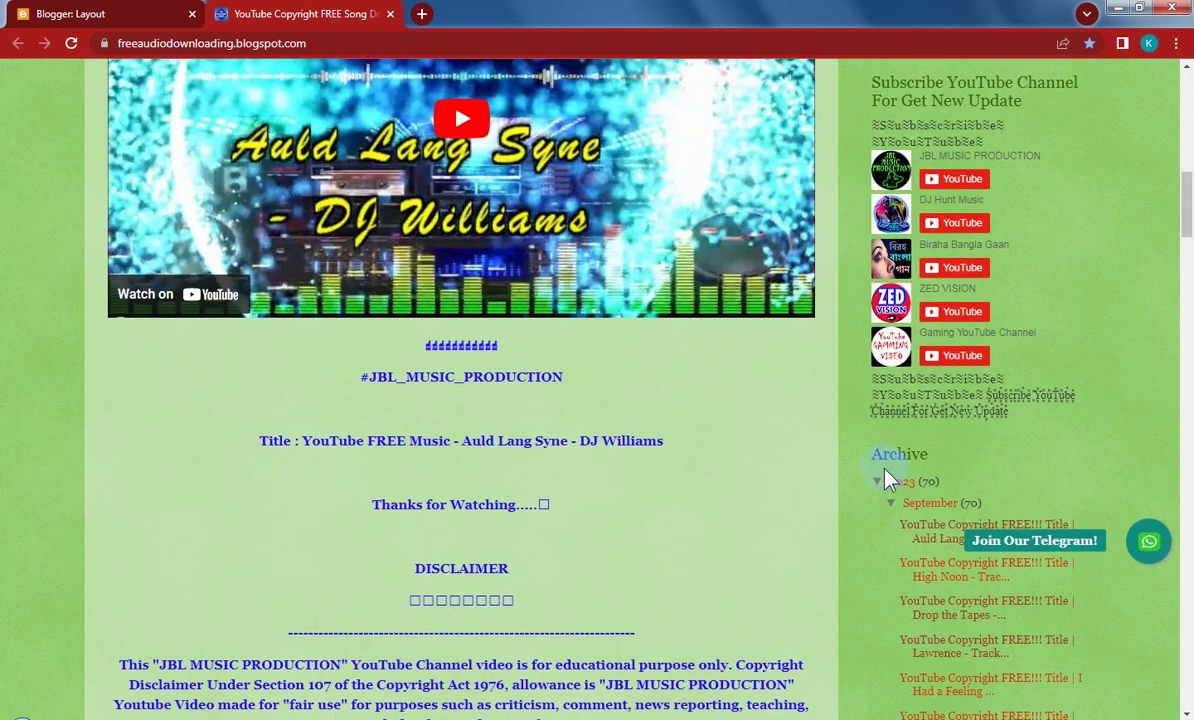
# Look through the latest post and the sidebar on the published music-download blog
pyautogui.scroll(-8, 887, 478)
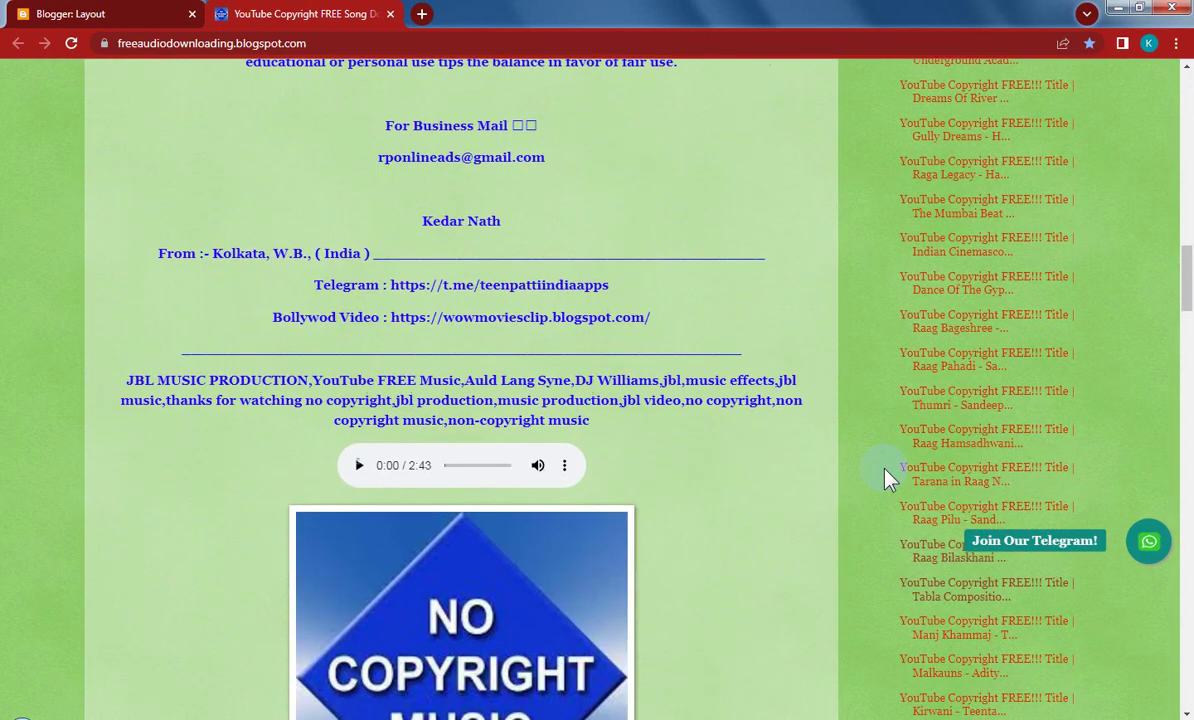
pyautogui.scroll(-2, 887, 478)
pyautogui.scroll(1, 887, 478)
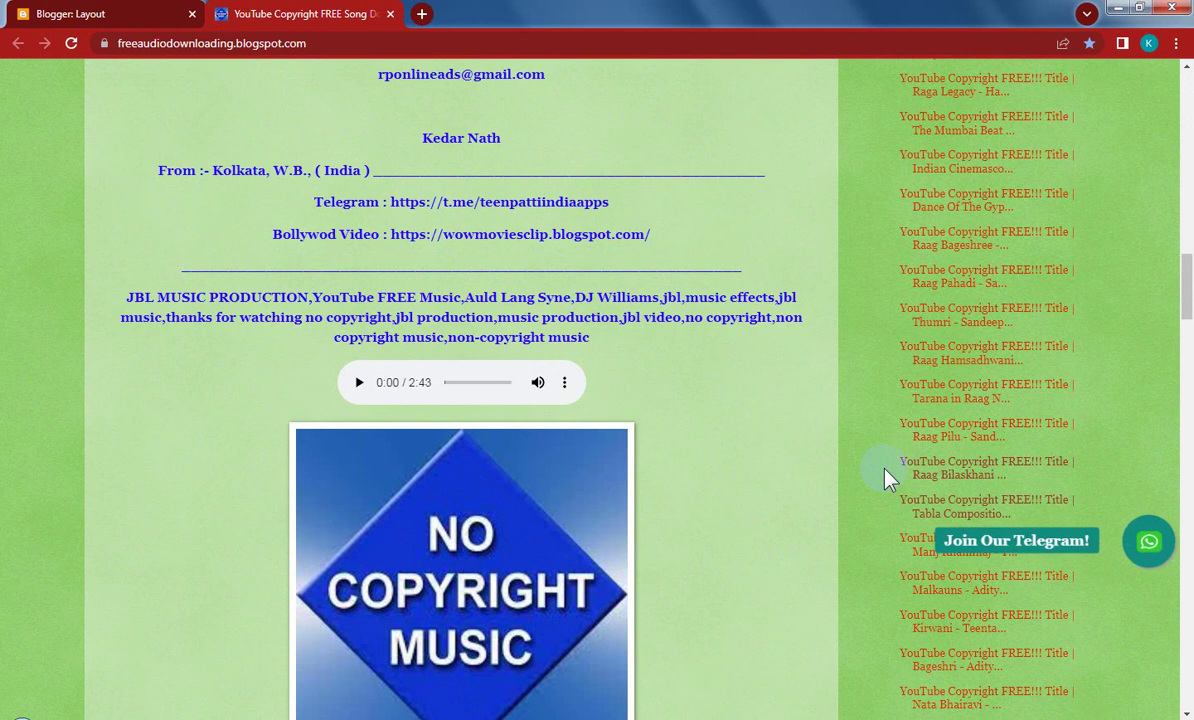
pyautogui.scroll(-1, 887, 478)
pyautogui.scroll(1, 887, 478)
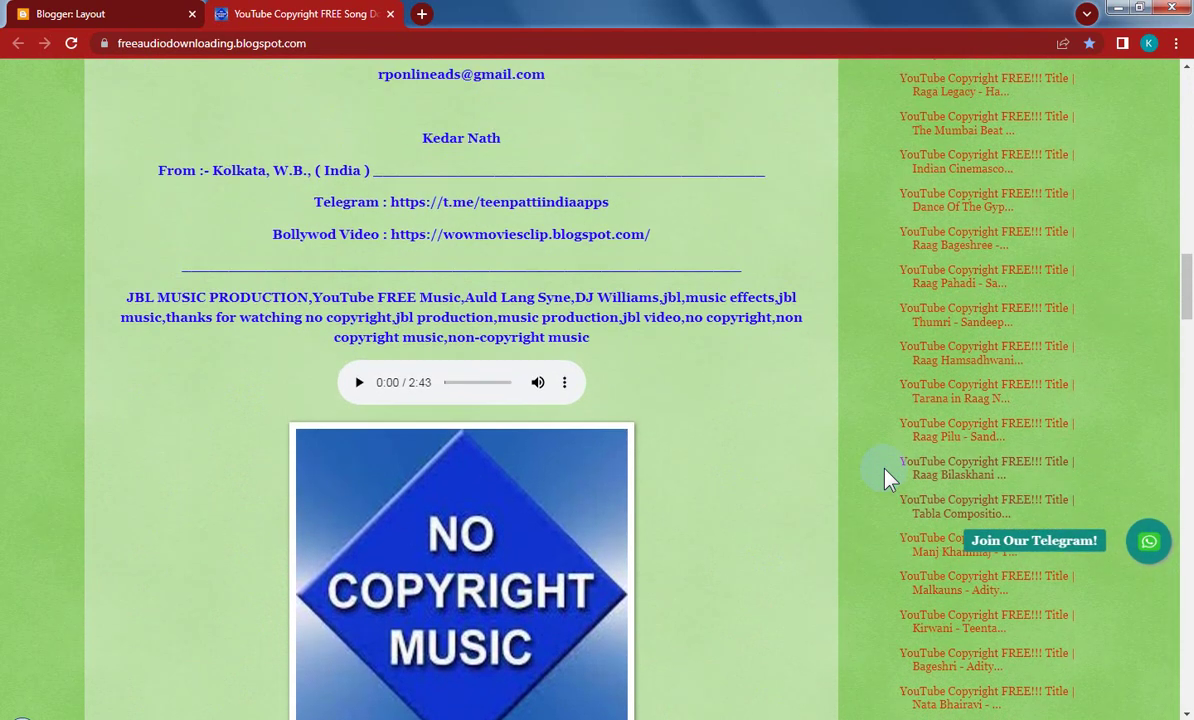
pyautogui.scroll(1, 887, 478)
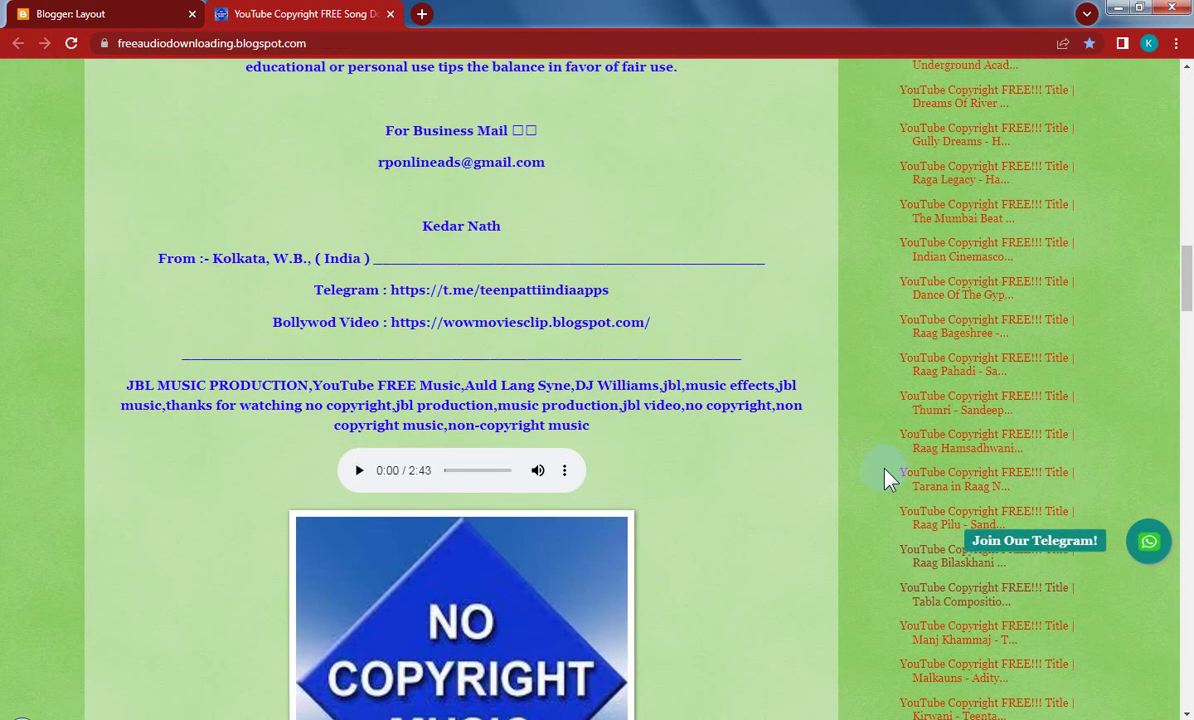
pyautogui.scroll(10, 887, 478)
pyautogui.scroll(10, 887, 478)
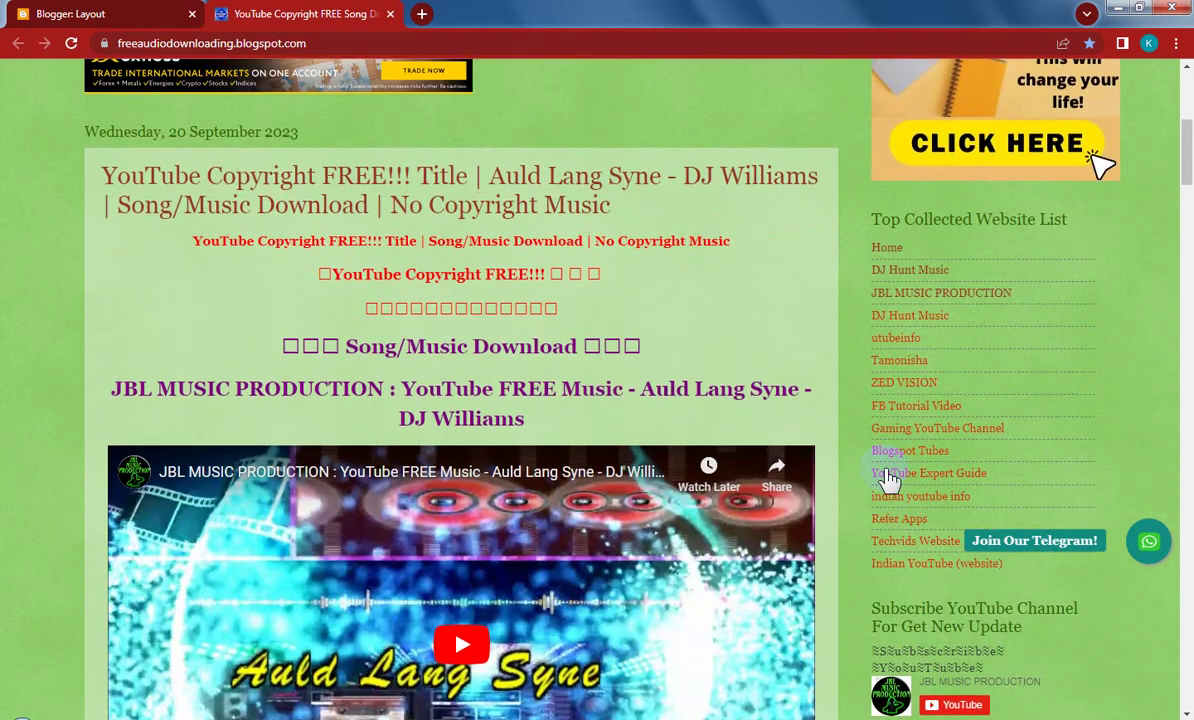
# Open the blog's post list in Blogger and turn on multiple-post management
pyautogui.click(120, 18)
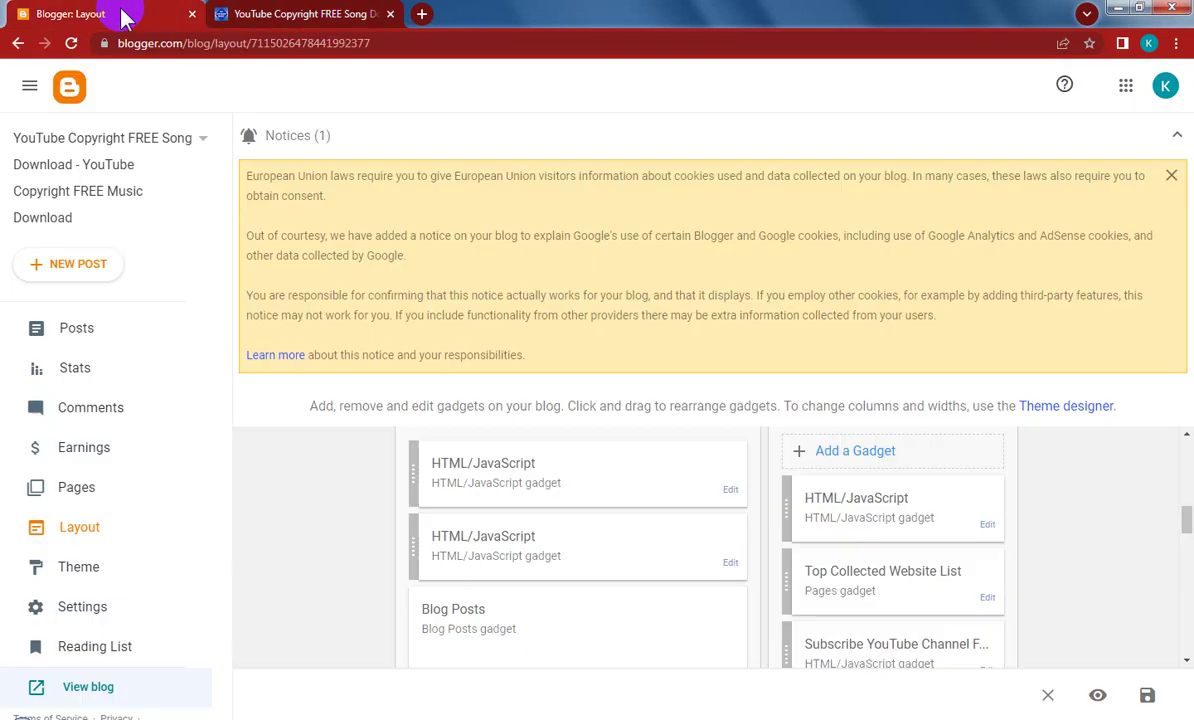
pyautogui.click(92, 333)
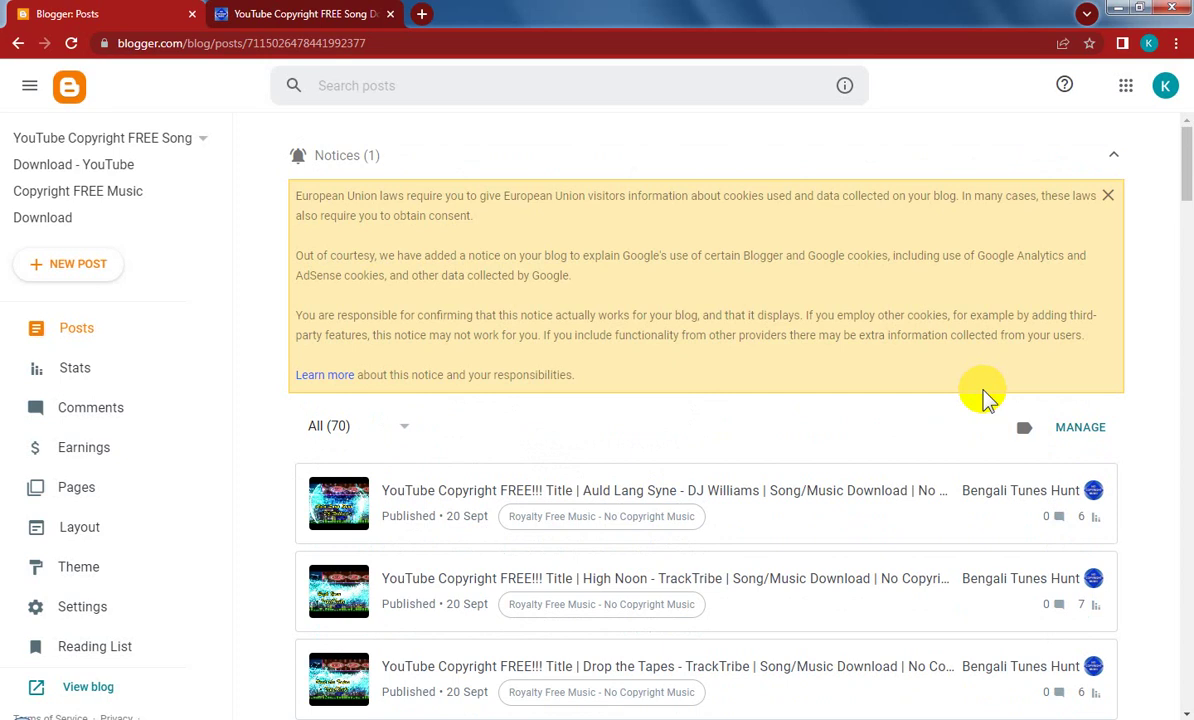
pyautogui.click(1080, 427)
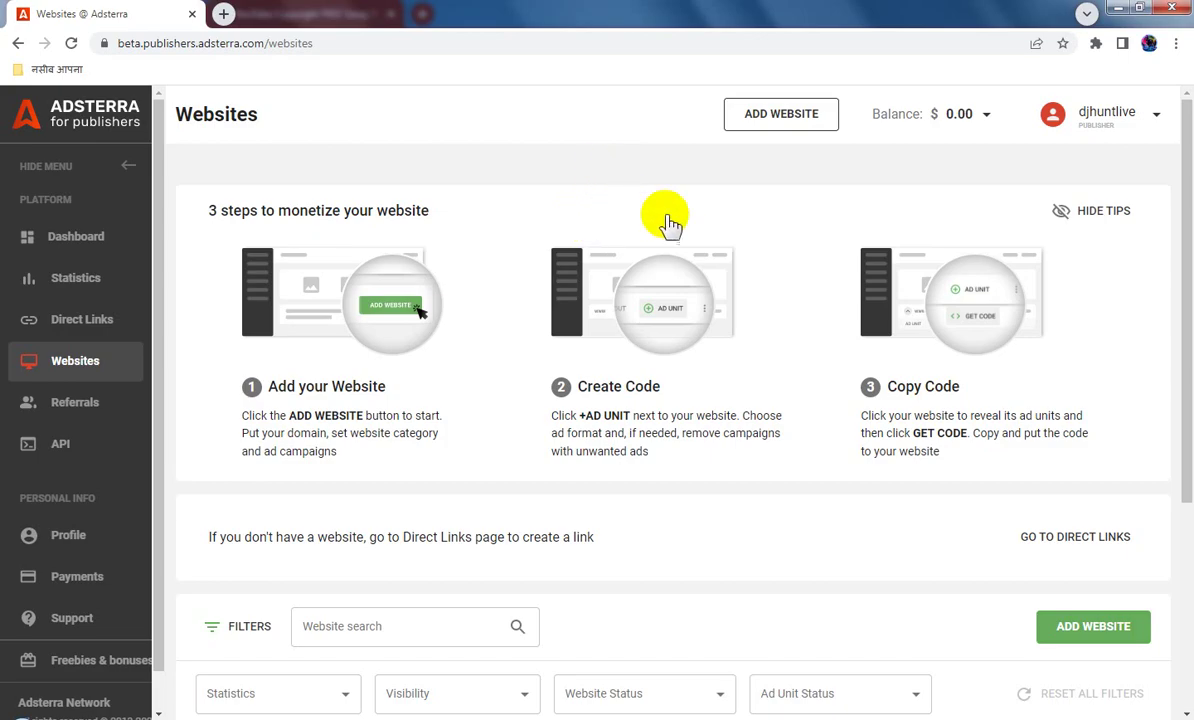
# In Adsterra, request a new Banner 320x50 ad unit for freeaudiodownloading.blogspot.com and dismiss the submission notice
pyautogui.scroll(-5, 666, 221)
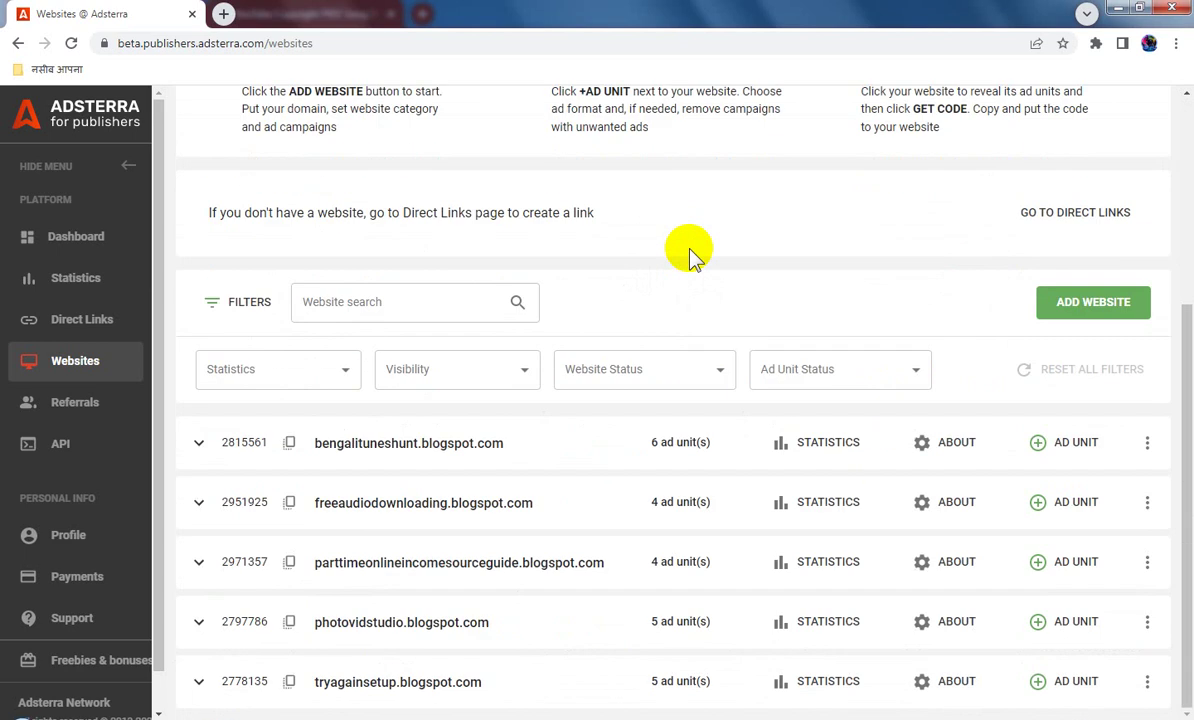
pyautogui.click(203, 509)
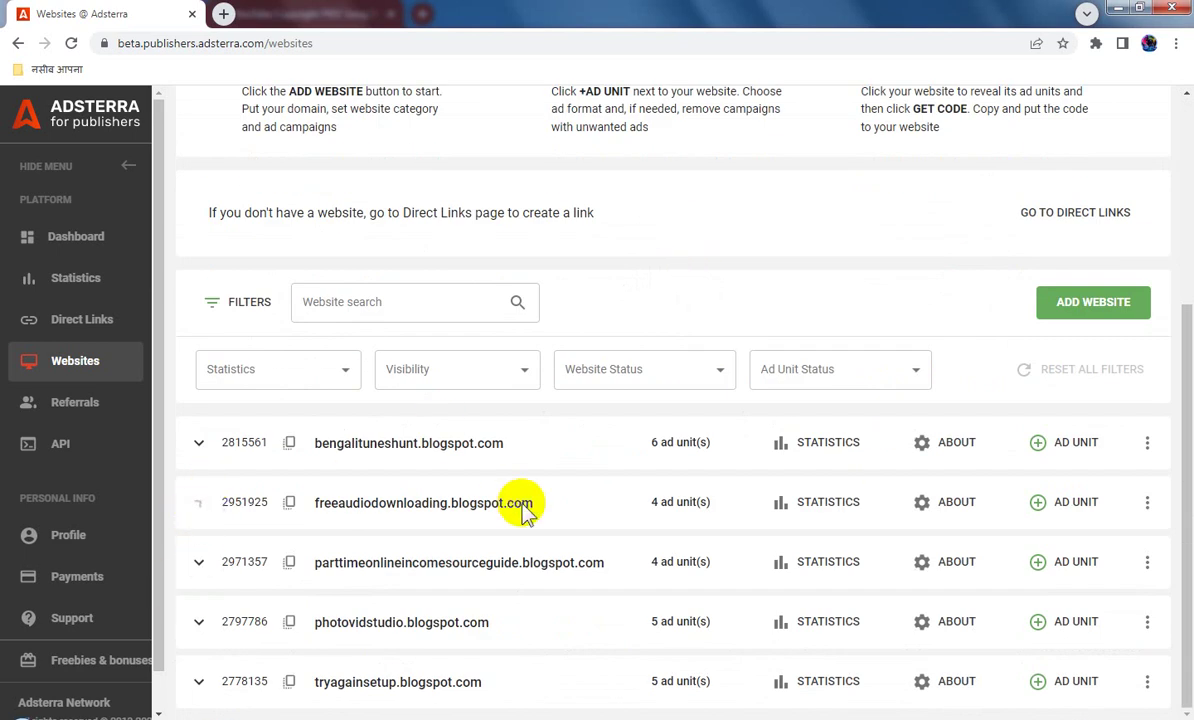
pyautogui.scroll(-1, 745, 553)
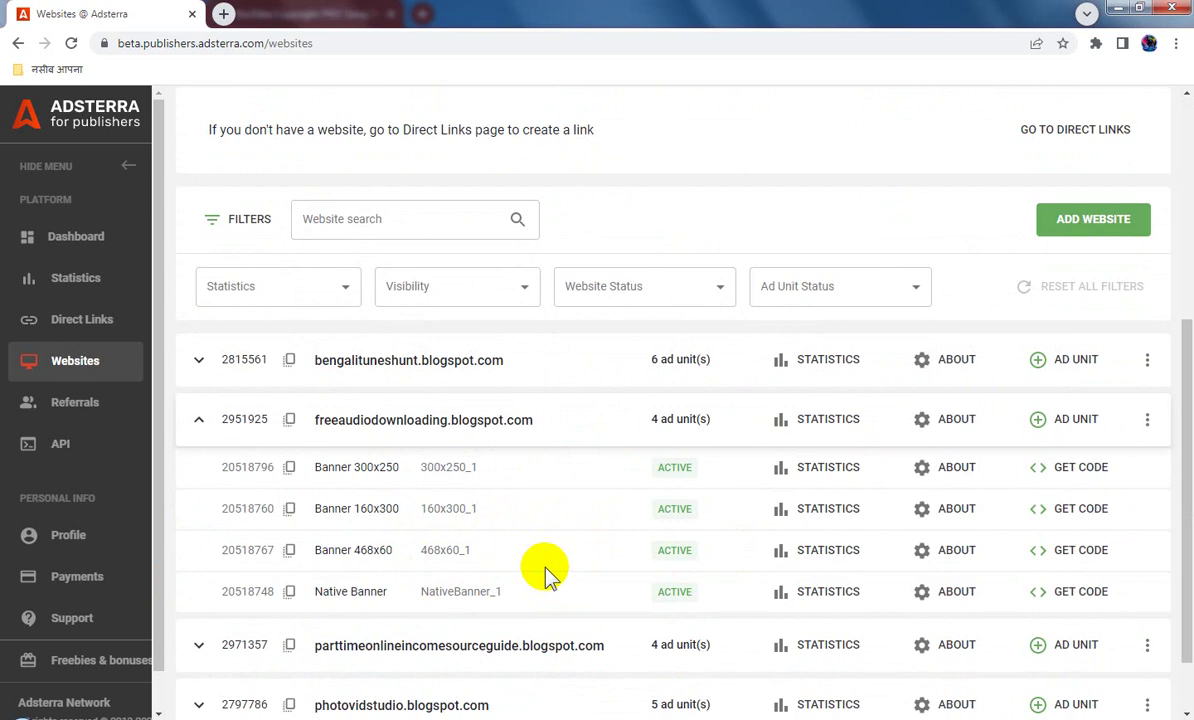
pyautogui.click(1080, 420)
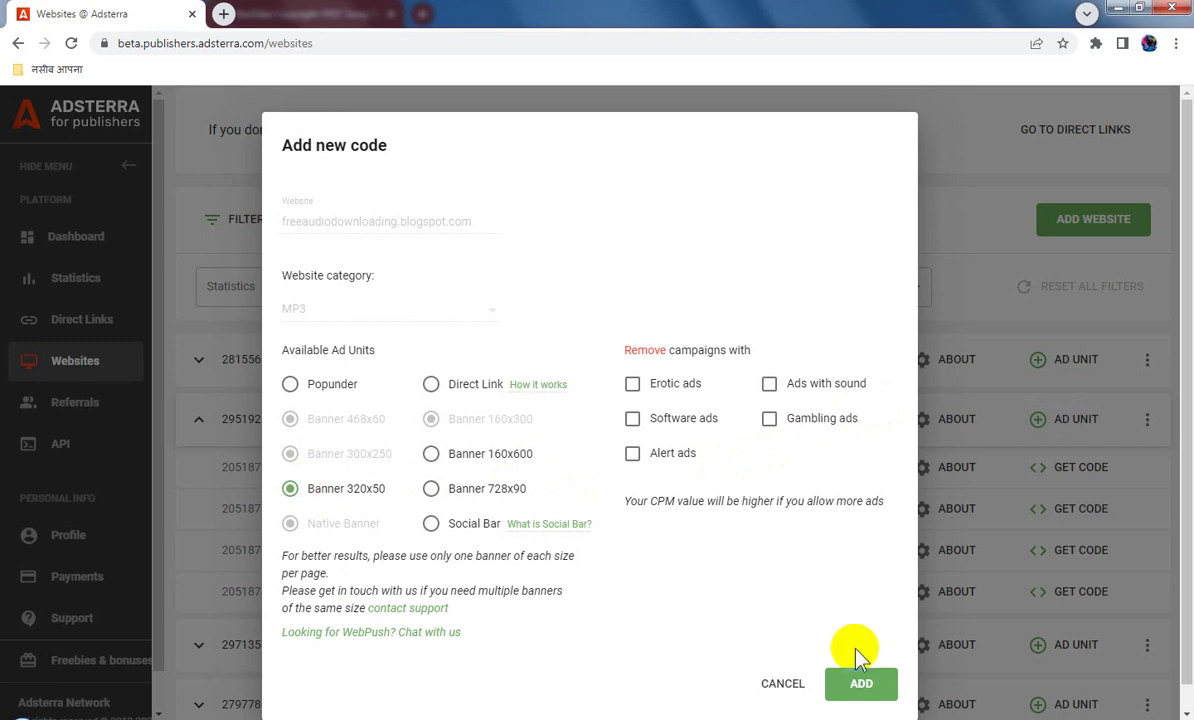
pyautogui.click(862, 685)
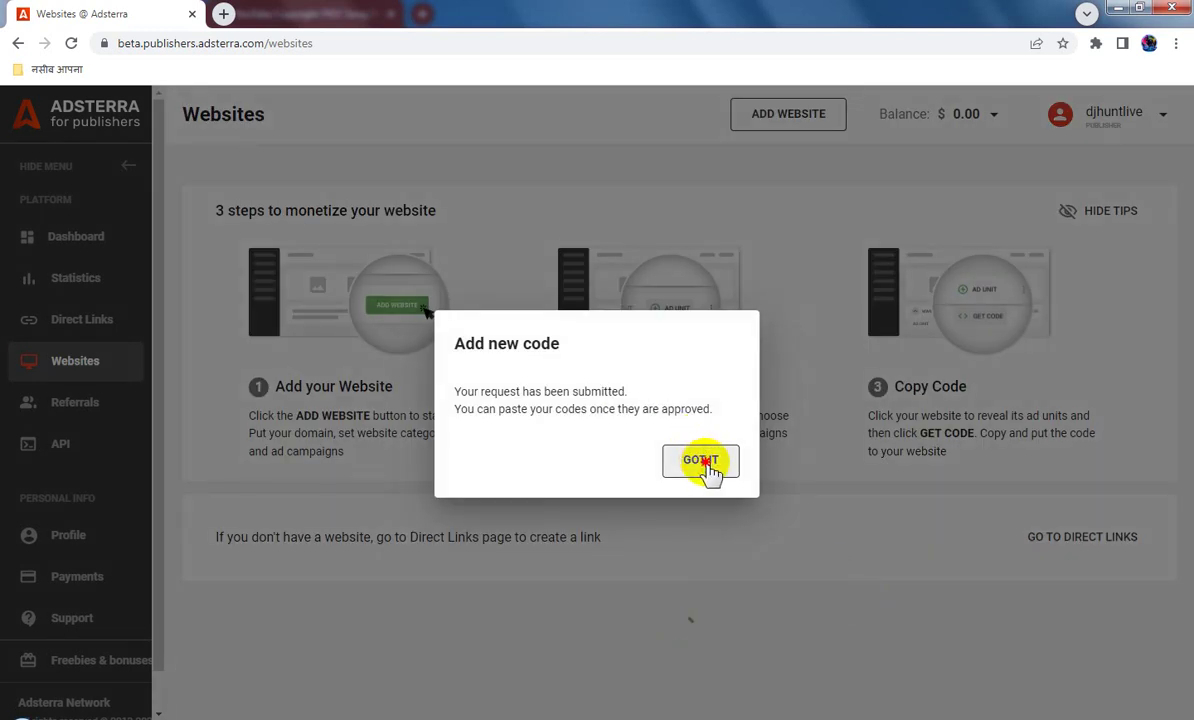
pyautogui.click(704, 465)
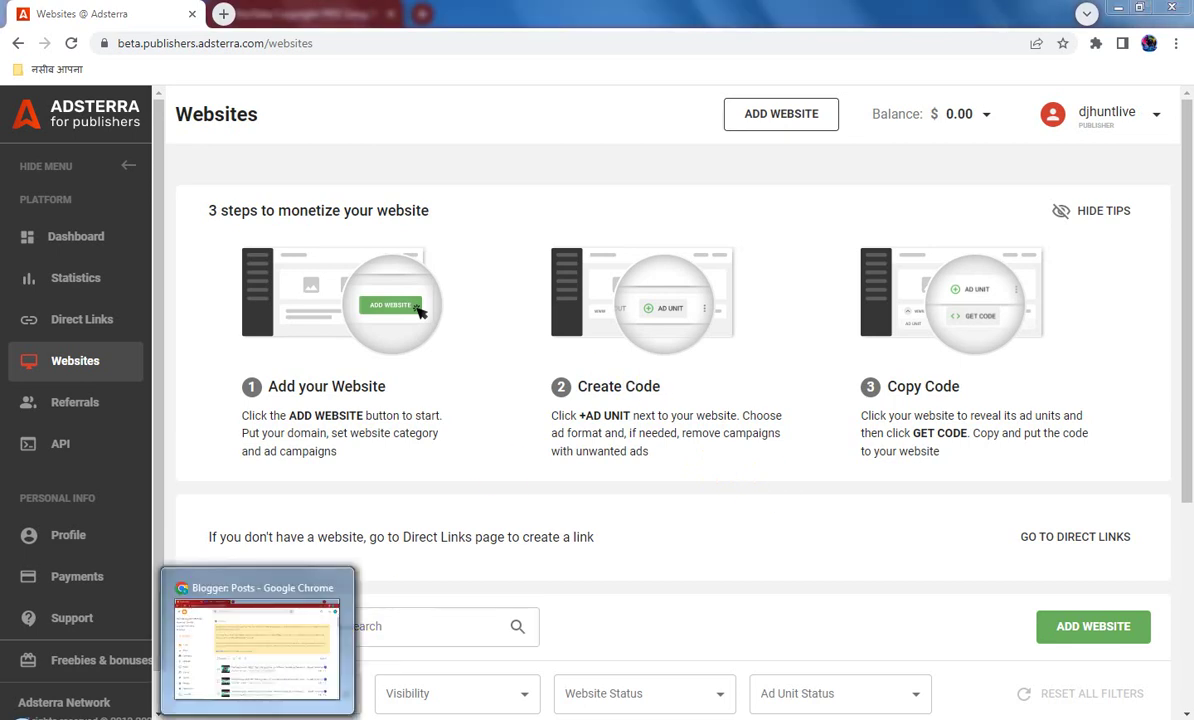
# Switch back to the Blogger window, glance over the live blog and close its tab
pyautogui.click(262, 620)
pyautogui.click(252, 12)
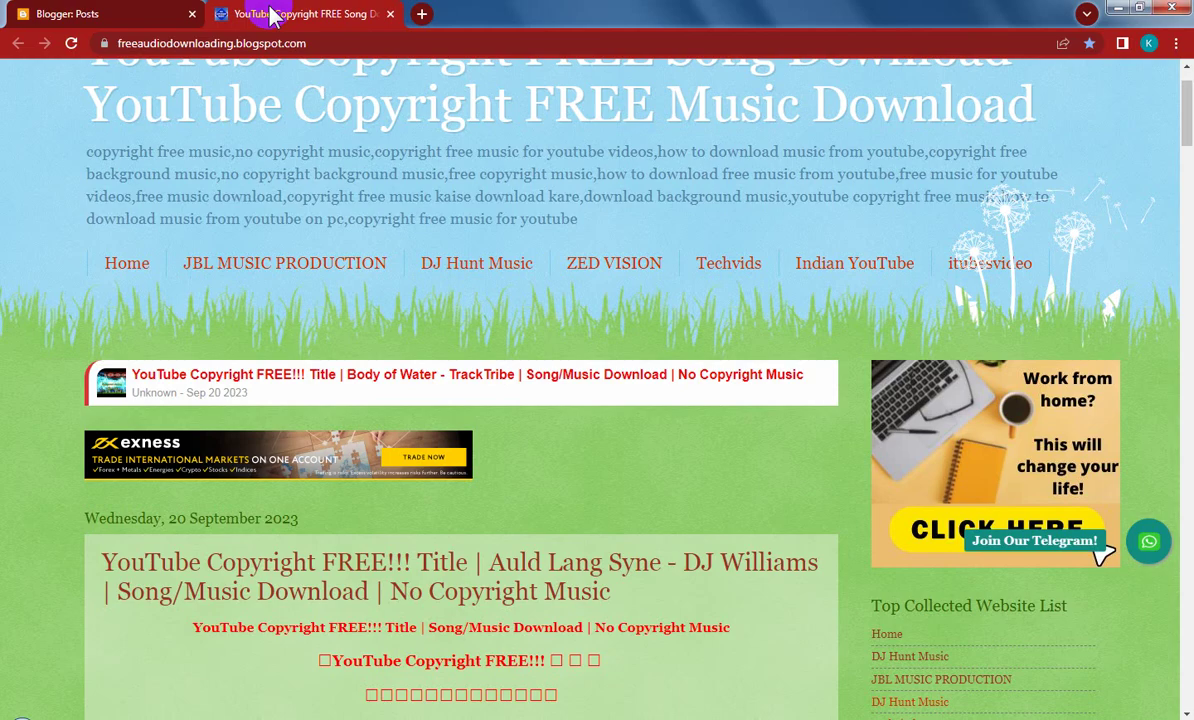
pyautogui.scroll(-3, 512, 280)
pyautogui.scroll(2, 512, 280)
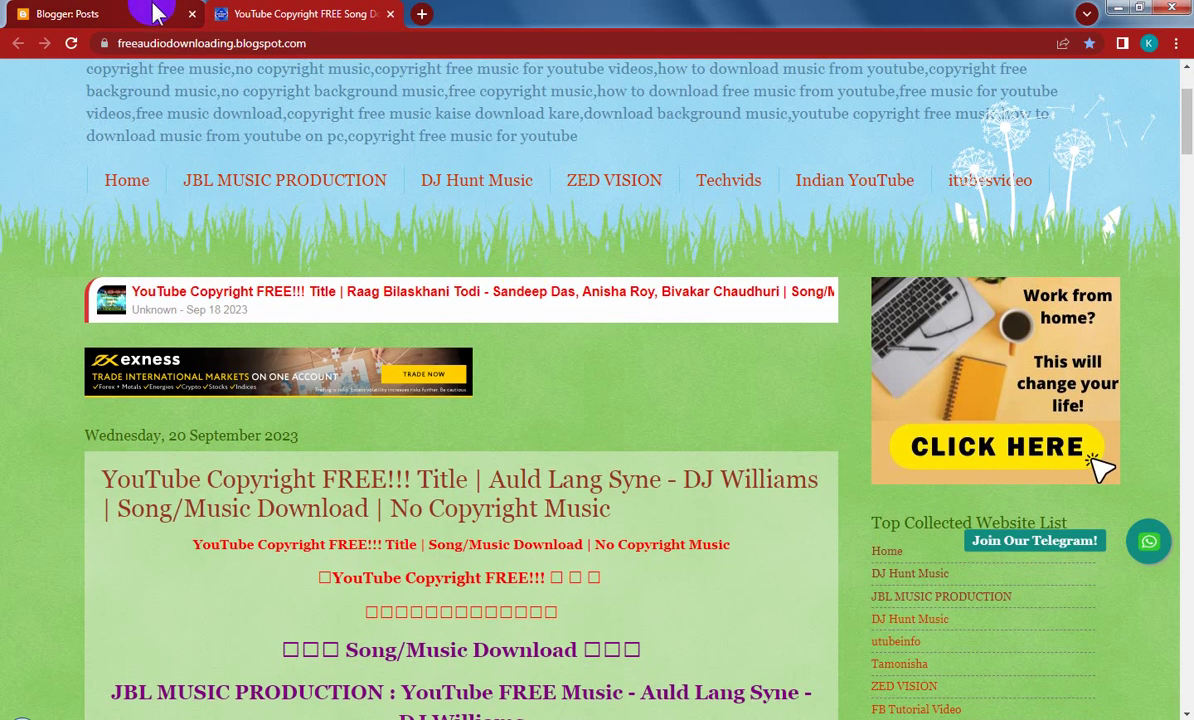
pyautogui.click(390, 14)
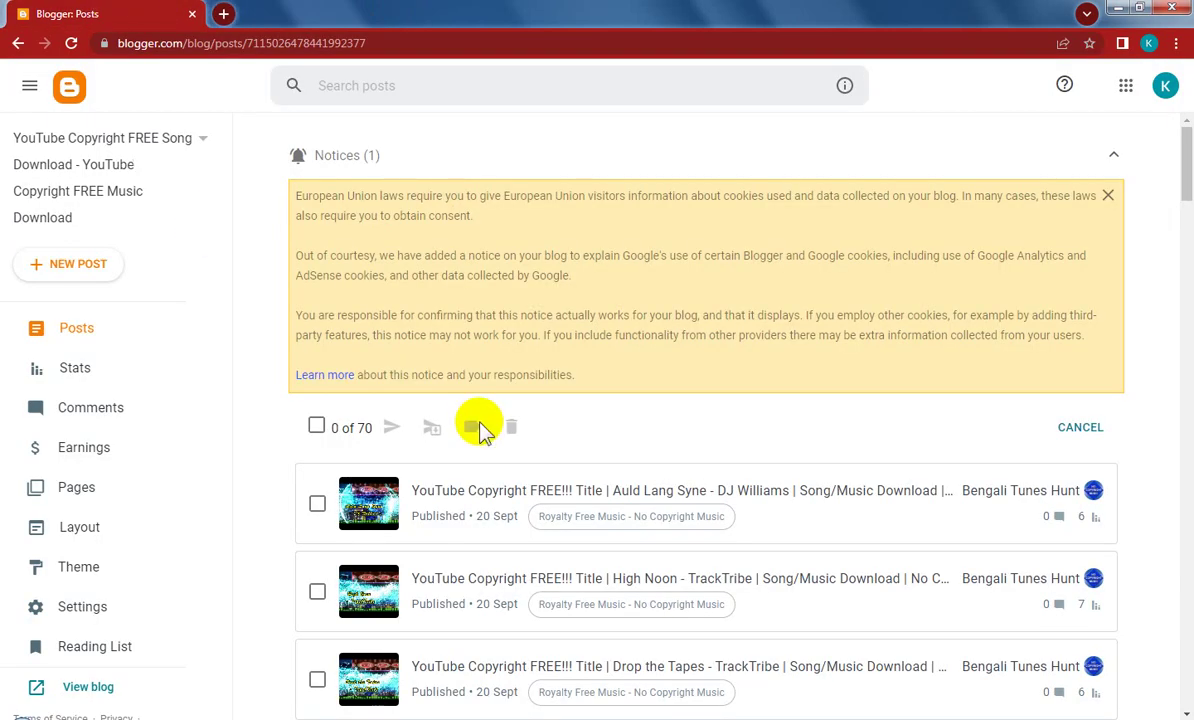
# Mark the Auld Lang Syne and High Noon posts and open each one's editor in a separate tab
pyautogui.click(318, 508)
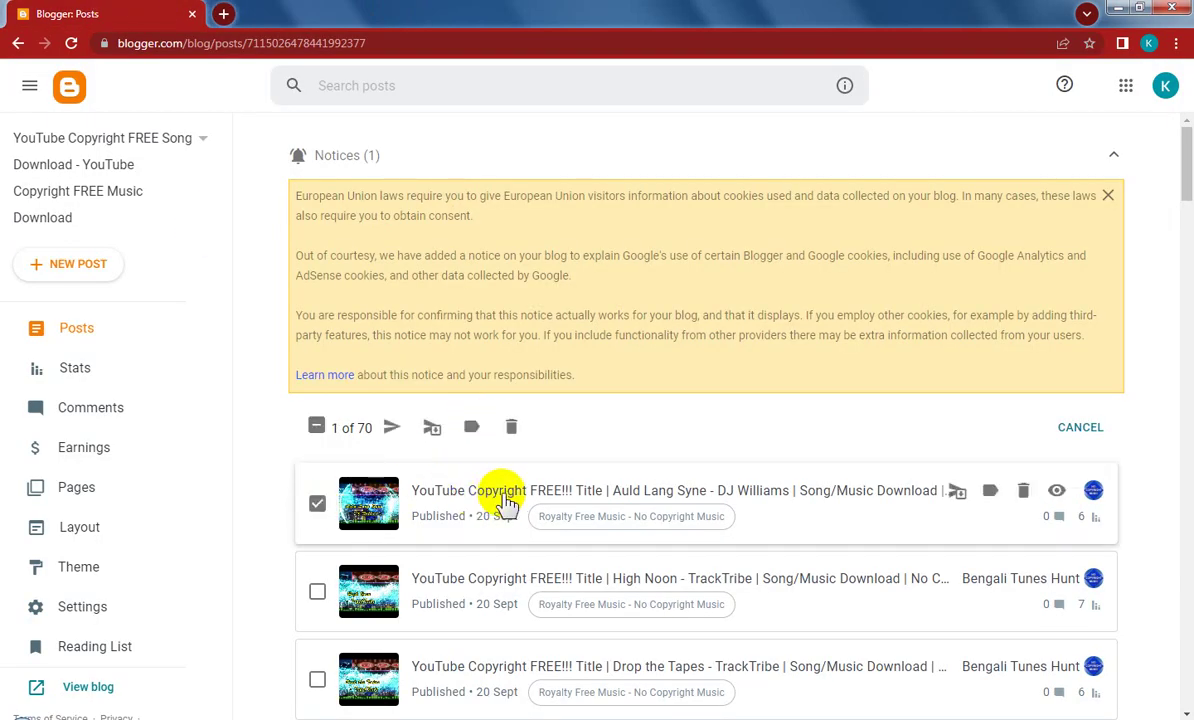
pyautogui.moveTo(499, 494); pyautogui.dragTo(240, 13)
pyautogui.click(133, 13)
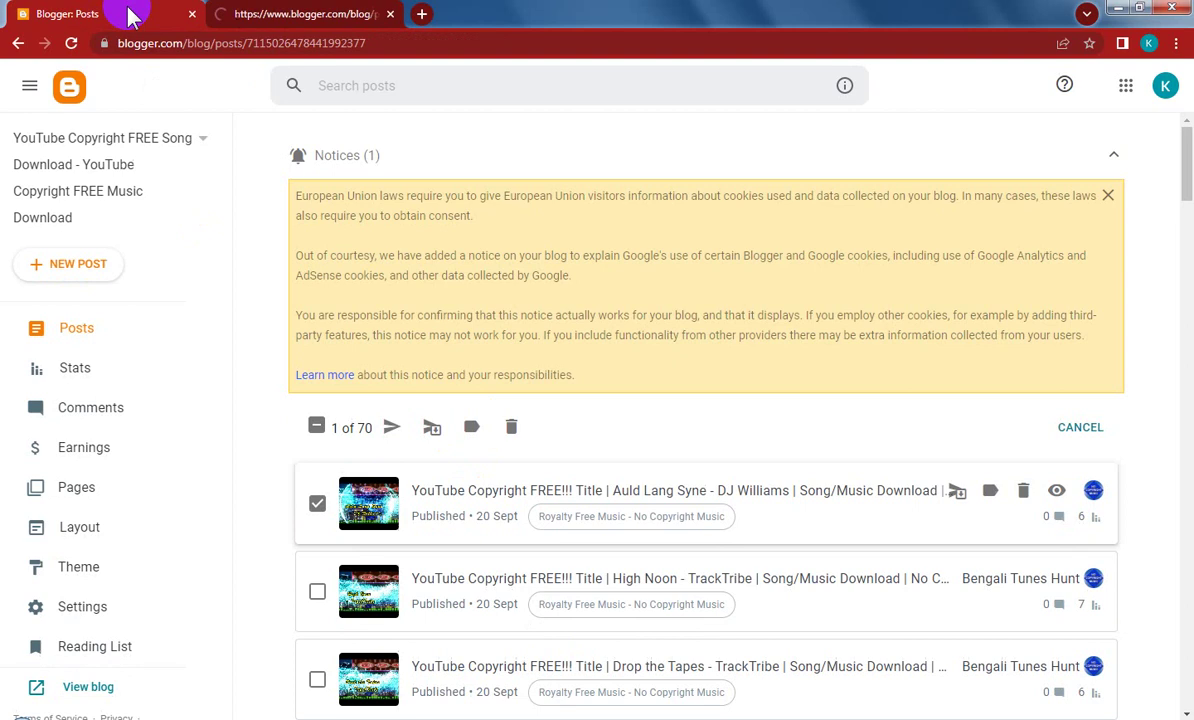
pyautogui.click(317, 592)
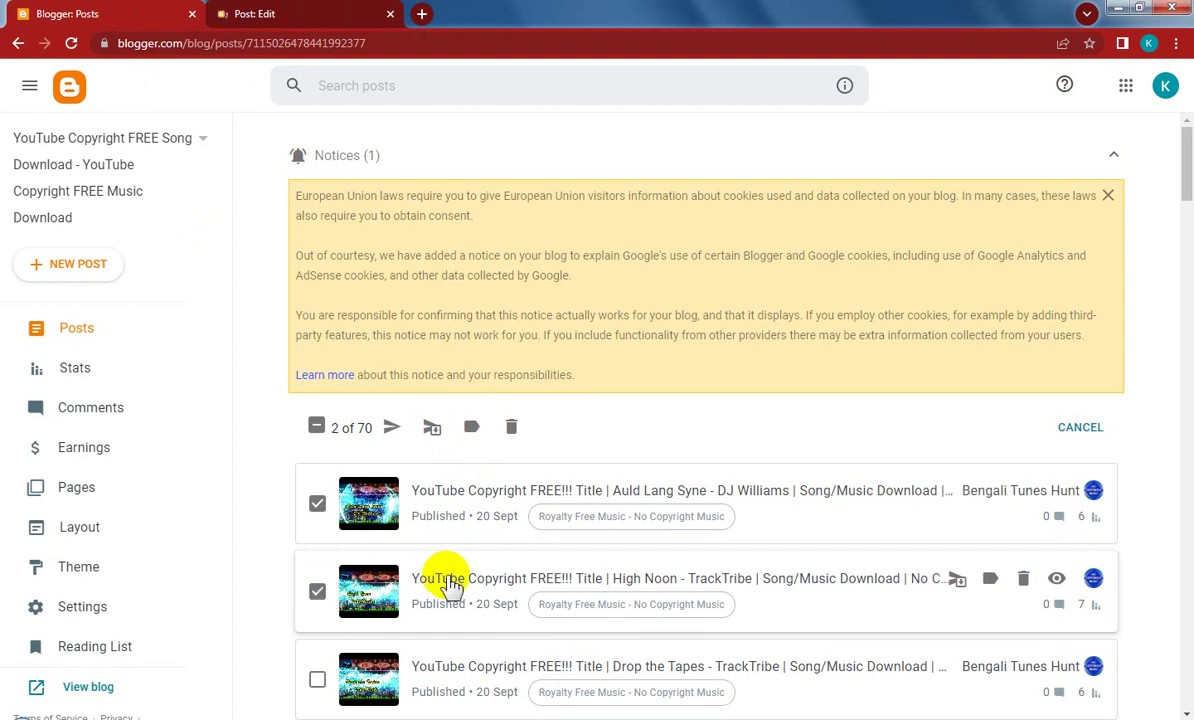
pyautogui.moveTo(440, 581); pyautogui.dragTo(430, 8)
pyautogui.click(133, 13)
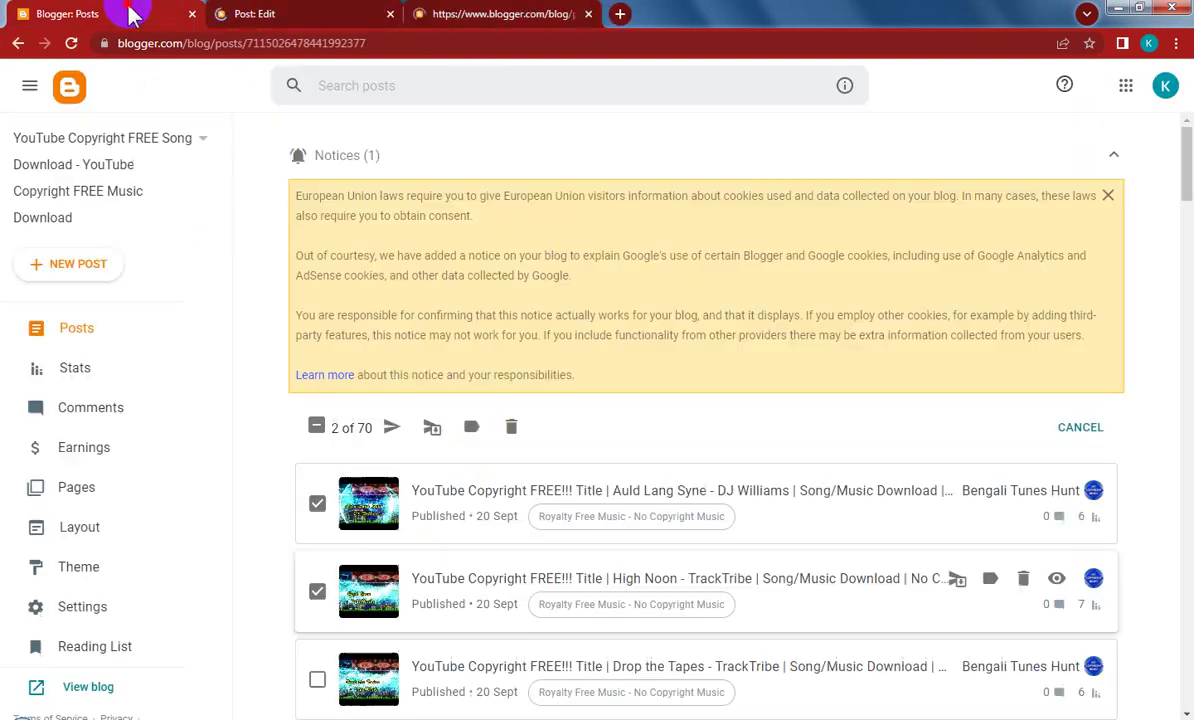
# Mark the Drop the Tapes post, open its editor in a separate tab and return to the post list
pyautogui.scroll(-1, 540, 480)
pyautogui.scroll(-1, 500, 521)
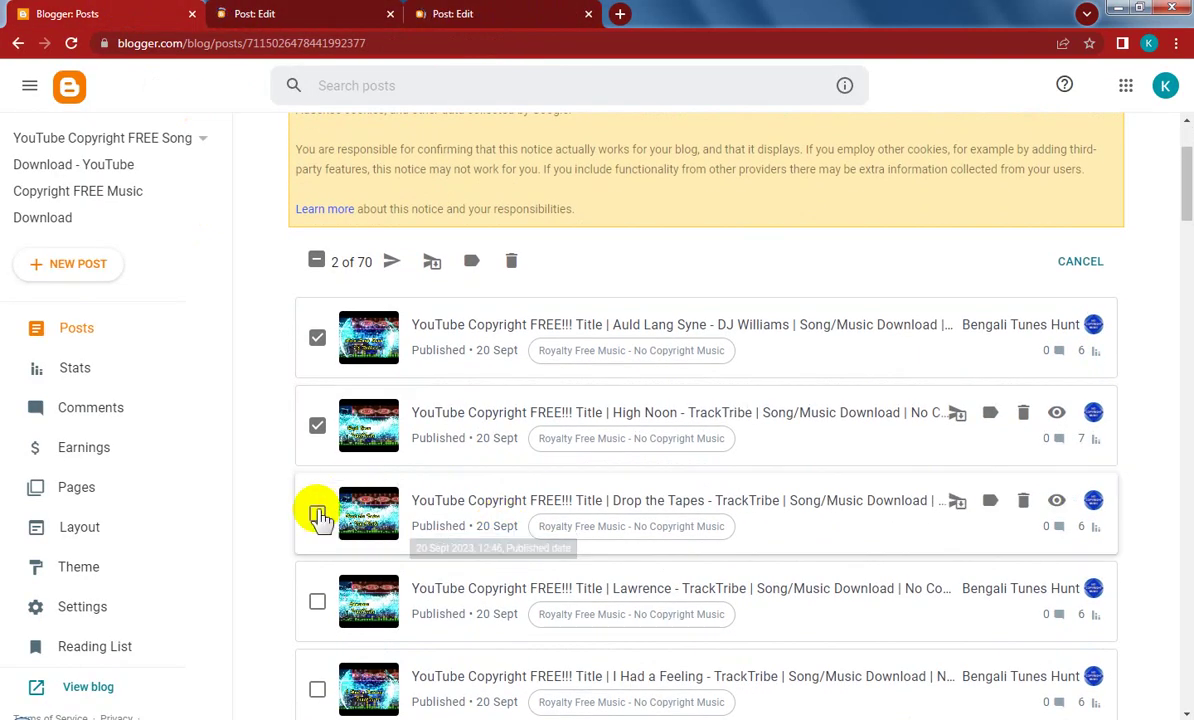
pyautogui.click(317, 513)
pyautogui.moveTo(458, 510); pyautogui.dragTo(615, 12)
pyautogui.click(125, 13)
# Mark the Lawrence and I Had a Feeling posts and open each one's editor in a separate tab
pyautogui.scroll(-2, 340, 290)
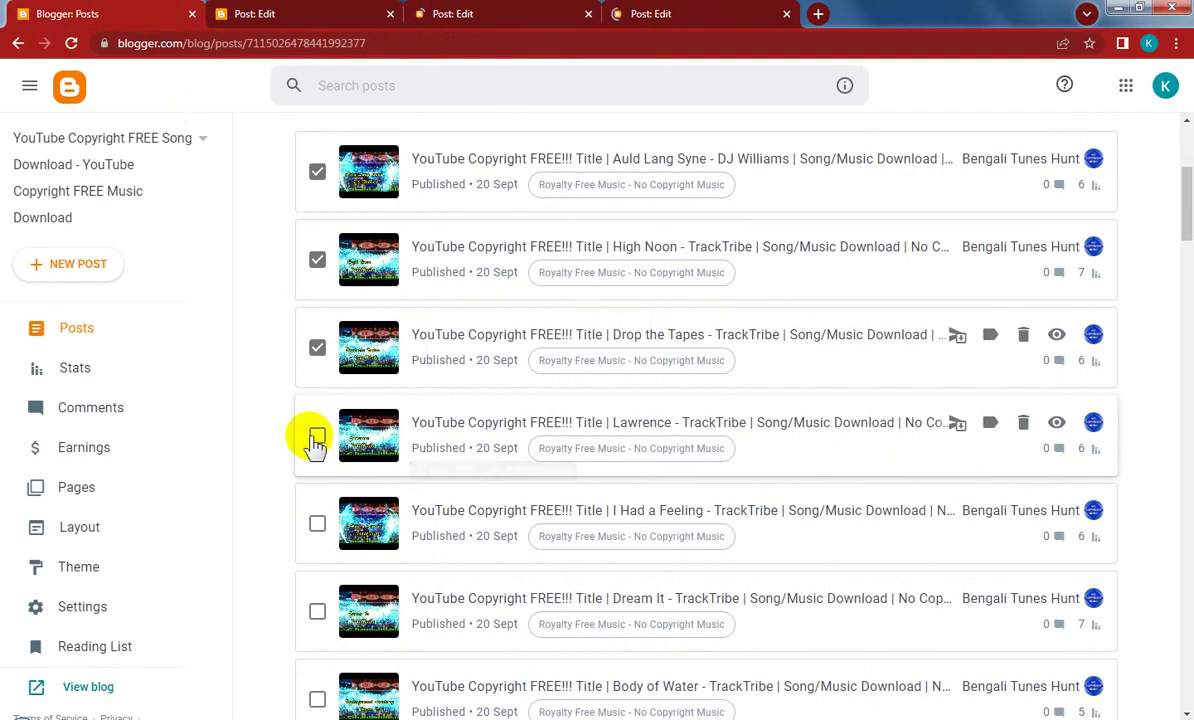
pyautogui.click(315, 437)
pyautogui.moveTo(470, 432); pyautogui.dragTo(820, 14)
pyautogui.click(140, 20)
pyautogui.scroll(-1, 578, 376)
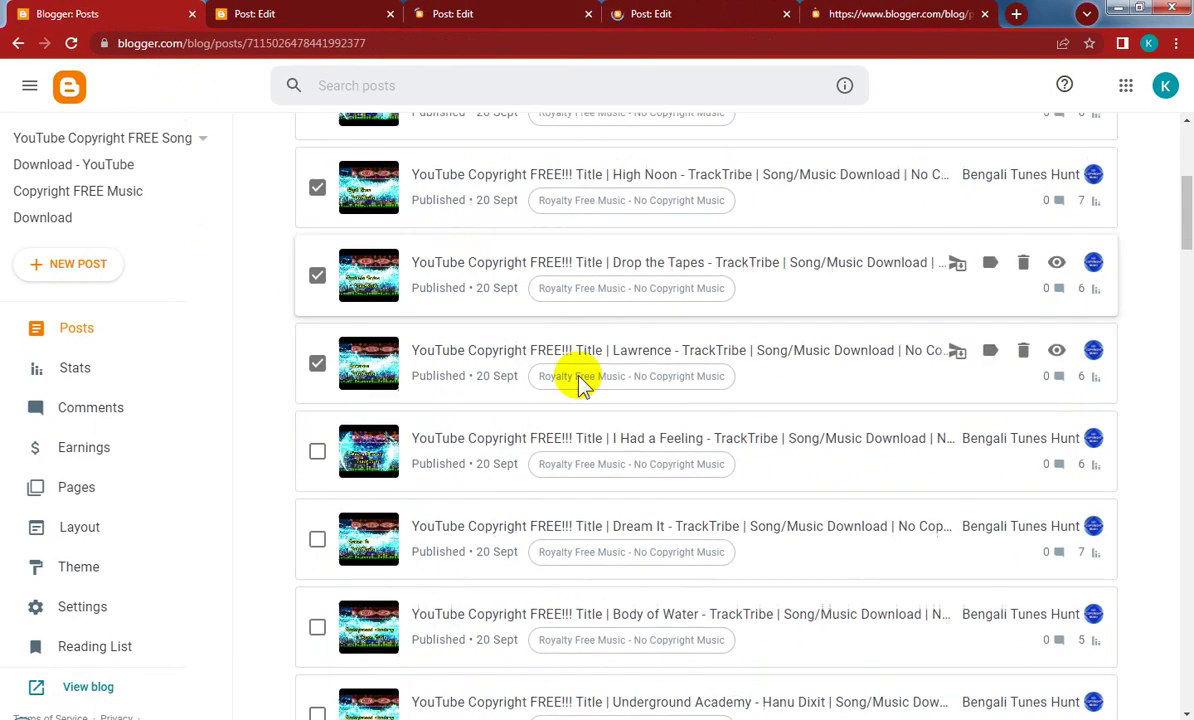
pyautogui.click(317, 440)
pyautogui.moveTo(488, 427); pyautogui.dragTo(975, 14)
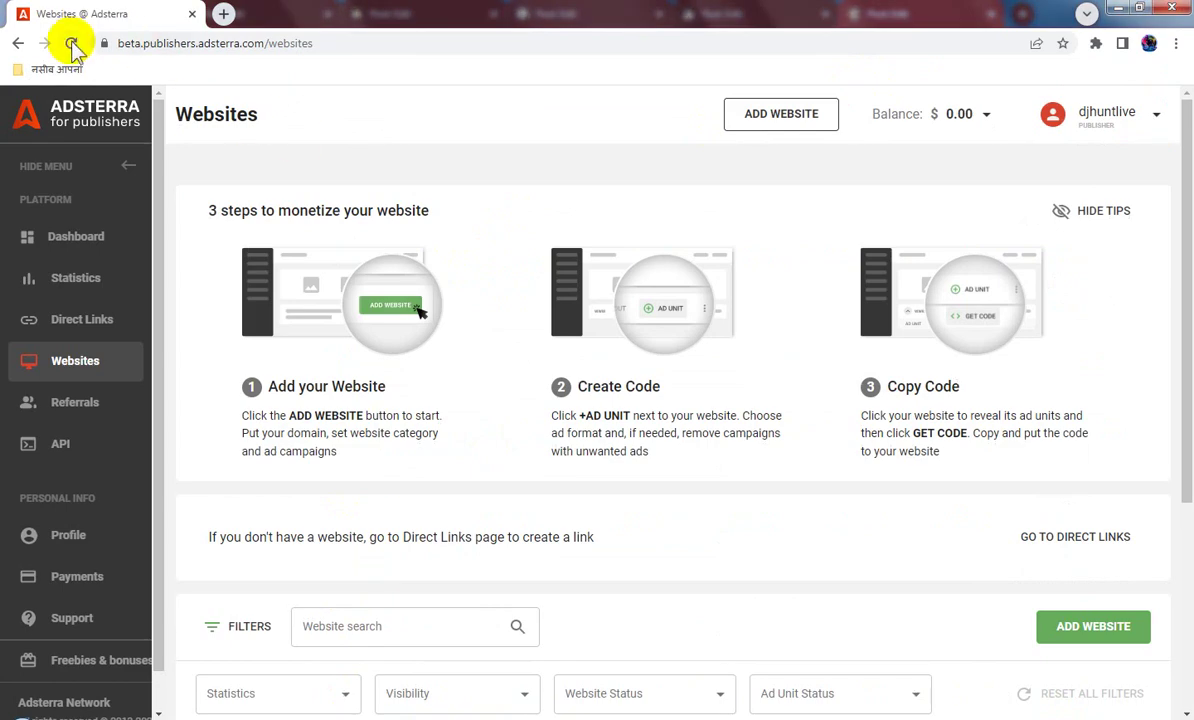
# In Adsterra, reload the website list and copy the Banner 320x50 code for freeaudiodownloading.blogspot.com
pyautogui.click(72, 44)
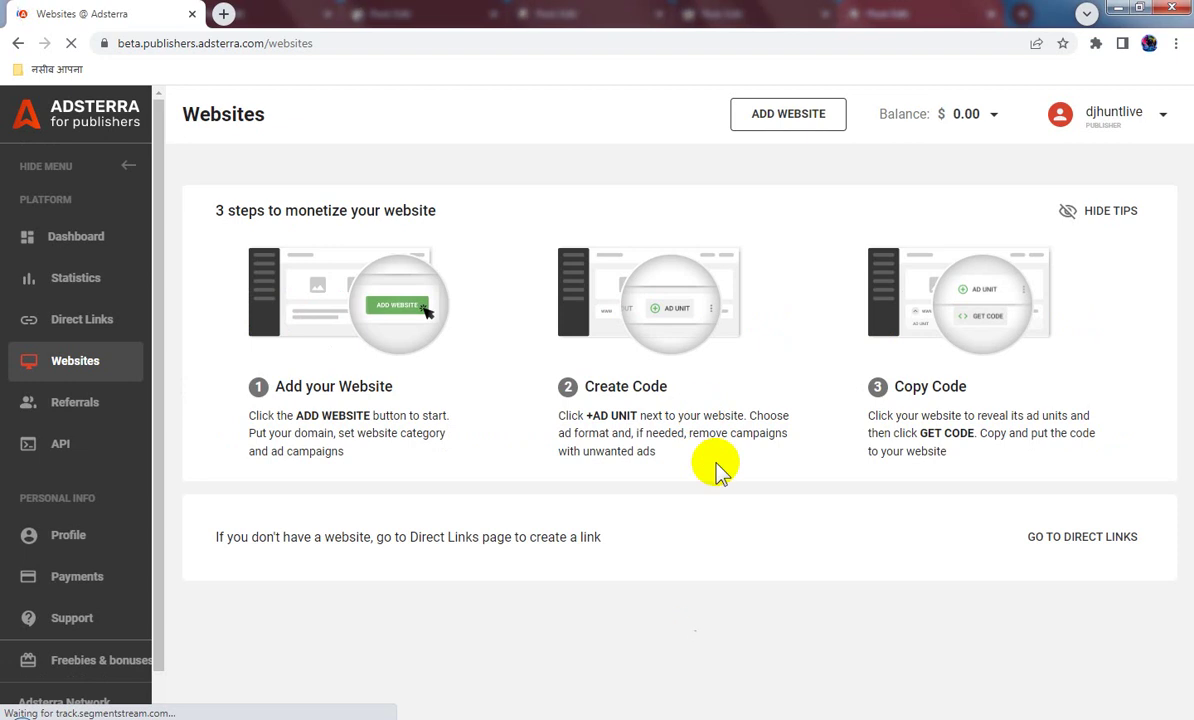
pyautogui.scroll(-3, 716, 470)
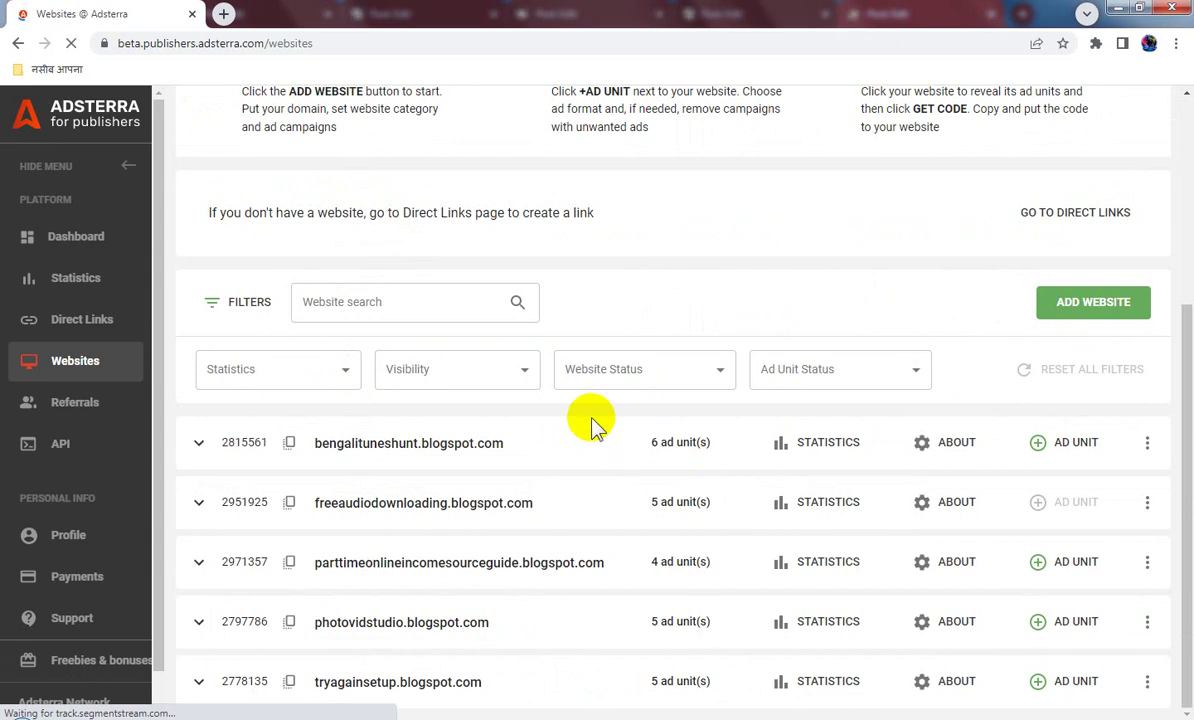
pyautogui.click(200, 506)
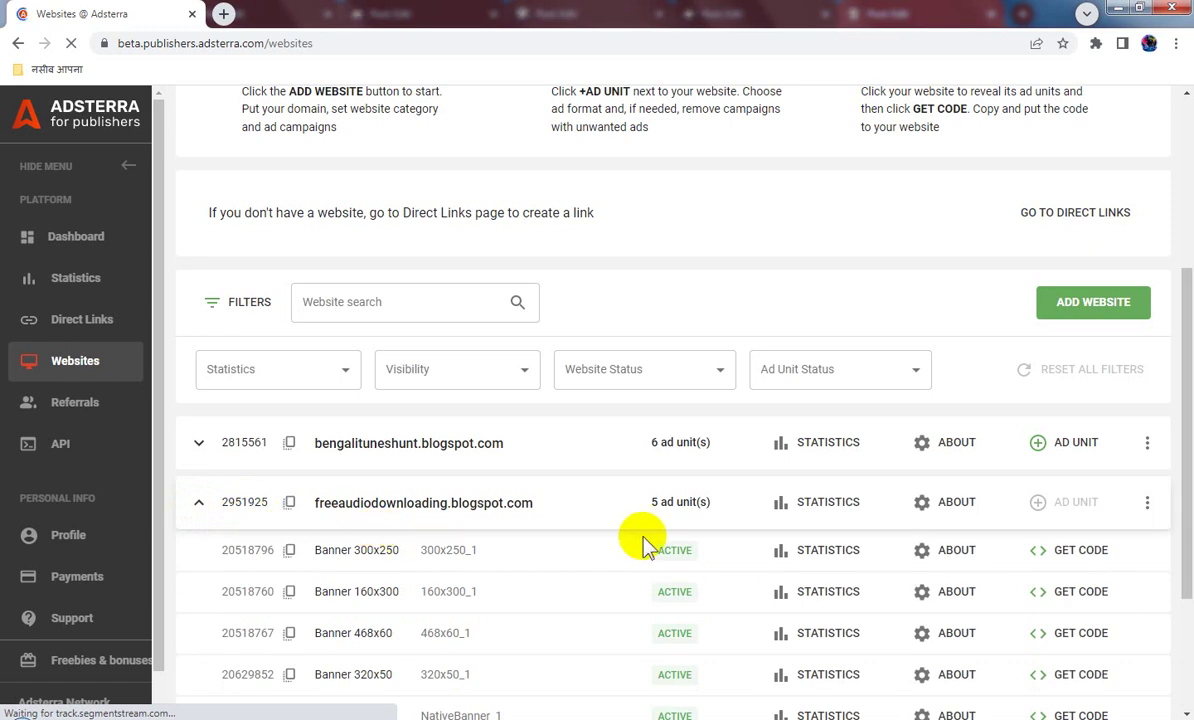
pyautogui.scroll(-2, 646, 541)
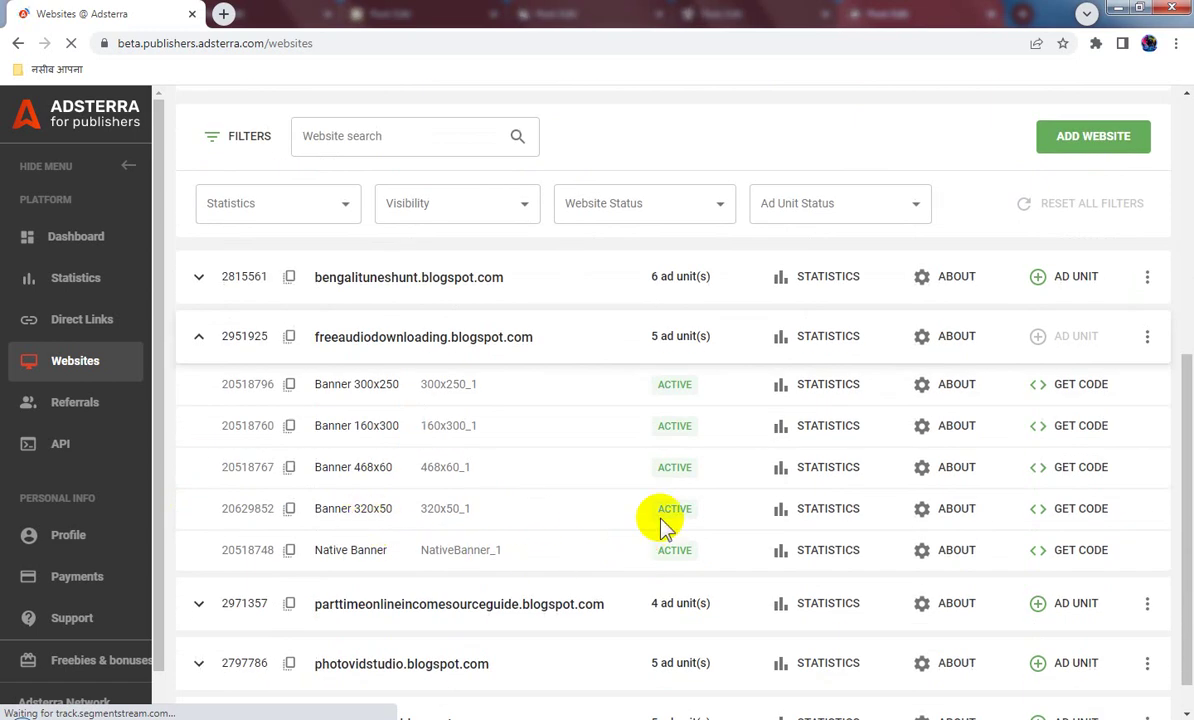
pyautogui.click(1070, 510)
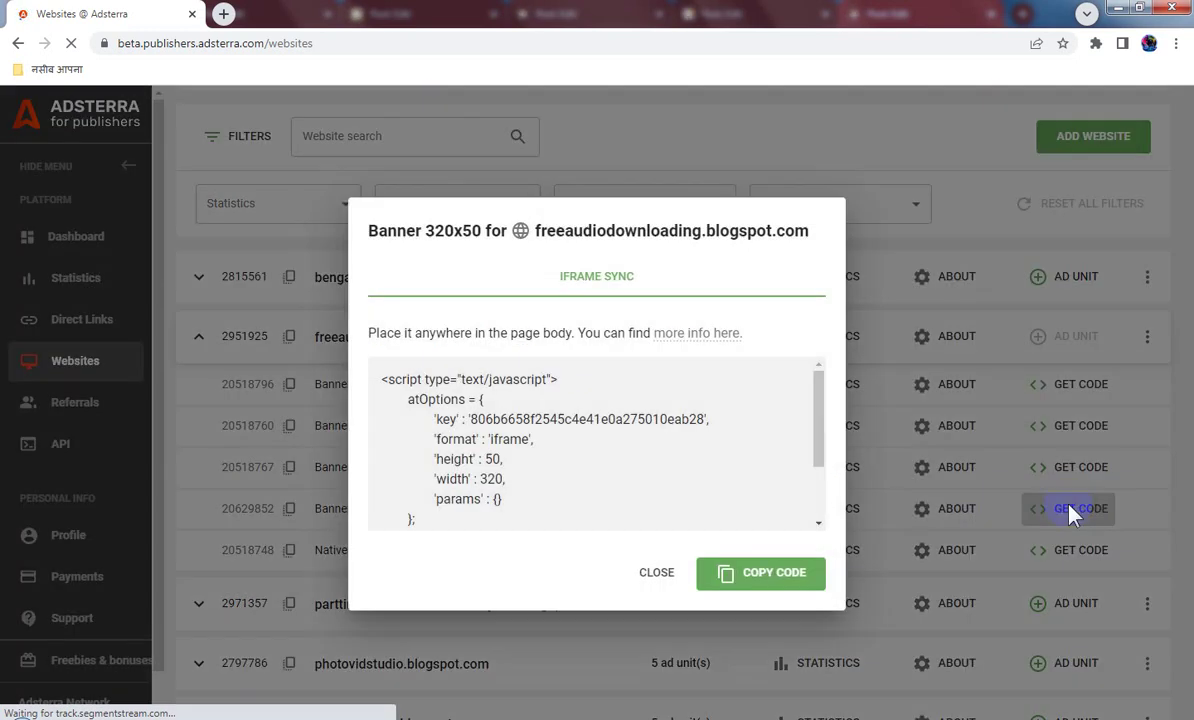
pyautogui.click(777, 578)
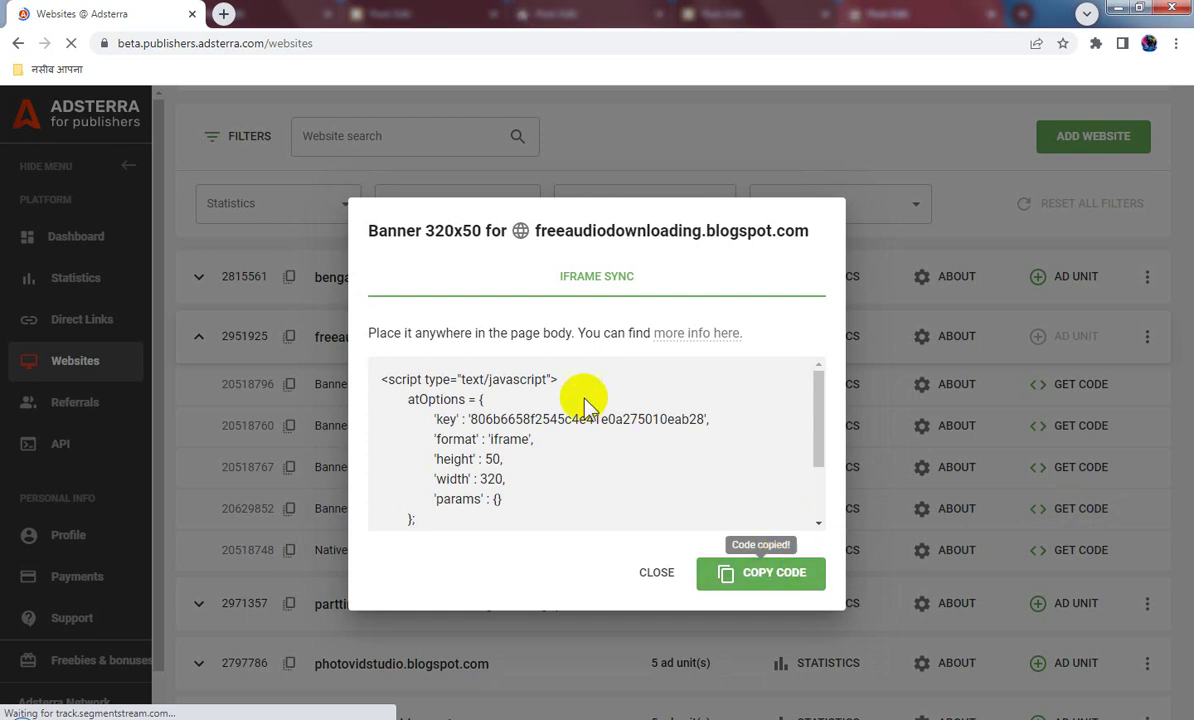
# Return to Blogger and switch the Auld Lang Syne post's editor from HTML view to Compose view, accepting the switch
pyautogui.click(268, 715)
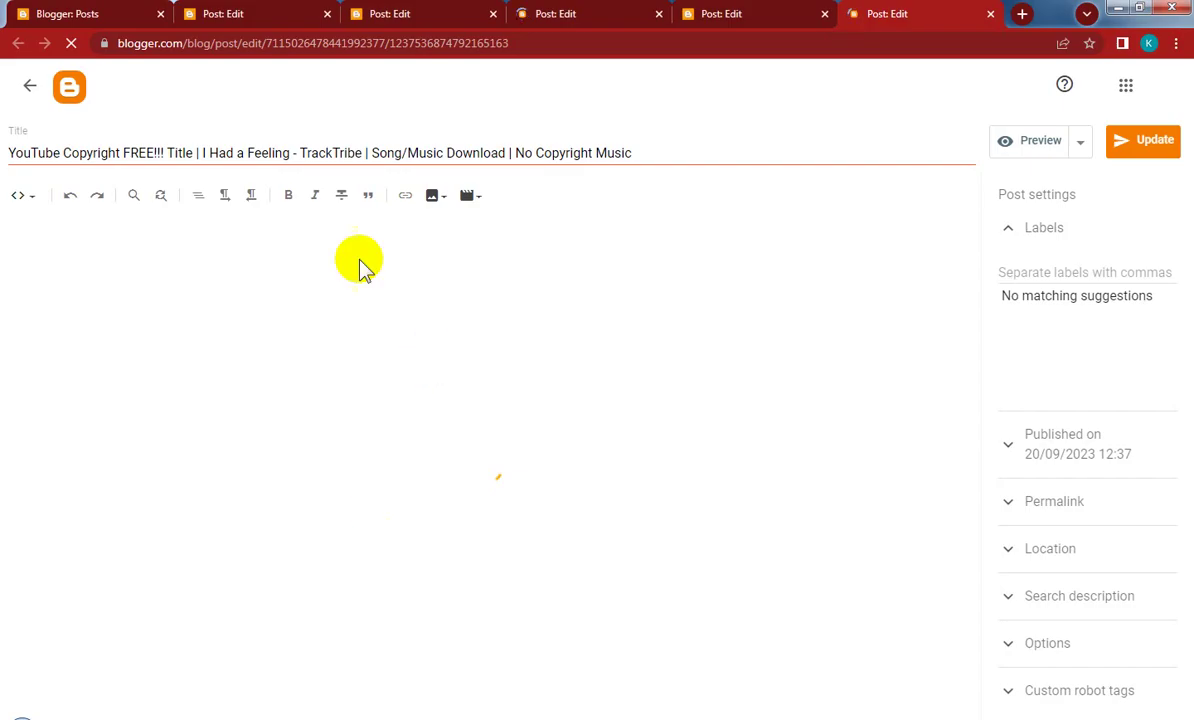
pyautogui.click(267, 12)
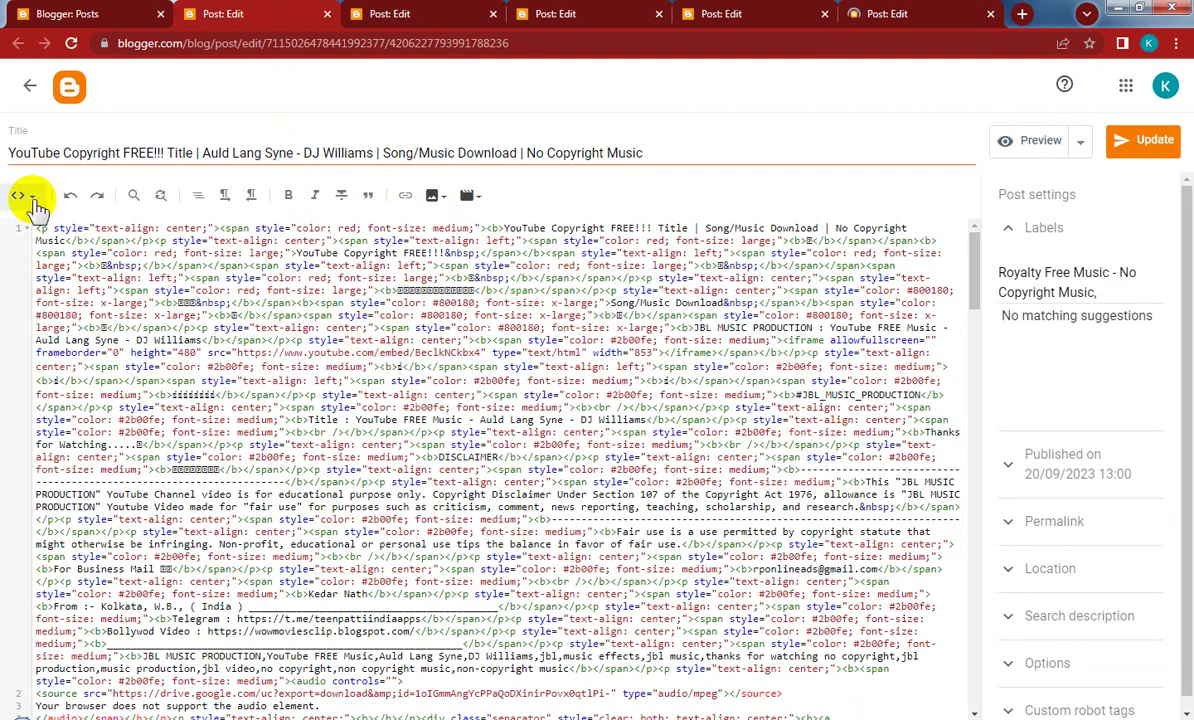
pyautogui.click(32, 200)
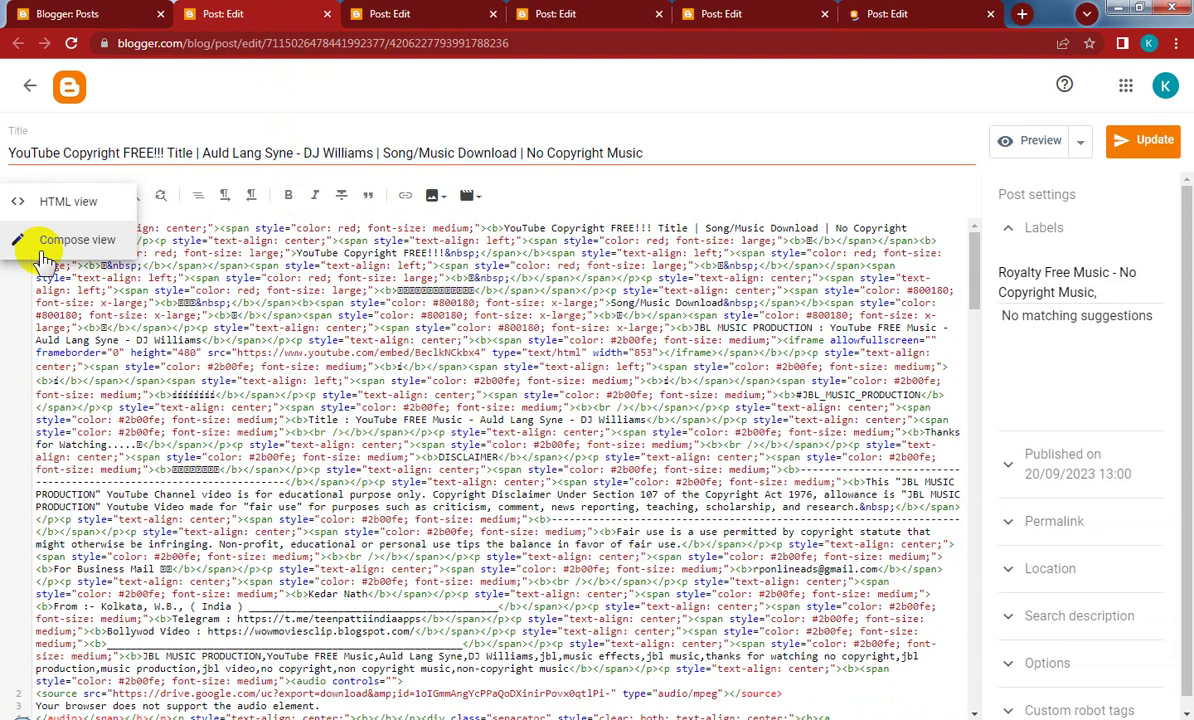
pyautogui.click(48, 252)
pyautogui.click(702, 436)
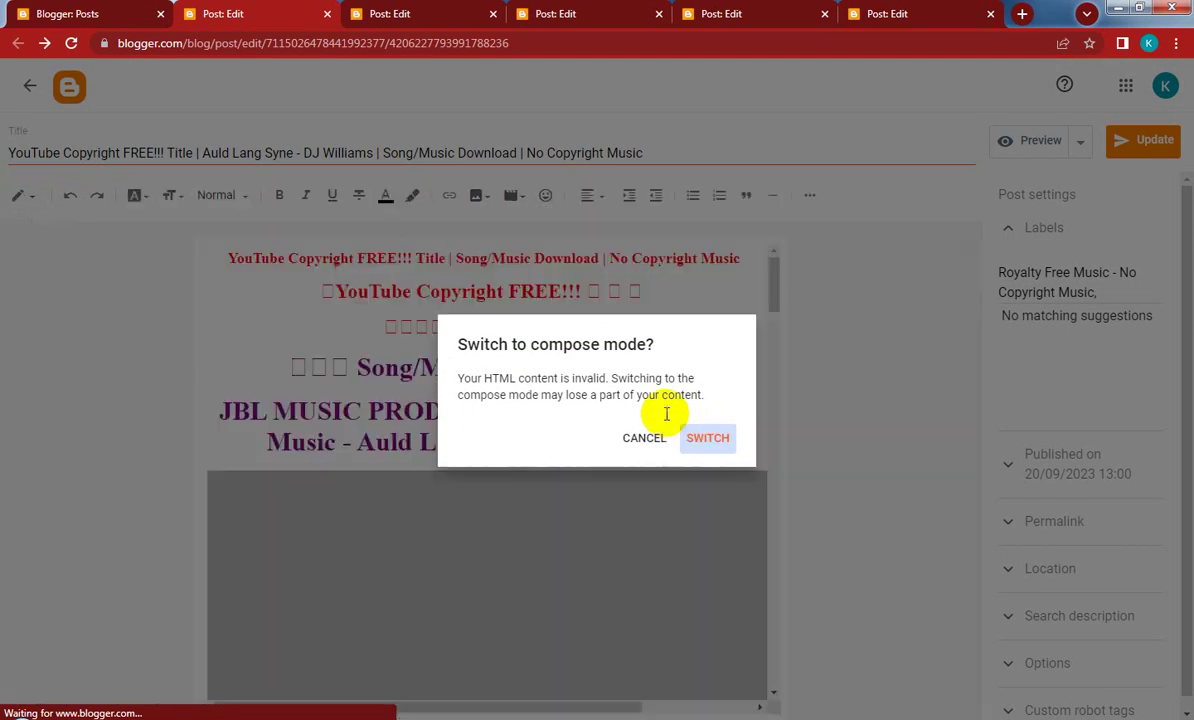
# Add a placeholder line reading "ads" between the purple JBL MUSIC PRODUCTION heading and the video in the Auld Lang Syne post
pyautogui.scroll(-1, 702, 450)
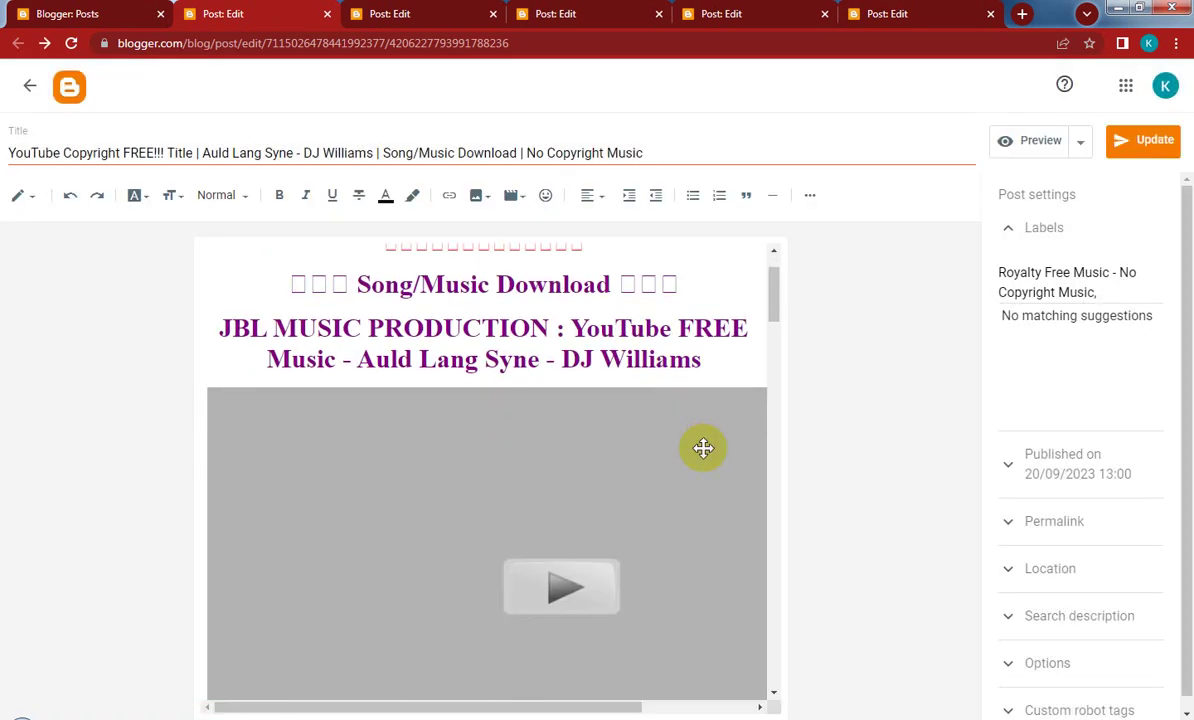
pyautogui.scroll(1, 703, 448)
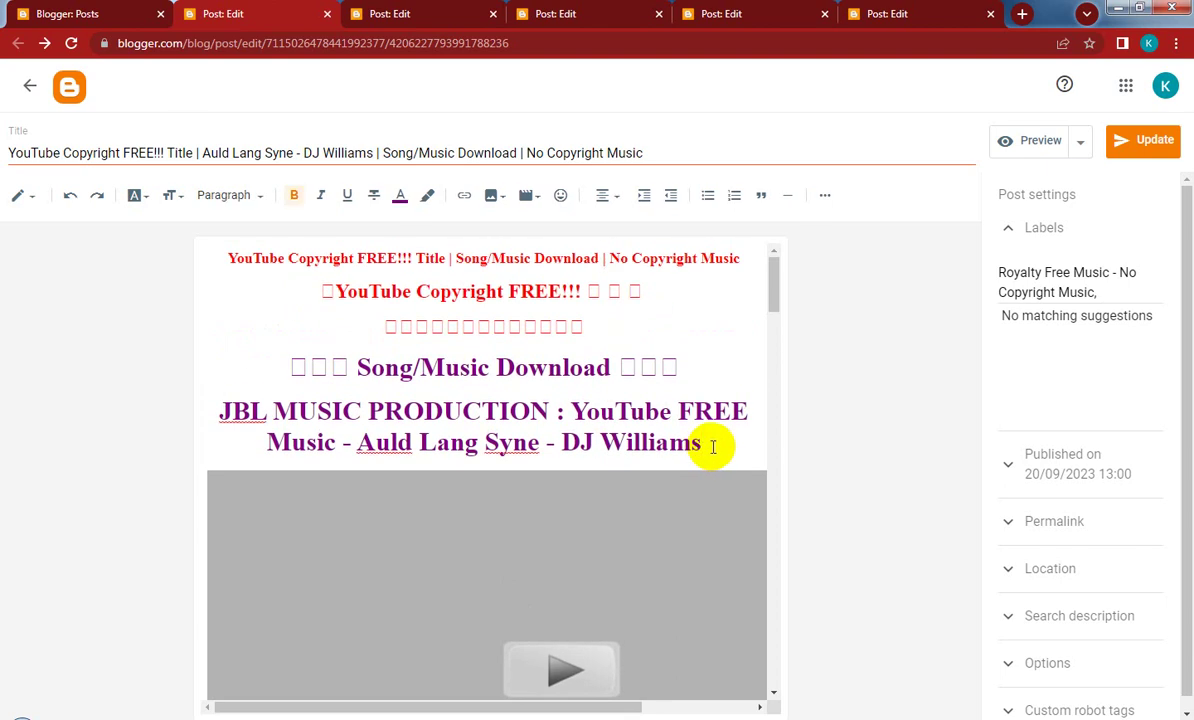
pyautogui.press('Return')
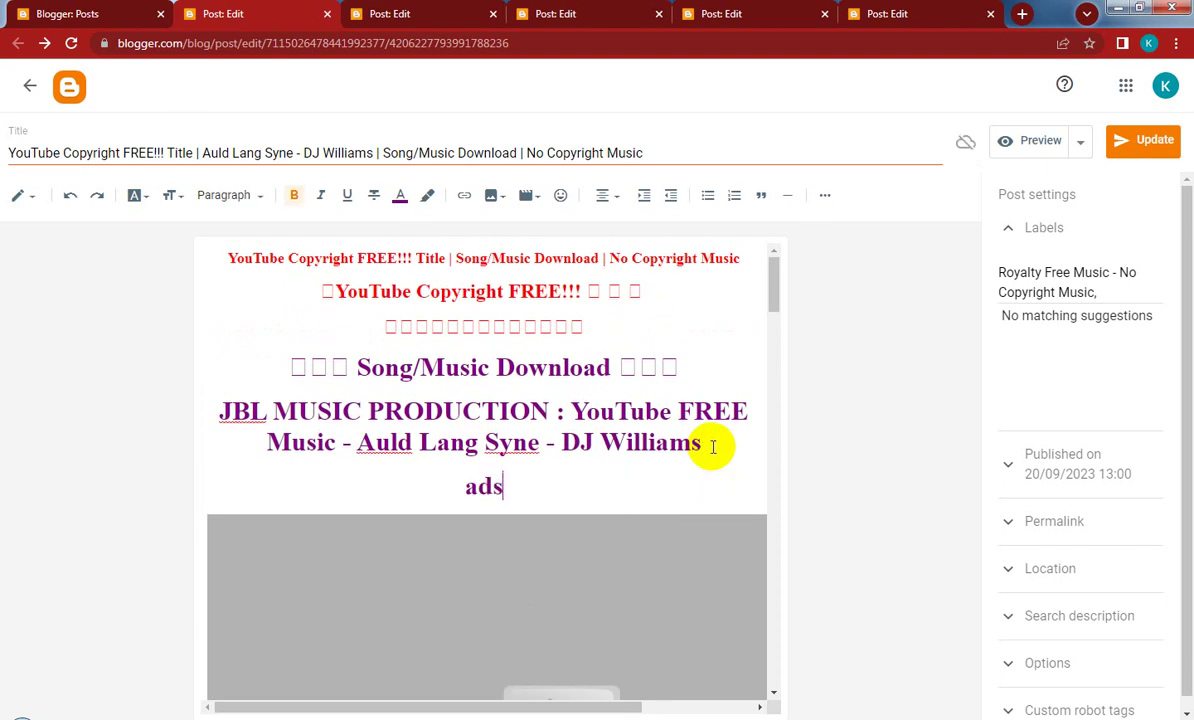
# Add a second "ads" placeholder line between the keyword paragraph and the No Copyright Music image in the Auld Lang Syne post
pyautogui.scroll(-5, 658, 480)
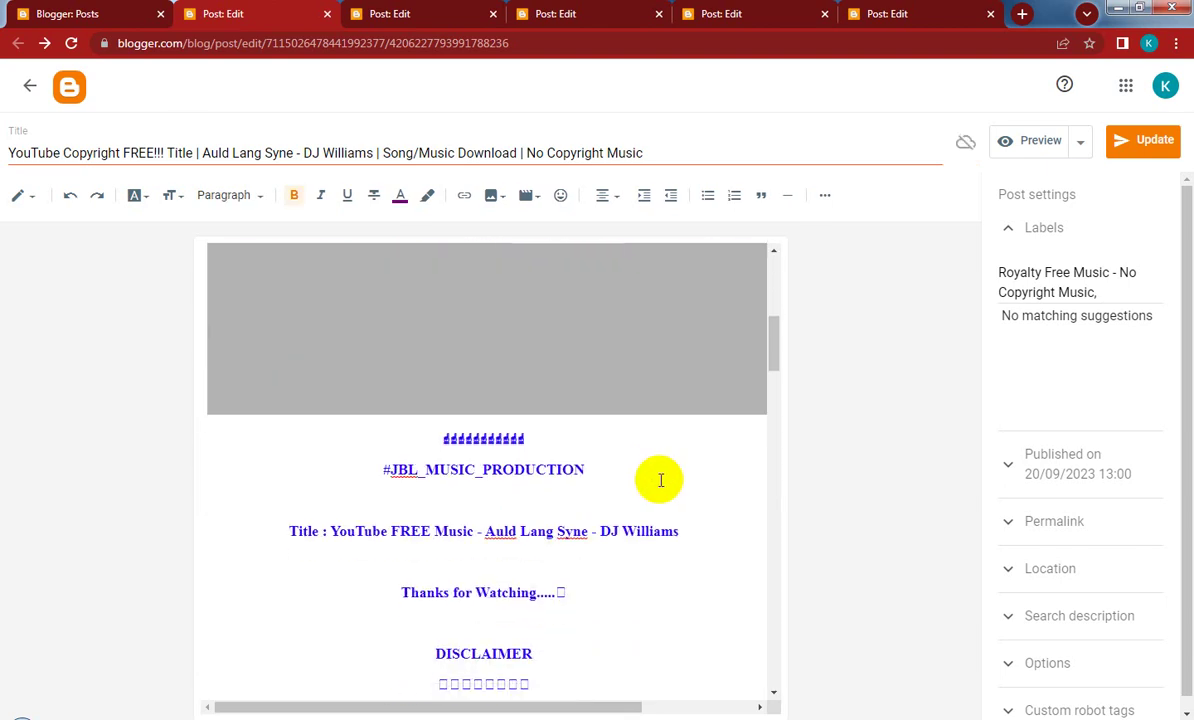
pyautogui.scroll(-2, 660, 480)
pyautogui.scroll(-1, 660, 480)
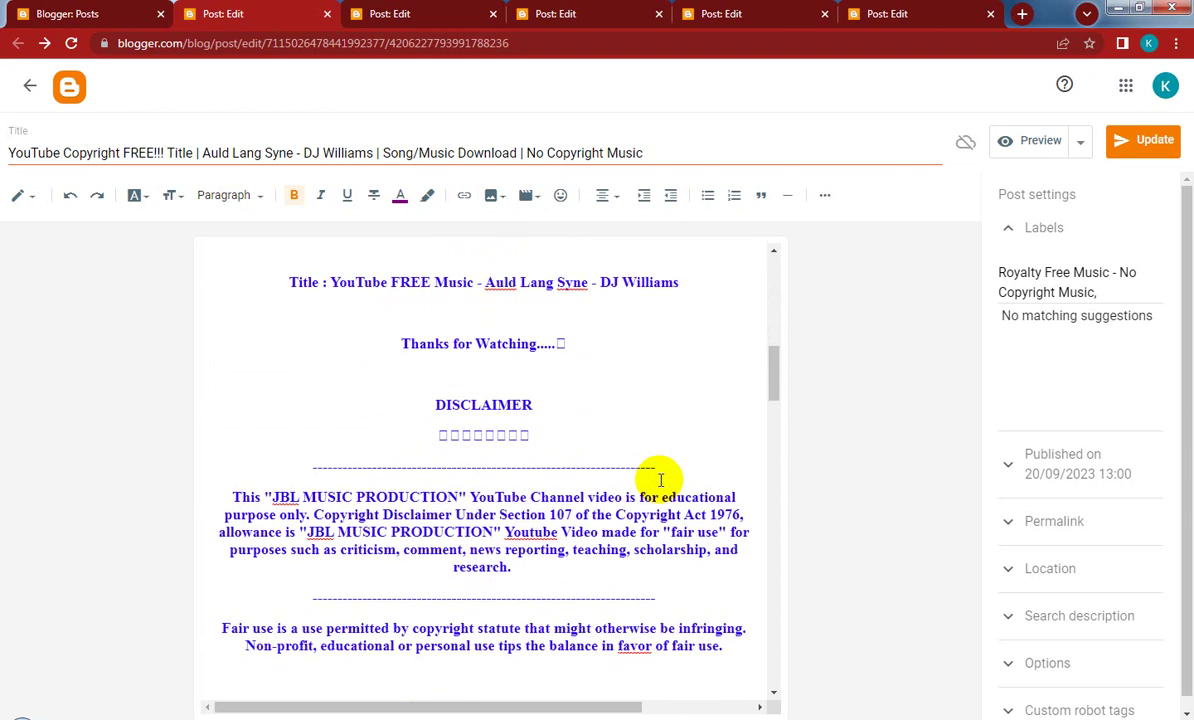
pyautogui.scroll(2, 660, 480)
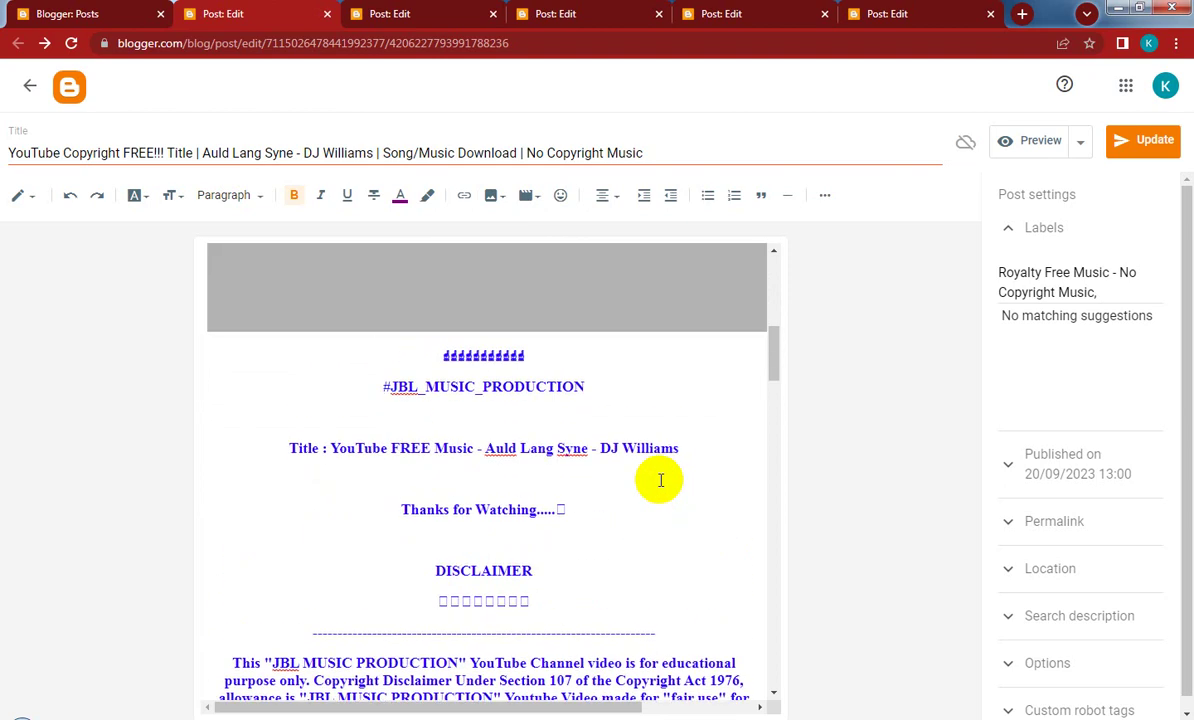
pyautogui.scroll(-8, 660, 480)
pyautogui.scroll(-3, 661, 480)
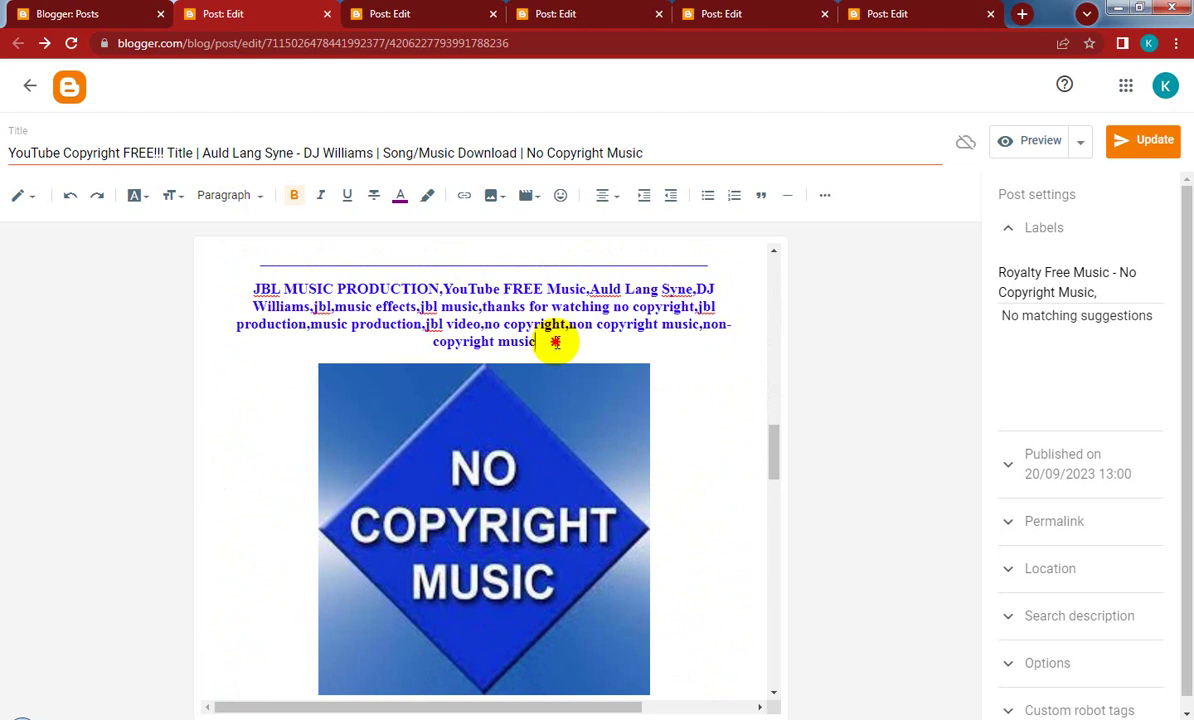
pyautogui.press('Return')
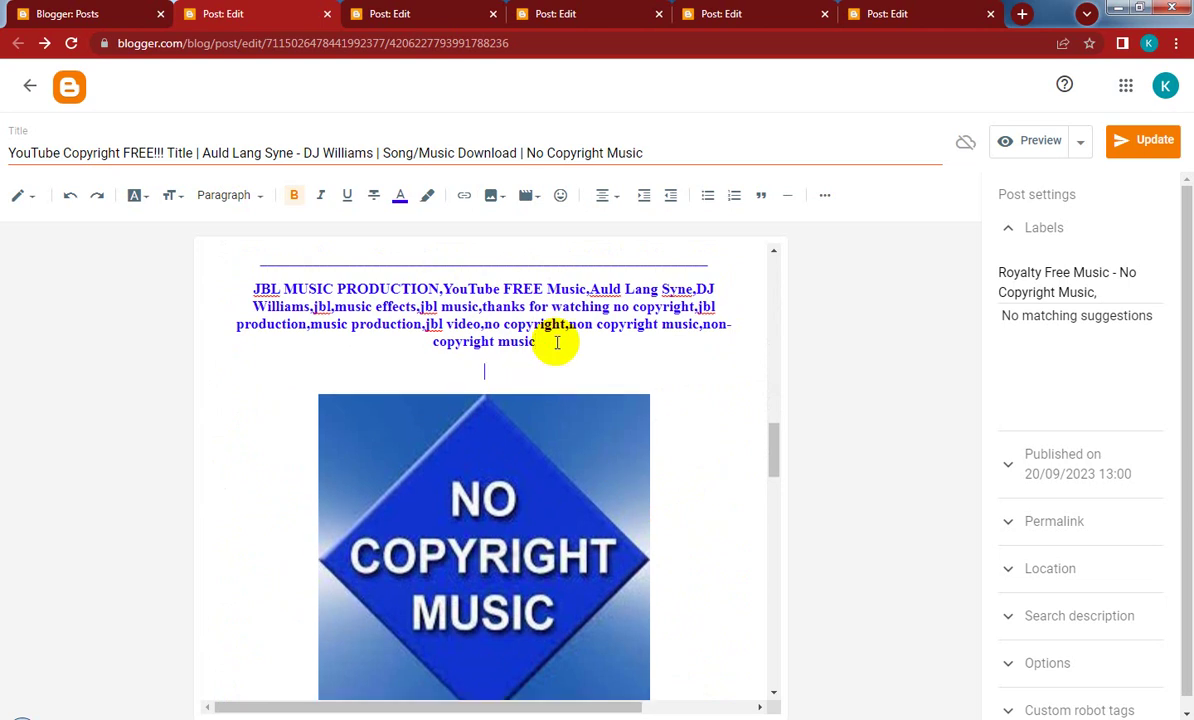
pyautogui.write('ads')
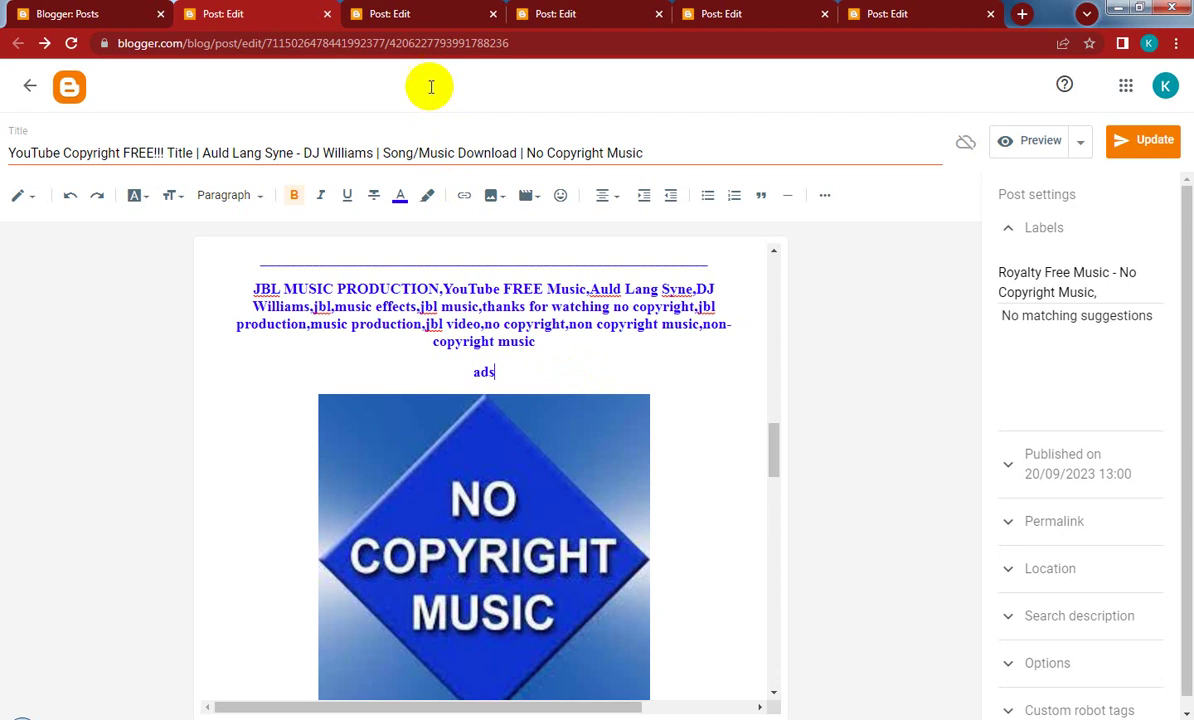
# Switch the High Noon post's editor to Compose view and accept the switch
pyautogui.click(389, 12)
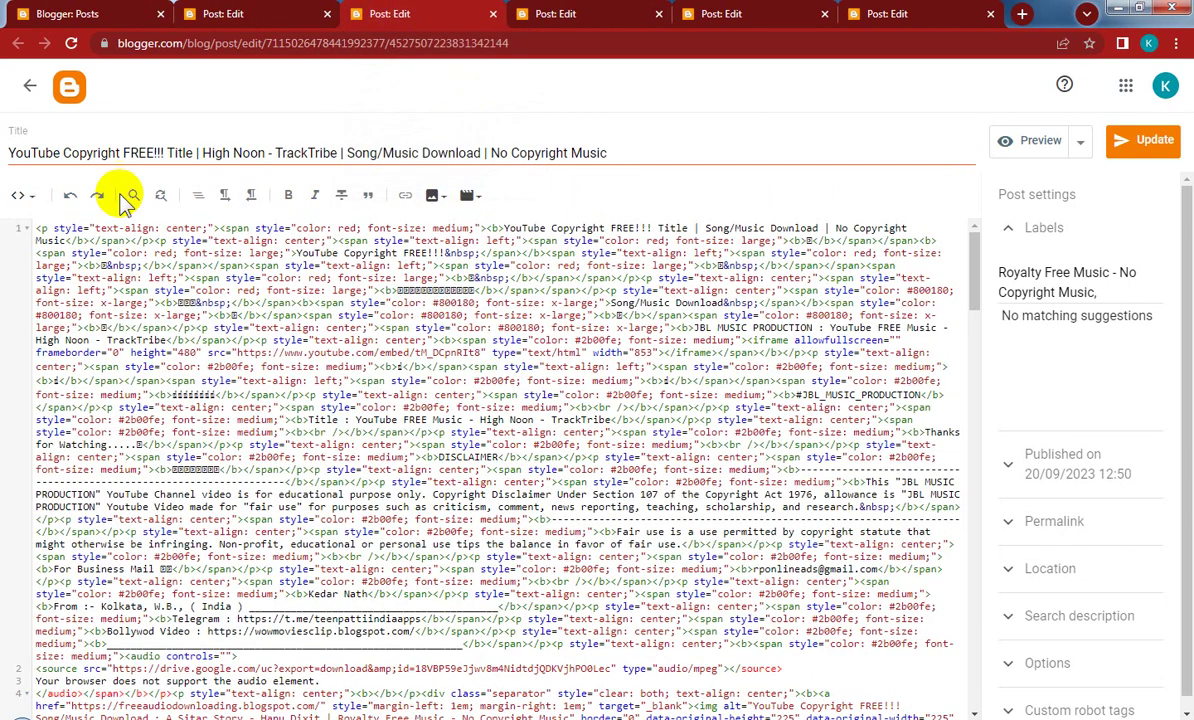
pyautogui.click(21, 199)
pyautogui.click(35, 234)
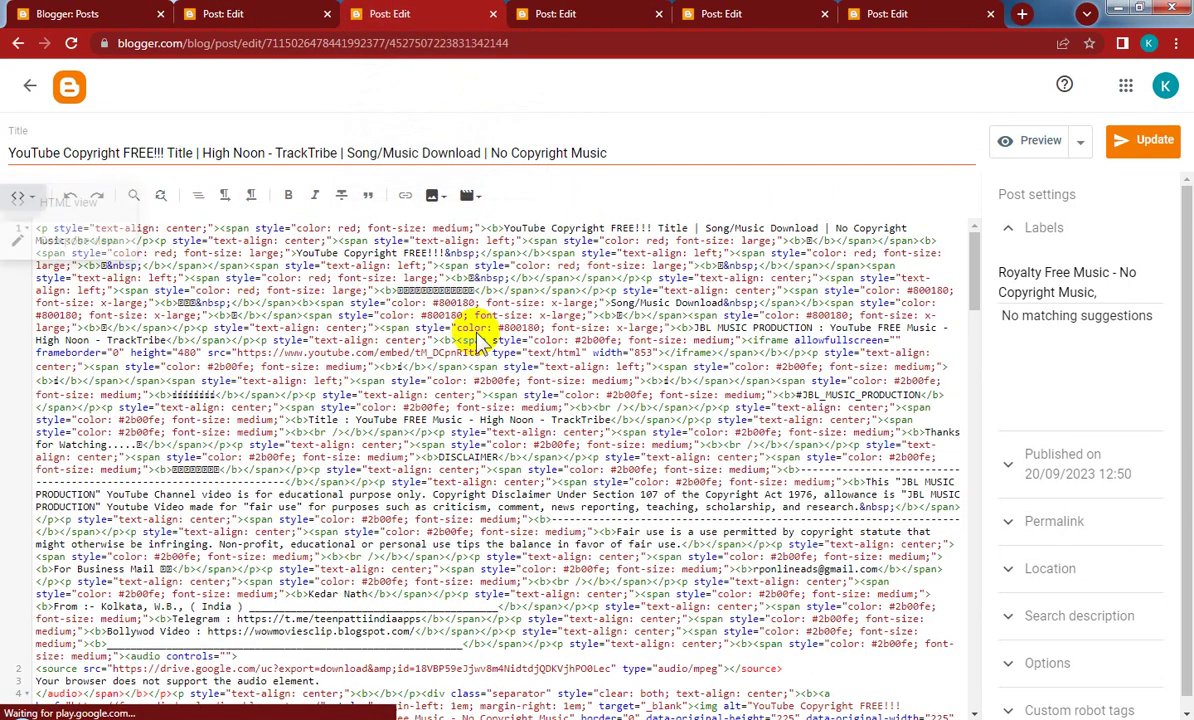
pyautogui.click(712, 438)
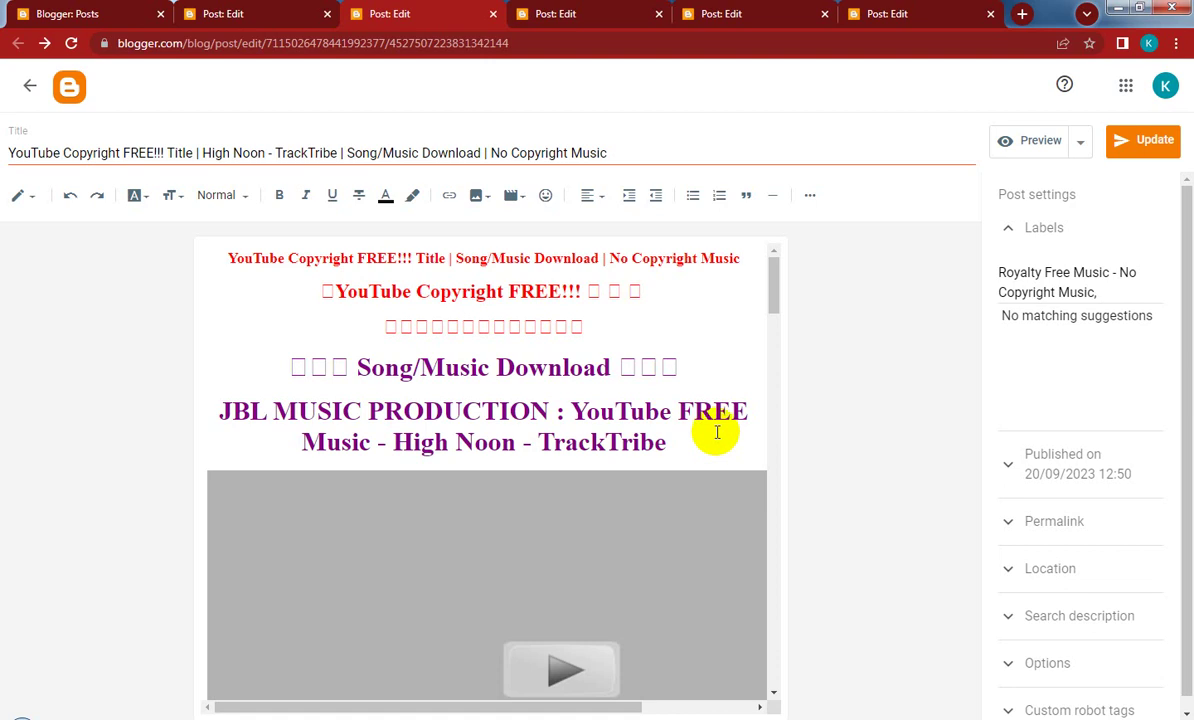
# Switch the Drop the Tapes post's editor to Compose view and accept the switch
pyautogui.click(548, 14)
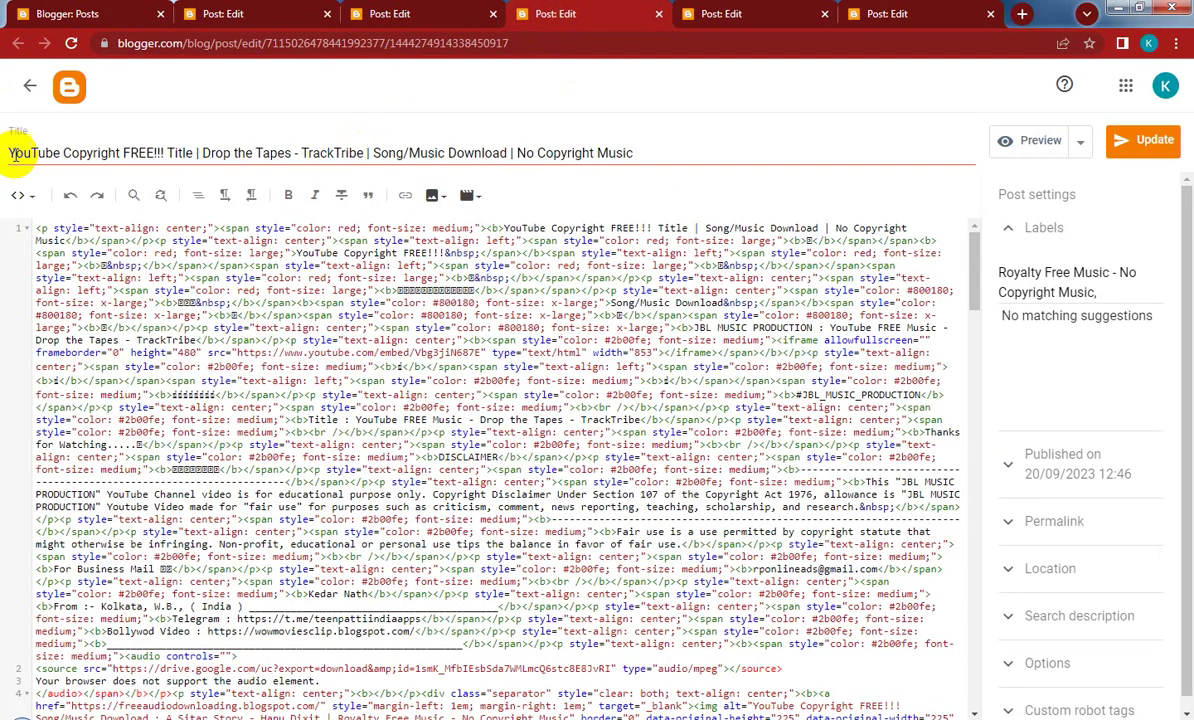
pyautogui.click(19, 196)
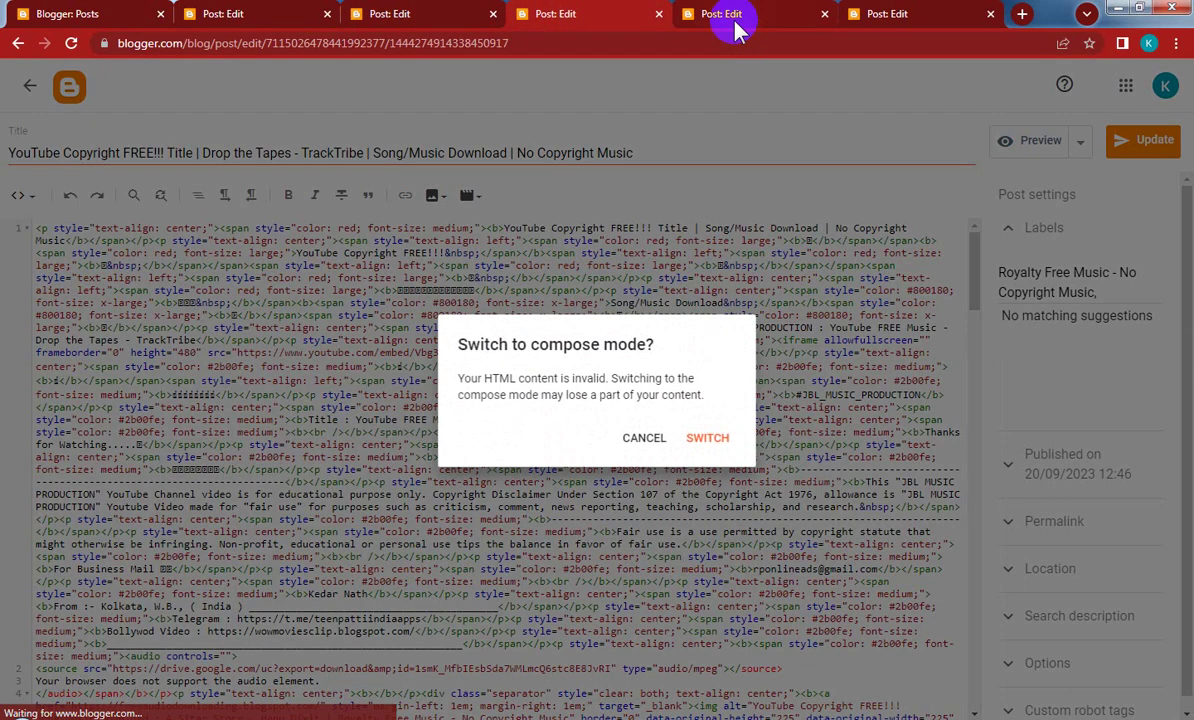
pyautogui.click(710, 441)
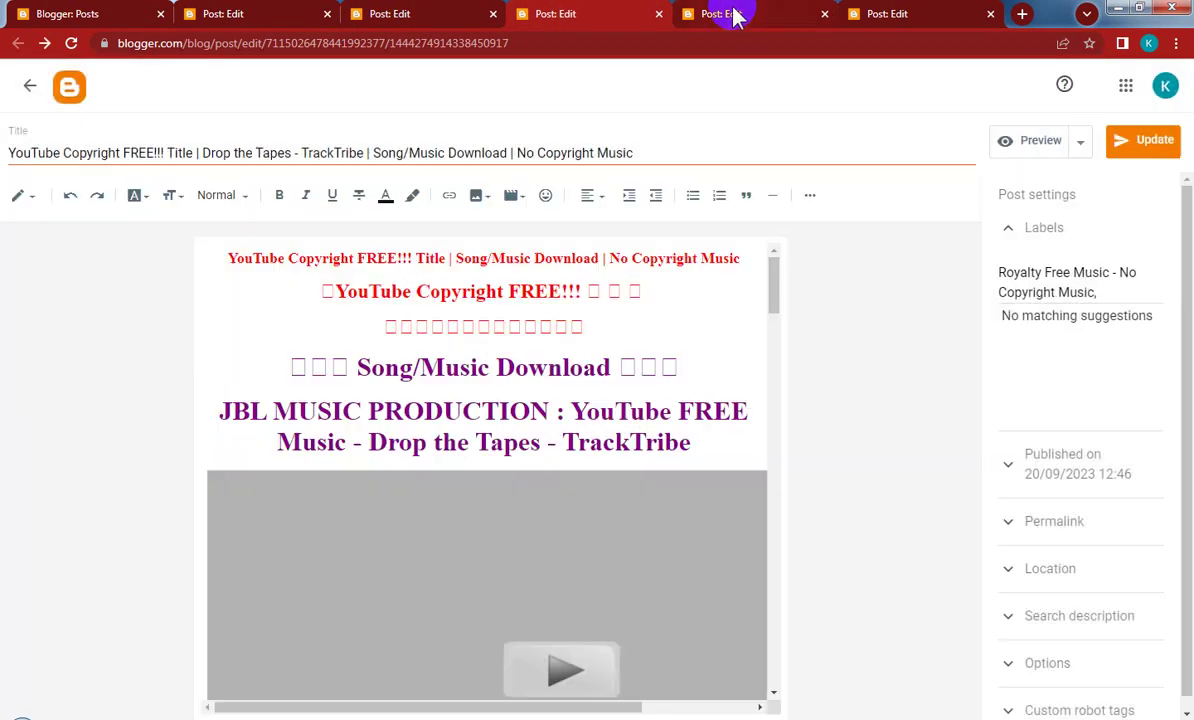
# Switch the Lawrence post's editor to Compose view and accept the switch
pyautogui.click(733, 15)
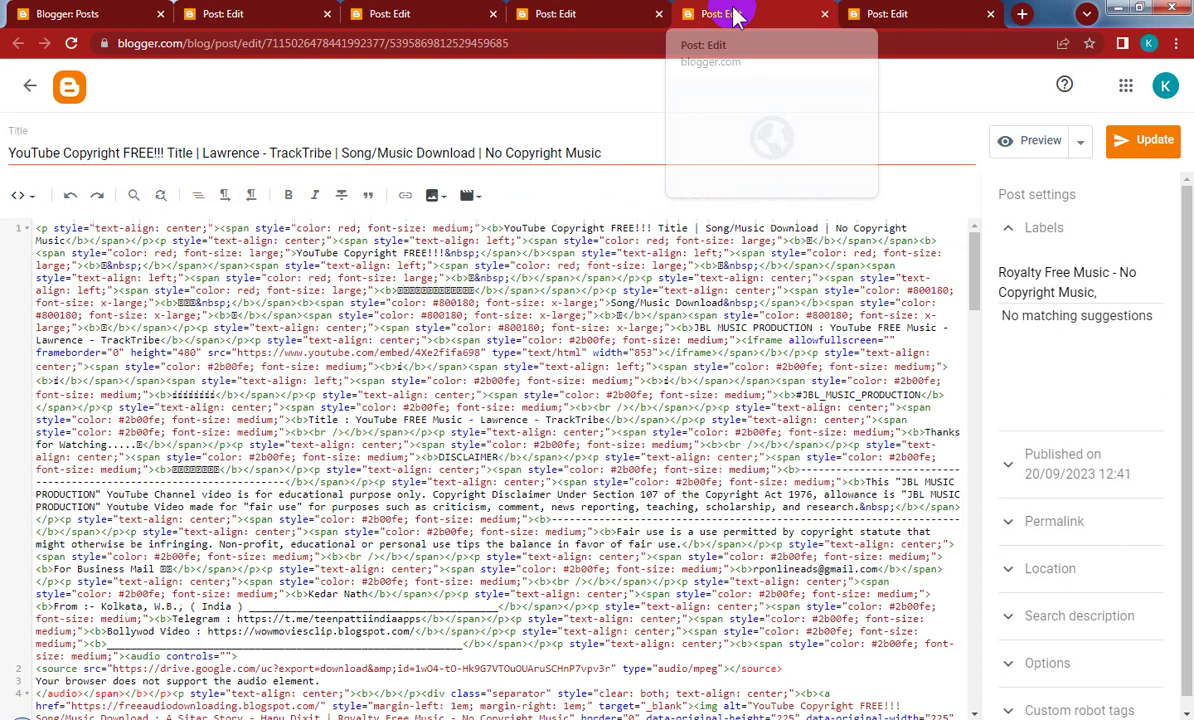
pyautogui.click(30, 197)
pyautogui.click(30, 235)
pyautogui.click(712, 438)
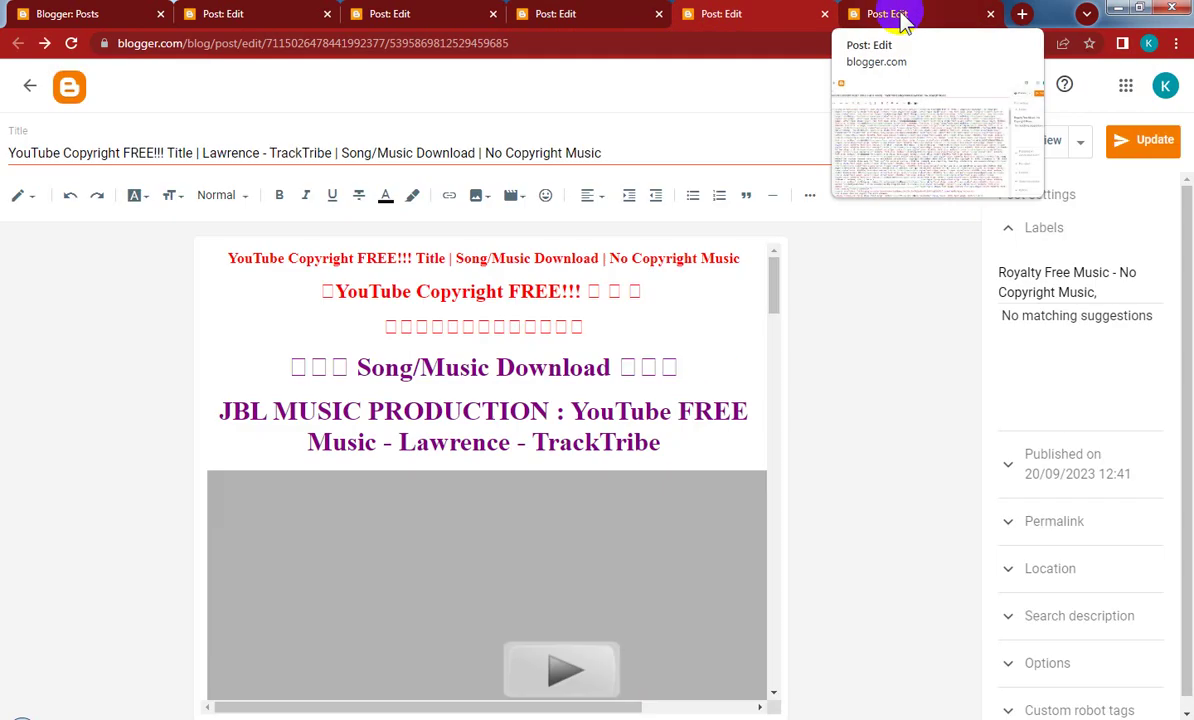
# Switch the I Had a Feeling post's editor to Compose view and accept the switch
pyautogui.click(900, 17)
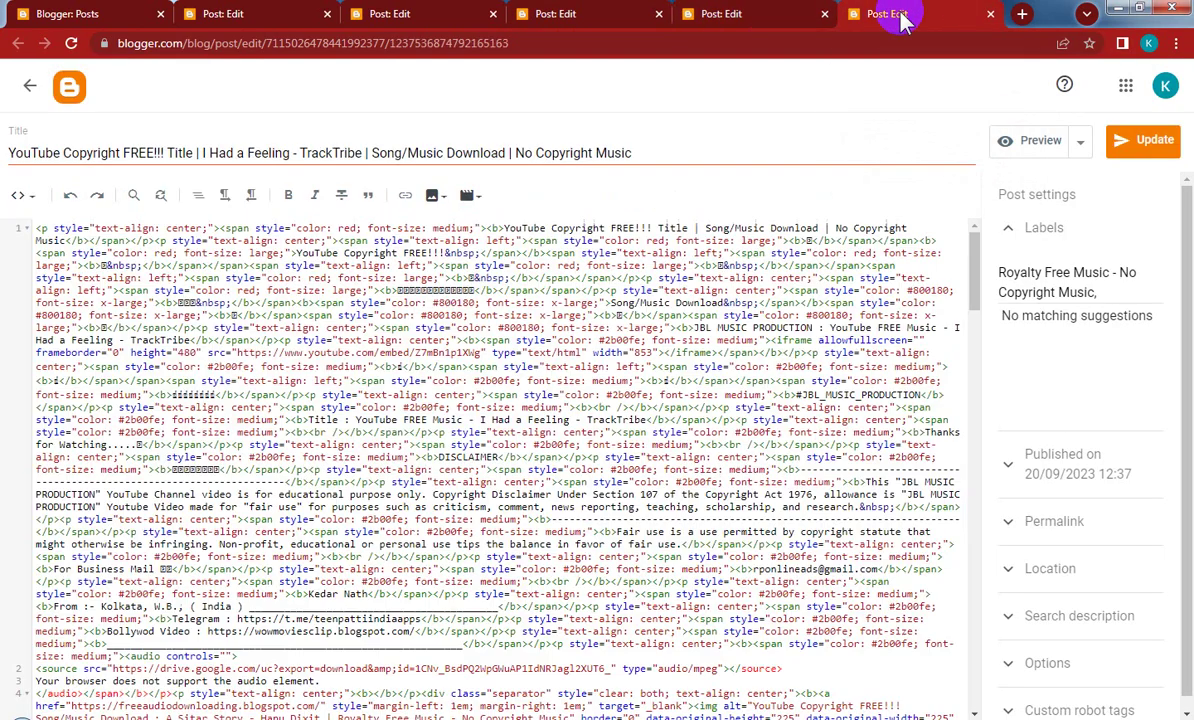
pyautogui.click(20, 200)
pyautogui.click(40, 236)
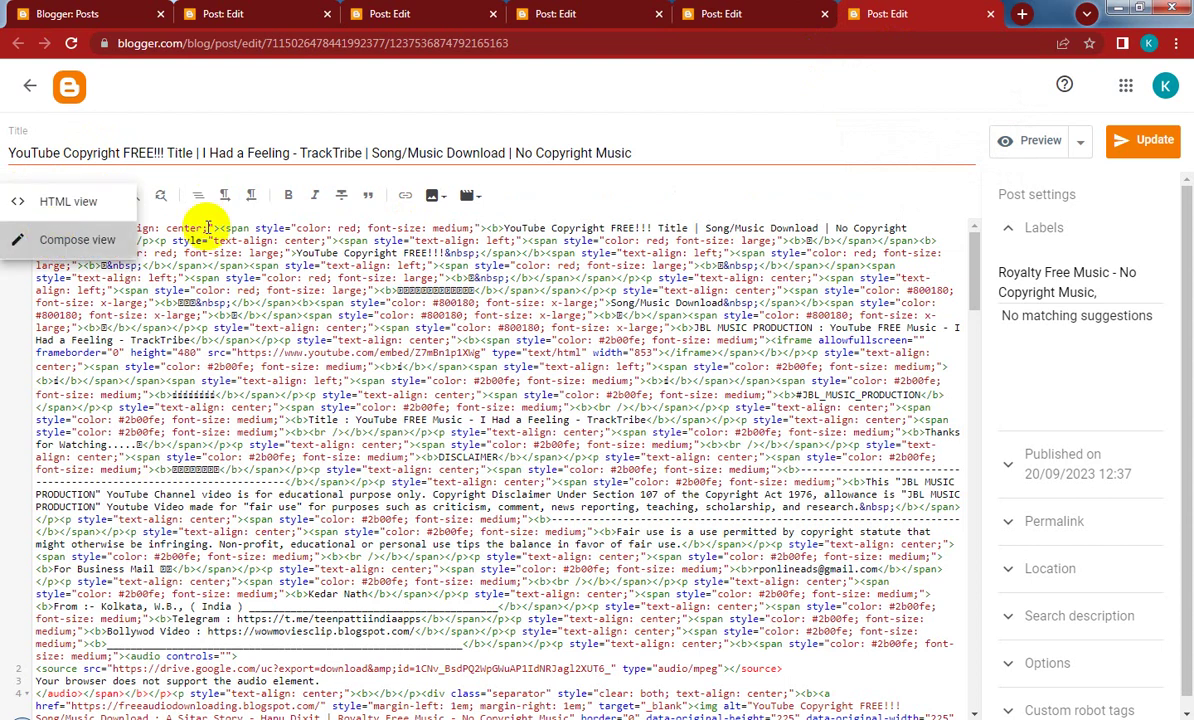
pyautogui.click(712, 440)
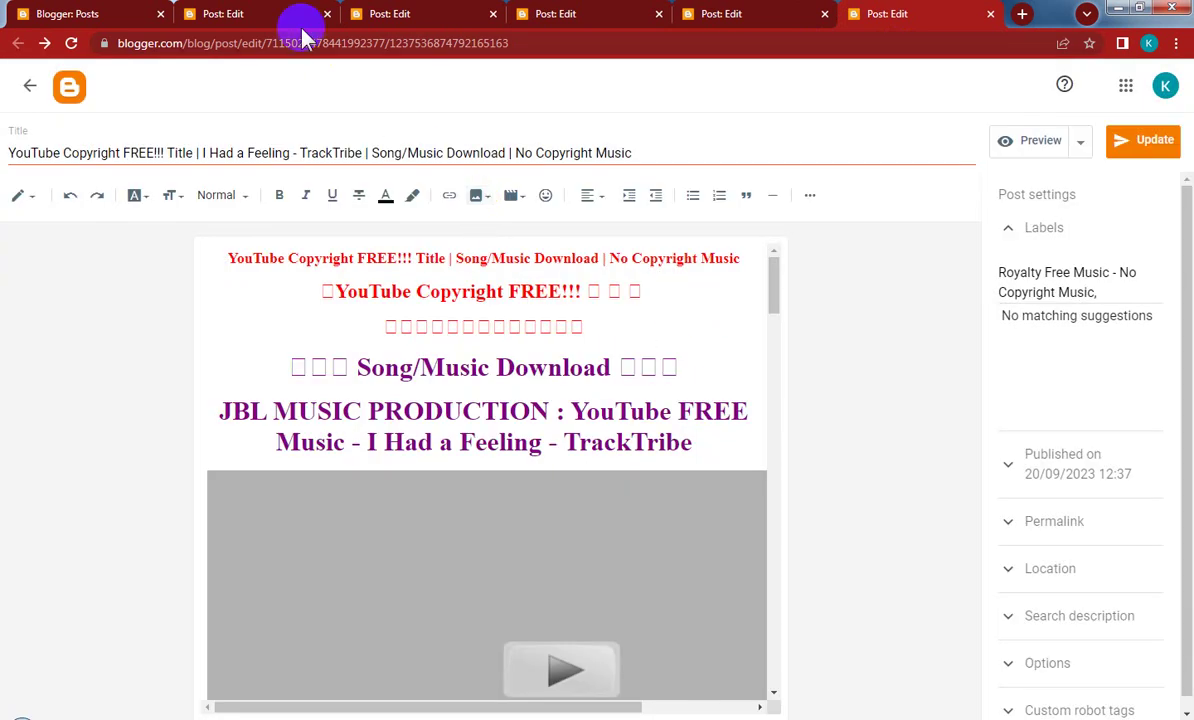
# Switch the Auld Lang Syne post to HTML view and replace its first "ads" placeholder with the copied Banner 320x50 code, including the ad key
pyautogui.click(248, 12)
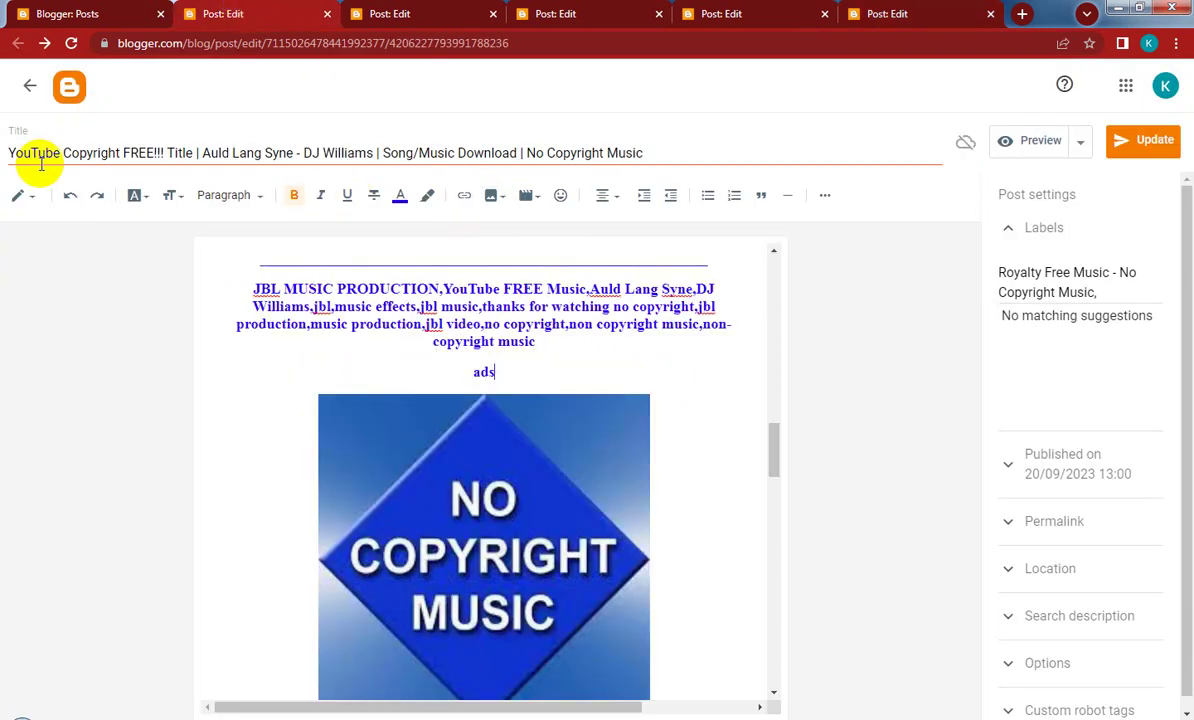
pyautogui.click(30, 198)
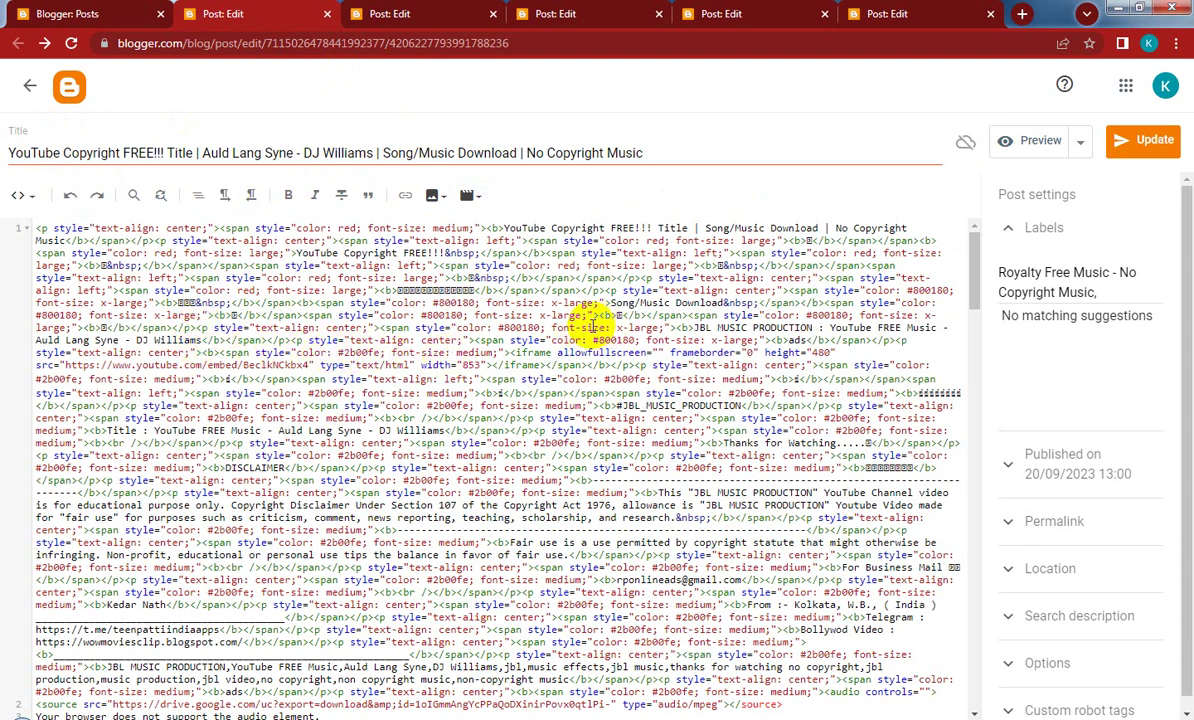
pyautogui.click(408, 14)
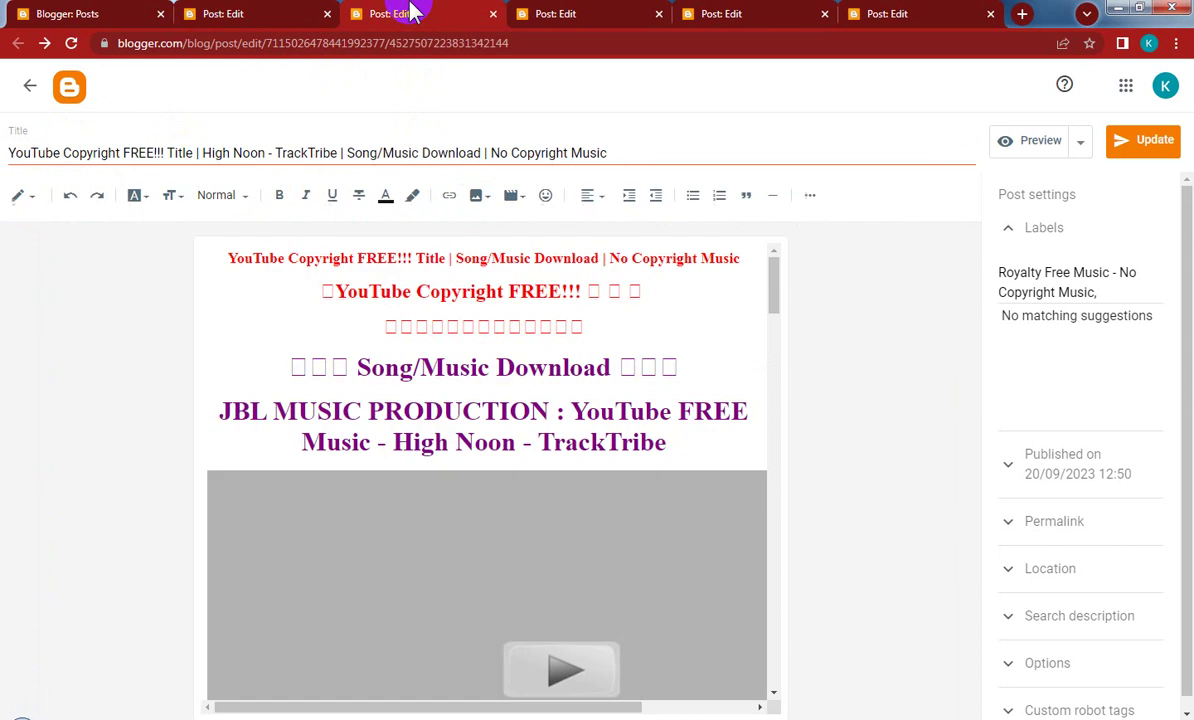
pyautogui.click(199, 14)
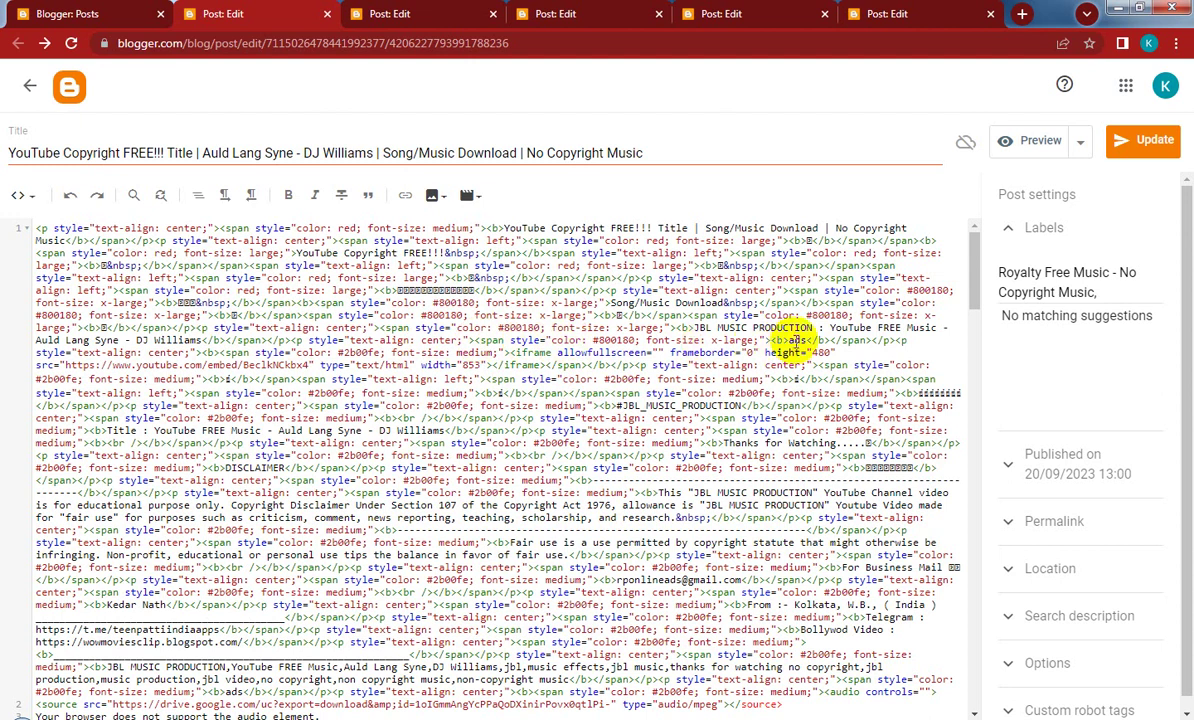
pyautogui.doubleClick(798, 341)
pyautogui.write('<script type="text/javascript"> \tatOptions = { \t\t\'key\' : \'806b6658f2545c4e41e0a275010eab28\', \t\t\'format\' : \'iframe\', \t\t\'height\' : 50, \t\t\'width\' : 320, \t\t\'params\' : {} \t}; \tdocument.write(\'<scr\' + \'ipt type="text/javascript" src="//www.profitablecreativeformat.com/806b6658f2545c4e41e0a275010eab28/invoke.js"></scr\' + \'ipt>\'); </script>')
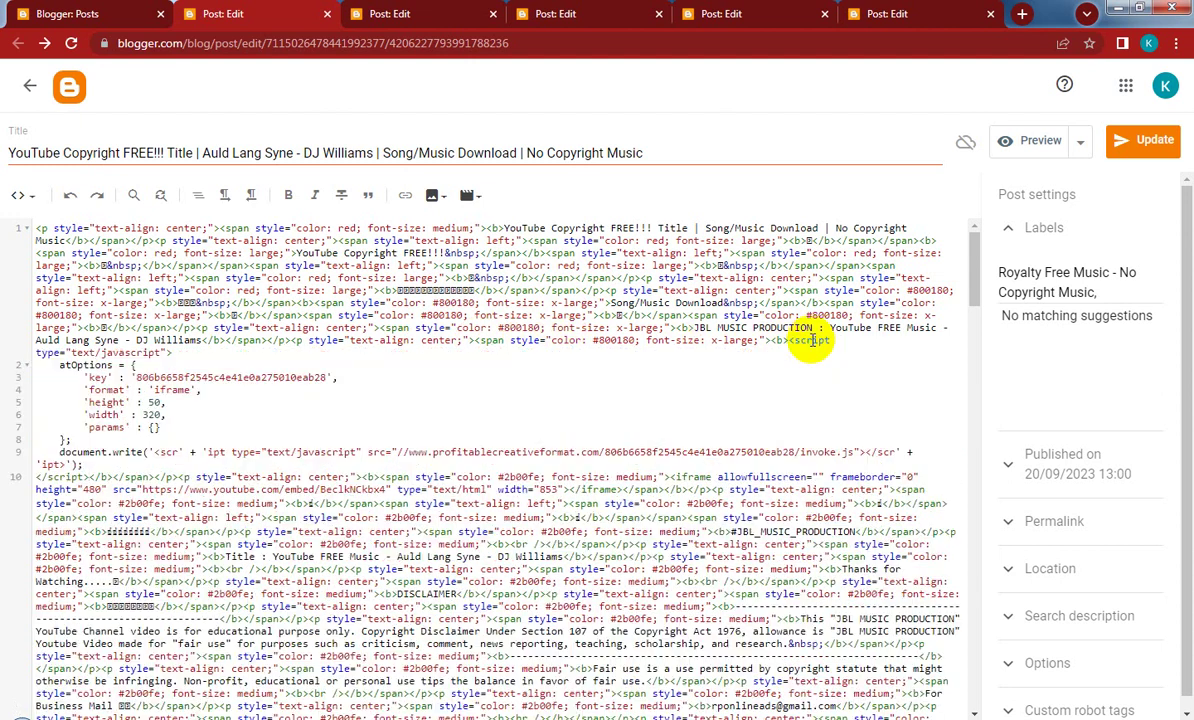
# Look through the rest of the Auld Lang Syne post's HTML code, down to its end and back up, for further ad positions
pyautogui.scroll(-15, 727, 477)
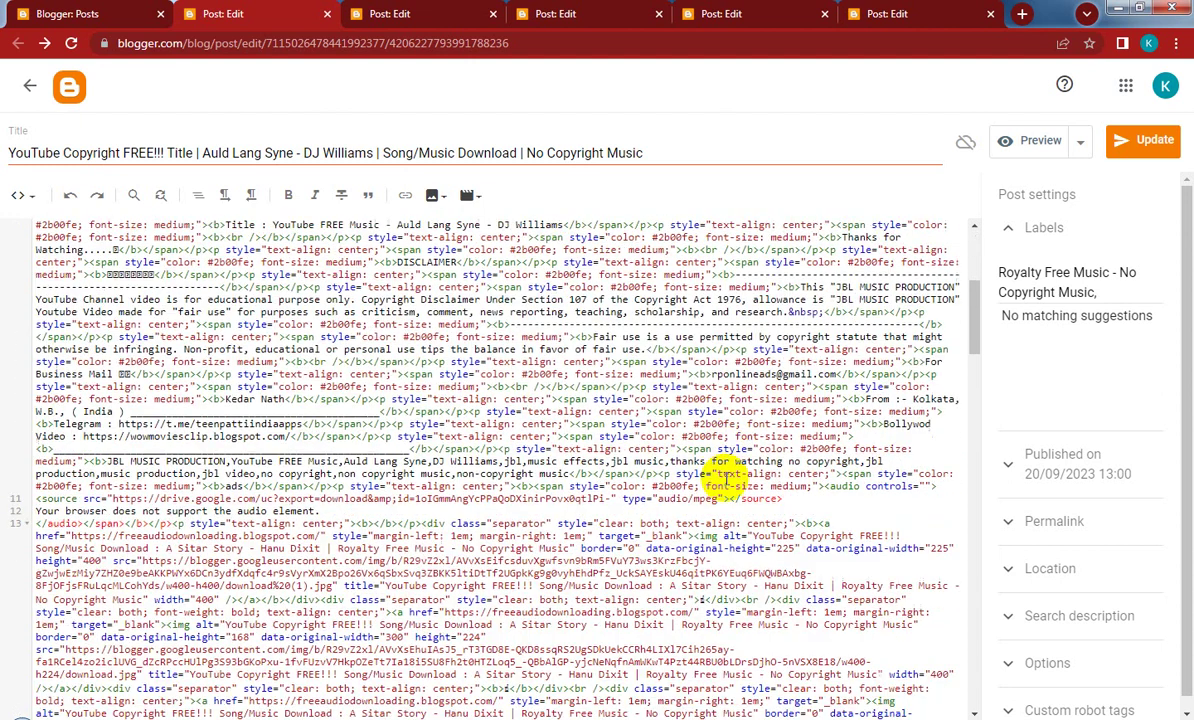
pyautogui.scroll(-2, 727, 477)
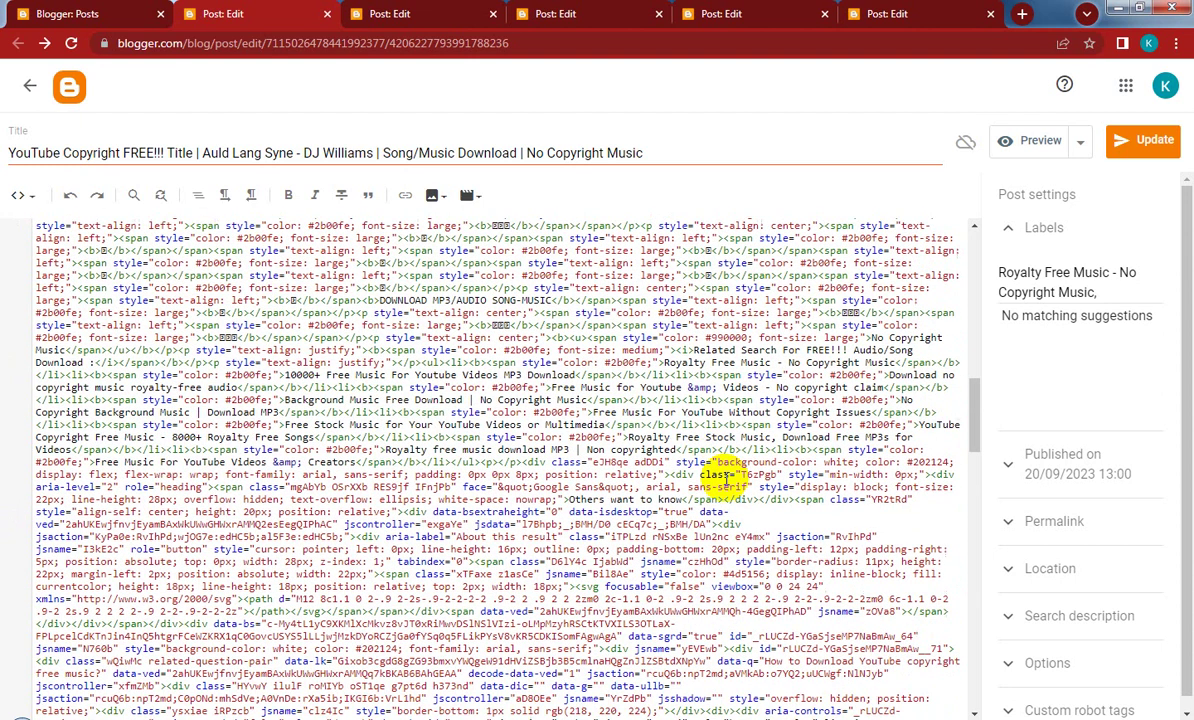
pyautogui.scroll(-4, 727, 477)
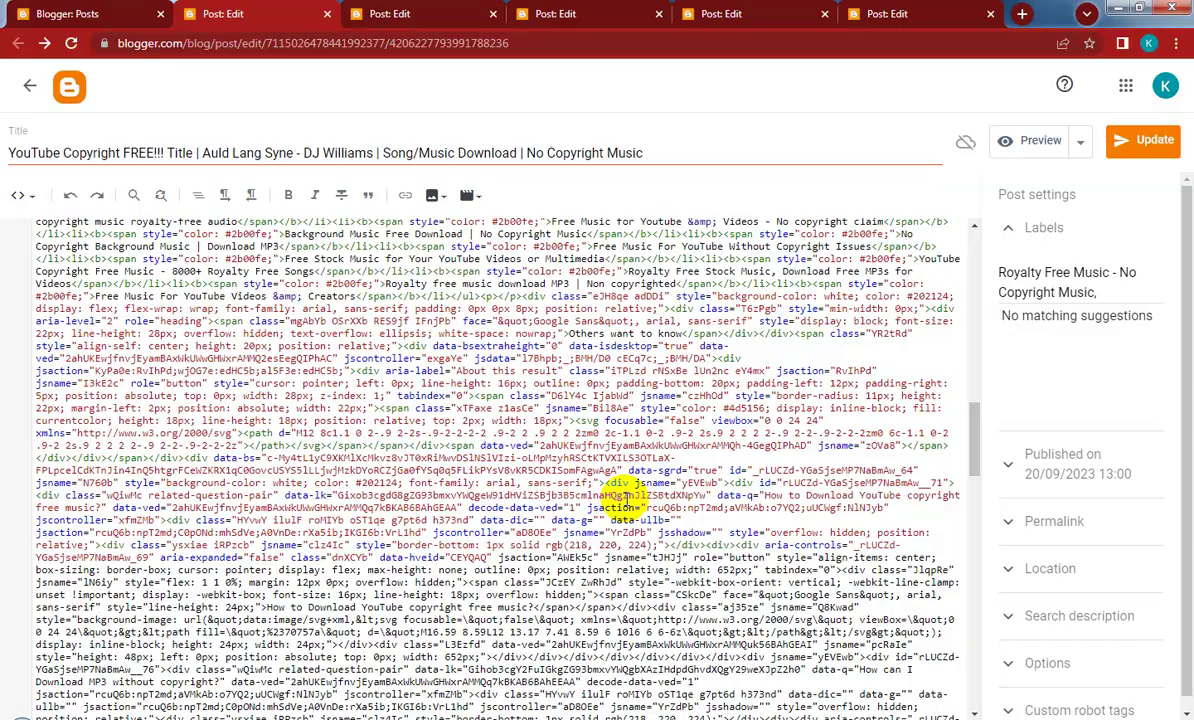
pyautogui.scroll(-20, 622, 494)
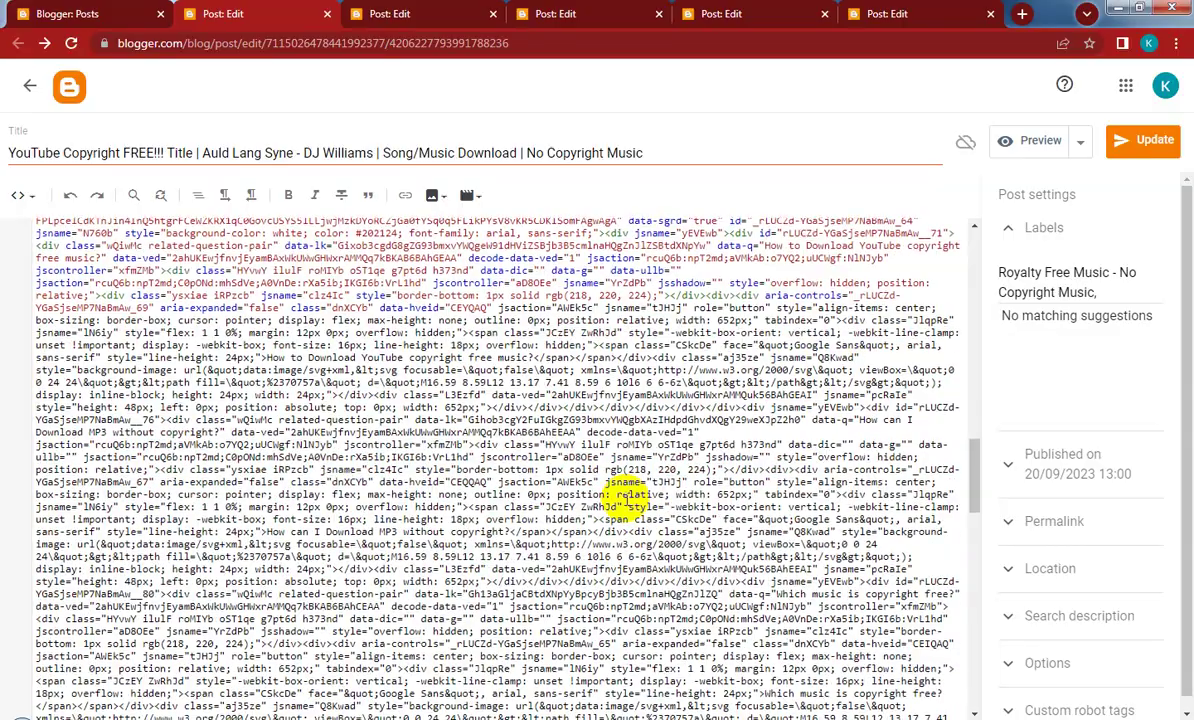
pyautogui.scroll(-8, 622, 494)
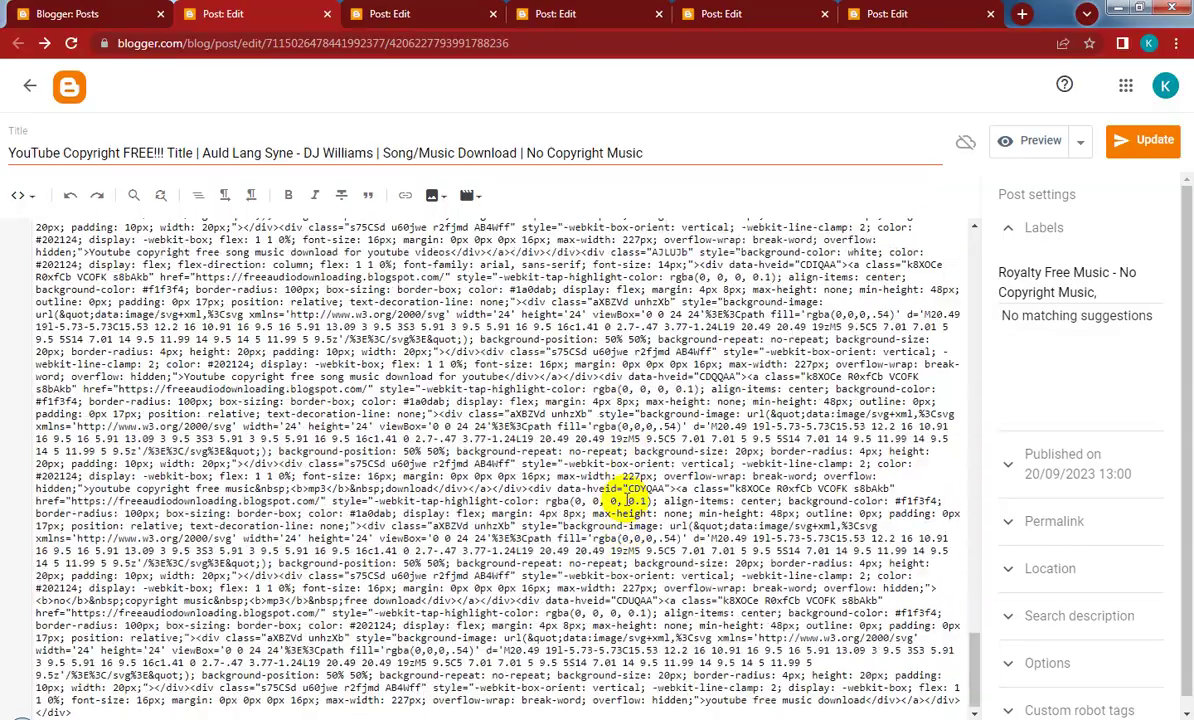
pyautogui.scroll(15, 622, 495)
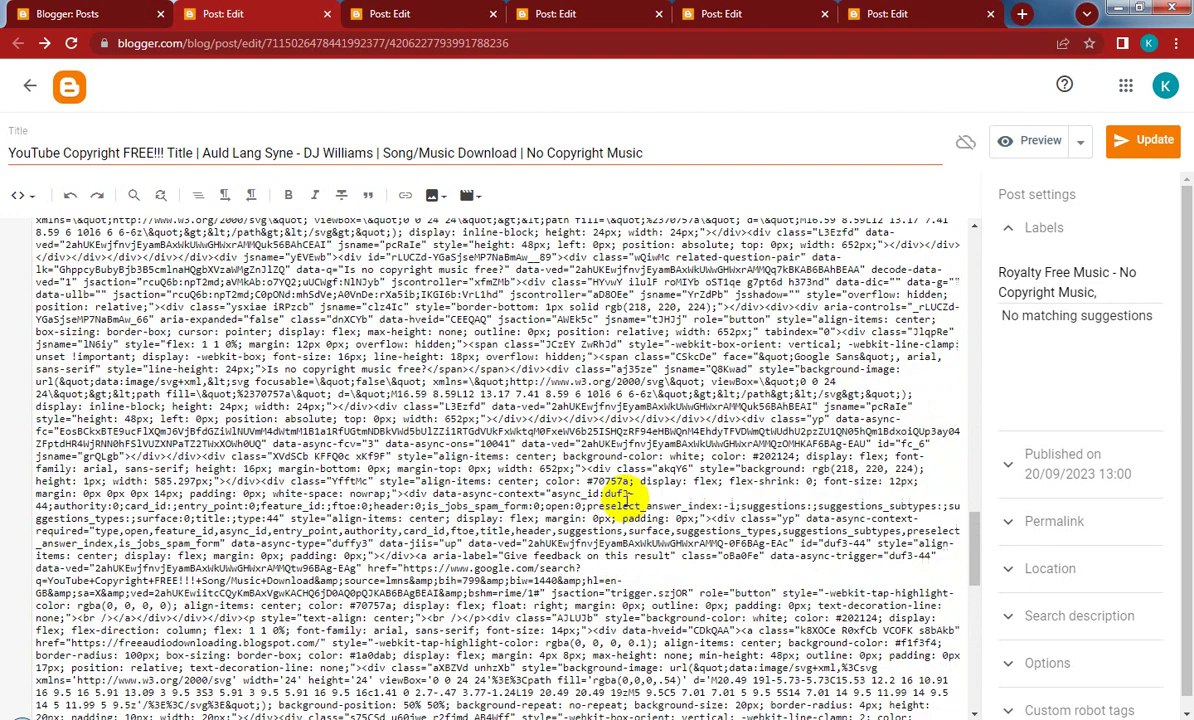
pyautogui.scroll(10, 622, 494)
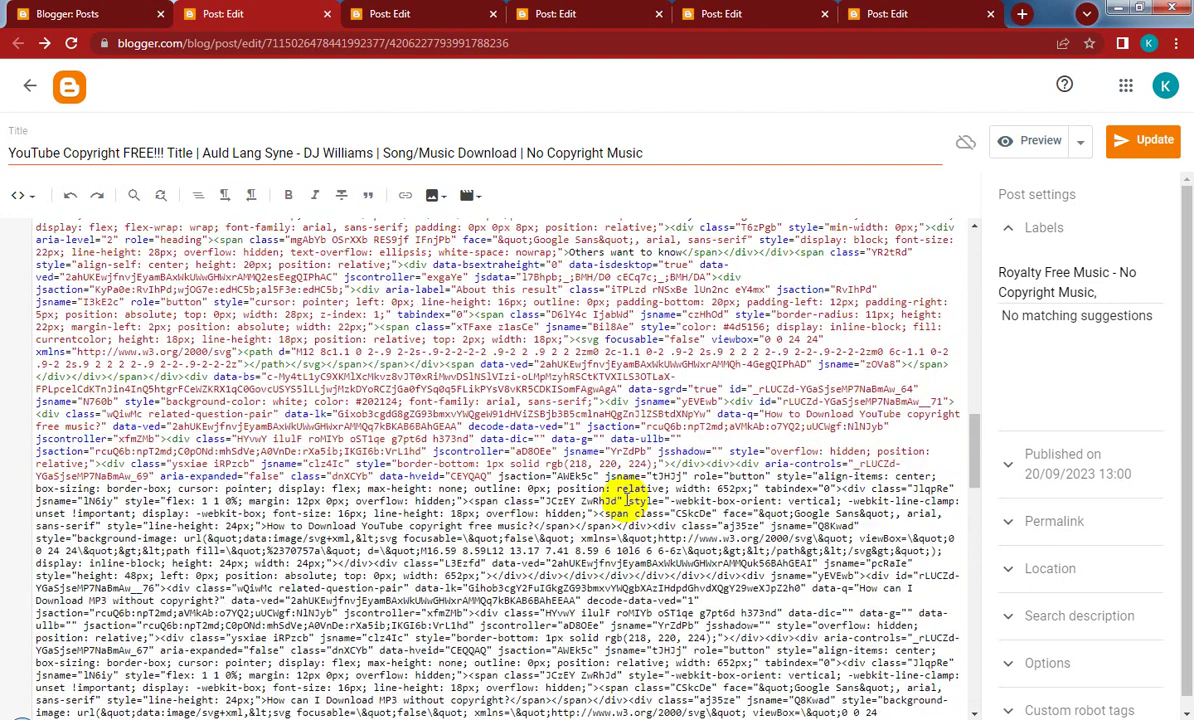
pyautogui.scroll(3, 625, 497)
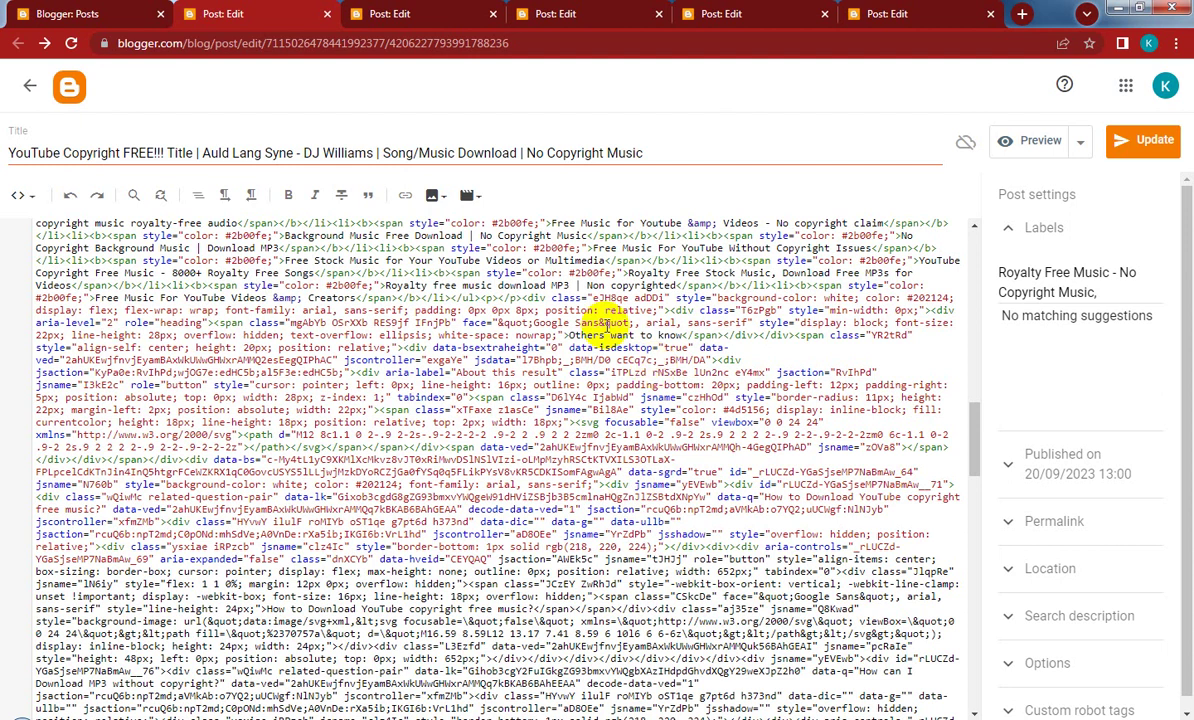
# Check the High Noon post in Compose view for an ad position between the contact details and the first images
pyautogui.click(426, 14)
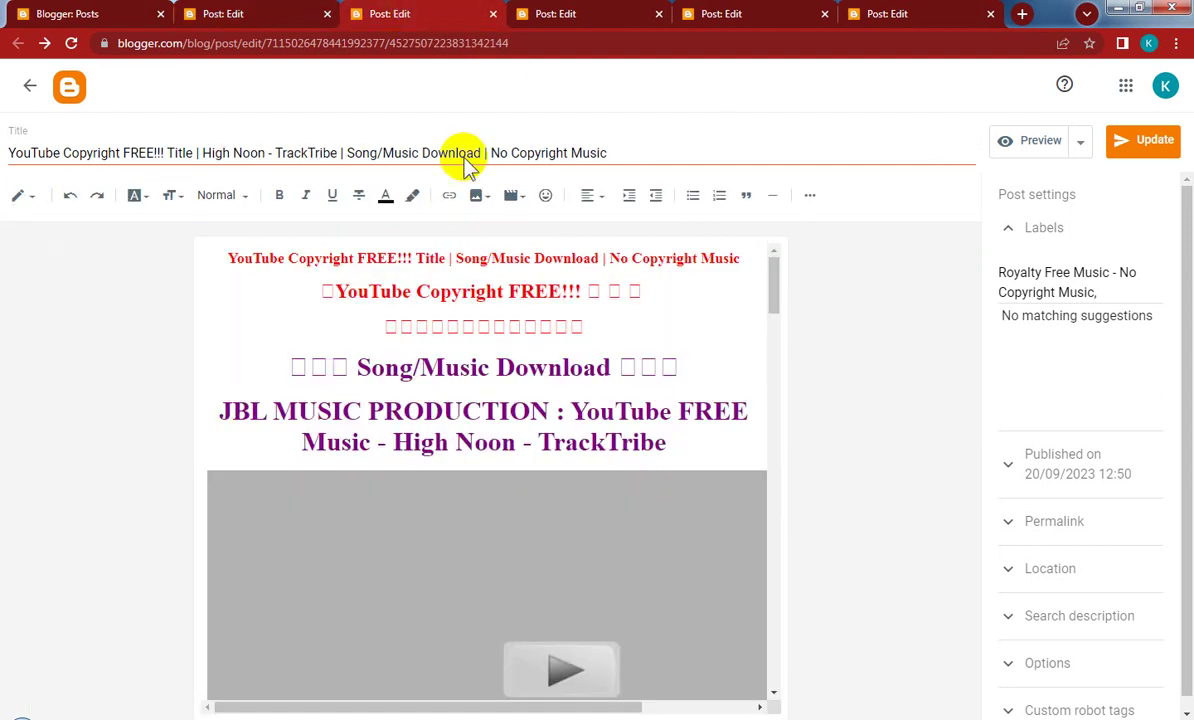
pyautogui.scroll(-10, 658, 485)
pyautogui.scroll(-7, 672, 507)
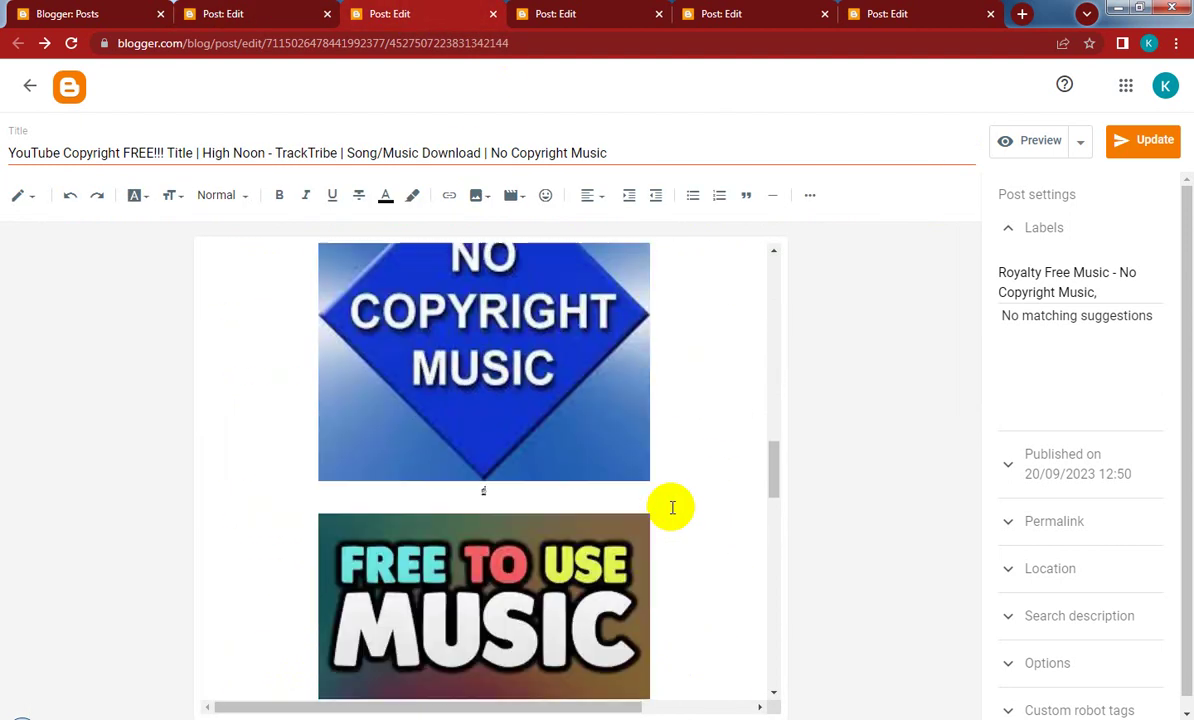
pyautogui.scroll(2, 672, 507)
pyautogui.scroll(3, 672, 507)
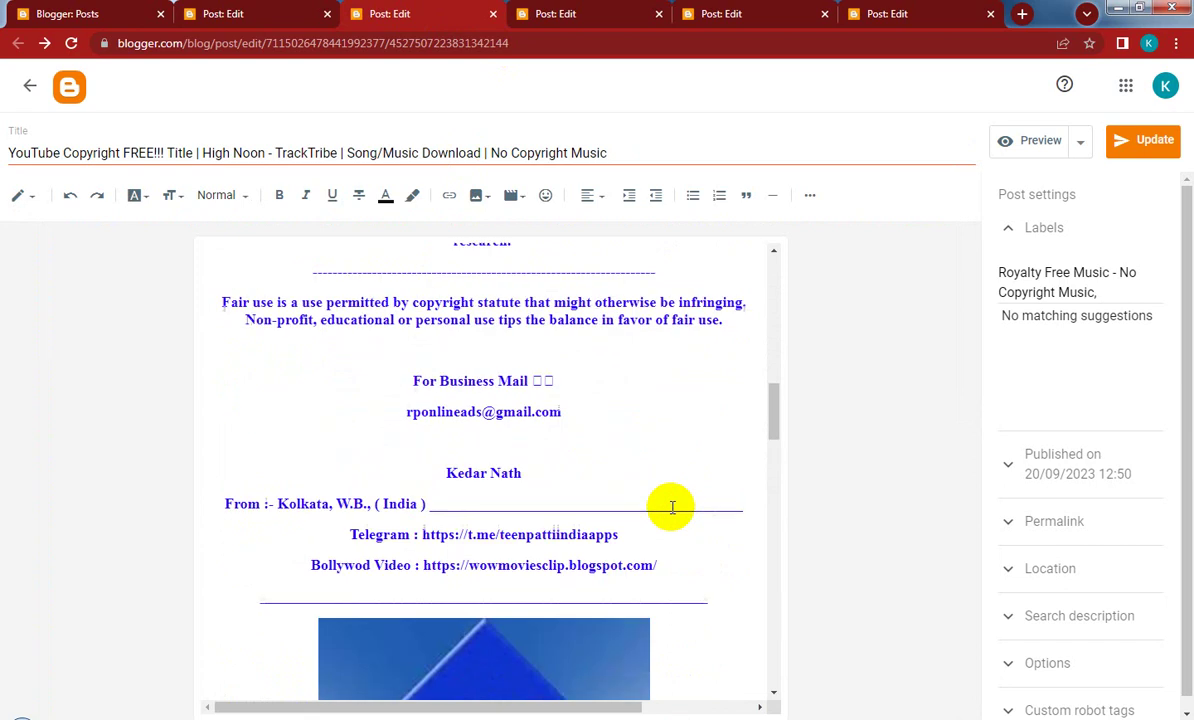
pyautogui.scroll(-3, 672, 507)
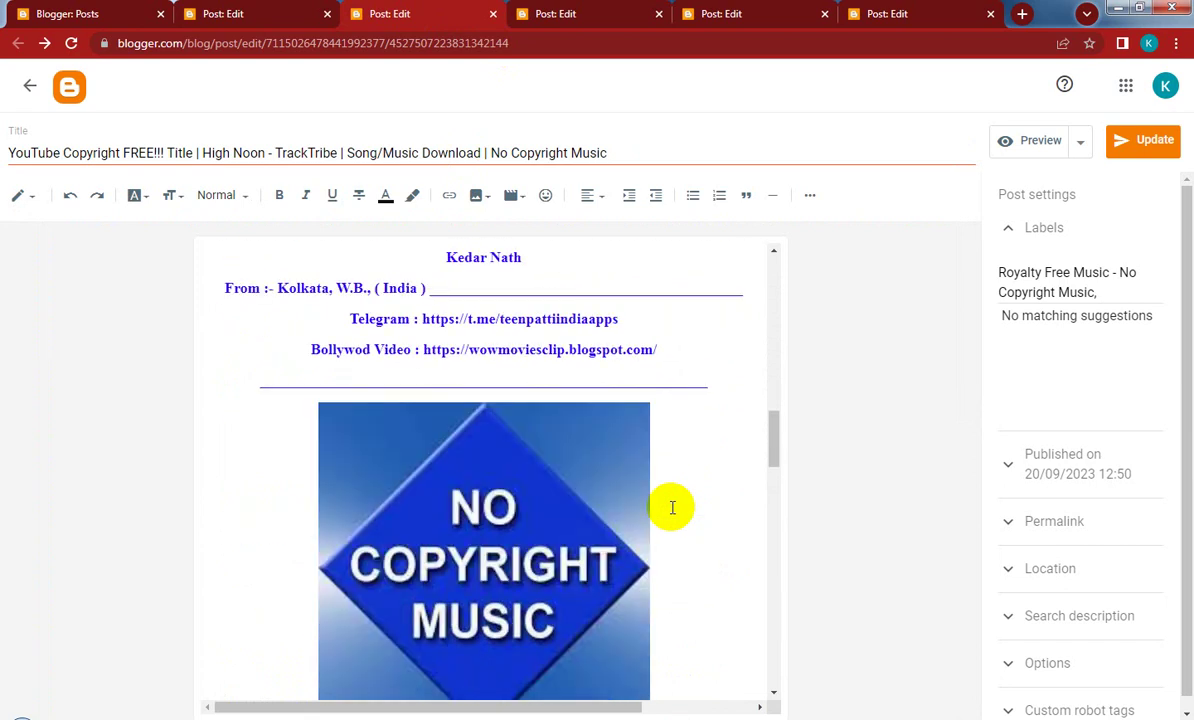
pyautogui.scroll(1, 672, 507)
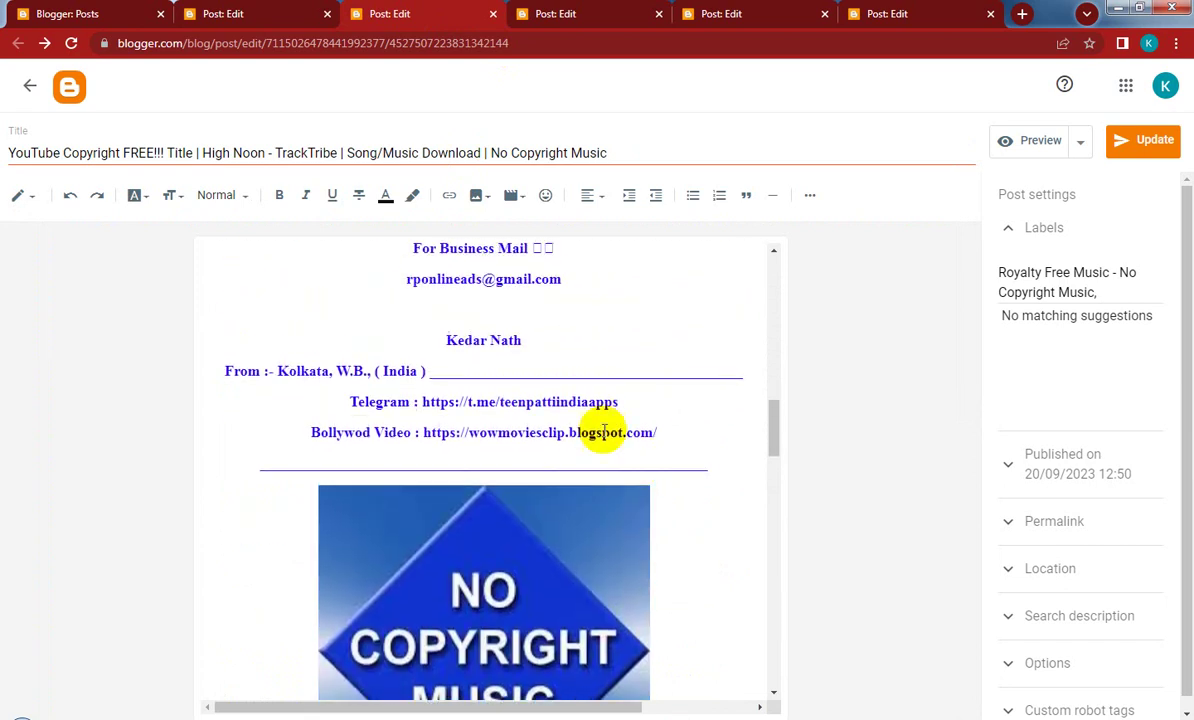
# Replace the Auld Lang Syne post's "ads" placeholder before the audio player with the Banner 320x50 code, including the ad key, and update and close the post
pyautogui.click(242, 12)
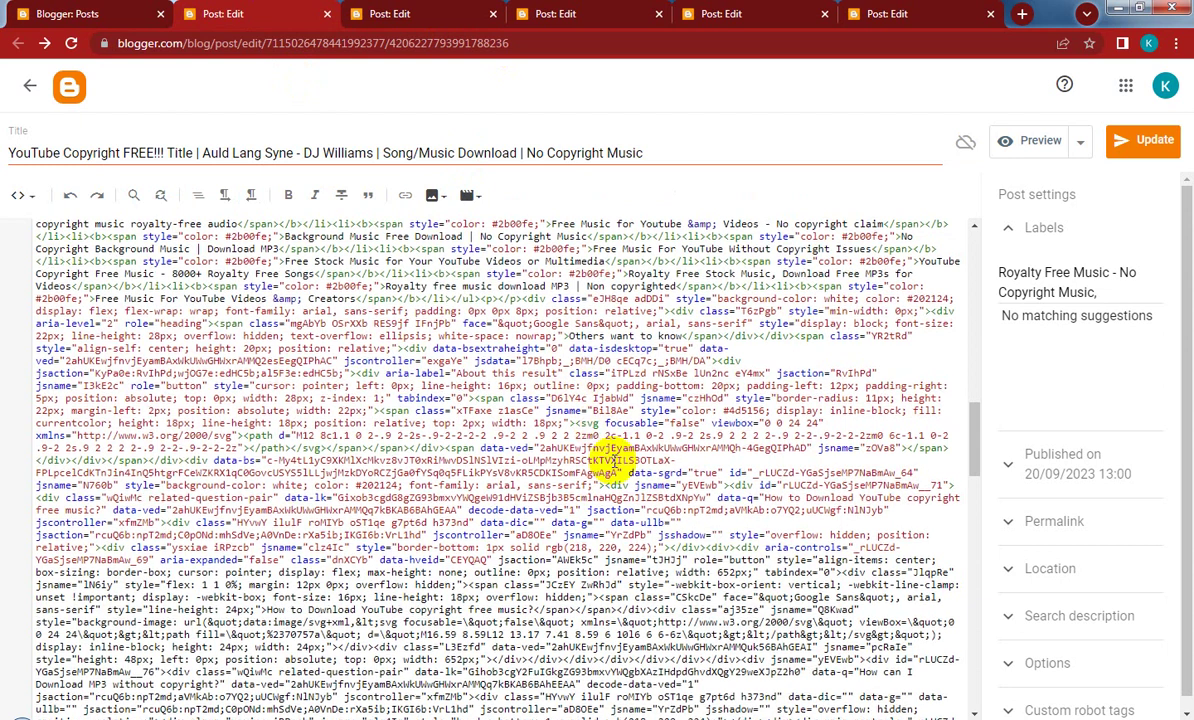
pyautogui.scroll(1, 613, 459)
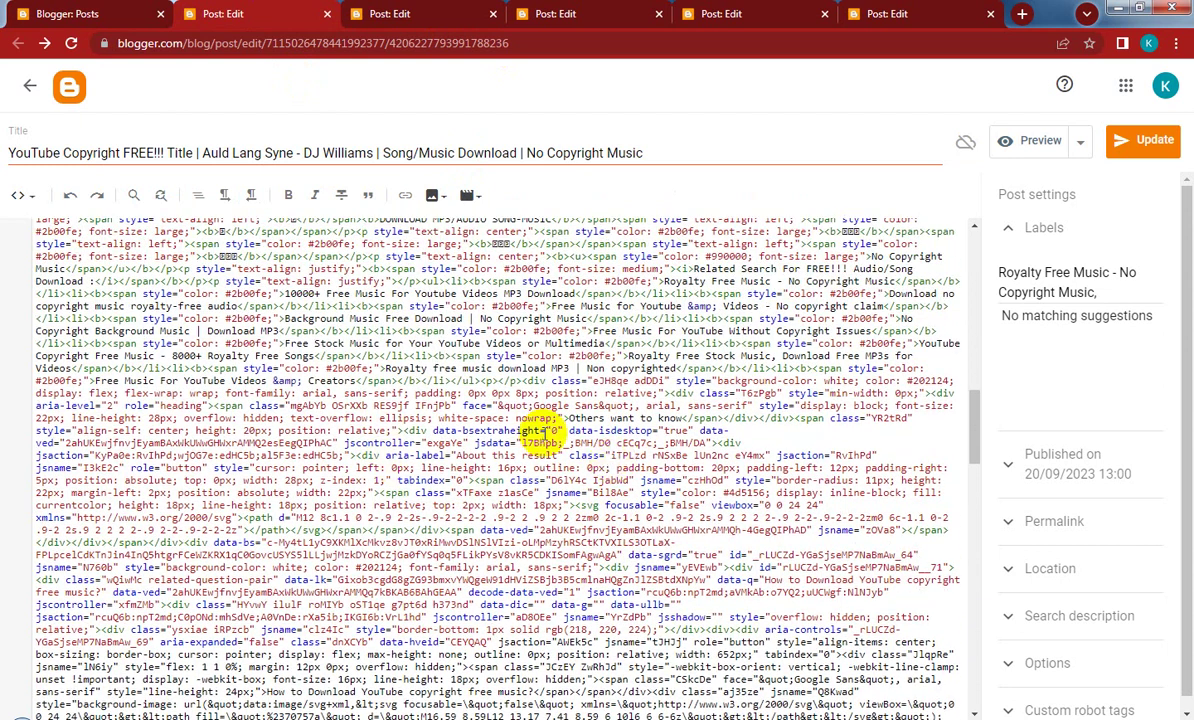
pyautogui.scroll(1, 543, 431)
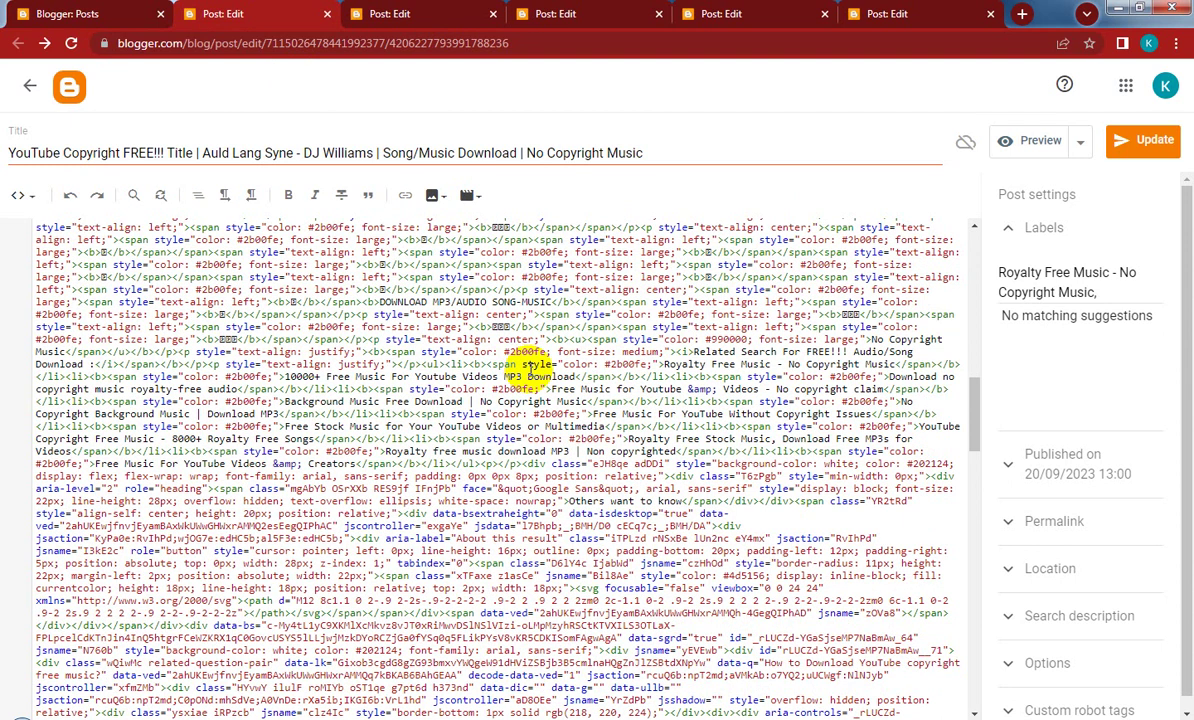
pyautogui.scroll(3, 546, 400)
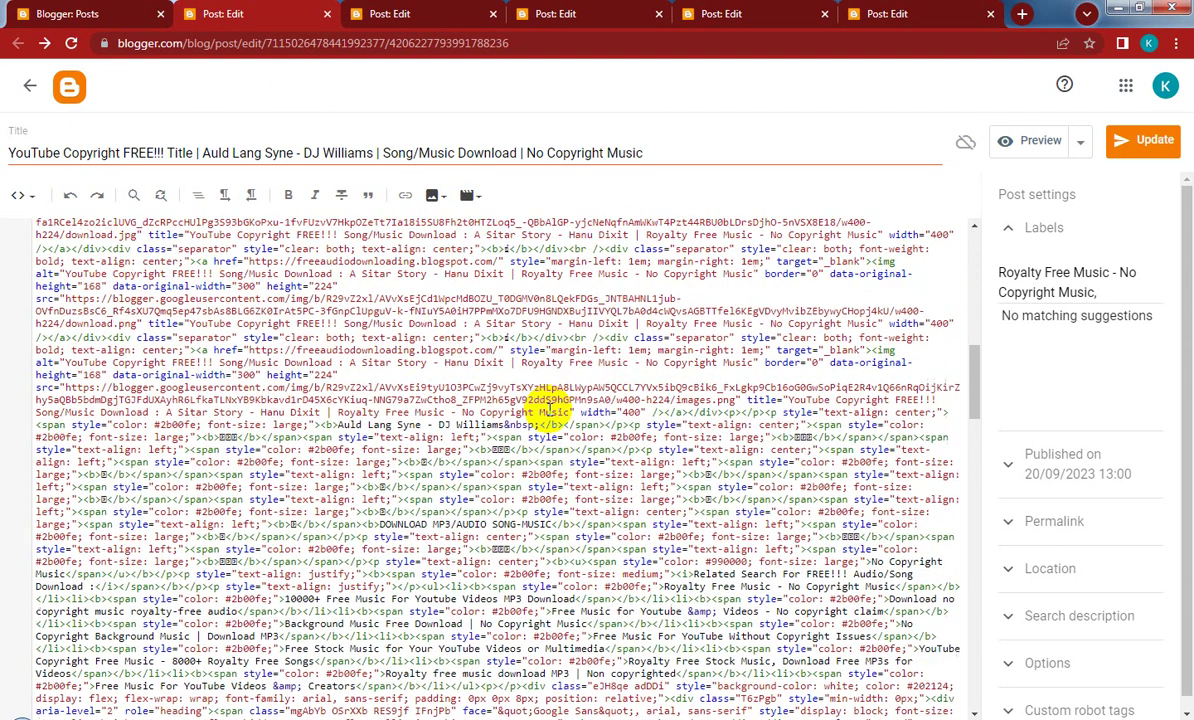
pyautogui.scroll(2, 549, 408)
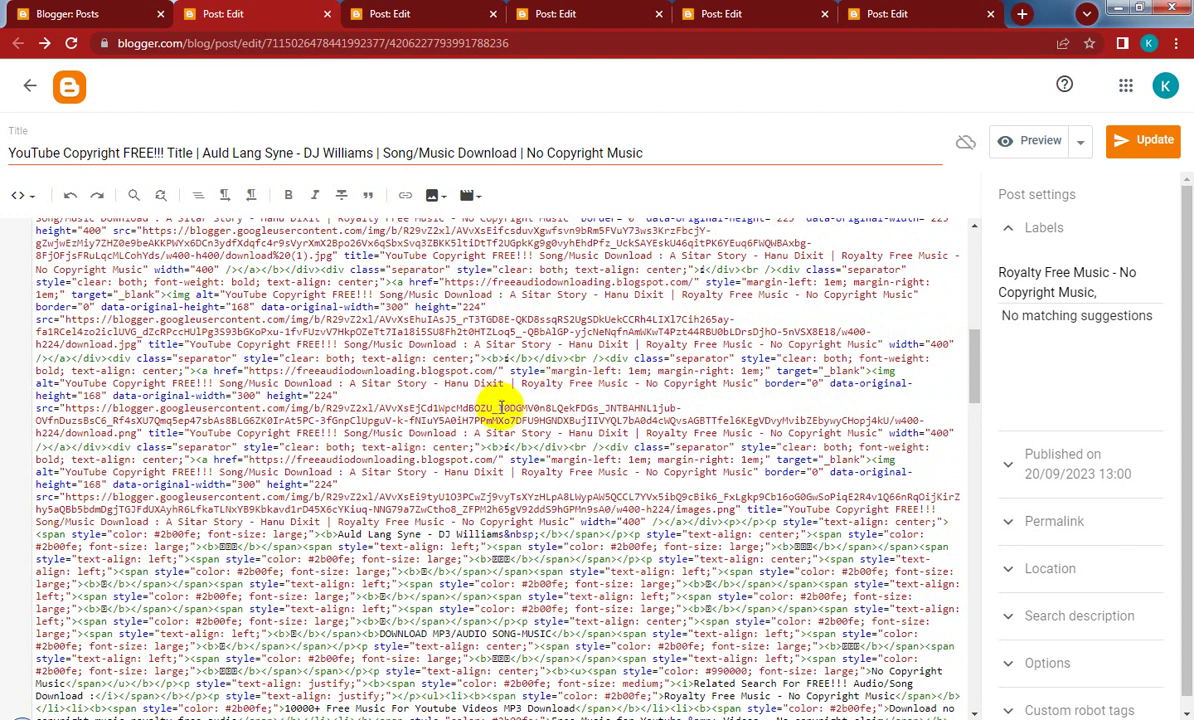
pyautogui.scroll(2, 500, 408)
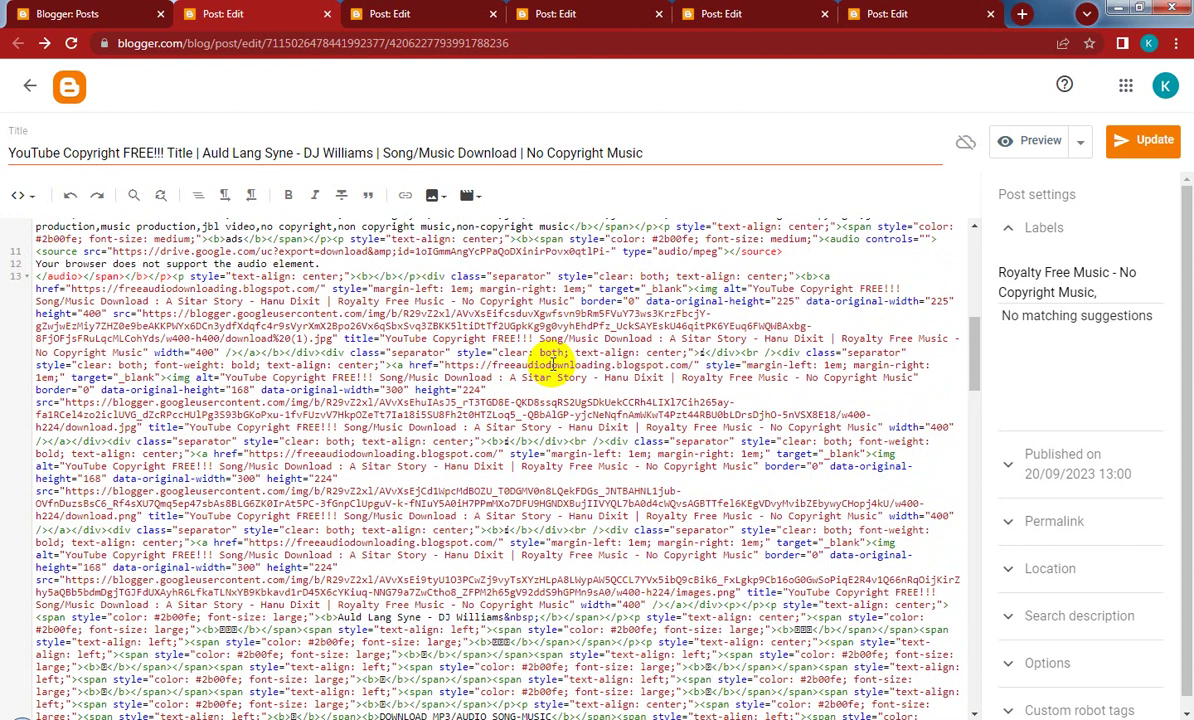
pyautogui.scroll(2, 553, 366)
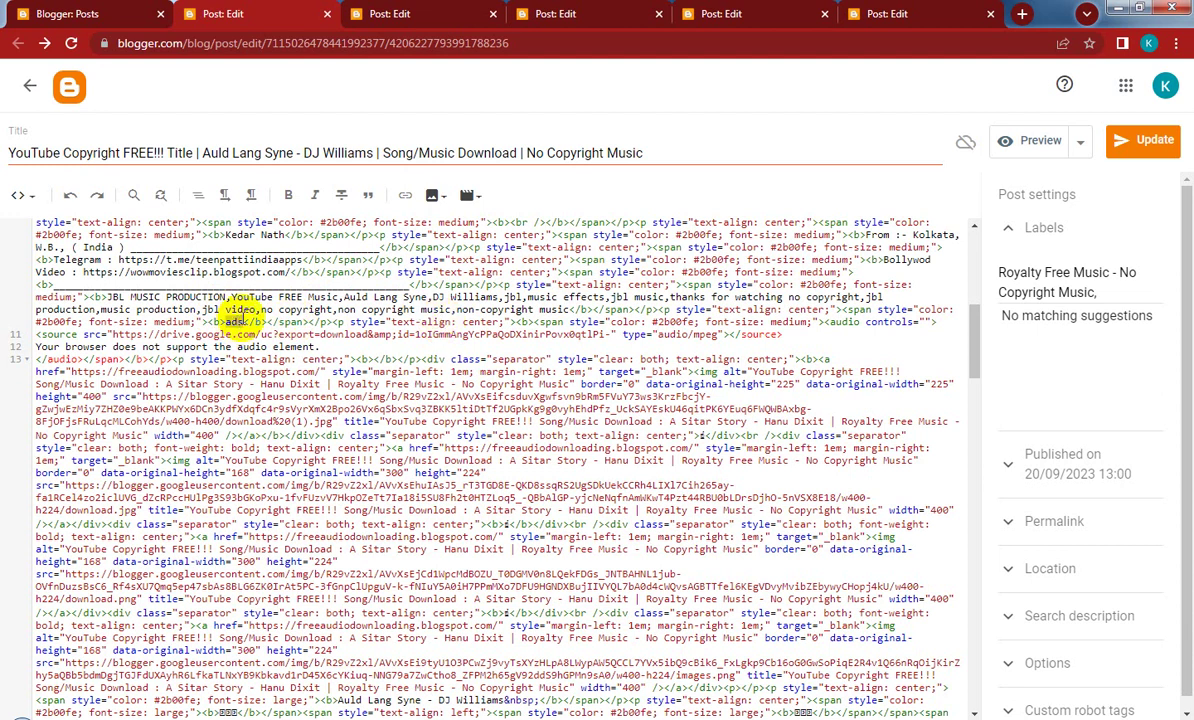
pyautogui.write('<script type="text/javascript"> \tatOptions = { \t\t\'key\' : \'806b6658f2545c4e41e0a275010eab28\', \t\t\'format\' : \'iframe\', \t\t\'height\' : 50, \t\t\'width\' : 320, \t\t\'params\' : {} \t}; \tdocument.write(\'<scr\' + \'ipt type="text/javascript" src="//www.profitablecreativeformat.com/806b6658f2545c4e41e0a275010eab28/invoke.js"></scr\' + \'ipt>\'); </script>')
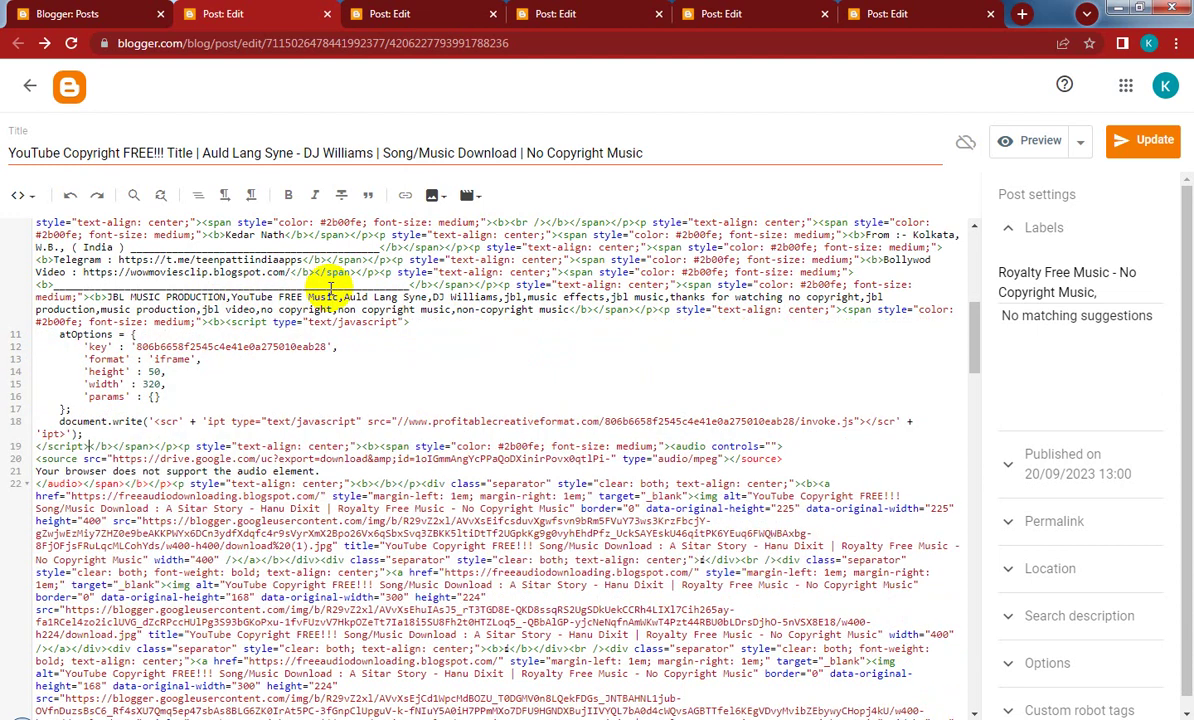
pyautogui.click(1176, 151)
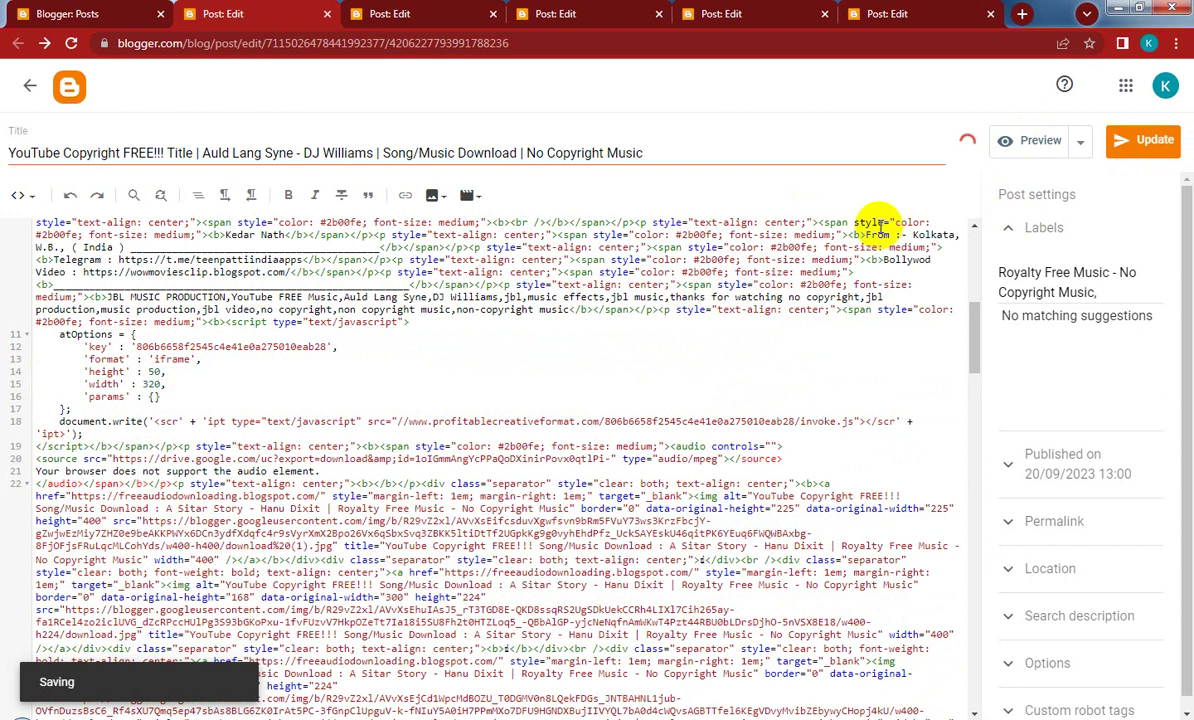
pyautogui.click(326, 16)
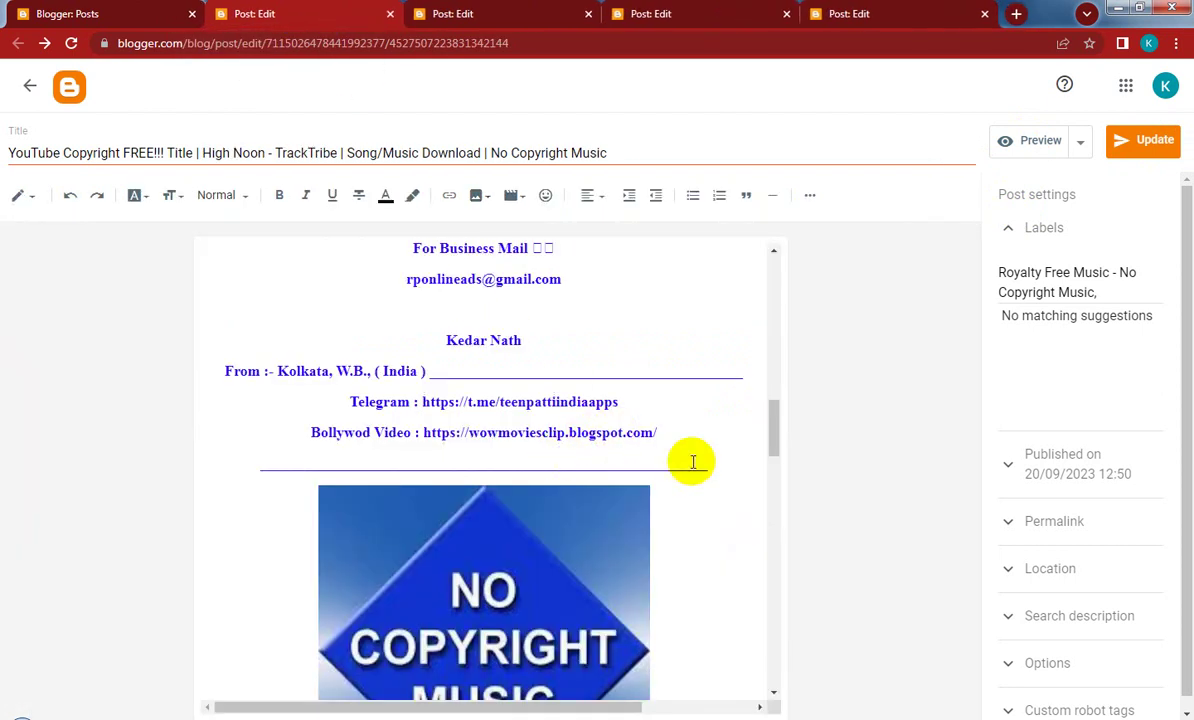
# Look through the High Noon post from its images to the related searches and back to its heading for ad positions
pyautogui.scroll(-5, 693, 462)
pyautogui.scroll(-15, 699, 456)
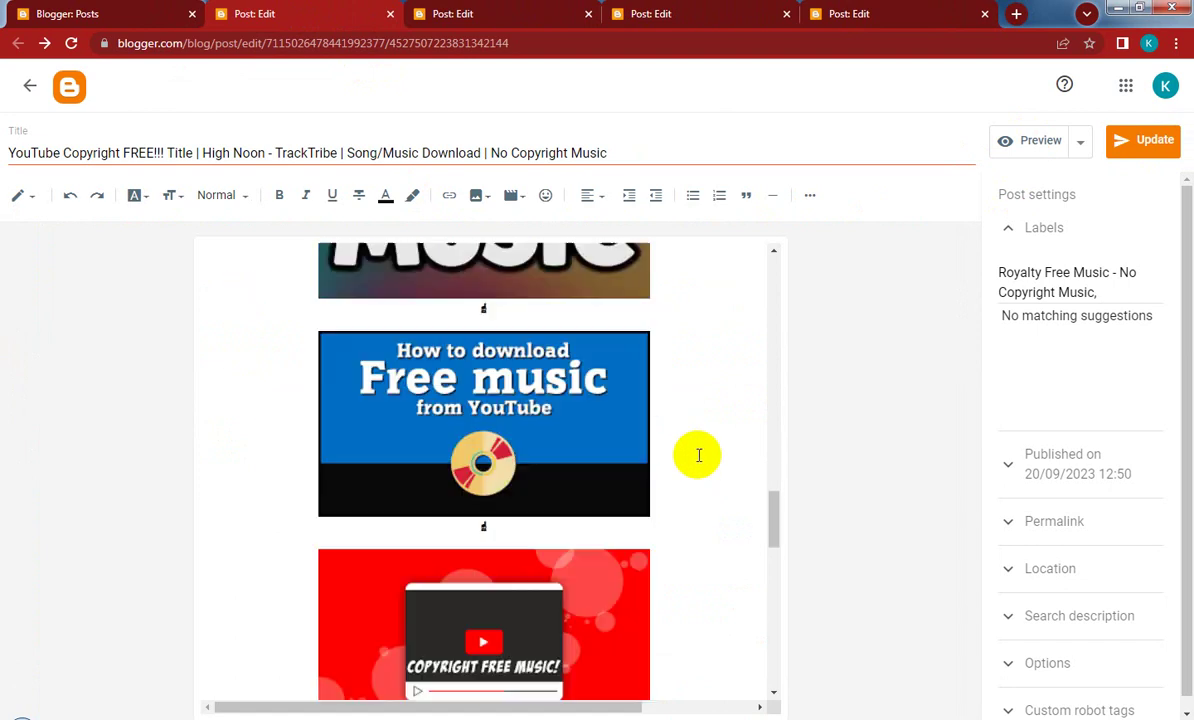
pyautogui.scroll(4, 699, 456)
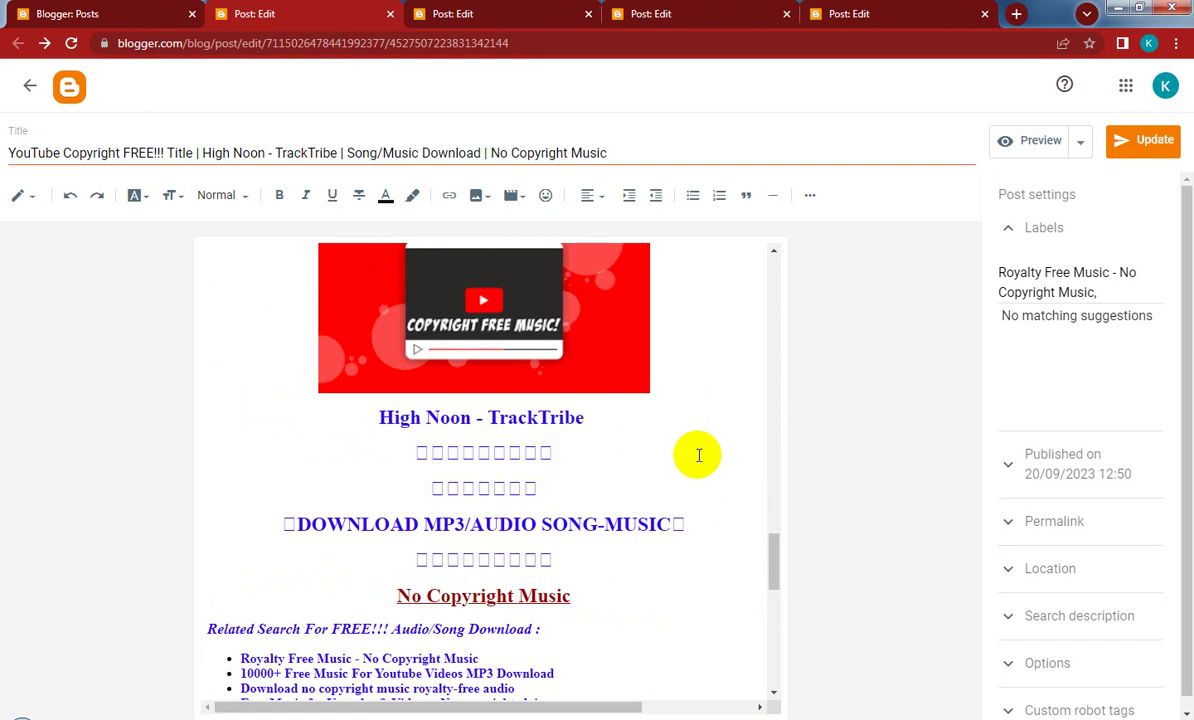
pyautogui.scroll(-8, 699, 456)
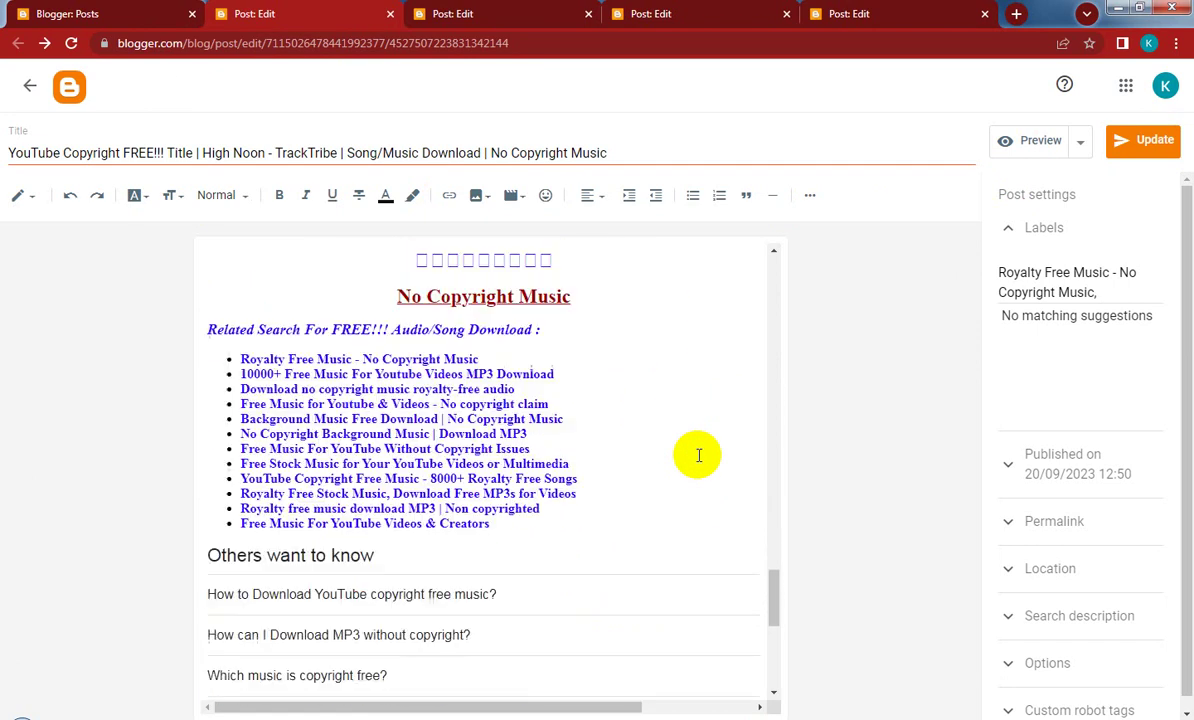
pyautogui.scroll(9, 699, 456)
pyautogui.scroll(15, 699, 456)
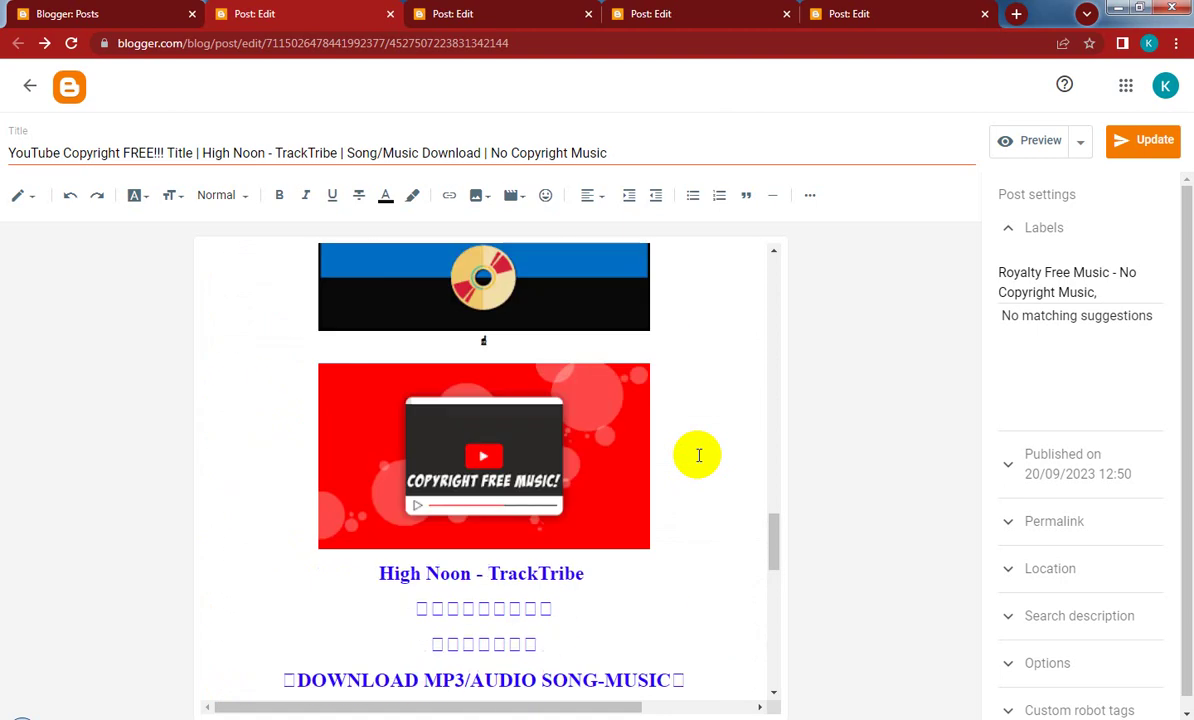
pyautogui.scroll(15, 699, 456)
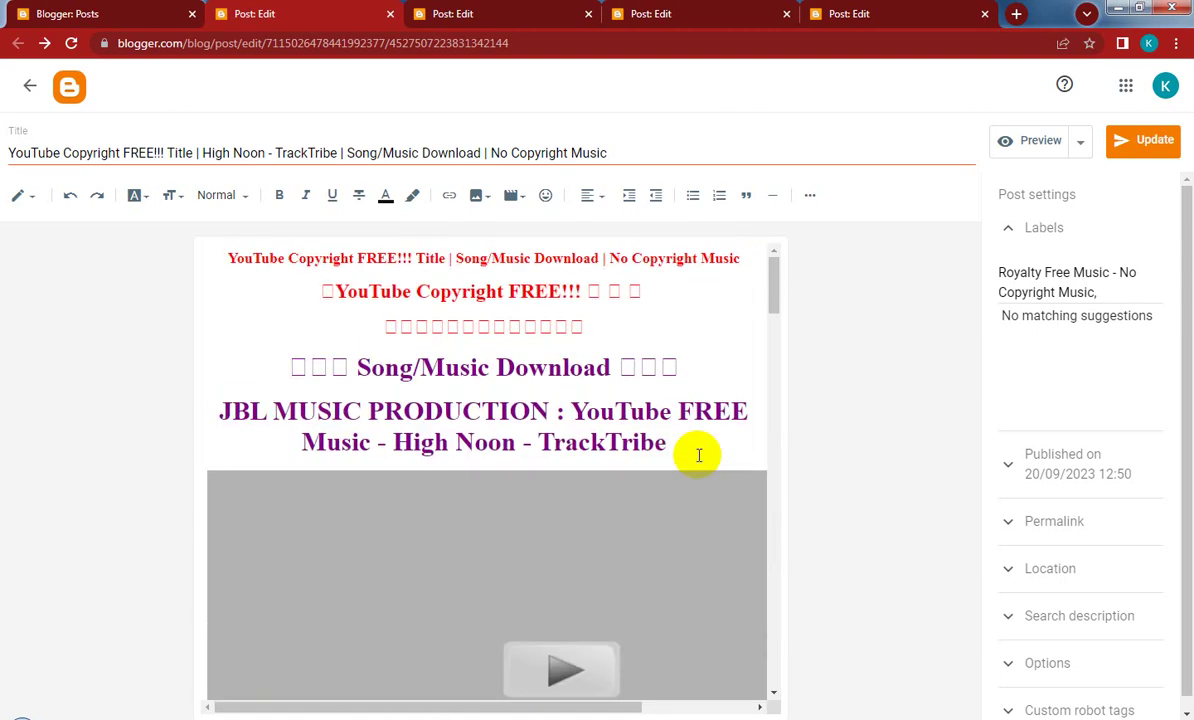
pyautogui.scroll(-12, 699, 456)
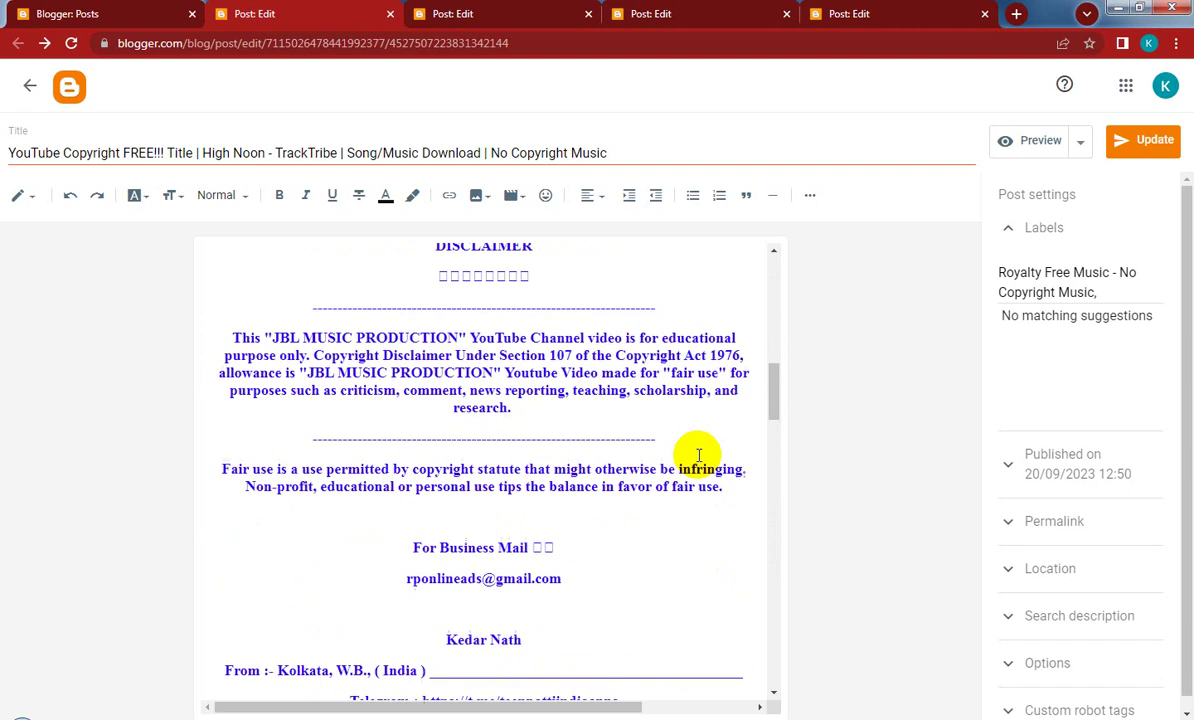
pyautogui.scroll(-6, 699, 456)
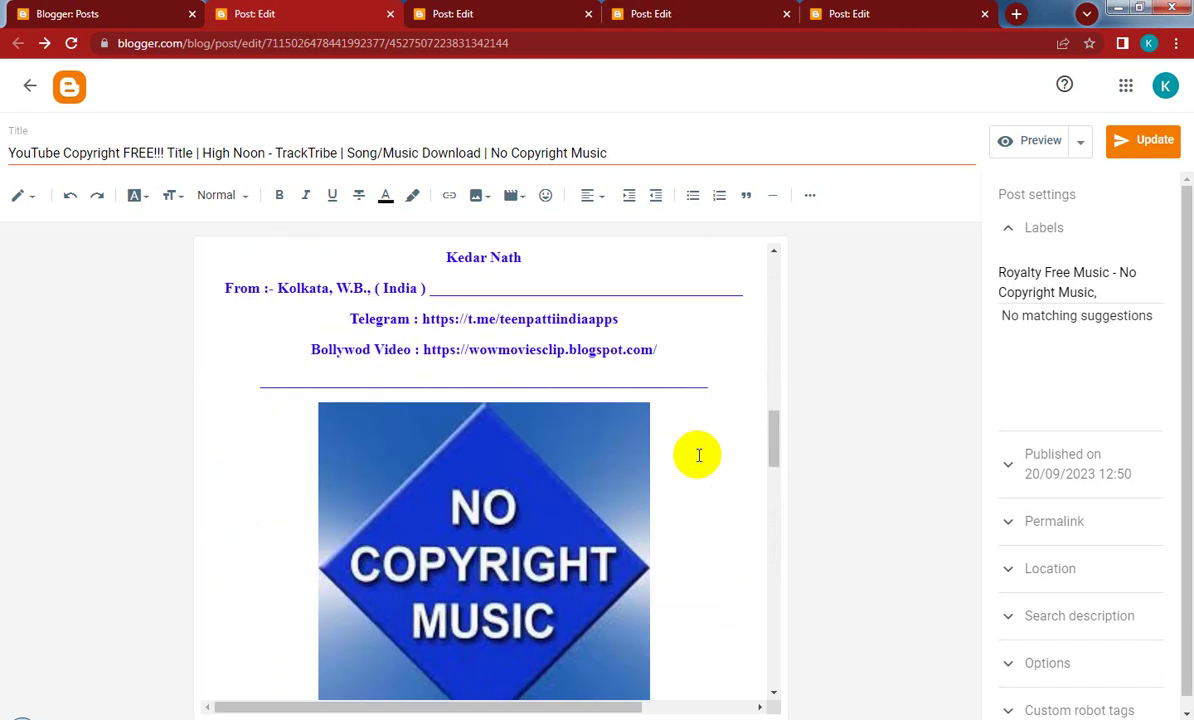
# Add "ads" placeholder lines in the High Noon post, above the No Copyright Music image and below the High Noon - TrackTribe heading
pyautogui.scroll(2, 699, 456)
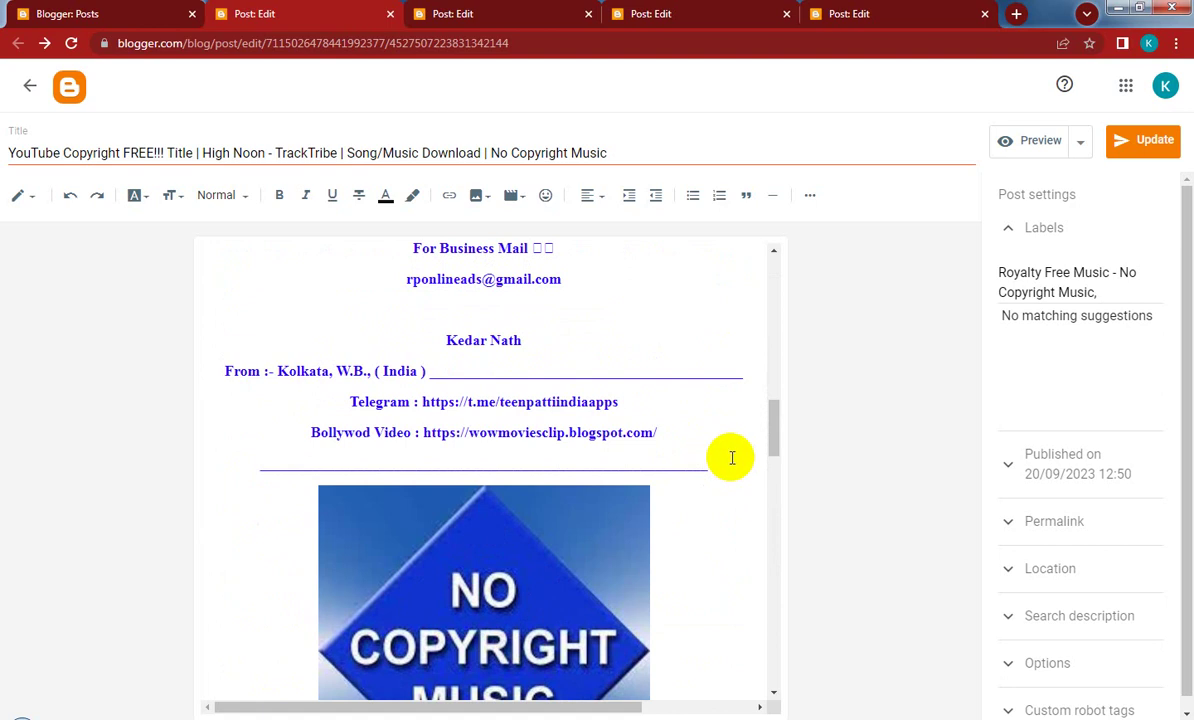
pyautogui.click(736, 472)
pyautogui.press('Return')
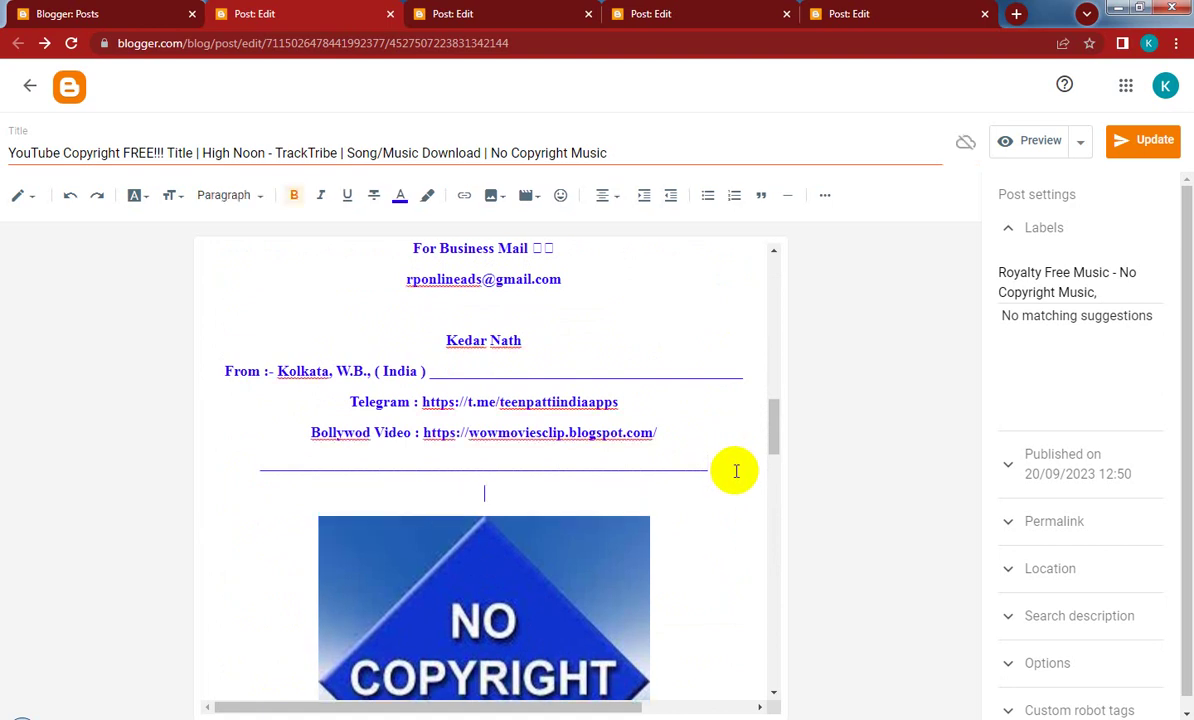
pyautogui.scroll(8, 683, 461)
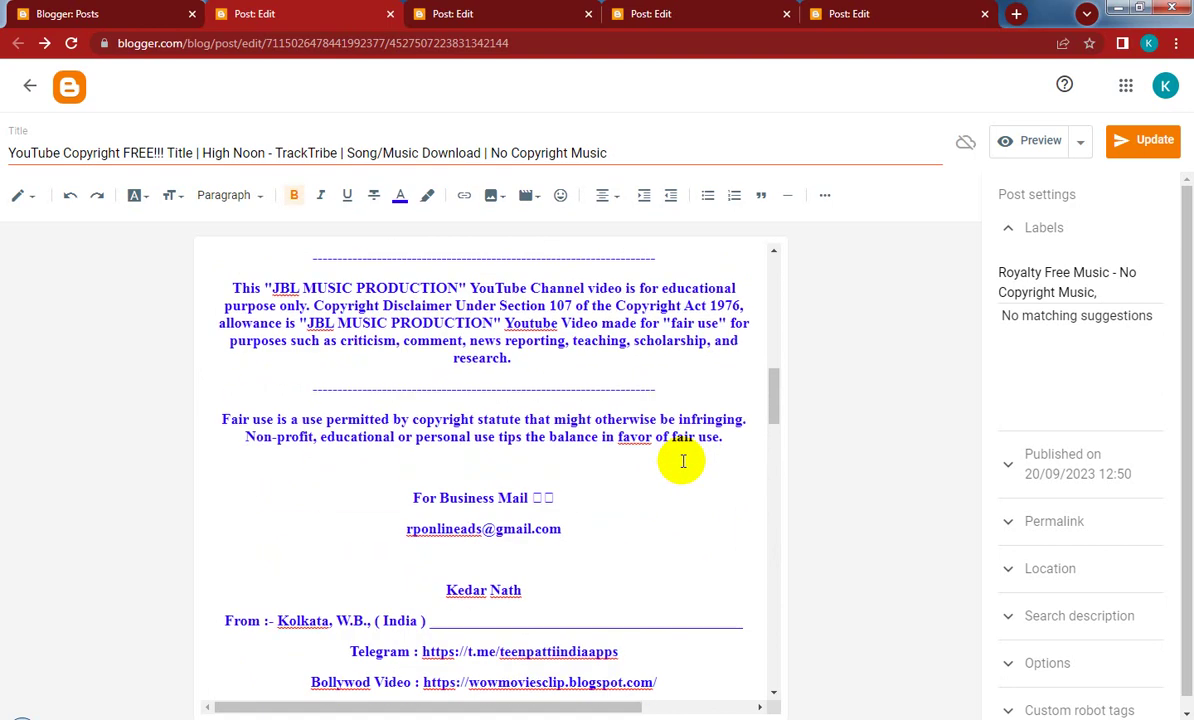
pyautogui.scroll(3, 683, 461)
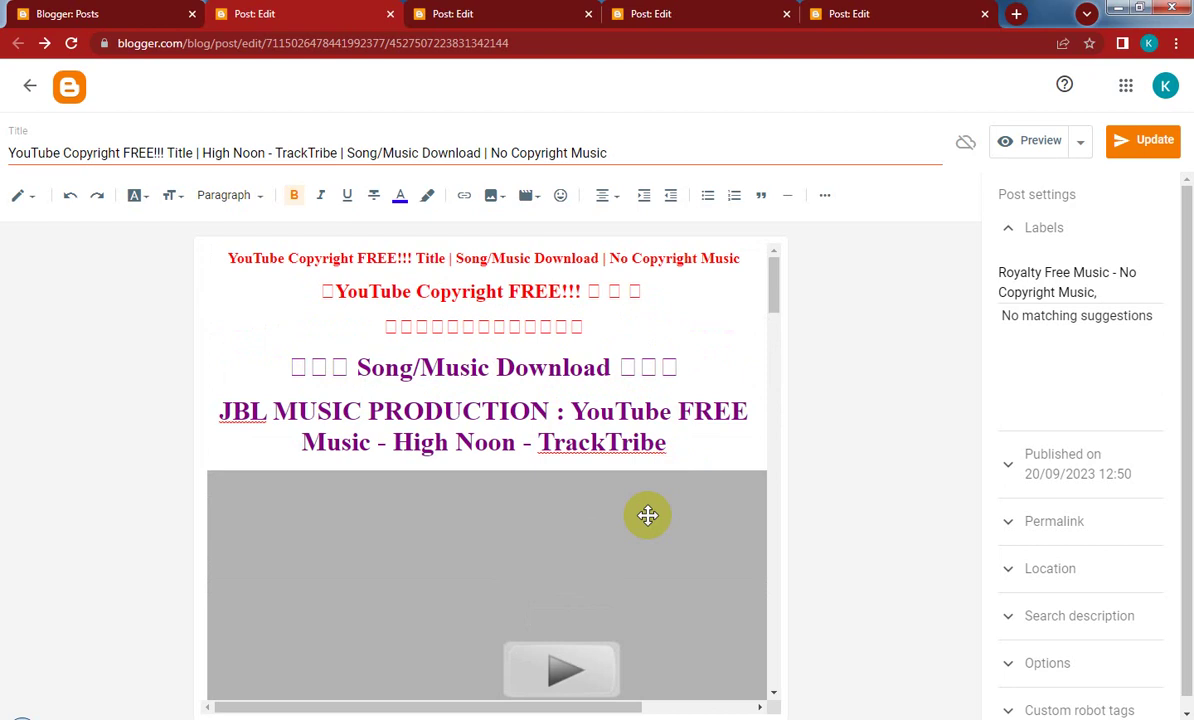
pyautogui.click(696, 438)
pyautogui.press('Return')
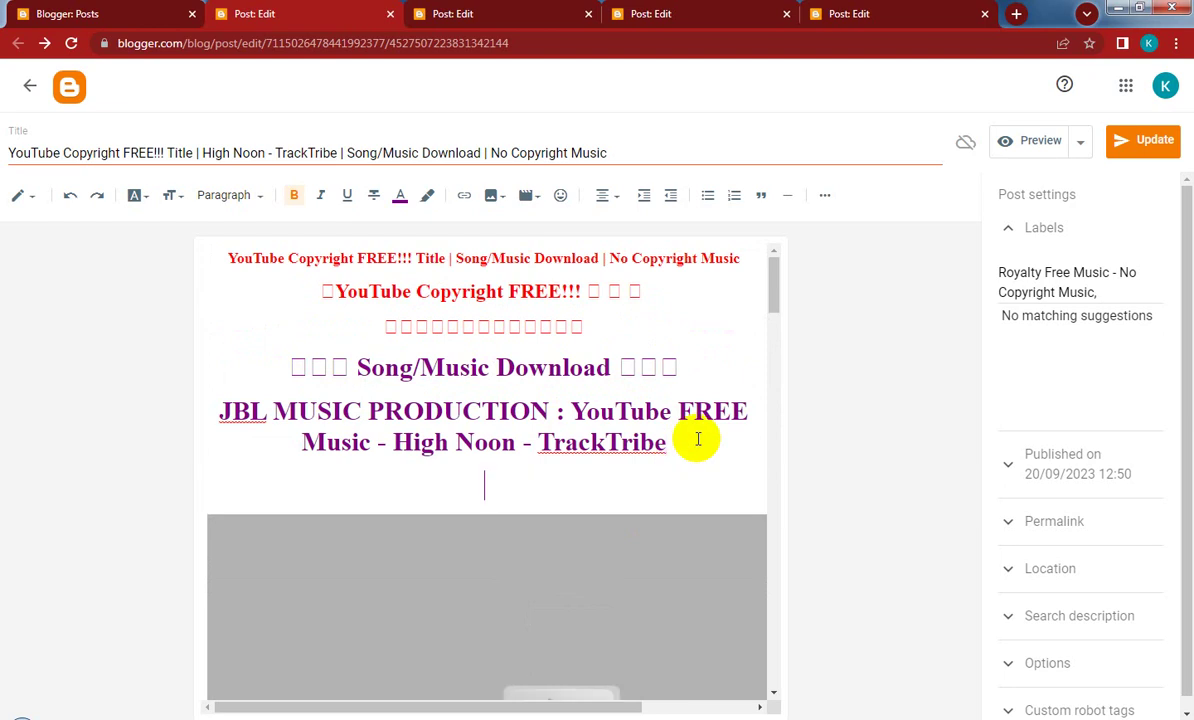
# Switch the High Noon post to HTML view and replace its first "ads" placeholder with the Banner 320x50 code, including the ad key
pyautogui.click(29, 197)
pyautogui.click(48, 167)
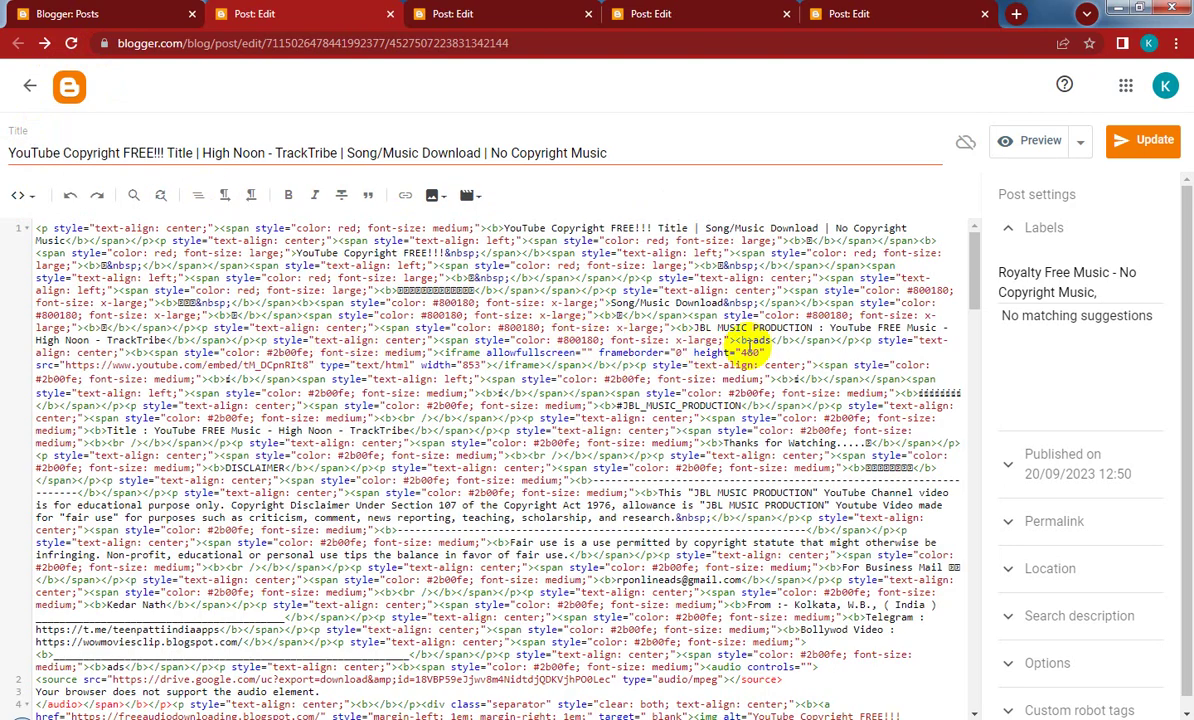
pyautogui.doubleClick(760, 341)
pyautogui.write('<script type="text/javascript"> \tatOptions = { \t\t\'key\' : \'806b6658f2545c4e41e0a275010eab28\', \t\t\'format\' : \'iframe\', \t\t\'height\' : 50, \t\t\'width\' : 320, \t\t\'params\' : {} \t}; \tdocument.write(\'<scr\' + \'ipt type="text/javascript" src="//www.profitablecreativeformat.com/806b6658f2545c4e41e0a275010eab28/invoke.js"></scr\' + \'ipt>\'); </script>')
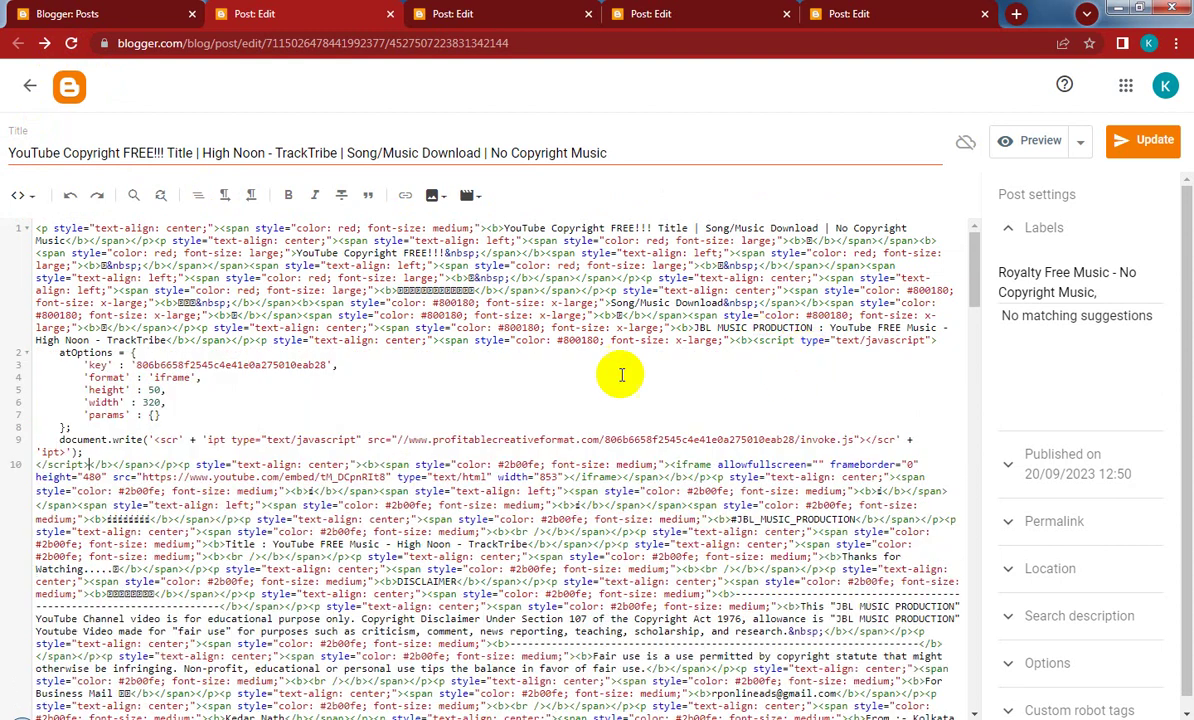
# Replace the High Noon post's "ads" placeholder before the audio player with the Banner 320x50 code, including the ad key, and update and close the post
pyautogui.scroll(-2, 693, 525)
pyautogui.scroll(-1, 693, 525)
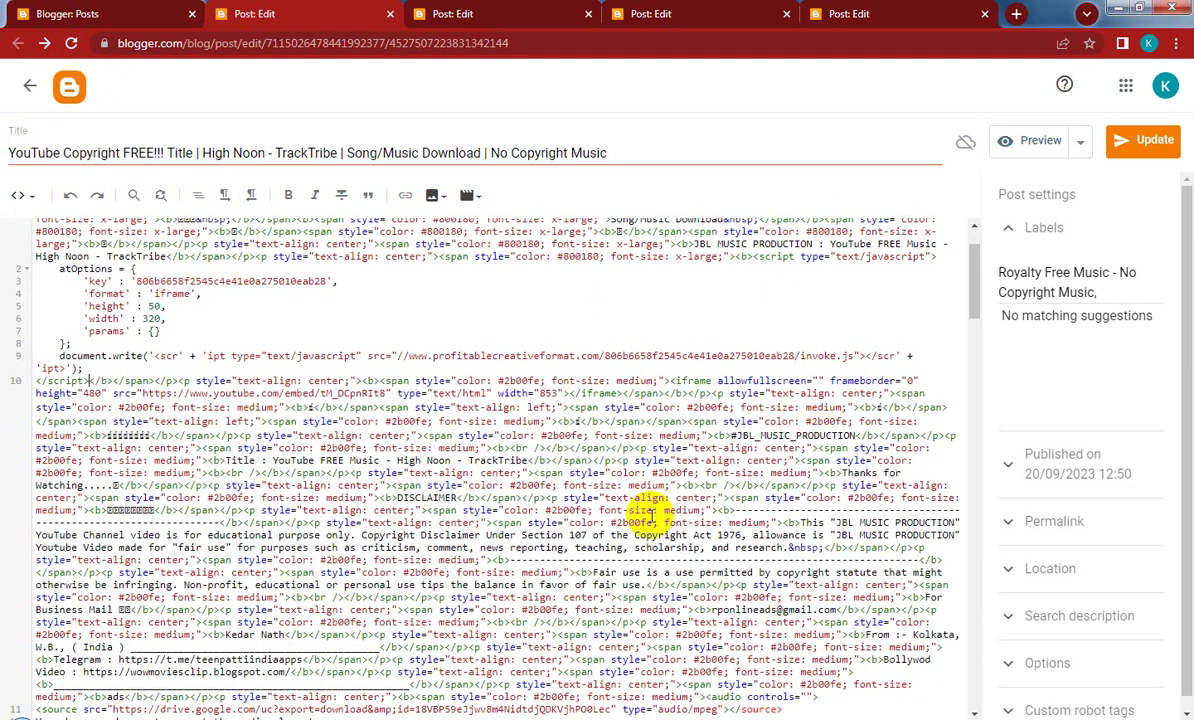
pyautogui.scroll(-3, 650, 510)
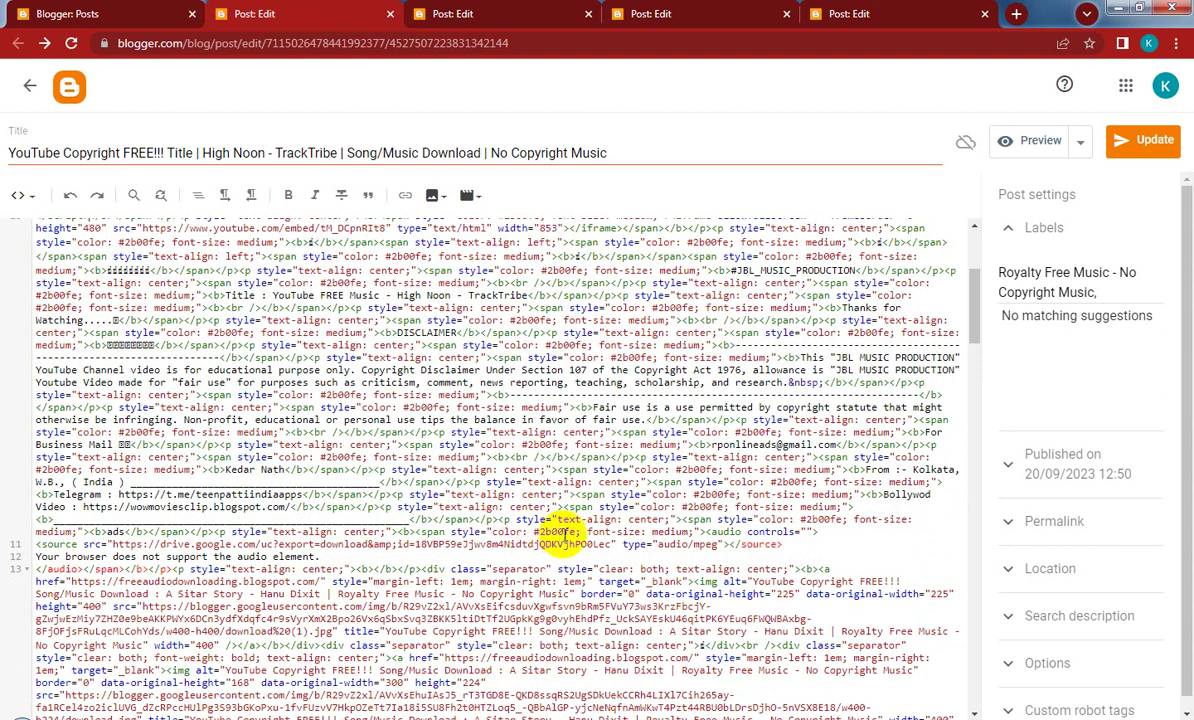
pyautogui.scroll(-1, 300, 525)
pyautogui.scroll(-1, 300, 520)
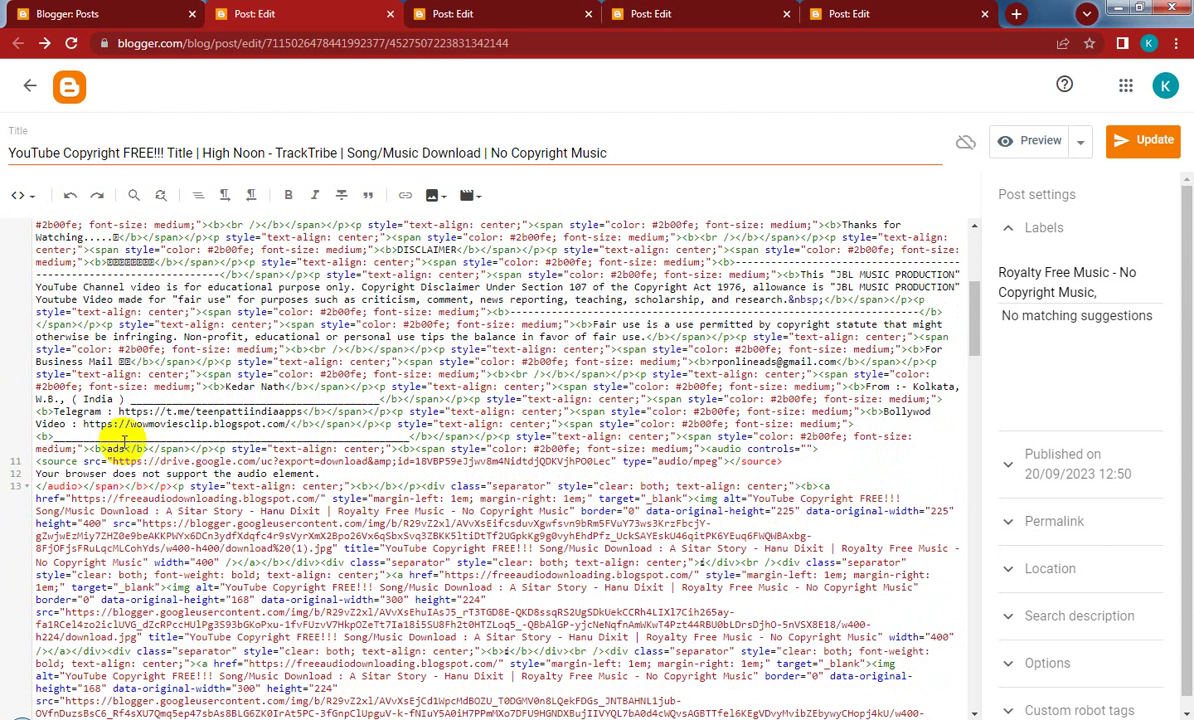
pyautogui.hotkey('ctrl', 'v')
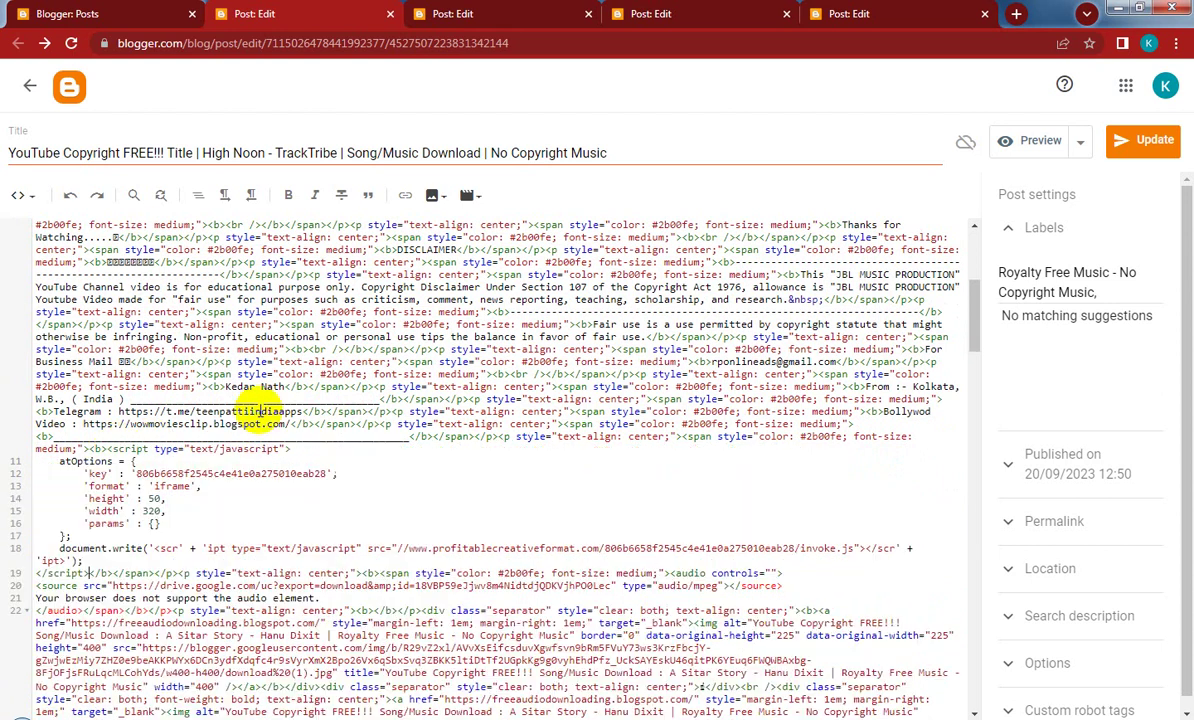
pyautogui.click(1148, 143)
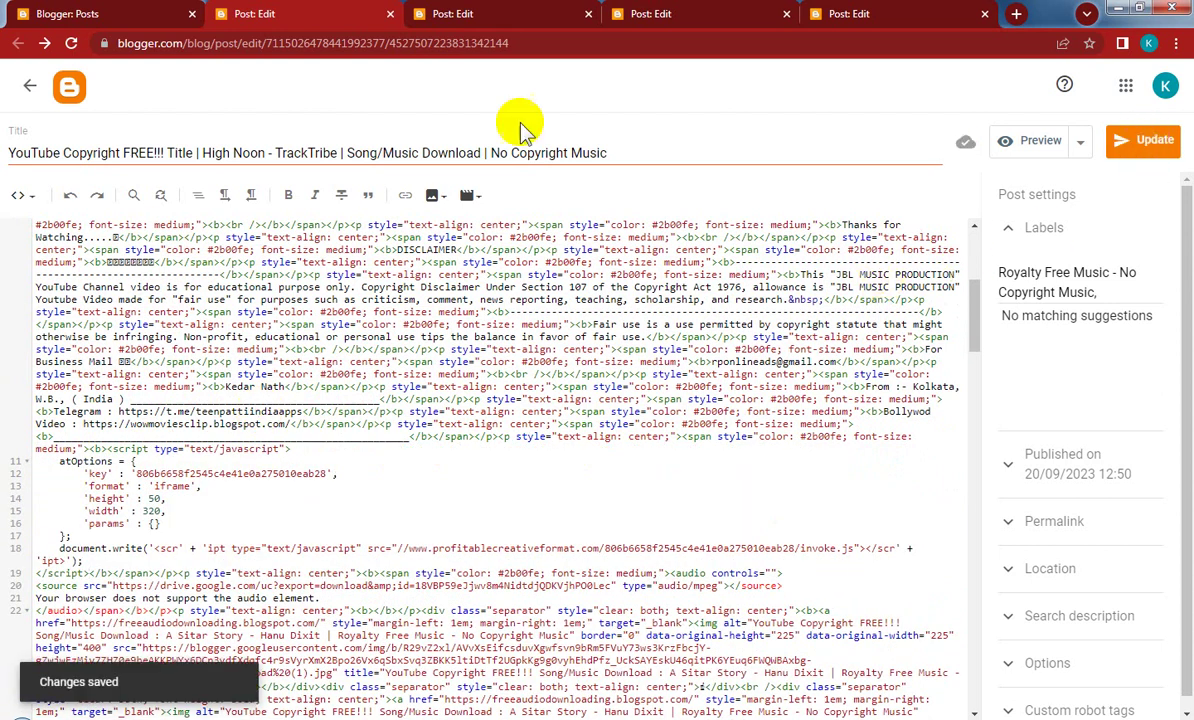
pyautogui.click(390, 15)
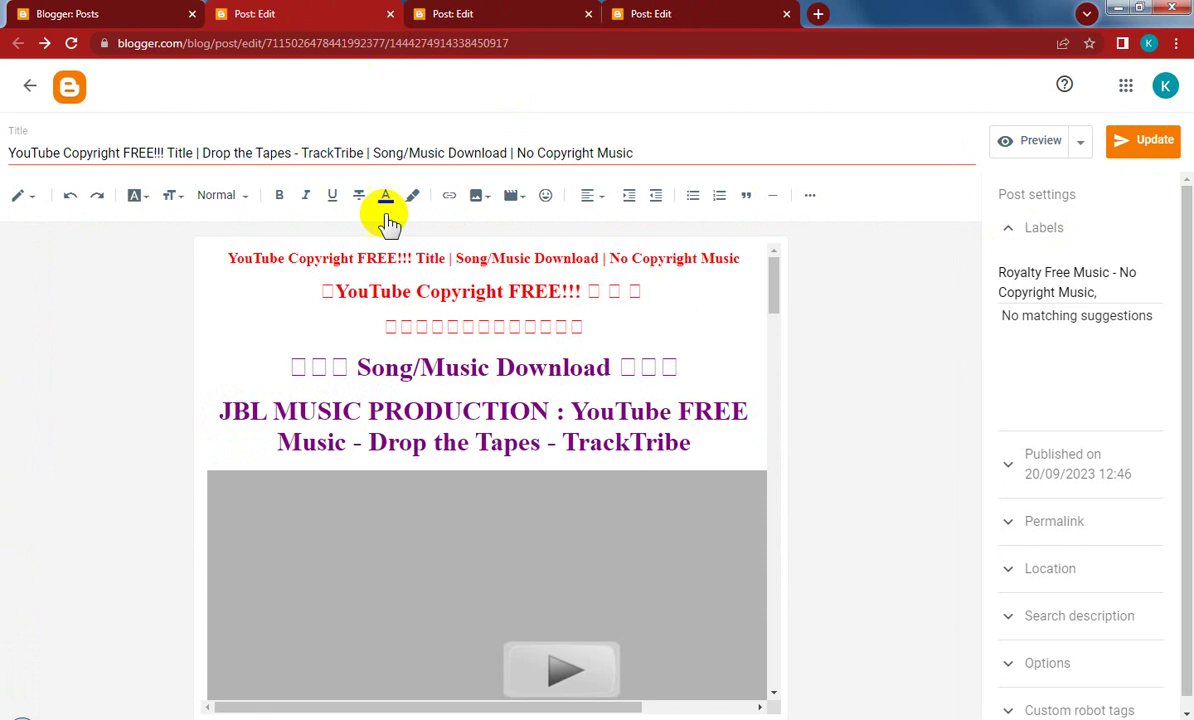
# Add "ads" placeholder lines in the Drop the Tapes post, below its JBL MUSIC PRODUCTION heading and above the No Copyright Music image
pyautogui.click(712, 448)
pyautogui.press('Return')
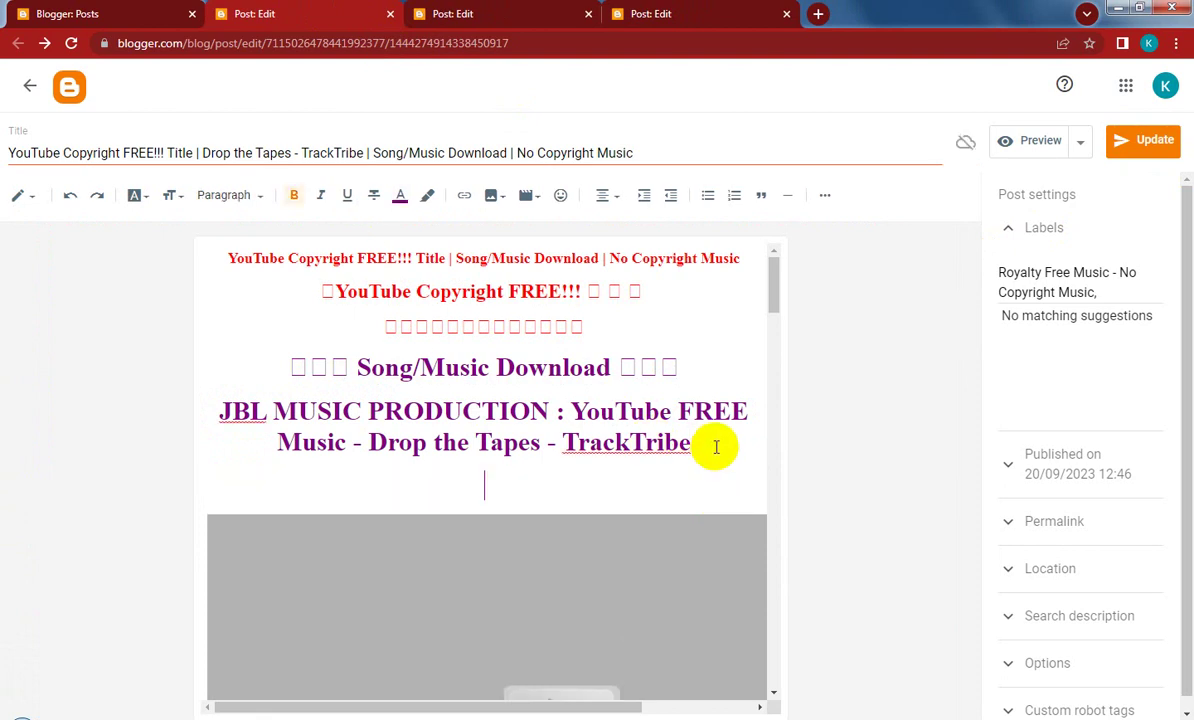
pyautogui.write('ads')
pyautogui.scroll(-12, 612, 428)
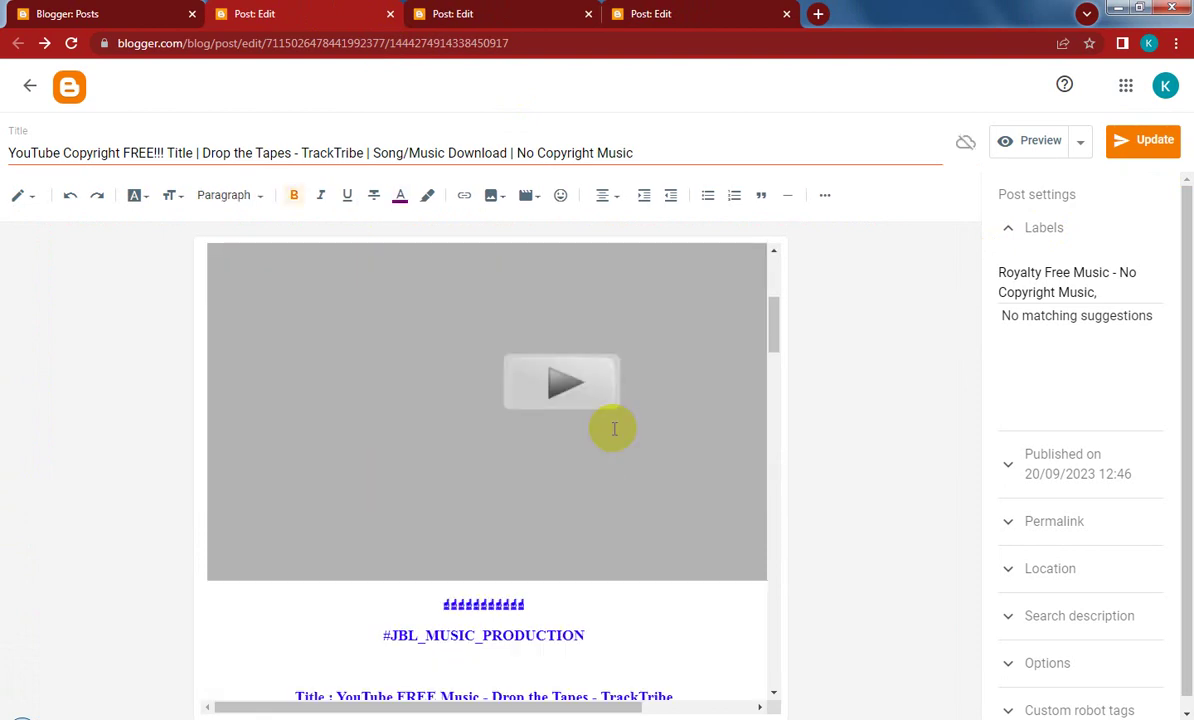
pyautogui.scroll(-5, 613, 428)
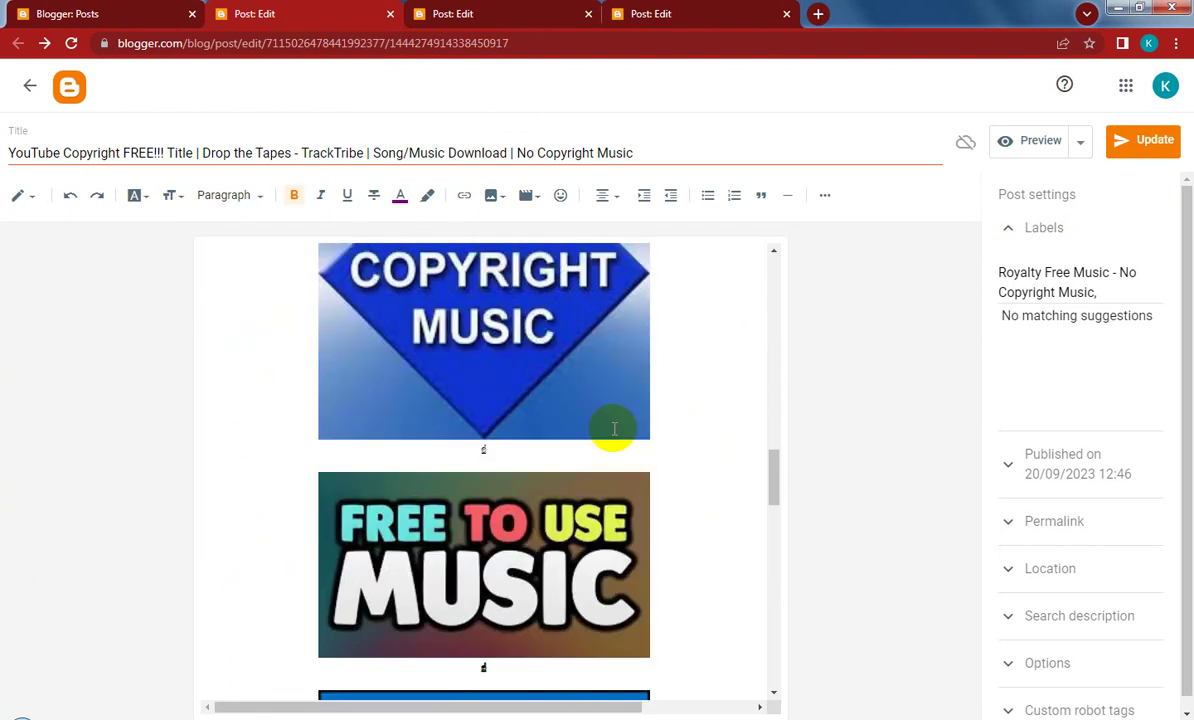
pyautogui.scroll(4, 610, 426)
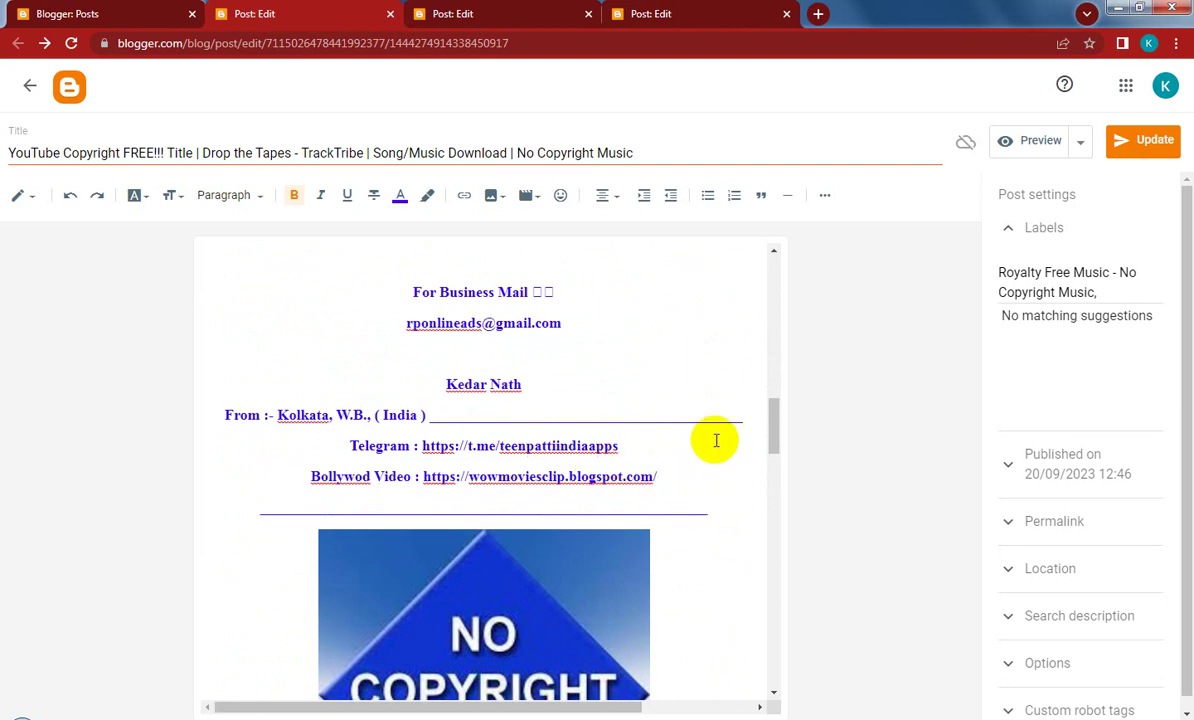
pyautogui.press('Return')
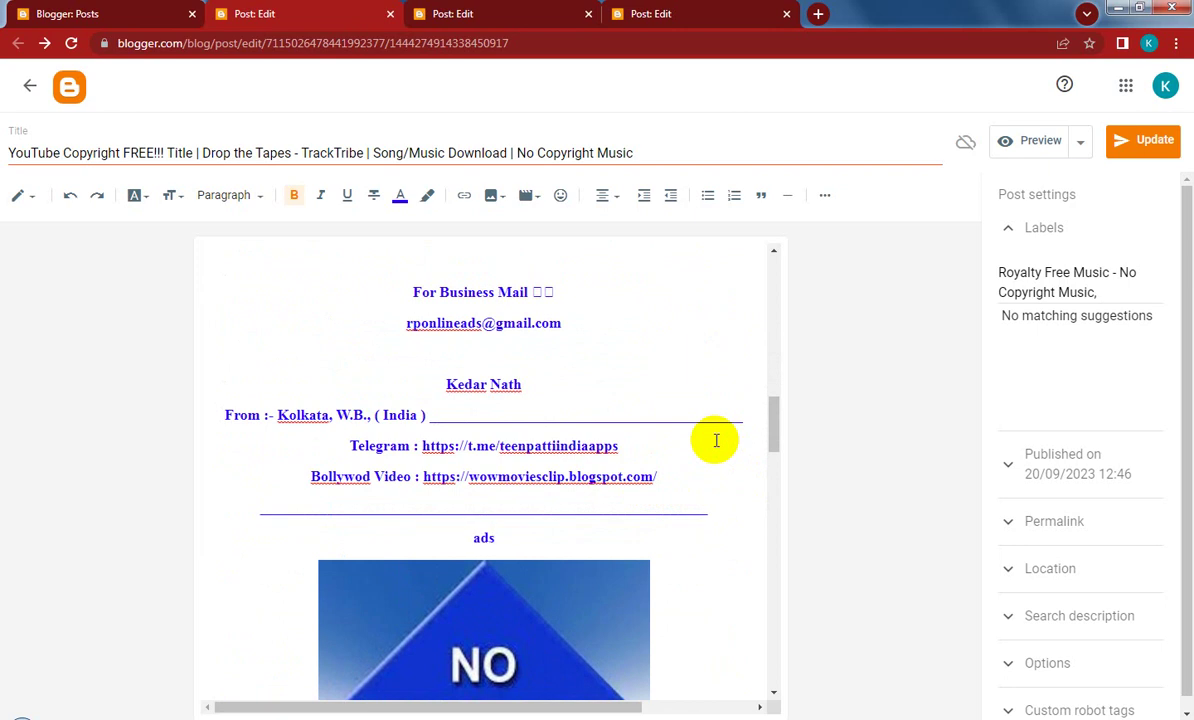
# Add "ads" placeholder lines in the Lawrence post, below its JBL MUSIC PRODUCTION heading and above the No Copyright Music image
pyautogui.click(453, 14)
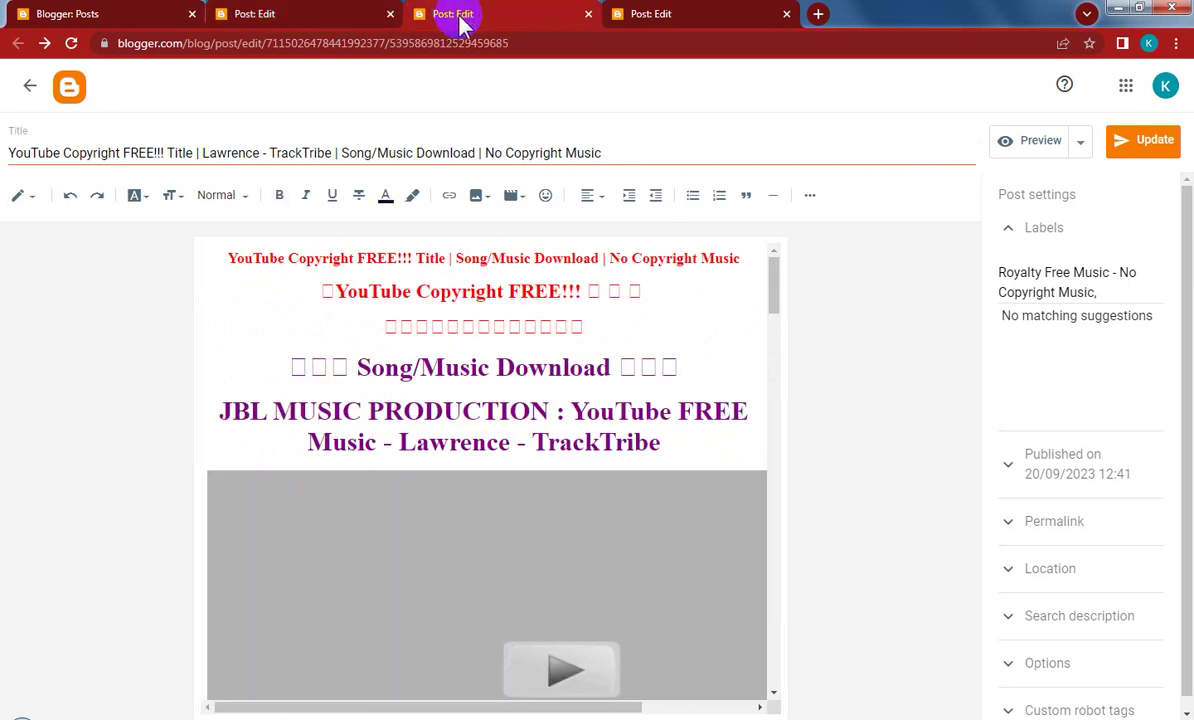
pyautogui.click(687, 439)
pyautogui.press('Return')
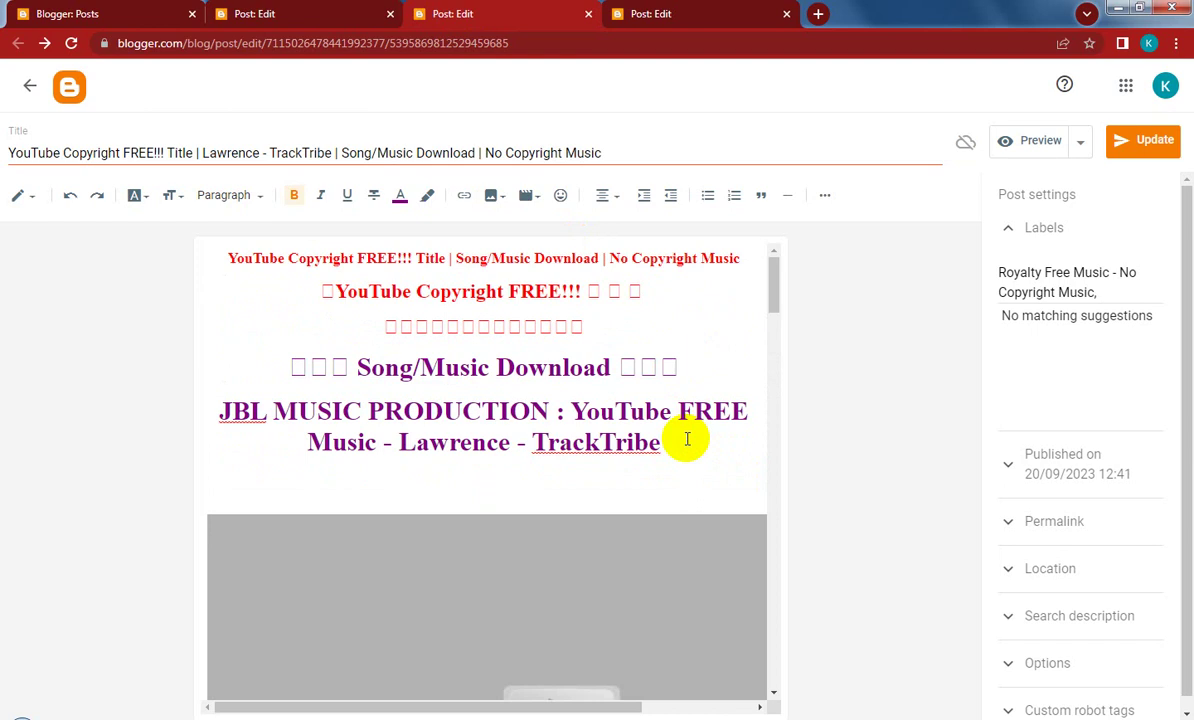
pyautogui.scroll(-10, 687, 439)
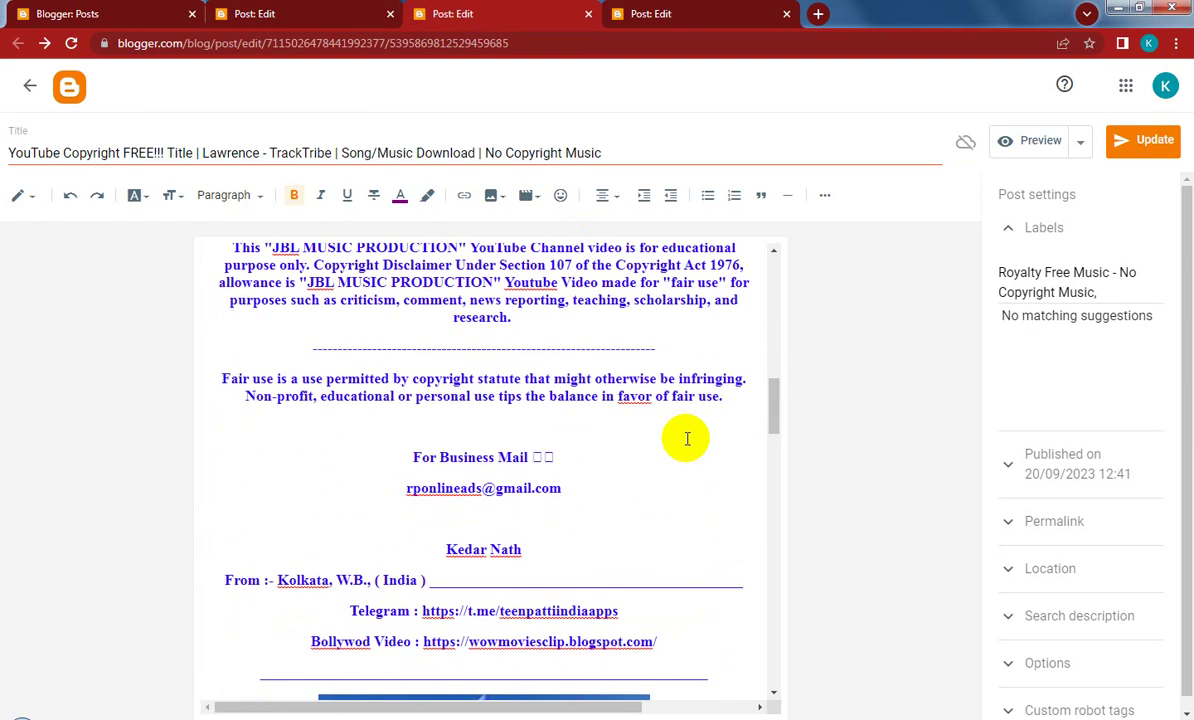
pyautogui.scroll(-1, 687, 439)
pyautogui.click(721, 436)
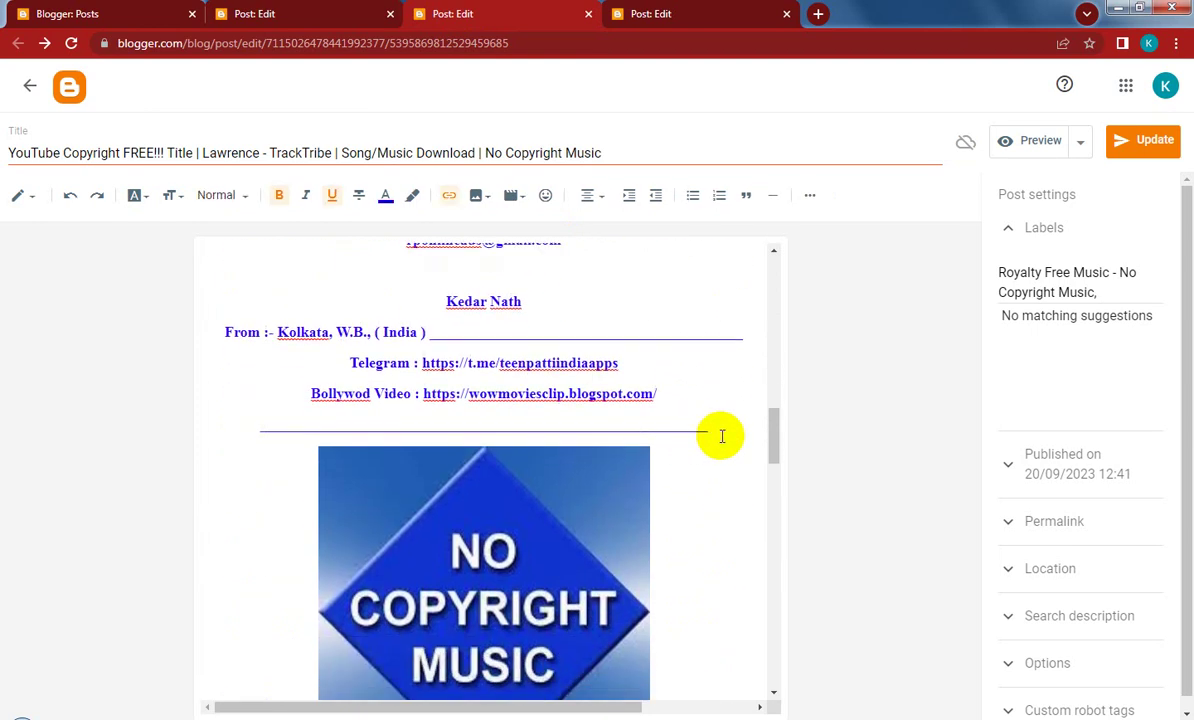
pyautogui.click(722, 433)
pyautogui.press('Return')
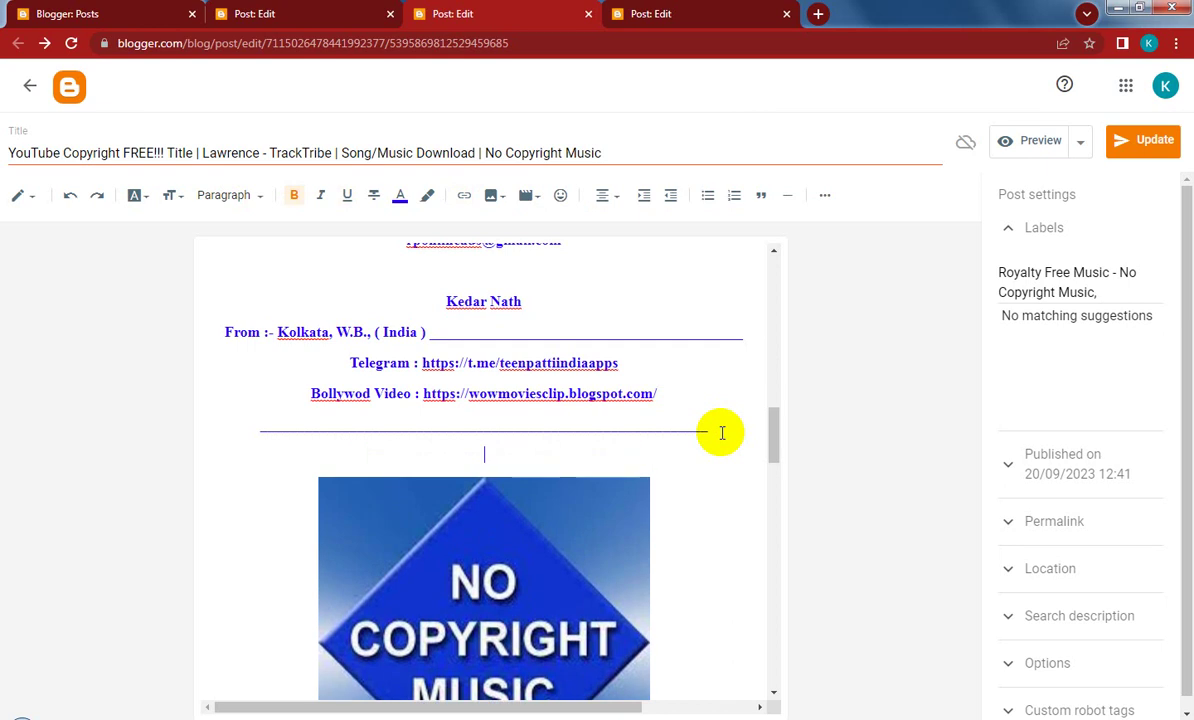
# Add "ads" placeholder lines in the I Had a Feeling post, below its JBL MUSIC PRODUCTION heading and above the No Copyright Music image
pyautogui.click(682, 12)
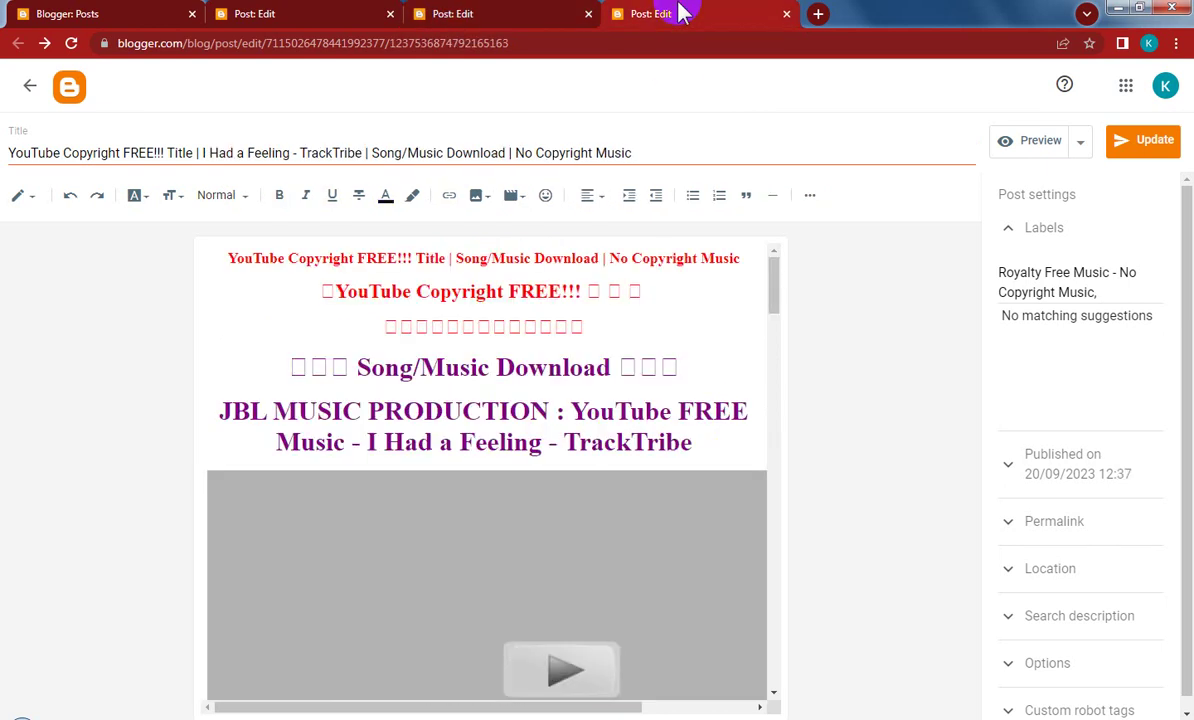
pyautogui.click(699, 441)
pyautogui.press('Return')
pyautogui.write('ad')
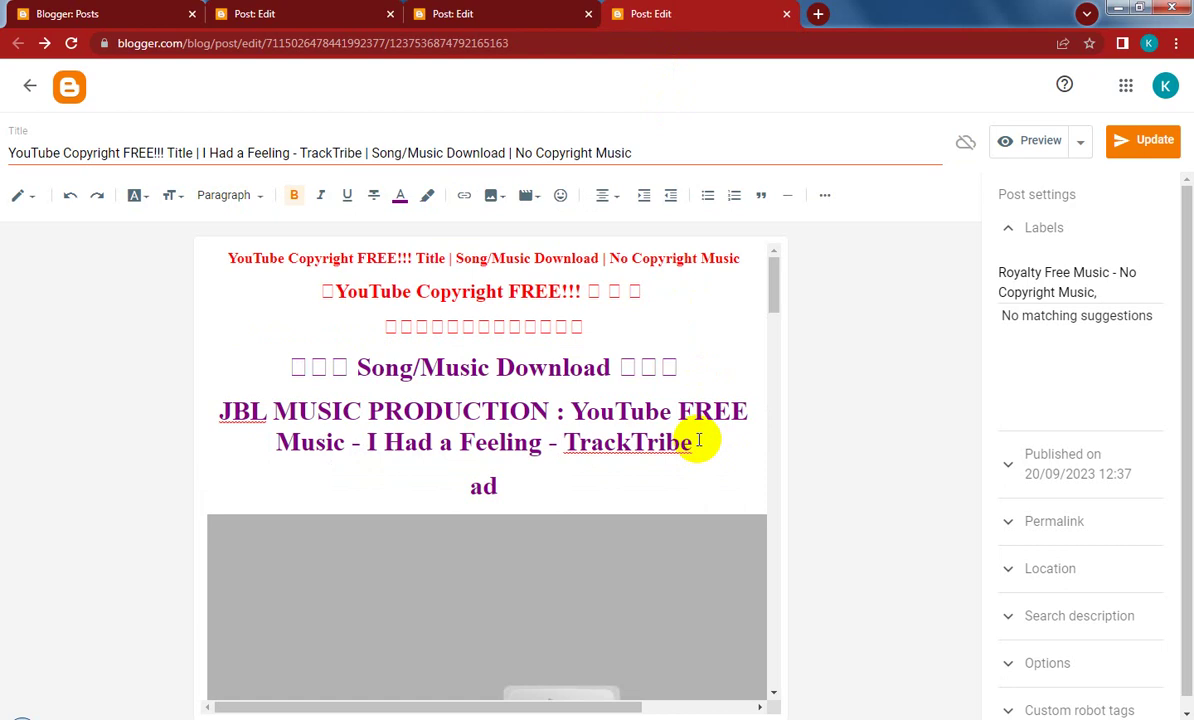
pyautogui.write('s')
pyautogui.scroll(-10, 664, 427)
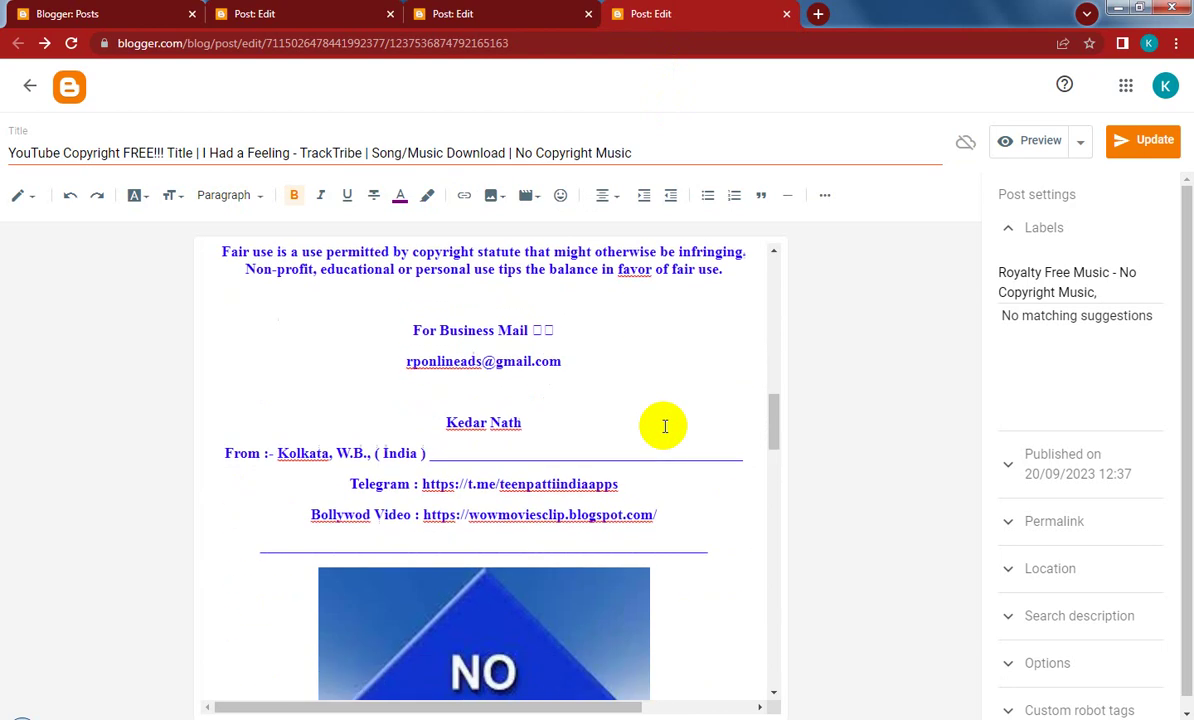
pyautogui.scroll(-2, 664, 427)
pyautogui.click(722, 432)
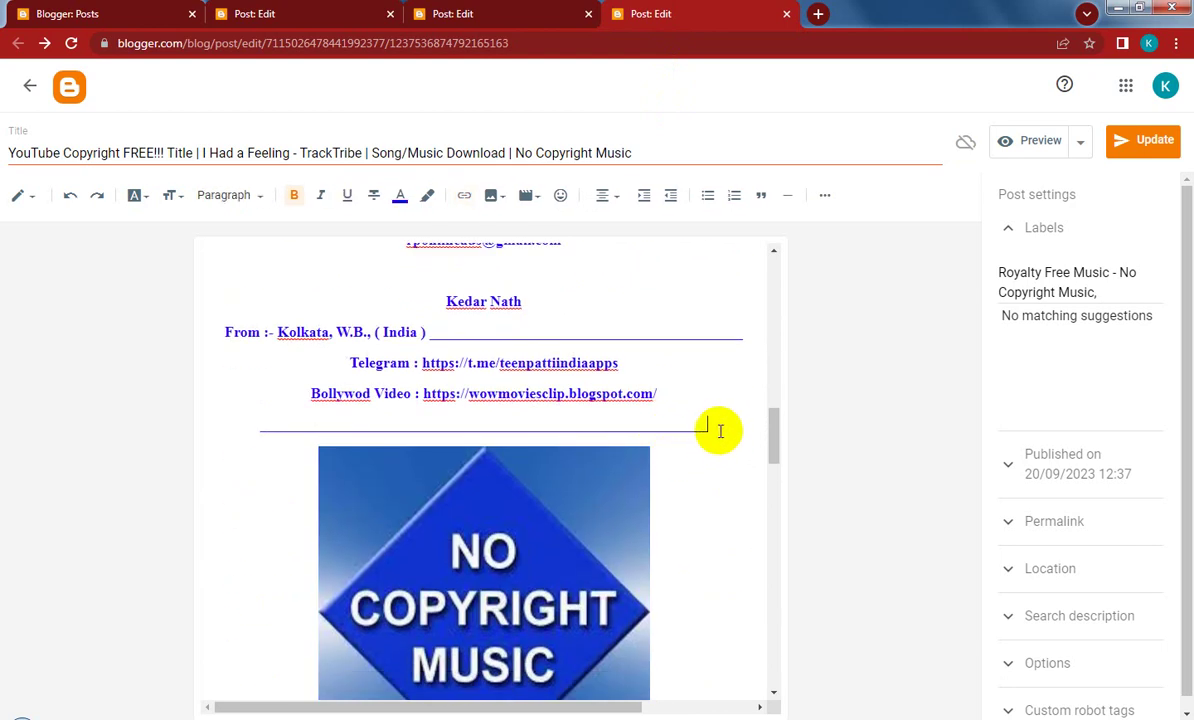
pyautogui.press('Return')
pyautogui.write('ad')
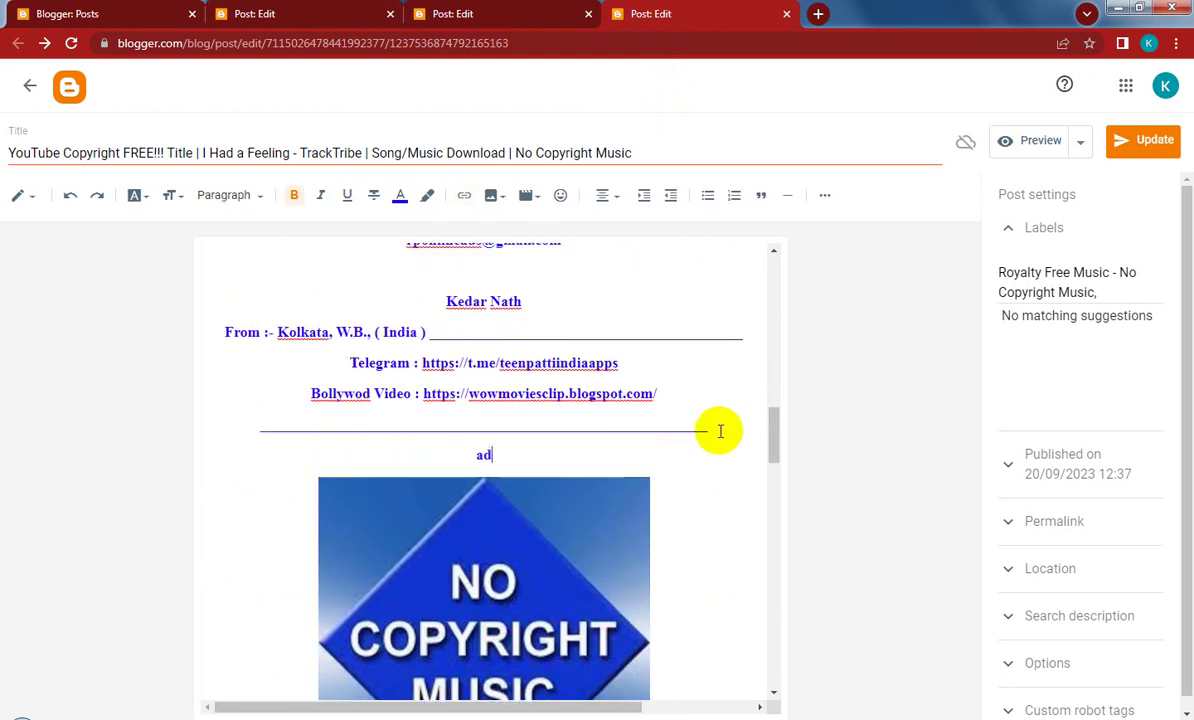
pyautogui.write('s')
# Switch the Drop the Tapes, Lawrence and I Had a Feeling posts to HTML view
pyautogui.click(272, 12)
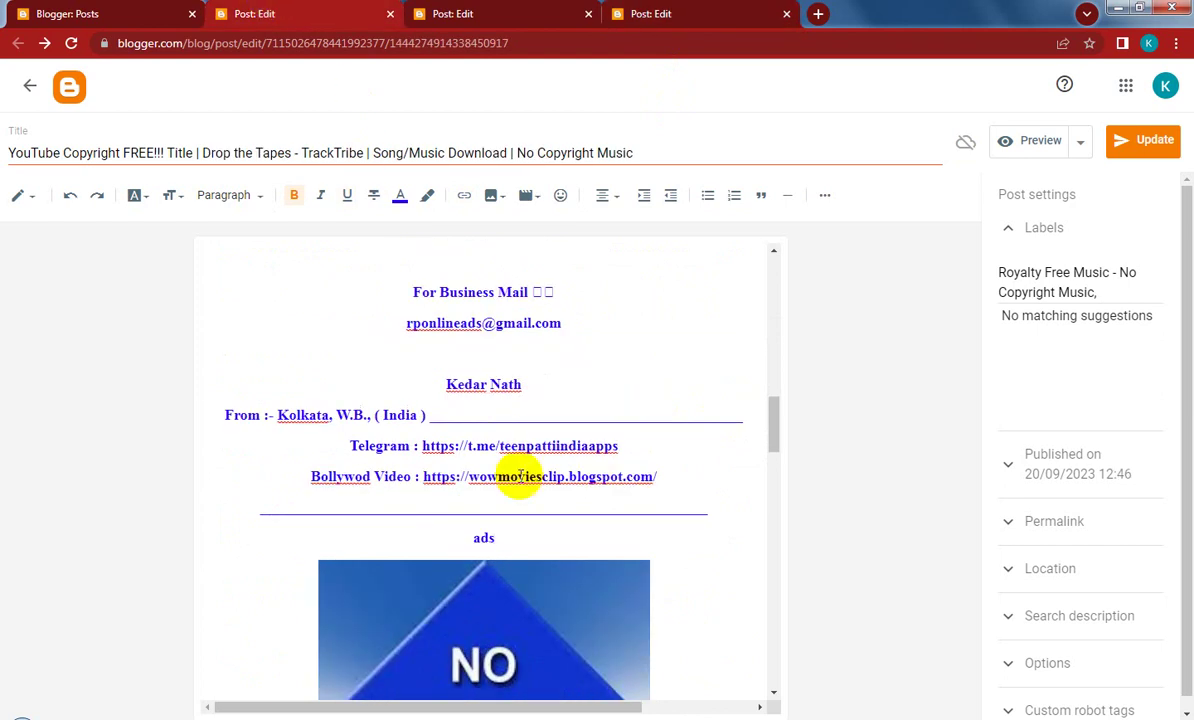
pyautogui.click(63, 167)
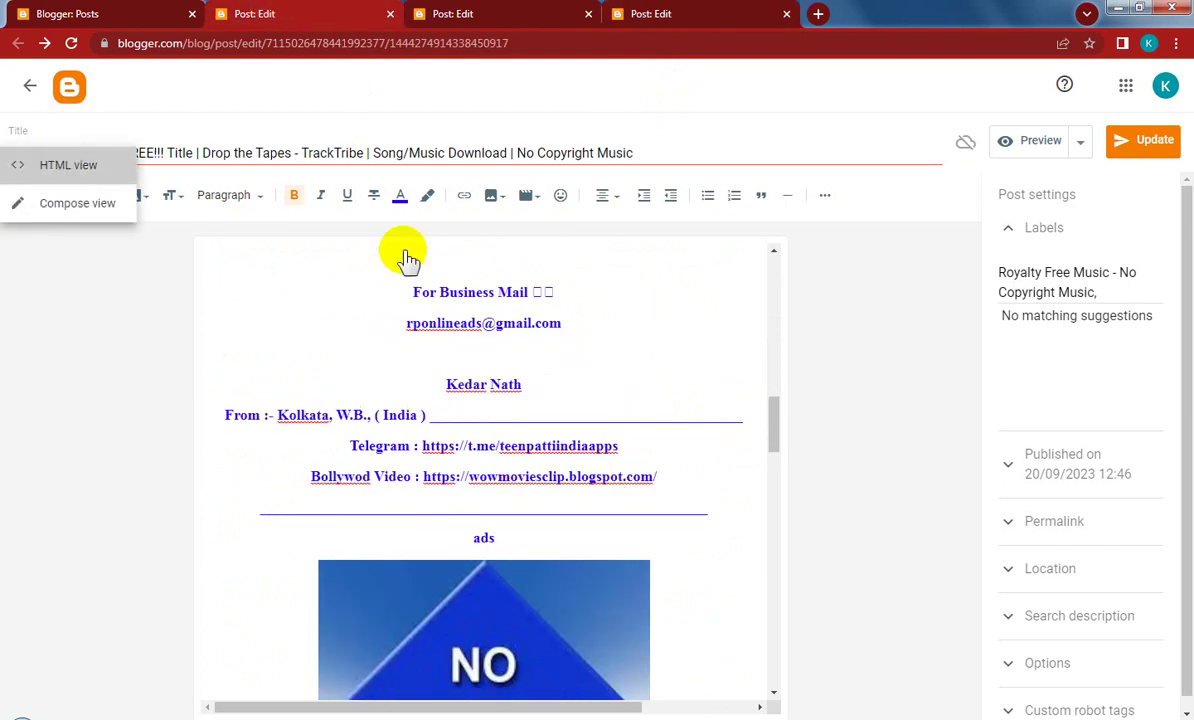
pyautogui.click(450, 13)
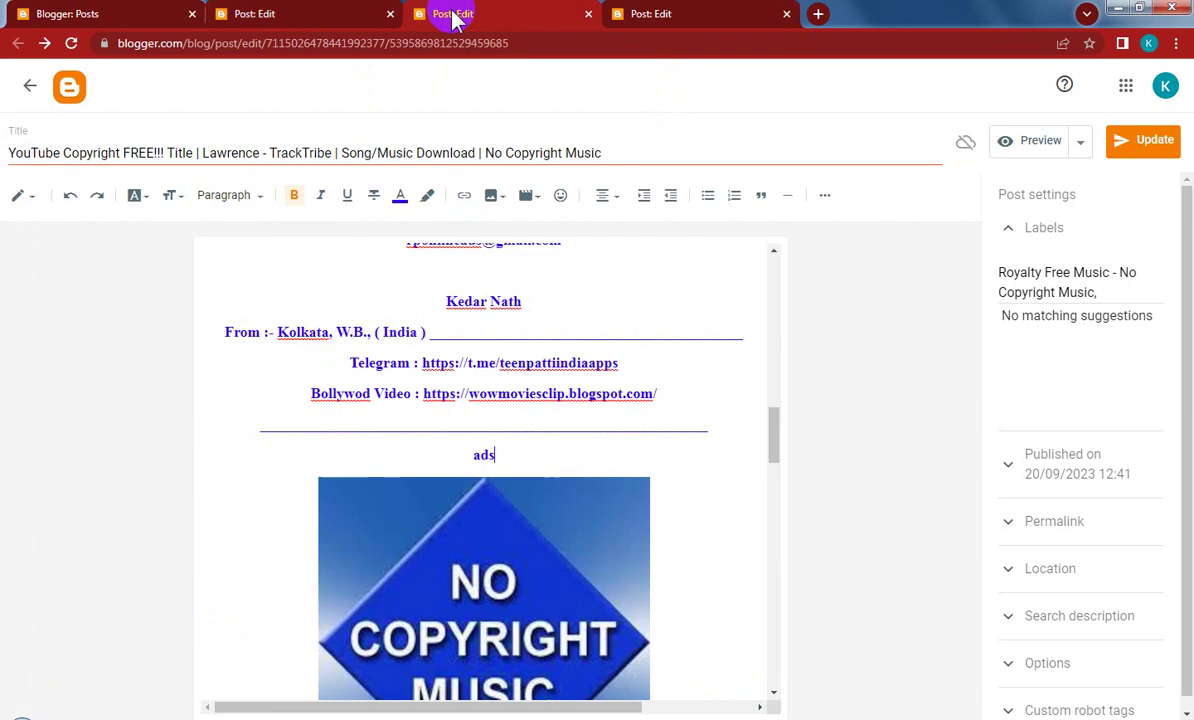
pyautogui.click(22, 196)
pyautogui.click(63, 170)
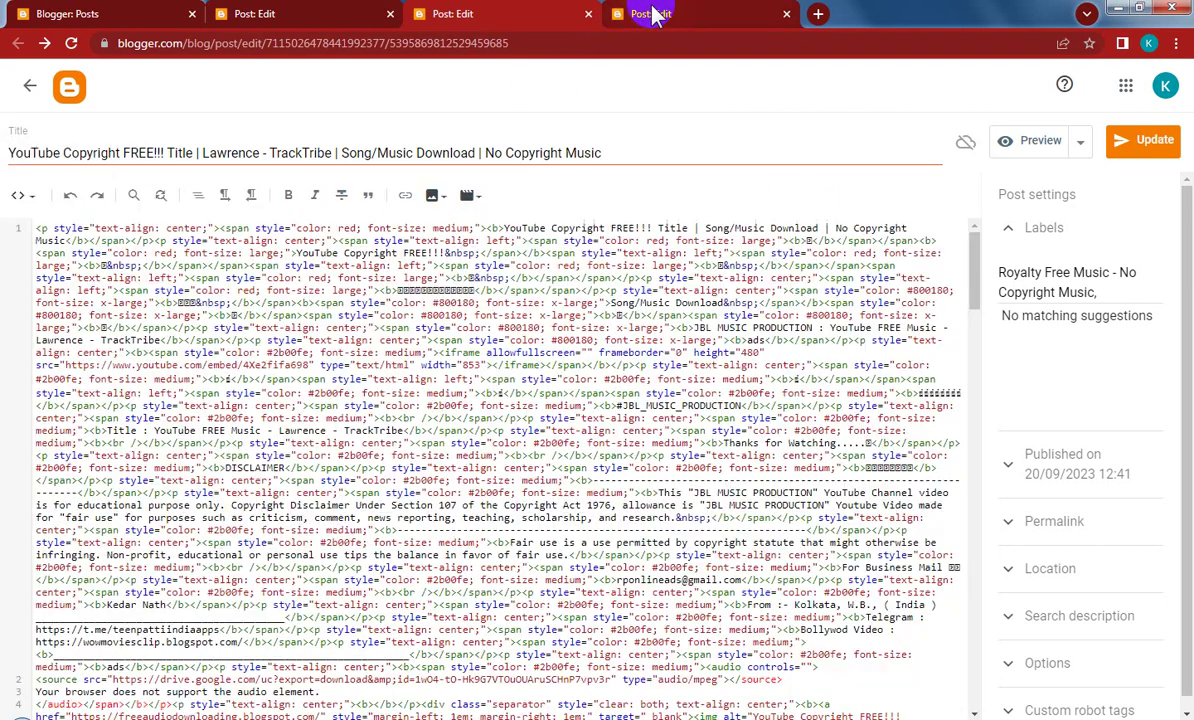
pyautogui.click(645, 13)
pyautogui.click(31, 202)
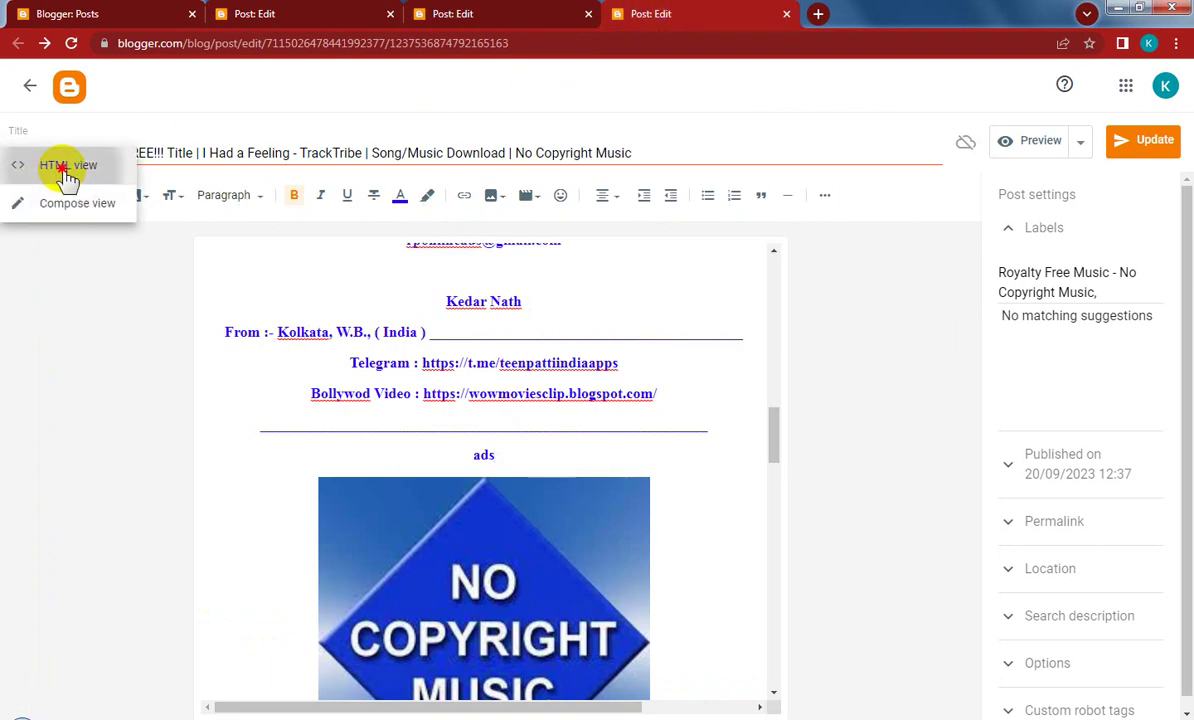
pyautogui.click(63, 168)
# Replace the Drop the Tapes post's "ads" placeholder before the audio player with the Banner 320x50 code, including the ad key
pyautogui.click(285, 14)
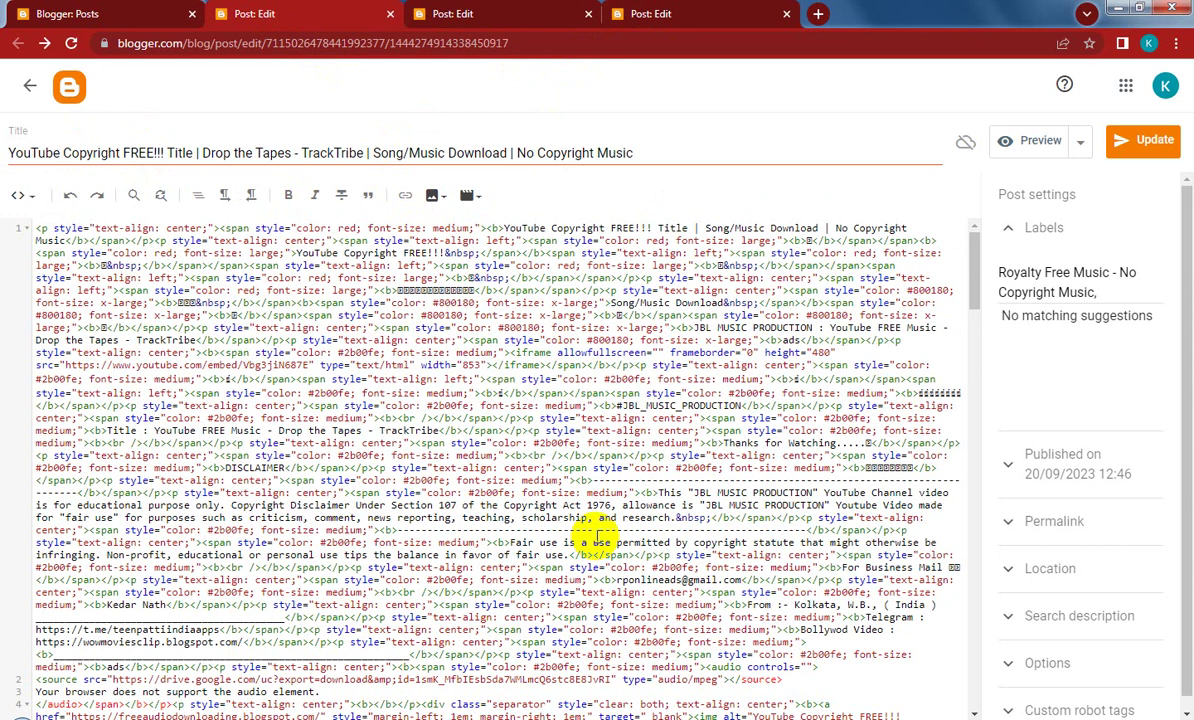
pyautogui.scroll(-3, 593, 535)
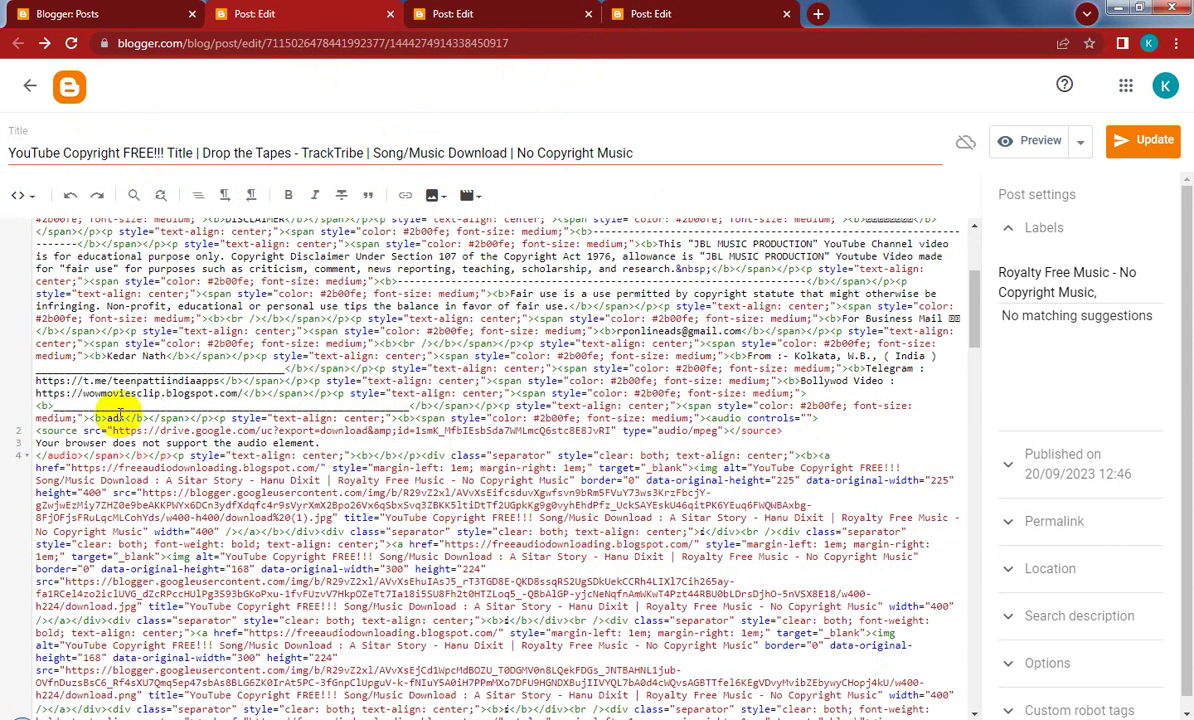
pyautogui.click(113, 418)
pyautogui.write('<script type="text/javascript"> \tatOptions = { \t\t\'key\' : \'806b6658f2545c4e41e0a275010eab28\', \t\t\'format\' : \'iframe\', \t\t\'height\' : 50, \t\t\'width\' : 320, \t\t\'params\' : {} \t}; \tdocument.write(\'<scr\' + \'ipt type="text/javascript" src="//www.profitablecreativeformat.com/806b6658f2545c4e41e0a275010eab28/invoke.js"></scr\' + \'ipt>\'); </script>')
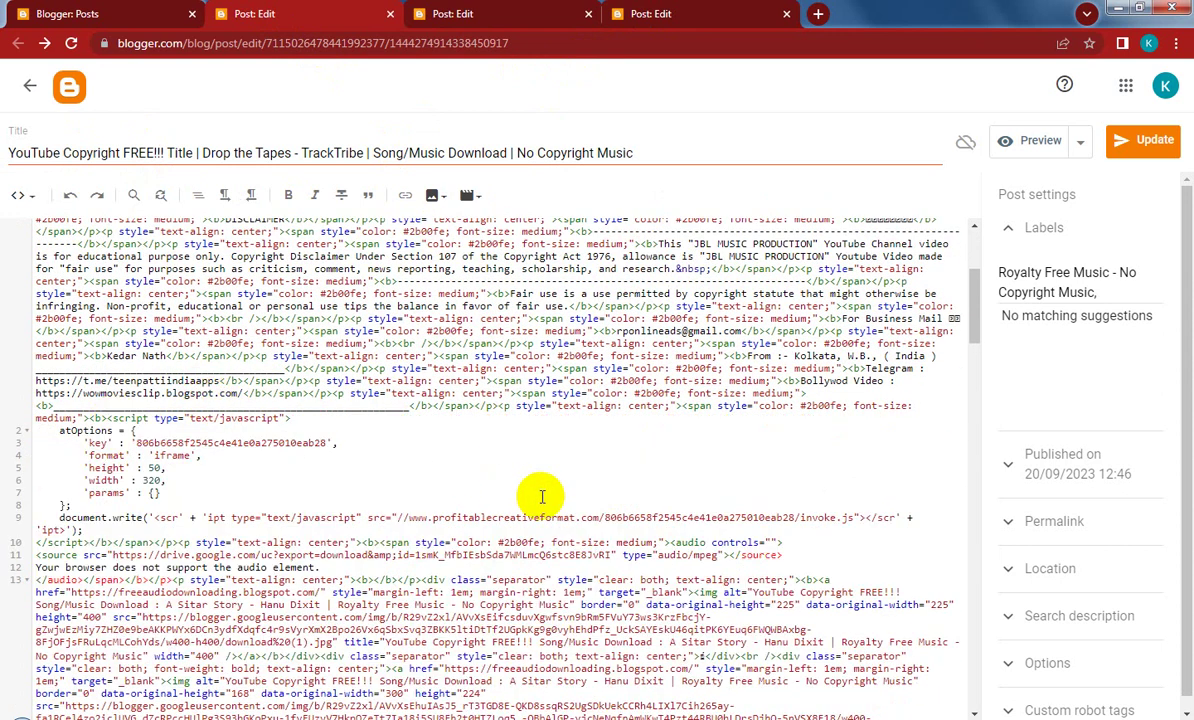
# Replace the Drop the Tapes post's "ads" placeholder before the video with the Banner 320x50 code, including the ad key, and update and close the post
pyautogui.scroll(2, 500, 495)
pyautogui.scroll(1, 541, 497)
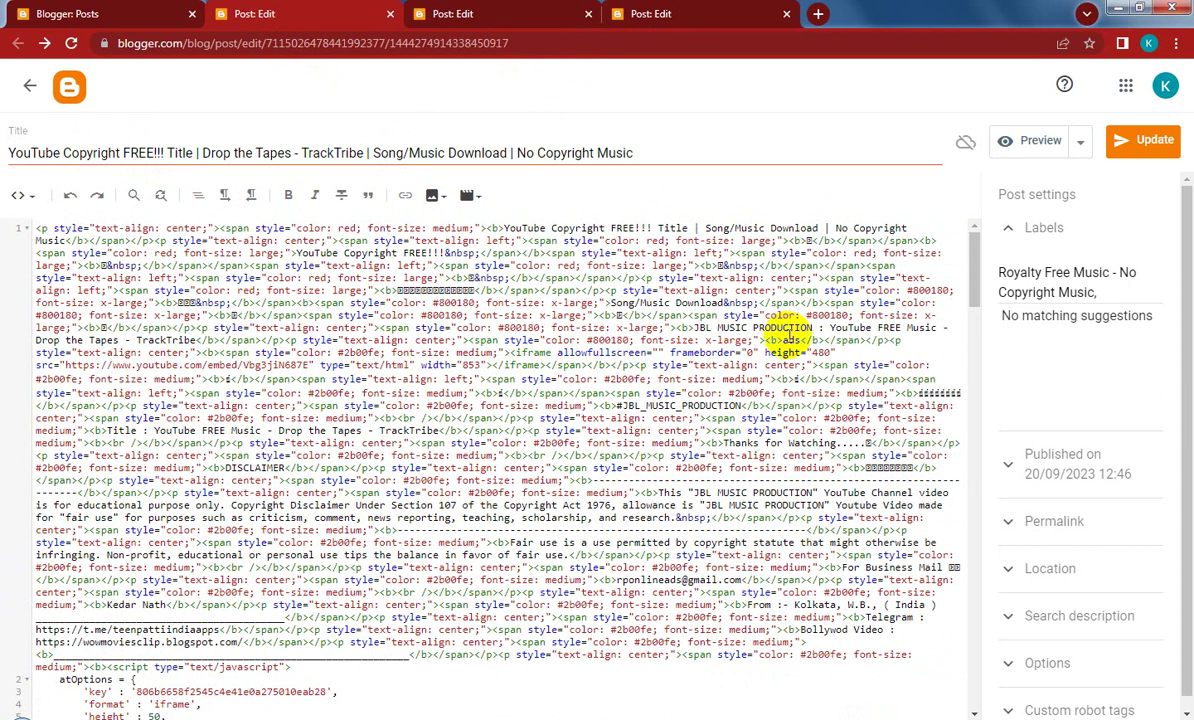
pyautogui.doubleClick(790, 340)
pyautogui.hotkey('ctrl', 'v')
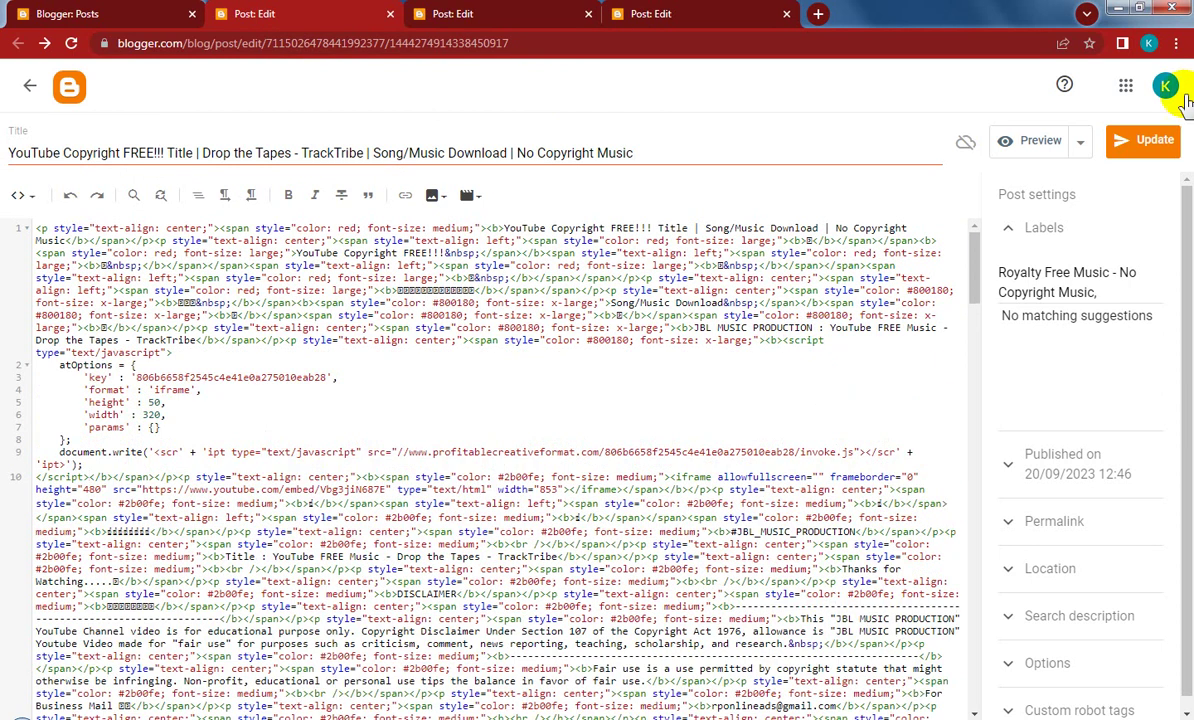
pyautogui.click(1152, 147)
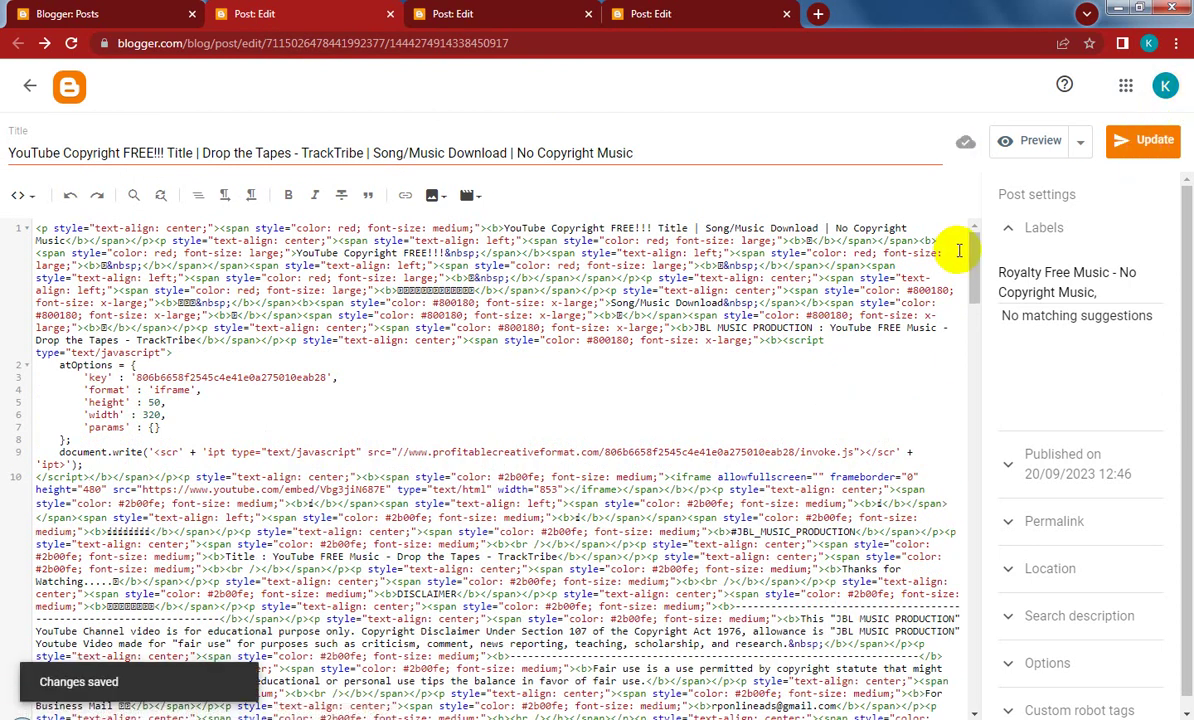
pyautogui.click(390, 14)
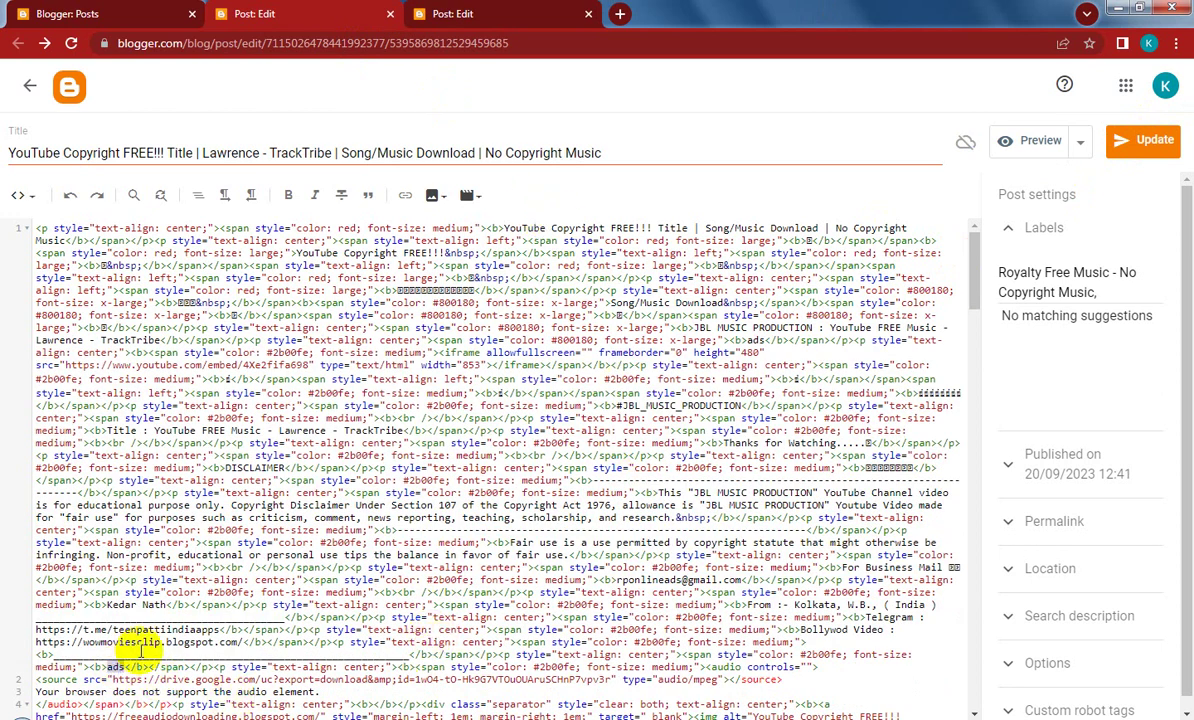
# Replace both "ads" placeholders in the Lawrence post with the Banner 320x50 code, including the ad key, and update and close the post
pyautogui.write('<script type="text/javascript"> \tatOptions = { \t\t\'key\' : \'806b6658f2545c4e41e0a275010eab28\', \t\t\'format\' : \'iframe\', \t\t\'height\' : 50, \t\t\'width\' : 320, \t\t\'params\' : {} \t}; \tdocument.write(\'<scr\' + \'ipt type="text/javascript" src="//www.profitablecreativeformat.com/806b6658f2545c4e41e0a275010eab28/invoke.js"></scr\' + \'ipt>\'); </script>')
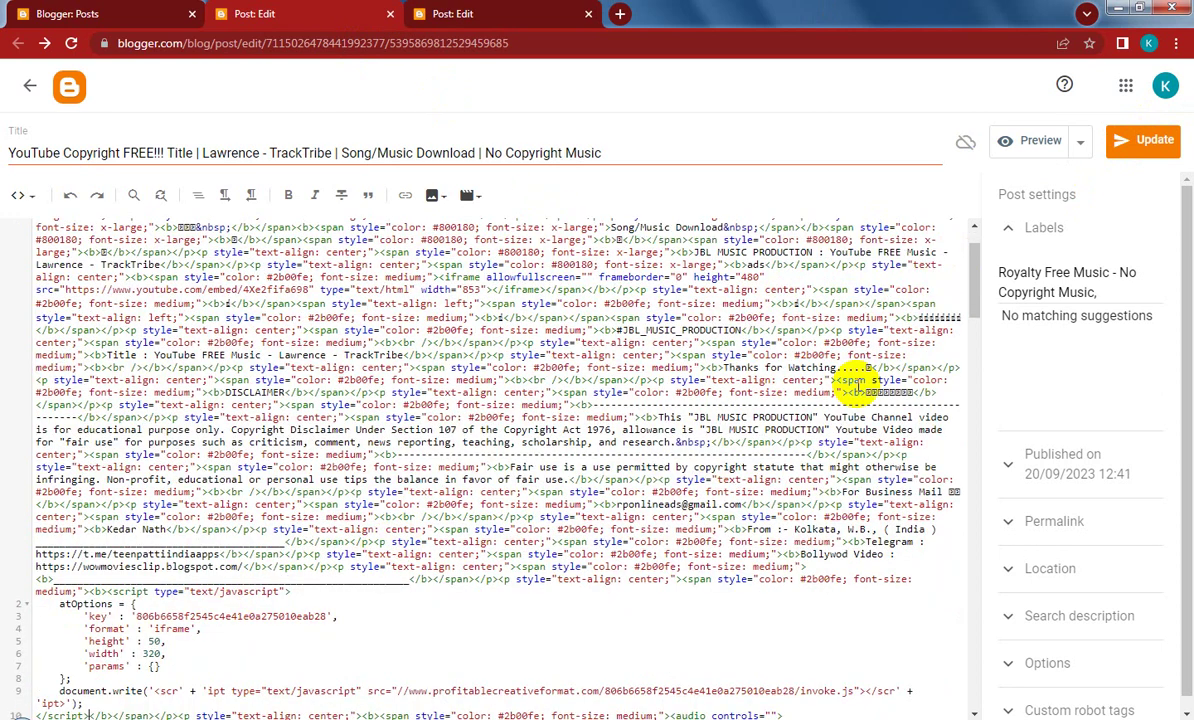
pyautogui.scroll(2, 837, 415)
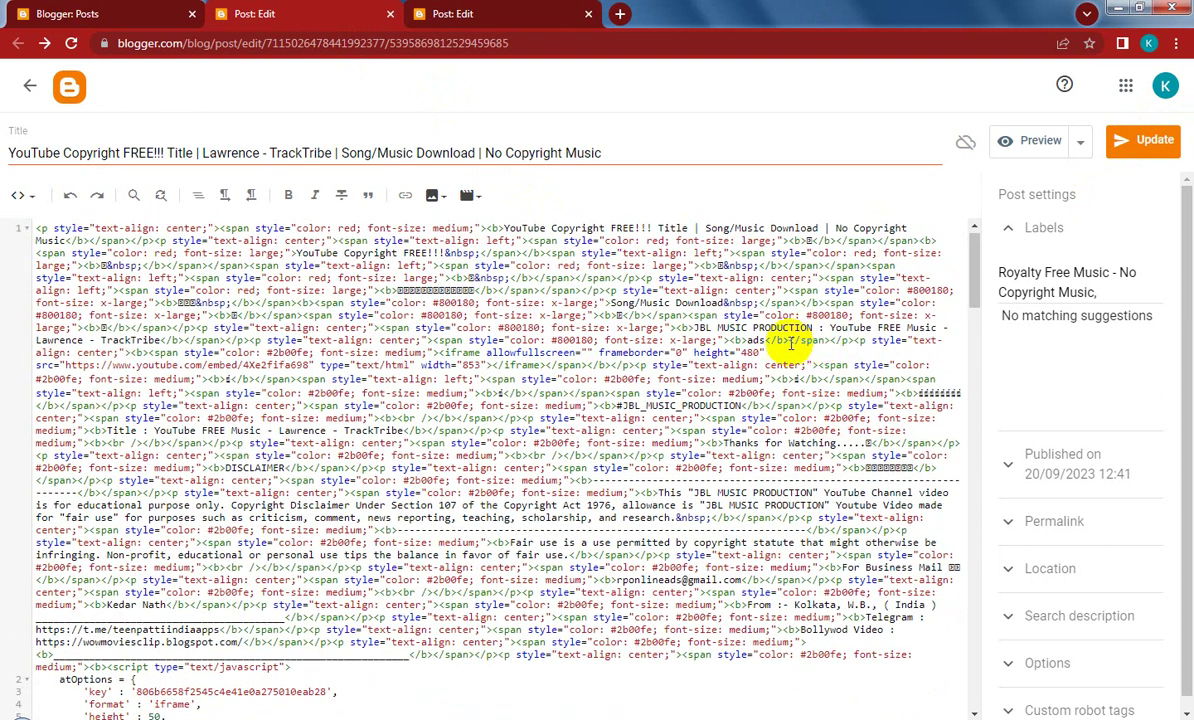
pyautogui.hotkey('ctrl', 'v')
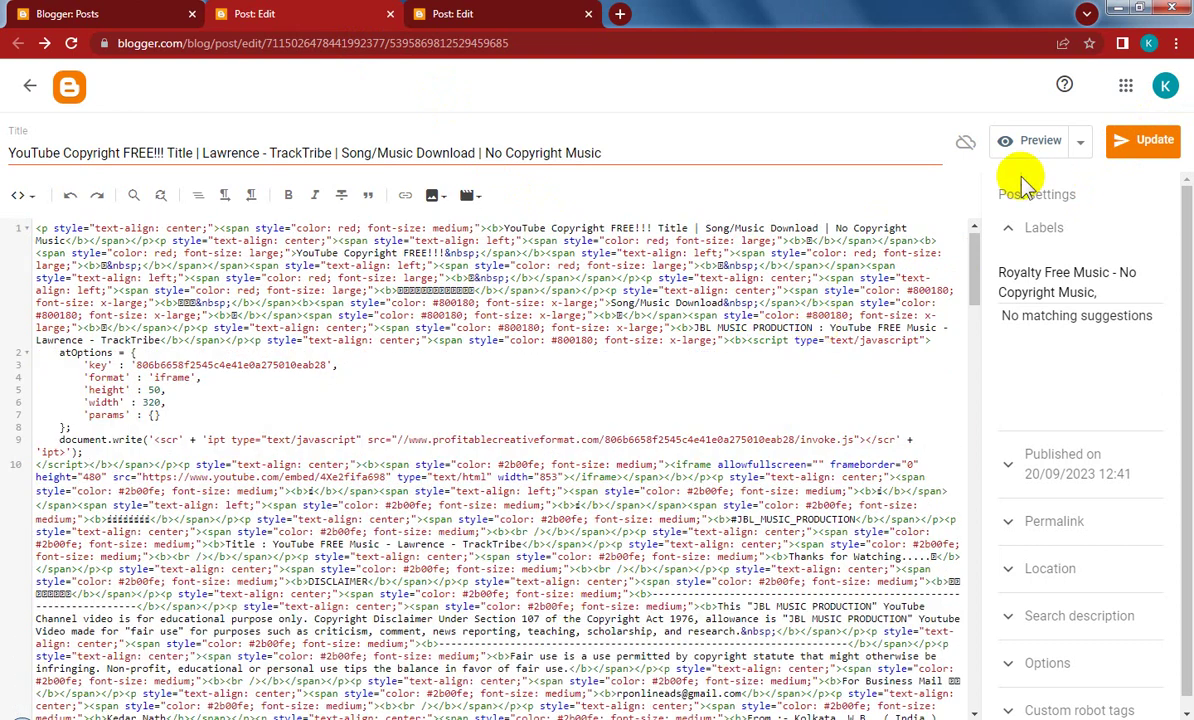
pyautogui.click(1137, 150)
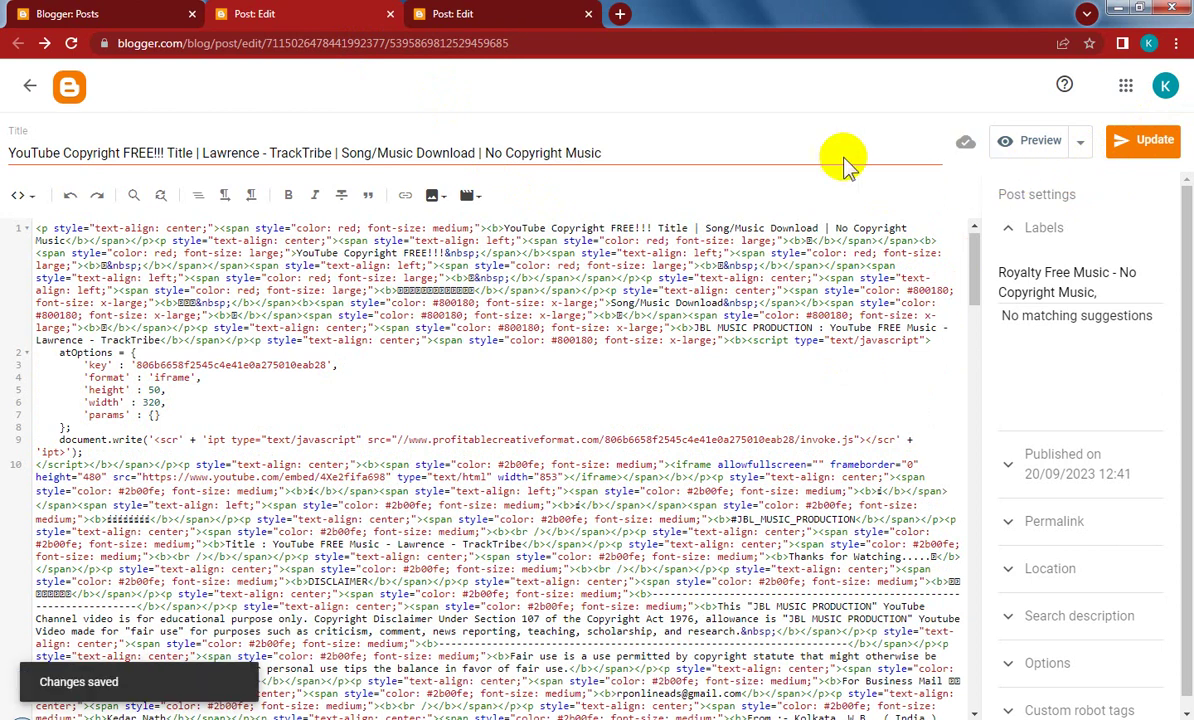
pyautogui.click(390, 14)
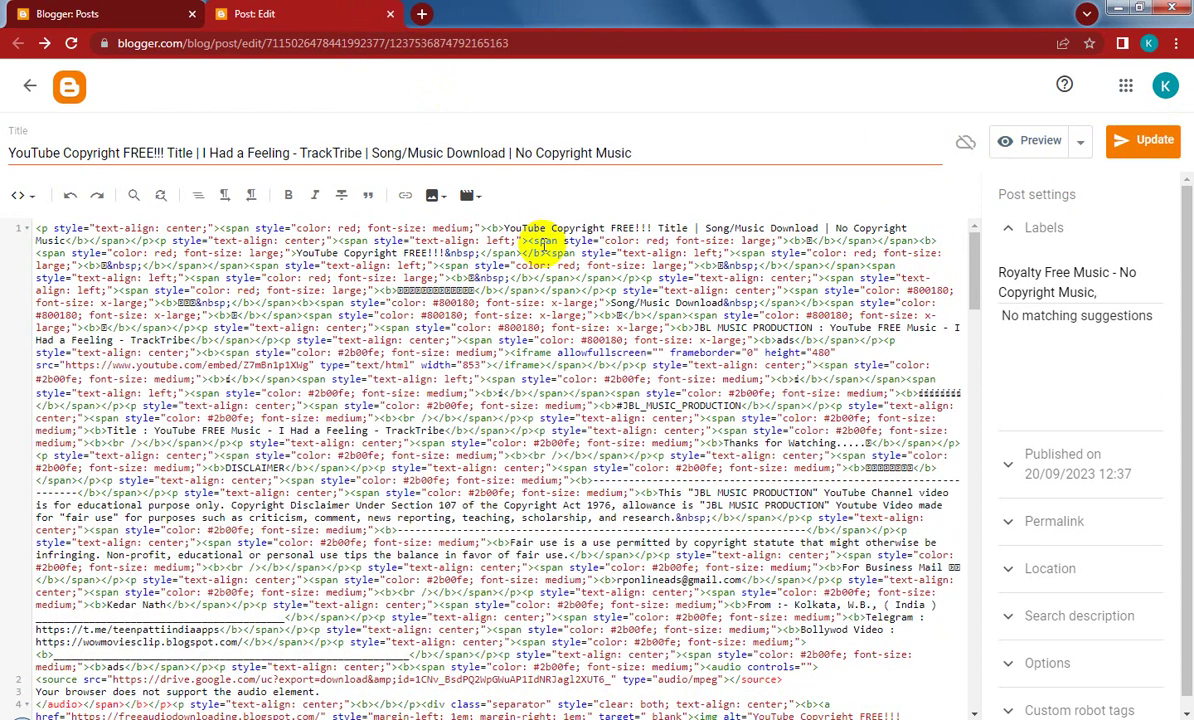
# Replace the I Had a Feeling post's "ads" placeholder before the audio player with the Banner 320x50 code, including the ad key
pyautogui.scroll(-5, 720, 450)
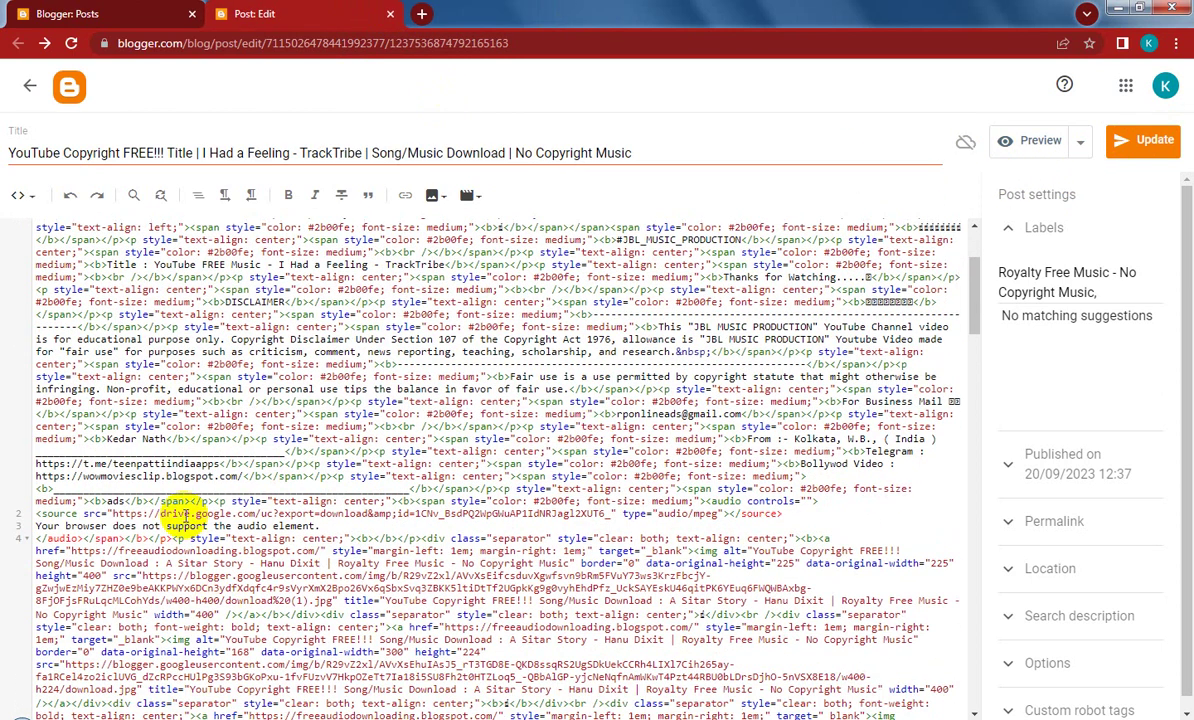
pyautogui.click(103, 501)
pyautogui.write('<script type="text/javascript"> \tatOptions = { \t\t\'key\' : \'806b6658f2545c4e41e0a275010eab28\', \t\t\'format\' : \'iframe\', \t\t\'height\' : 50, \t\t\'width\' : 320, \t\t\'params\' : {} \t}; \tdocument.write(\'<scr\' + \'ipt type="text/javascript" src="//www.profitablecreativeformat.com/806b6658f2545c4e41e0a275010eab28/invoke.js"></scr\' + \'ipt>\'); </script>')
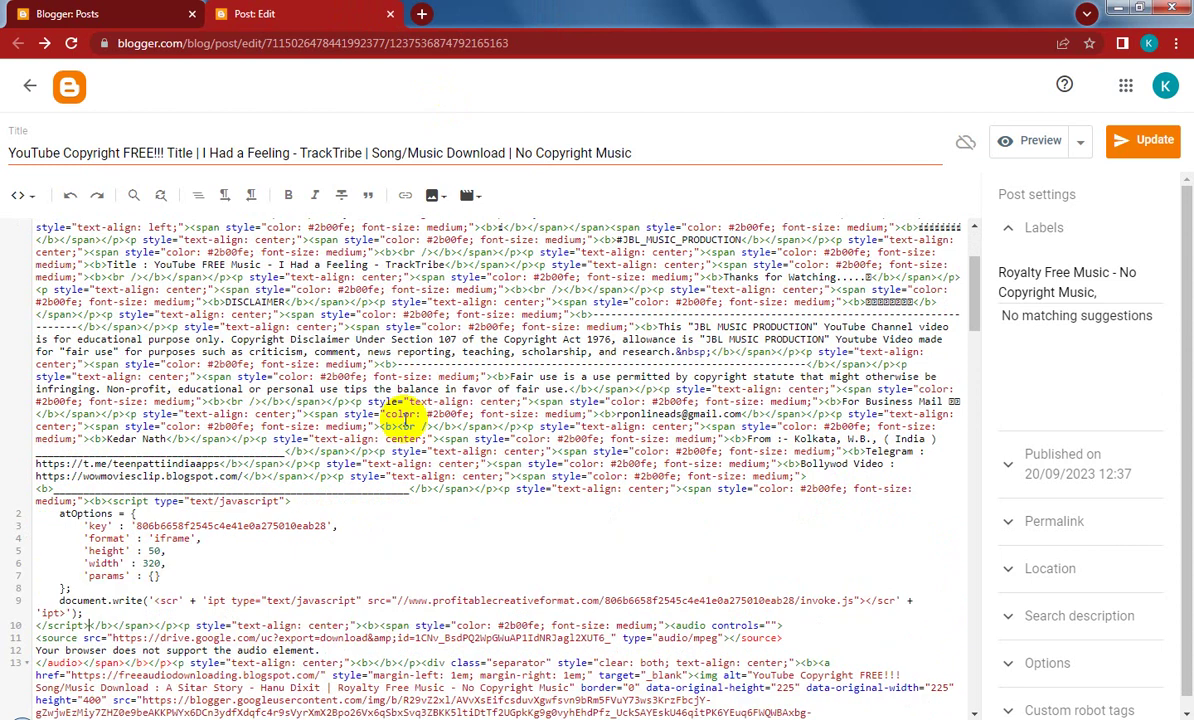
pyautogui.scroll(3, 650, 400)
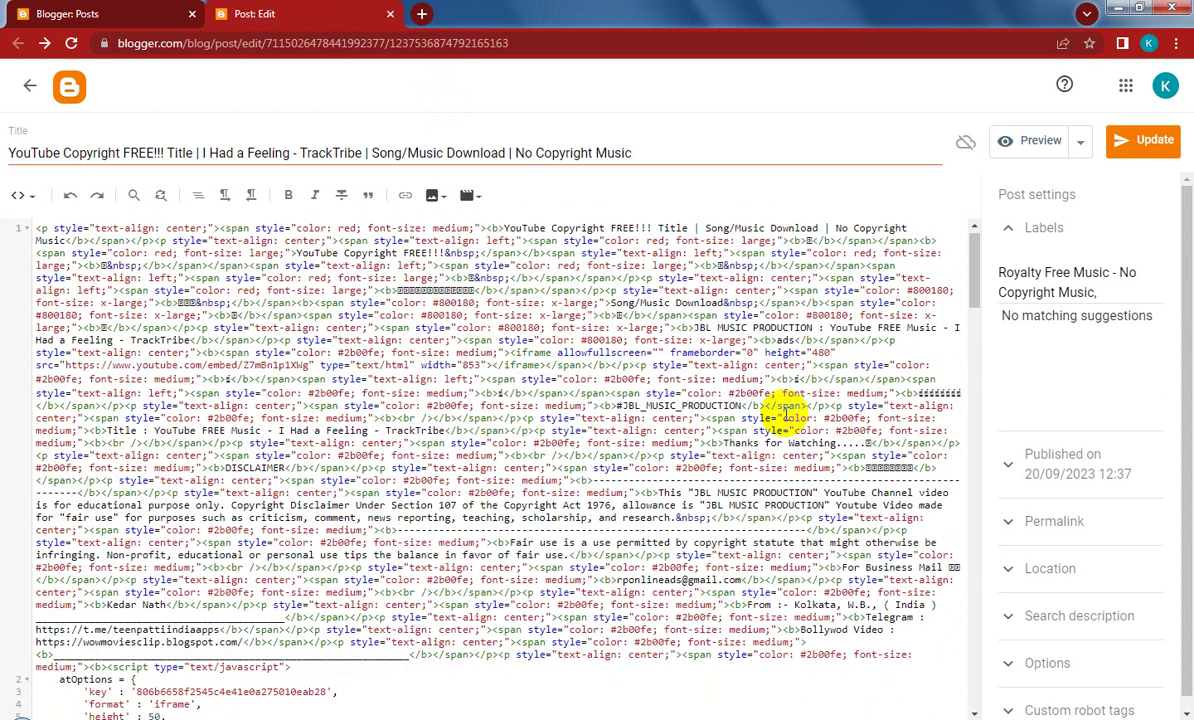
# Replace the I Had a Feeling post's "ads" placeholder before the video with the Banner 320x50 code, including the ad key, and update and close the post
pyautogui.write('<script type="text/javascript">   atOptions = {     \'key\' : \'806b6658f2545c4e41e0a275010eab28\',     \'format\' : \'iframe\',     \'height\' : 50,     \'width\' : 320,     \'params\' : {}   };   document.write(\'<scr\' + \'ipt type="text/javascript" src="//www.profitablecreativeformat.com/806b6658f2545c4e41e0a275010eab28/invoke.js"></scr\' + \'ipt>\'); </script>')
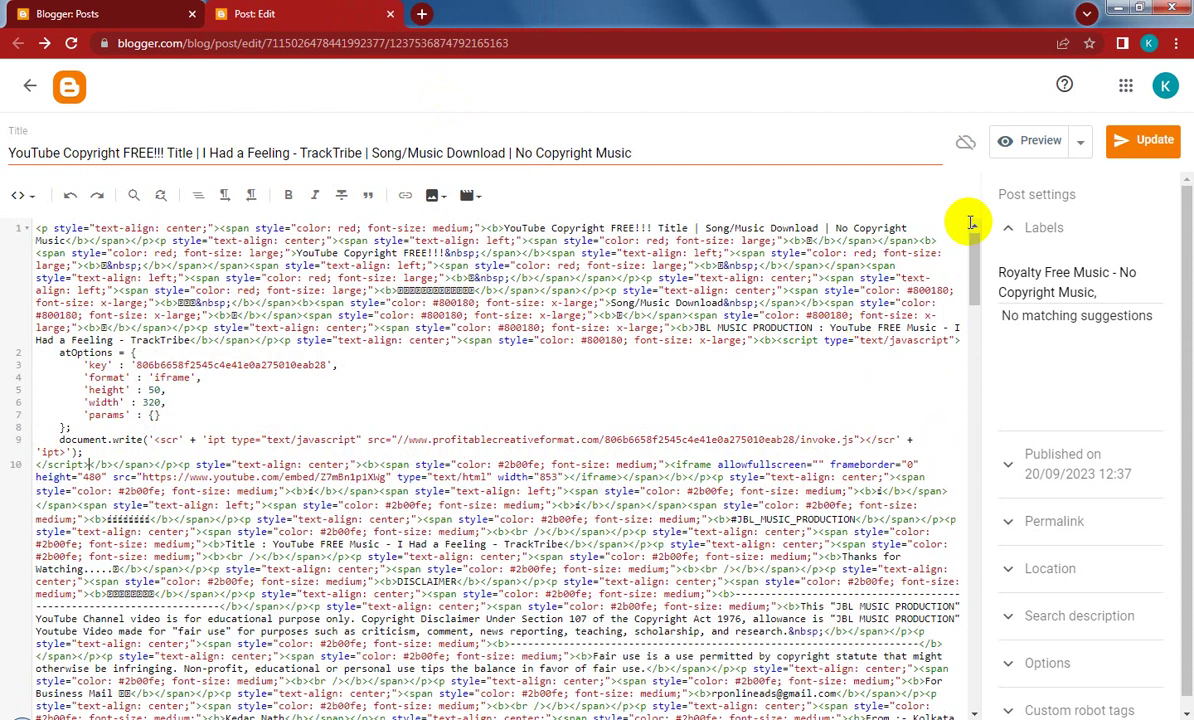
pyautogui.click(1130, 150)
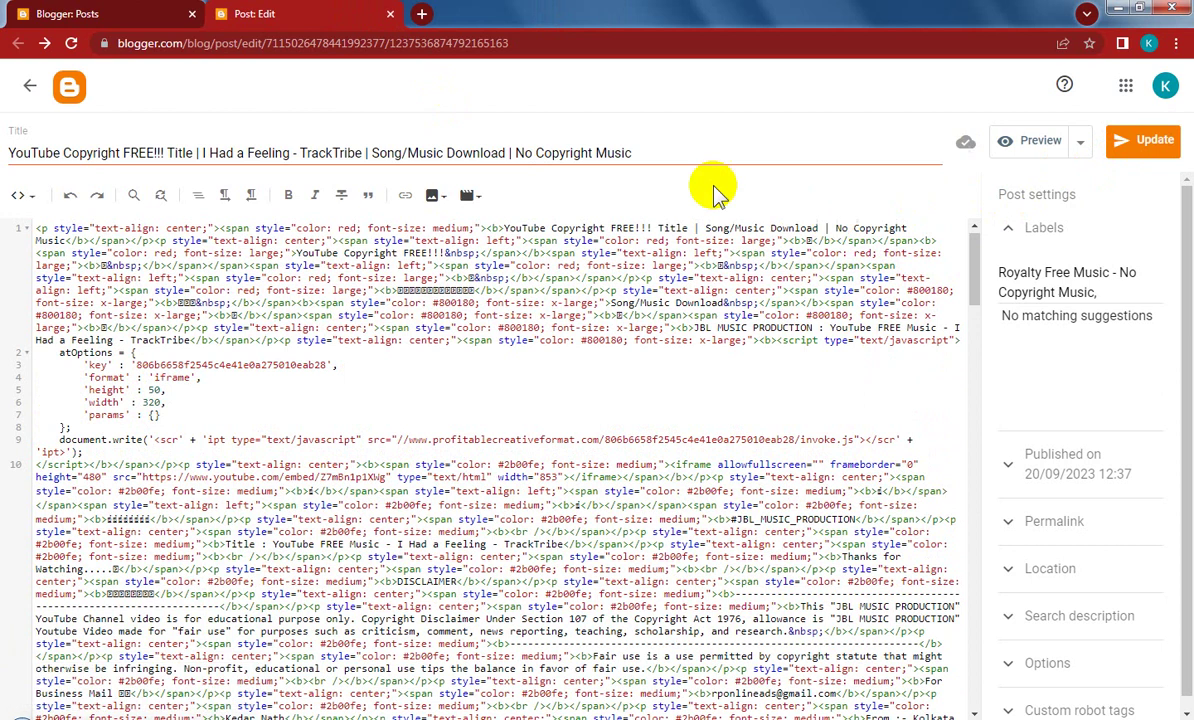
pyautogui.click(390, 15)
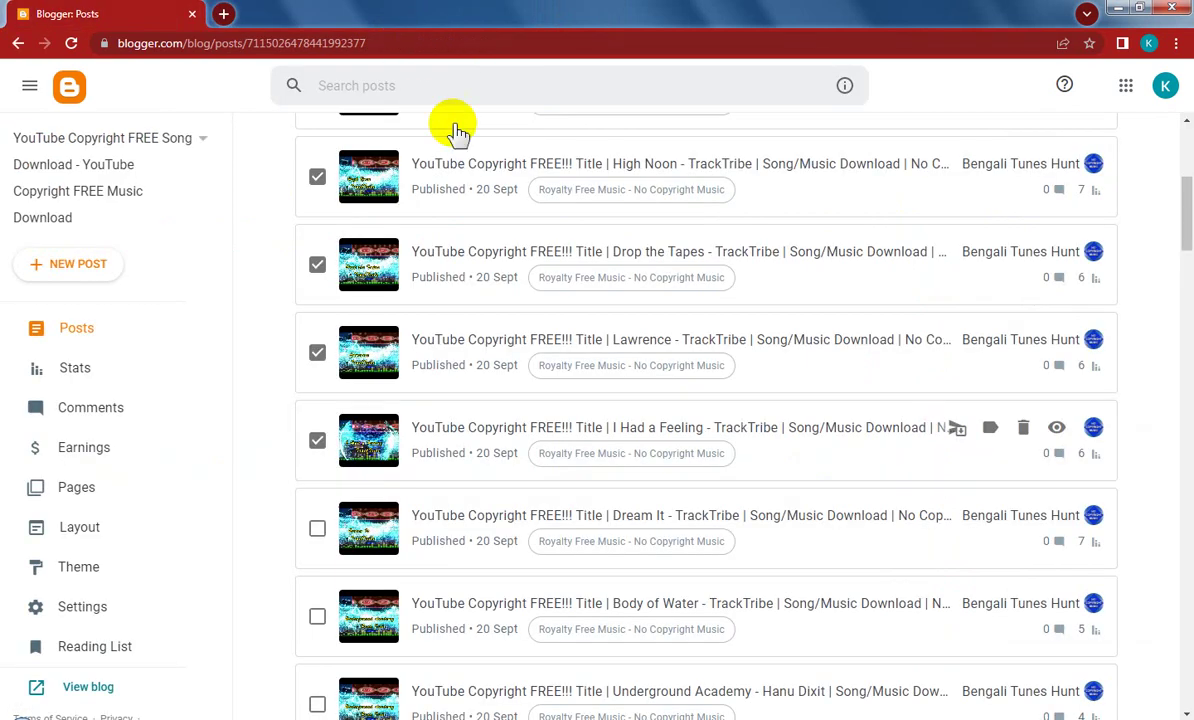
# View the published I Had a Feeling post, examine the banner positions above the video and the audio player, and close it
pyautogui.click(1057, 430)
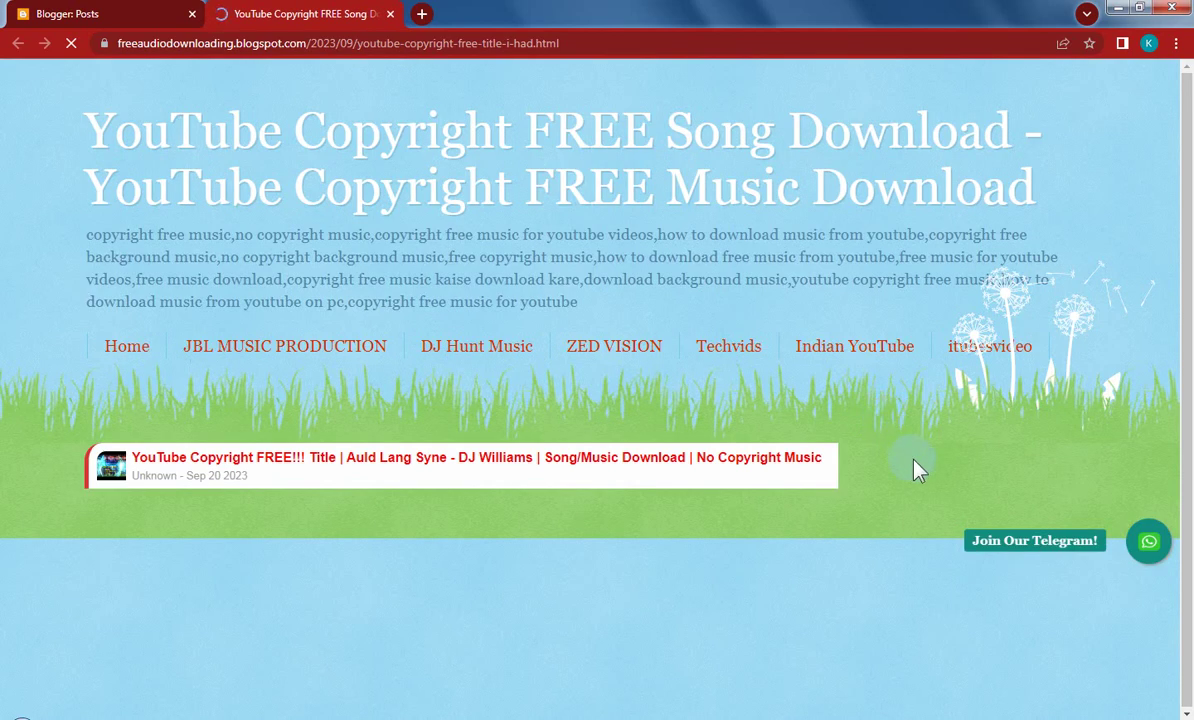
pyautogui.scroll(-3, 918, 470)
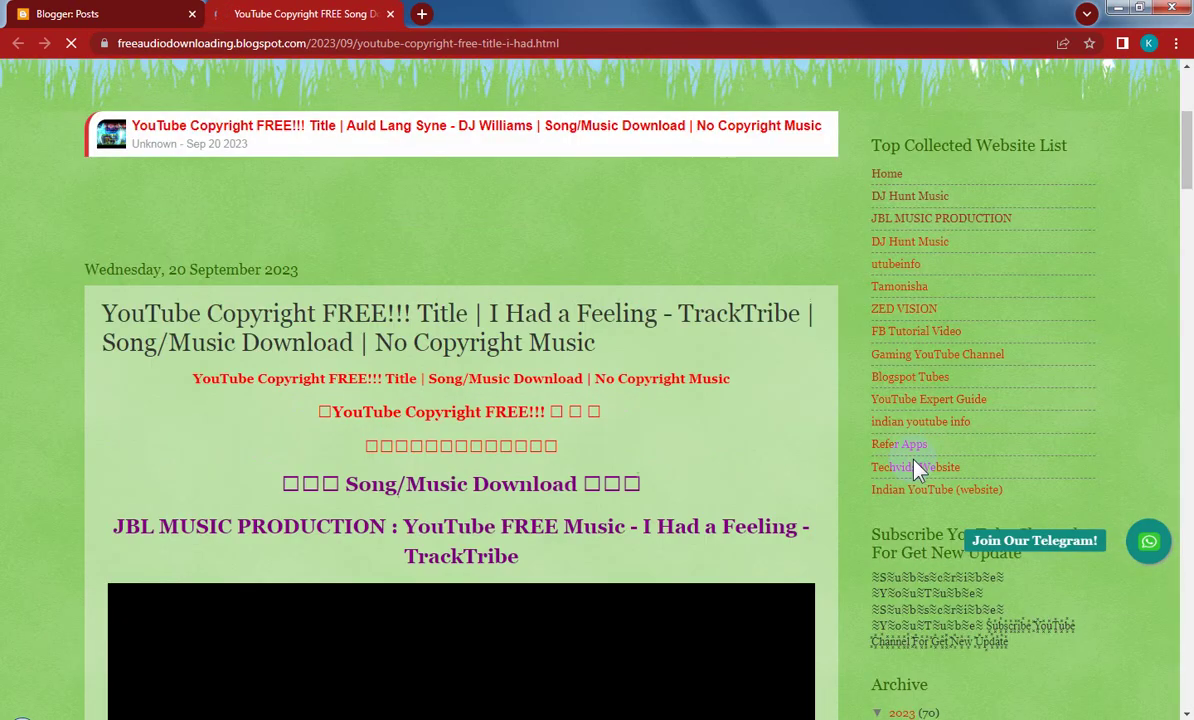
pyautogui.scroll(-3, 918, 470)
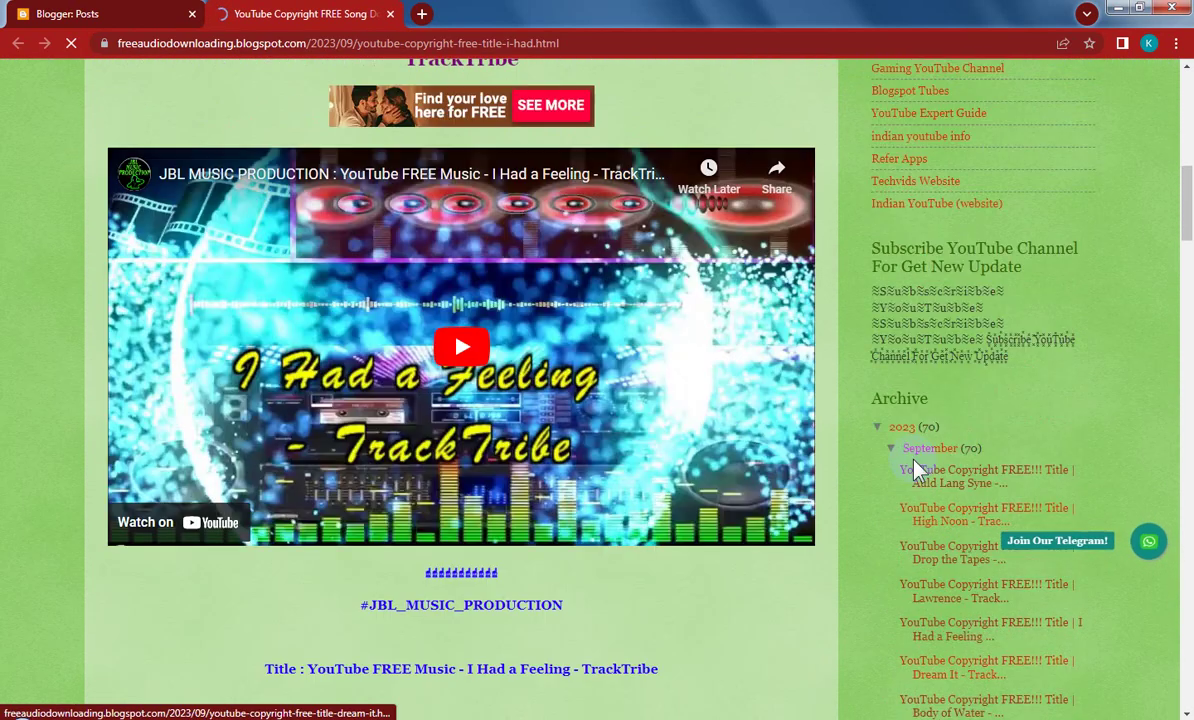
pyautogui.scroll(4, 918, 470)
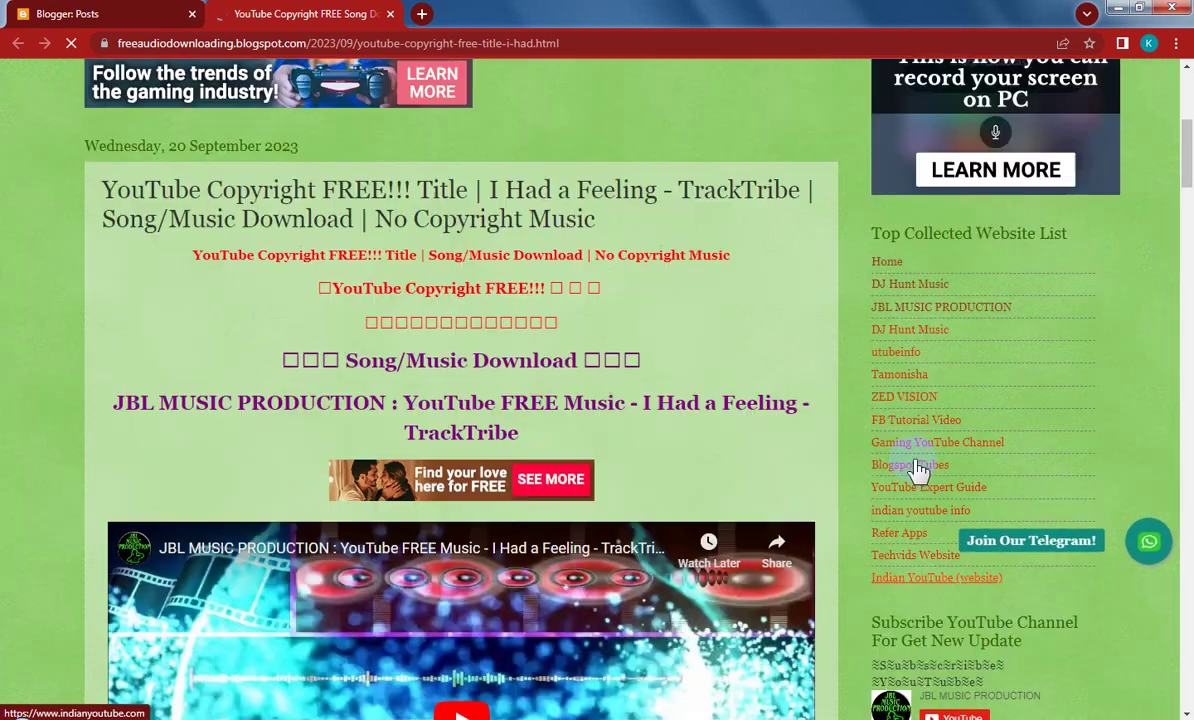
pyautogui.scroll(1, 918, 468)
pyautogui.scroll(-6, 918, 468)
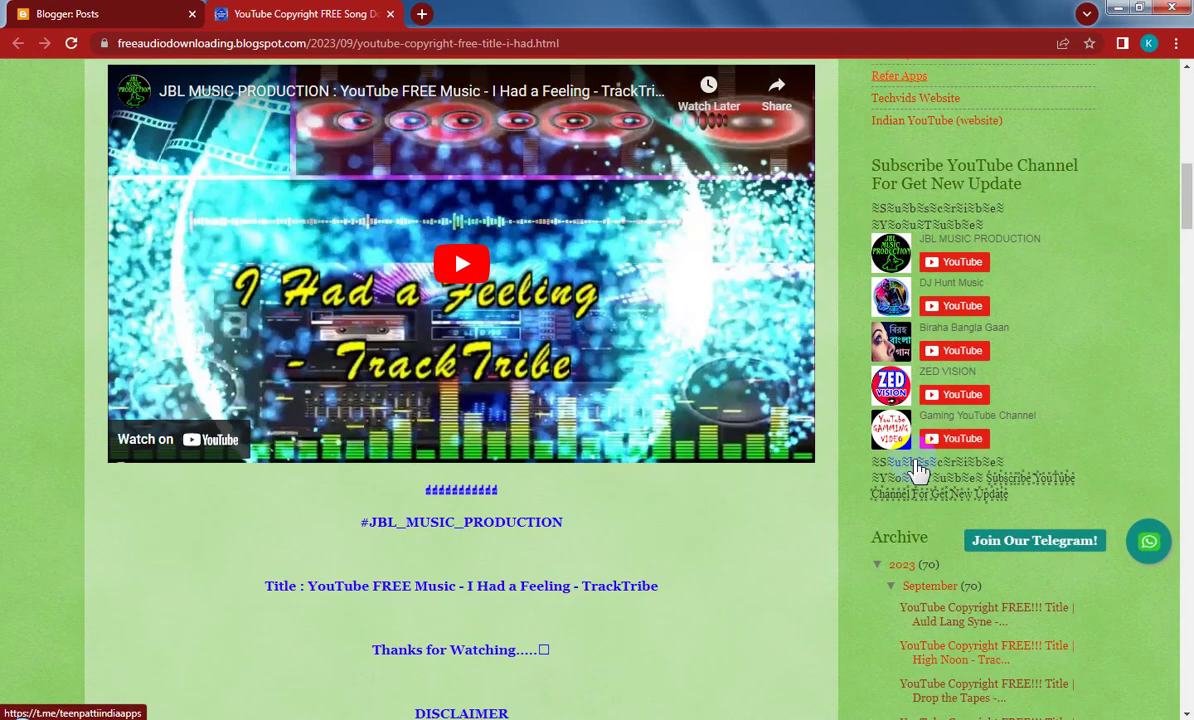
pyautogui.scroll(-8, 918, 468)
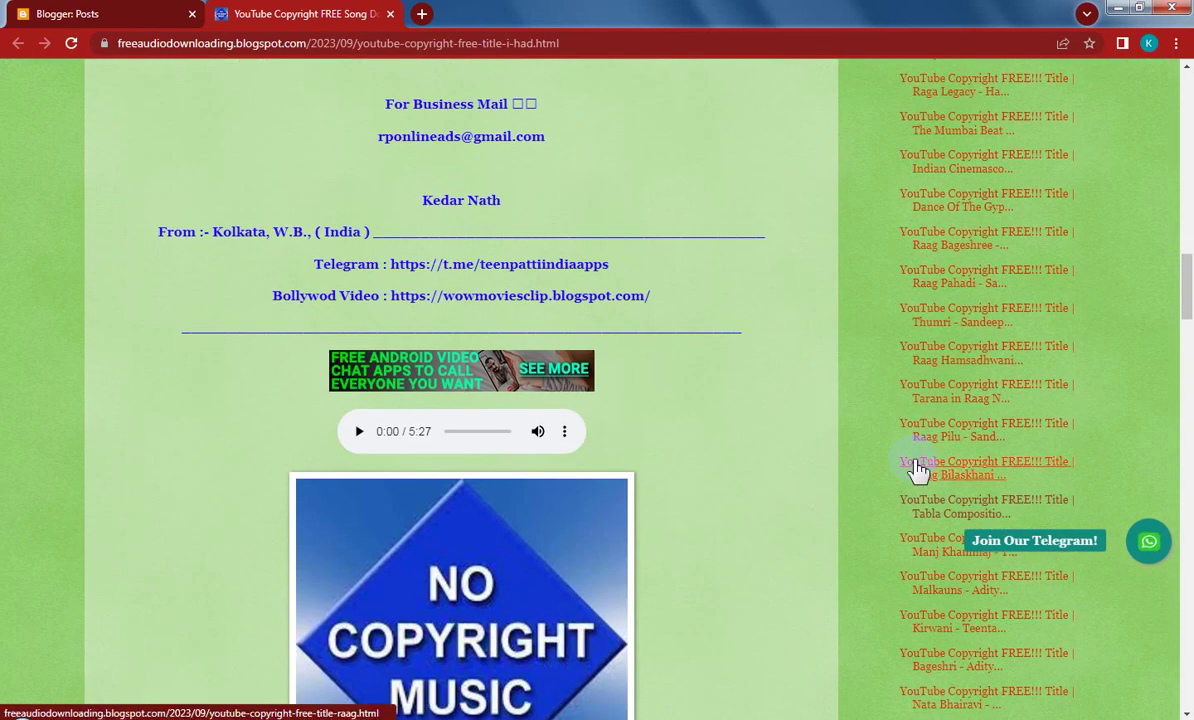
pyautogui.scroll(3, 918, 468)
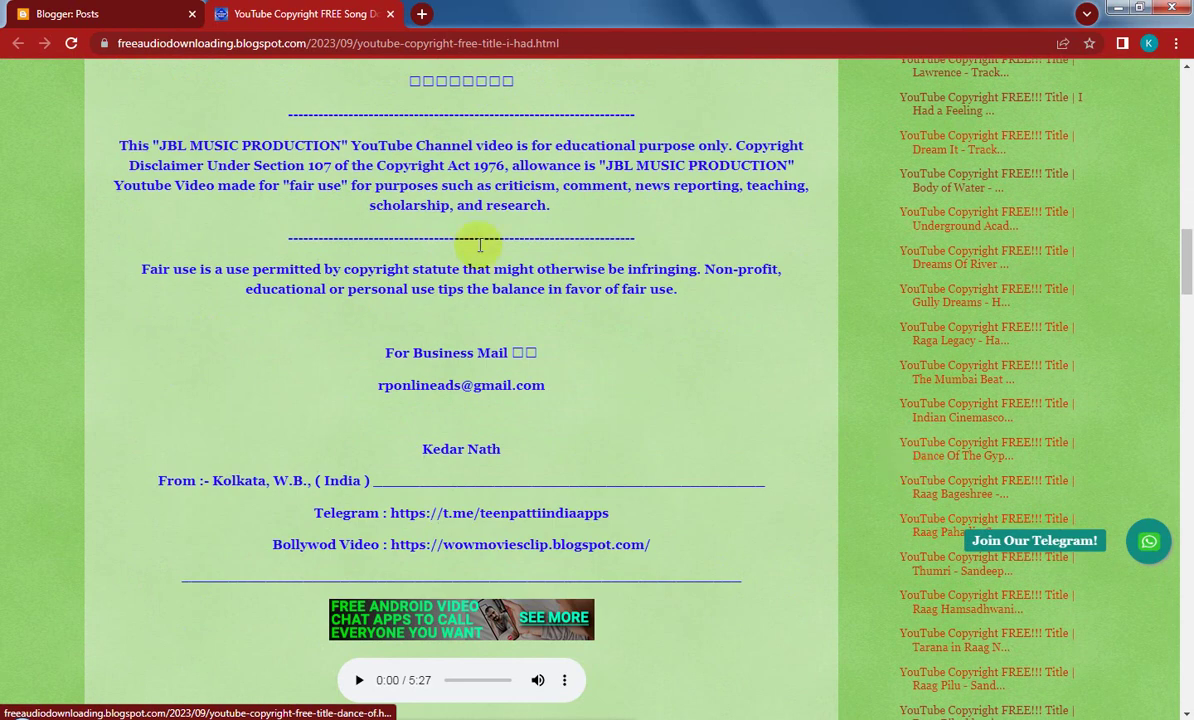
pyautogui.click(390, 14)
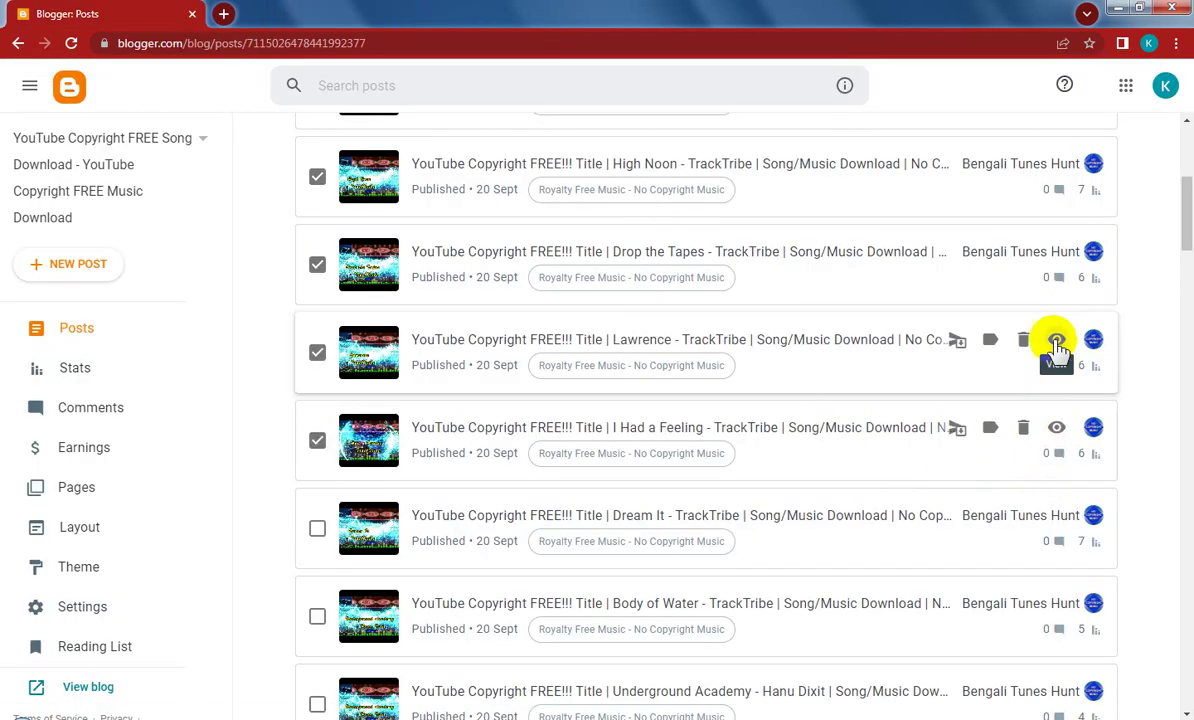
# View the published Lawrence post, check the banner areas before the audio player and the video, and close the page
pyautogui.click(1057, 340)
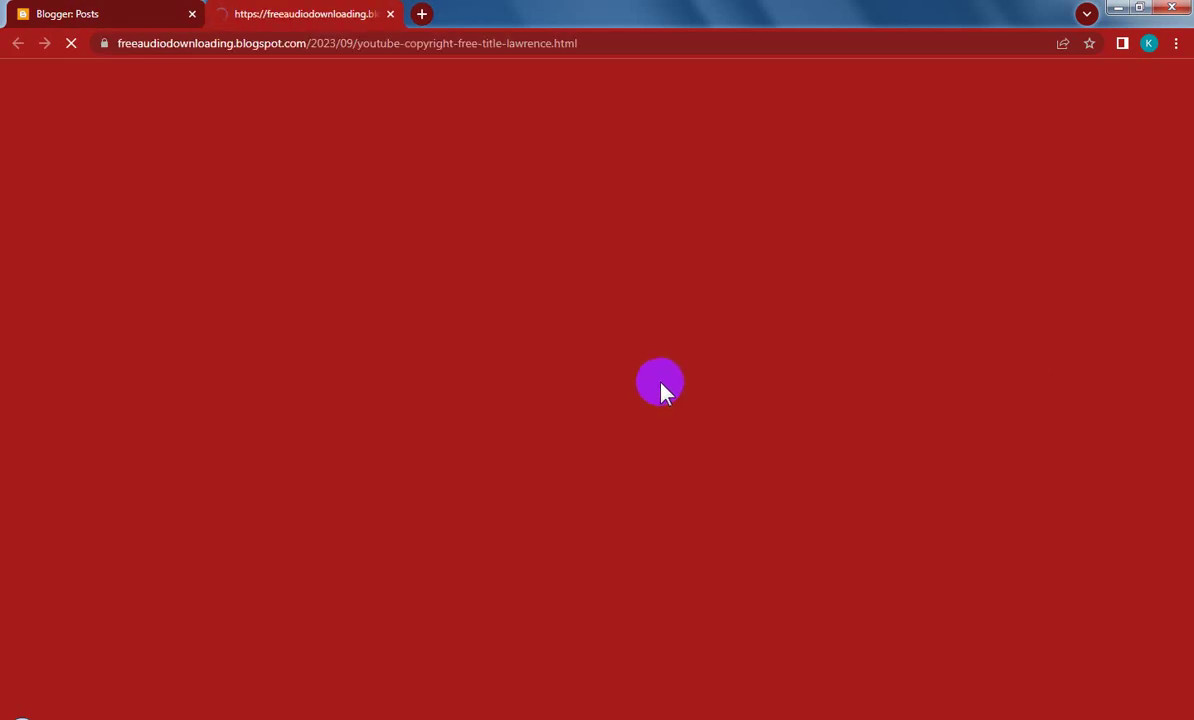
pyautogui.scroll(-10, 752, 549)
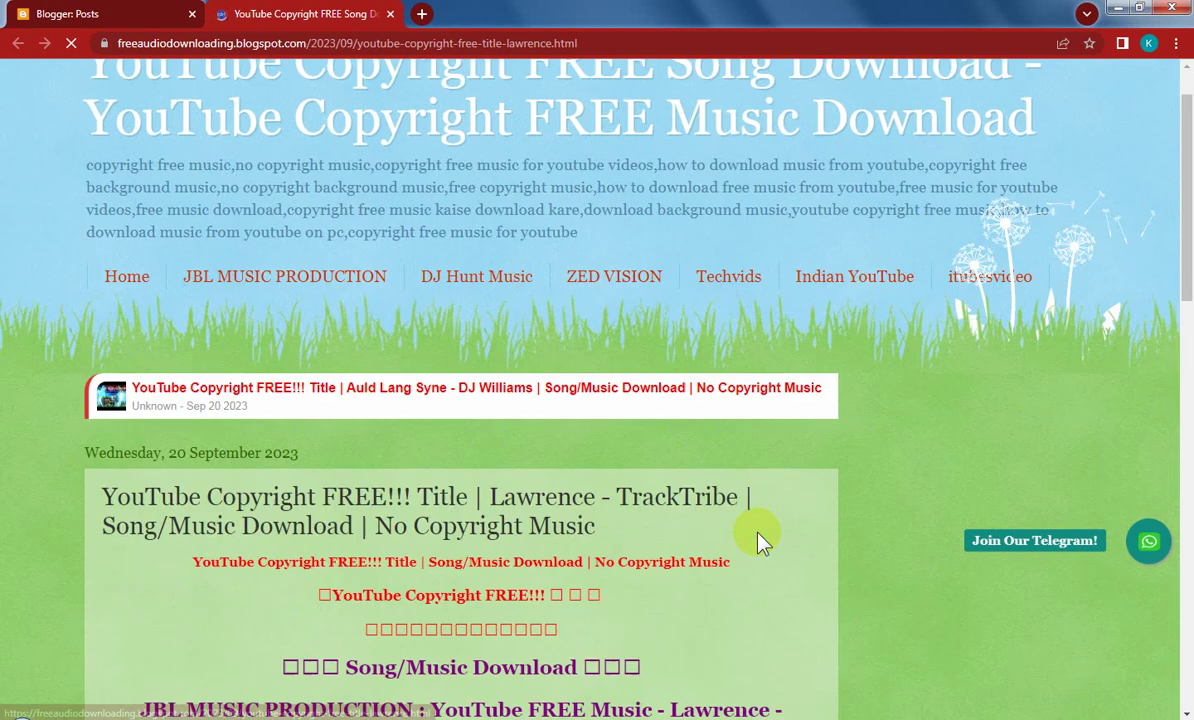
pyautogui.scroll(-7, 763, 540)
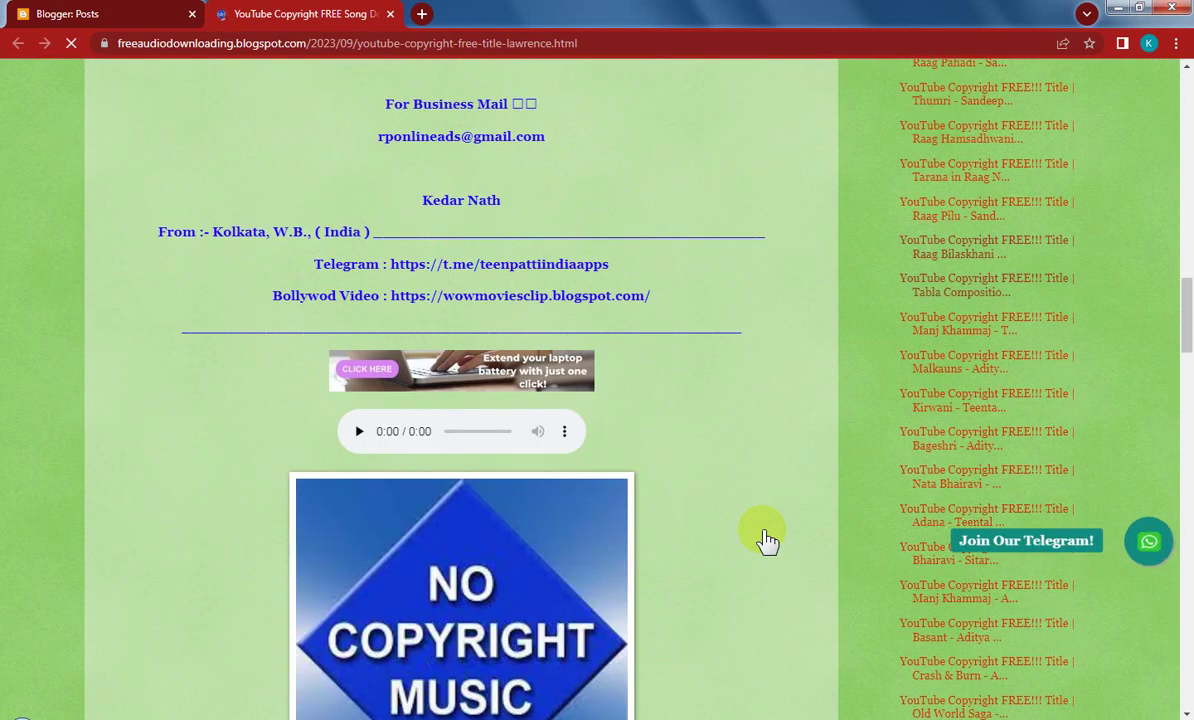
pyautogui.scroll(8, 766, 540)
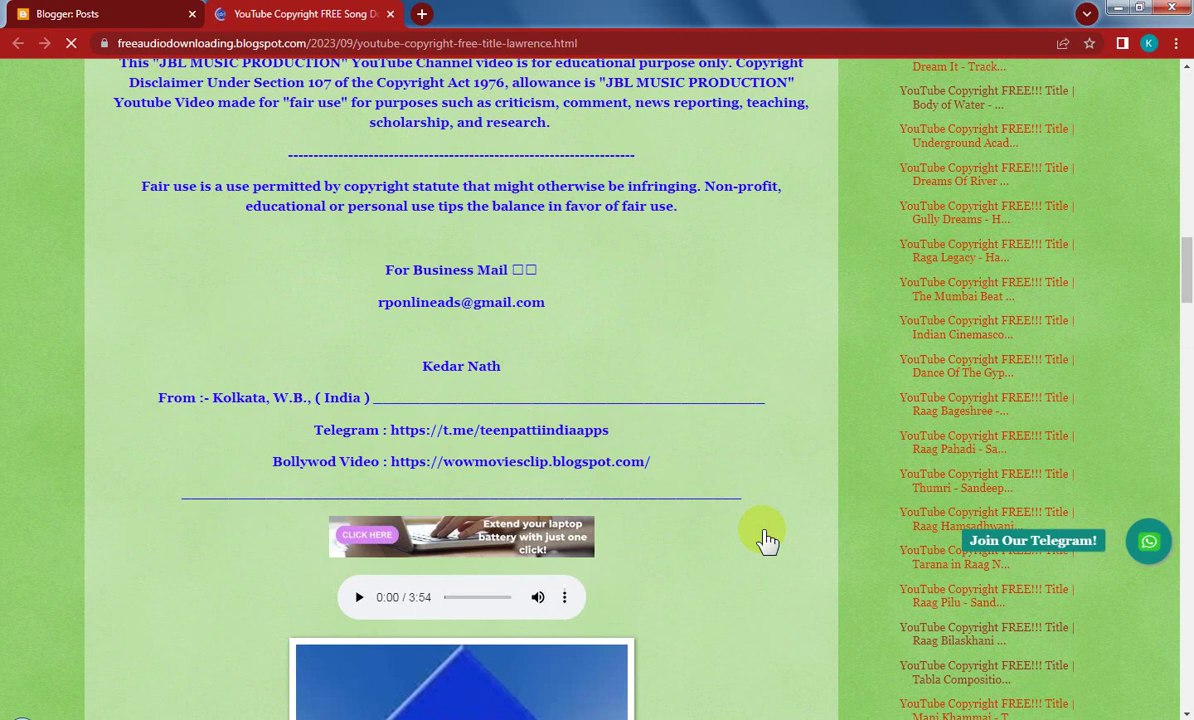
pyautogui.scroll(5, 765, 541)
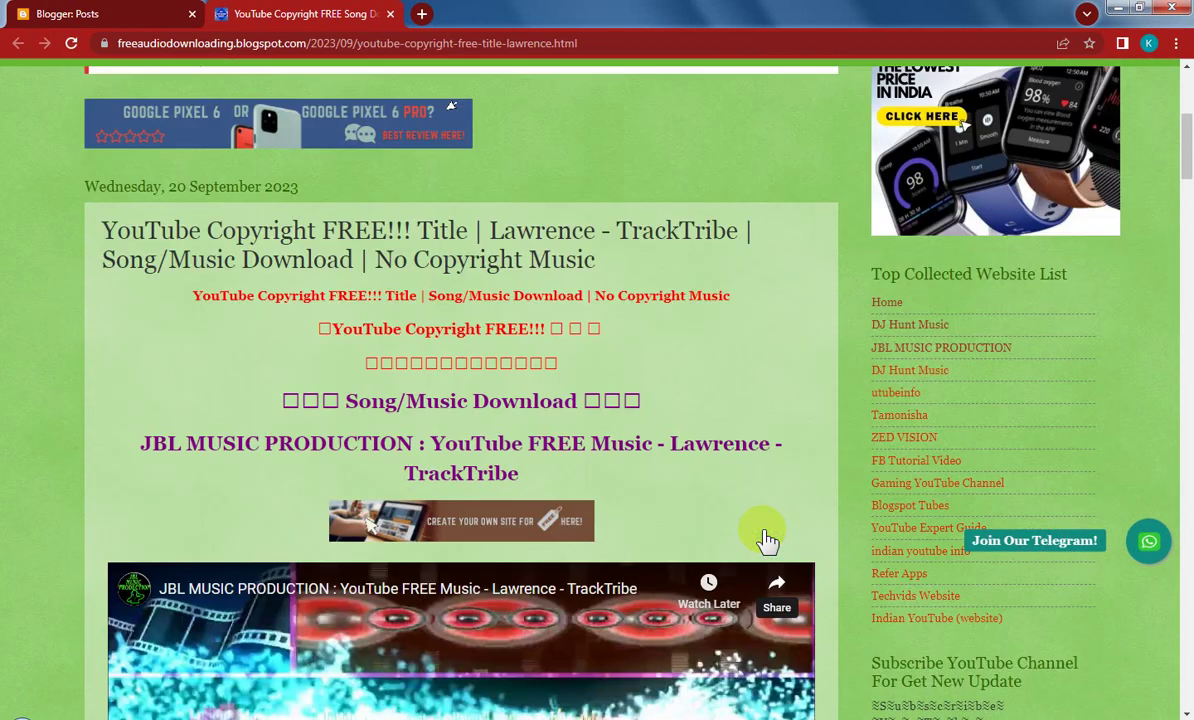
pyautogui.scroll(3, 765, 541)
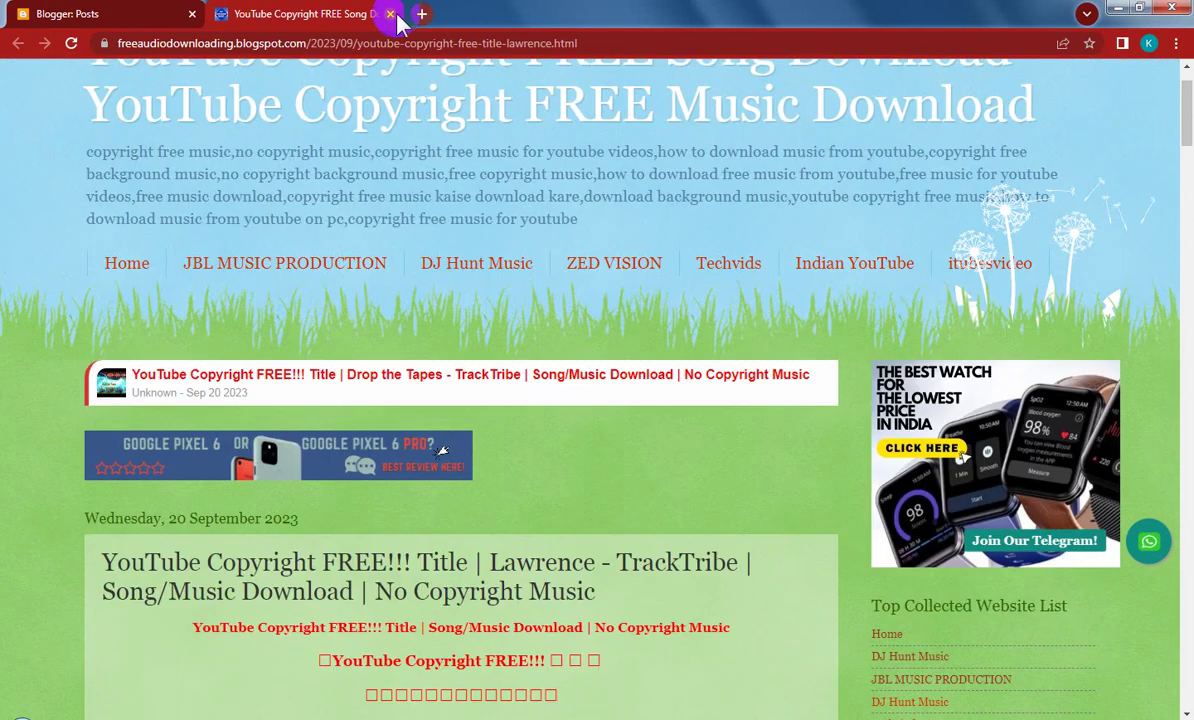
pyautogui.click(390, 14)
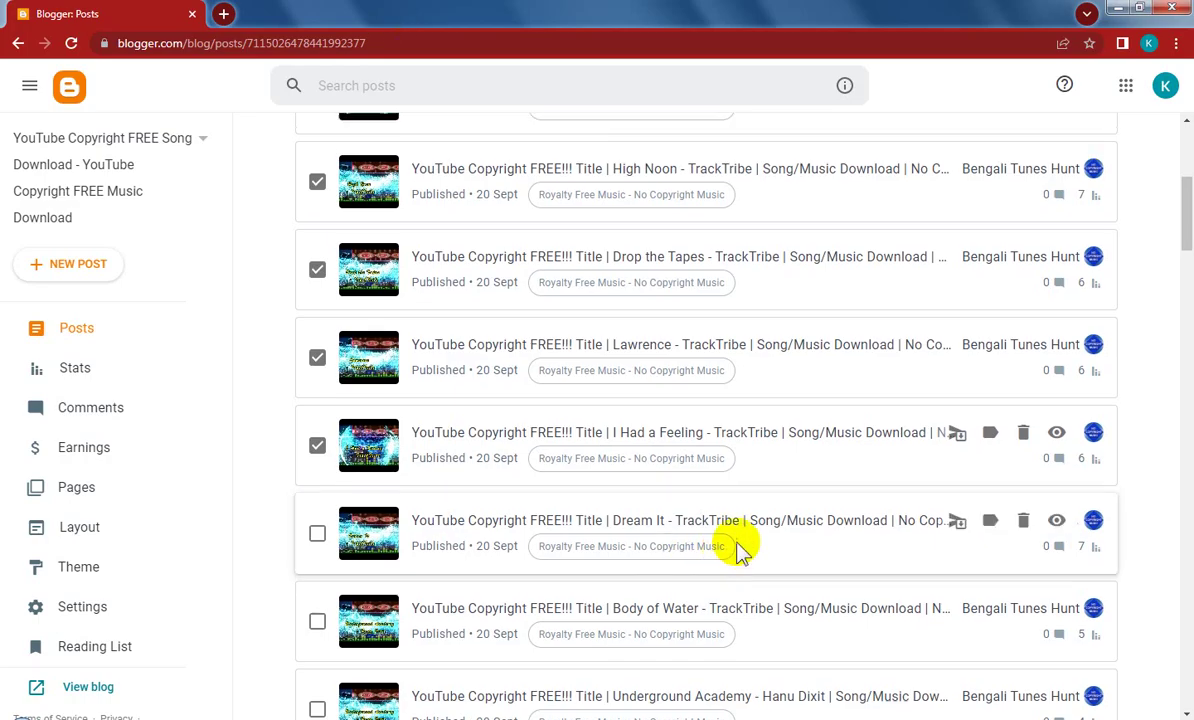
# View the published Auld Lang Syne post, inspect the banner spots around its video and audio player, and close the page
pyautogui.scroll(2, 900, 450)
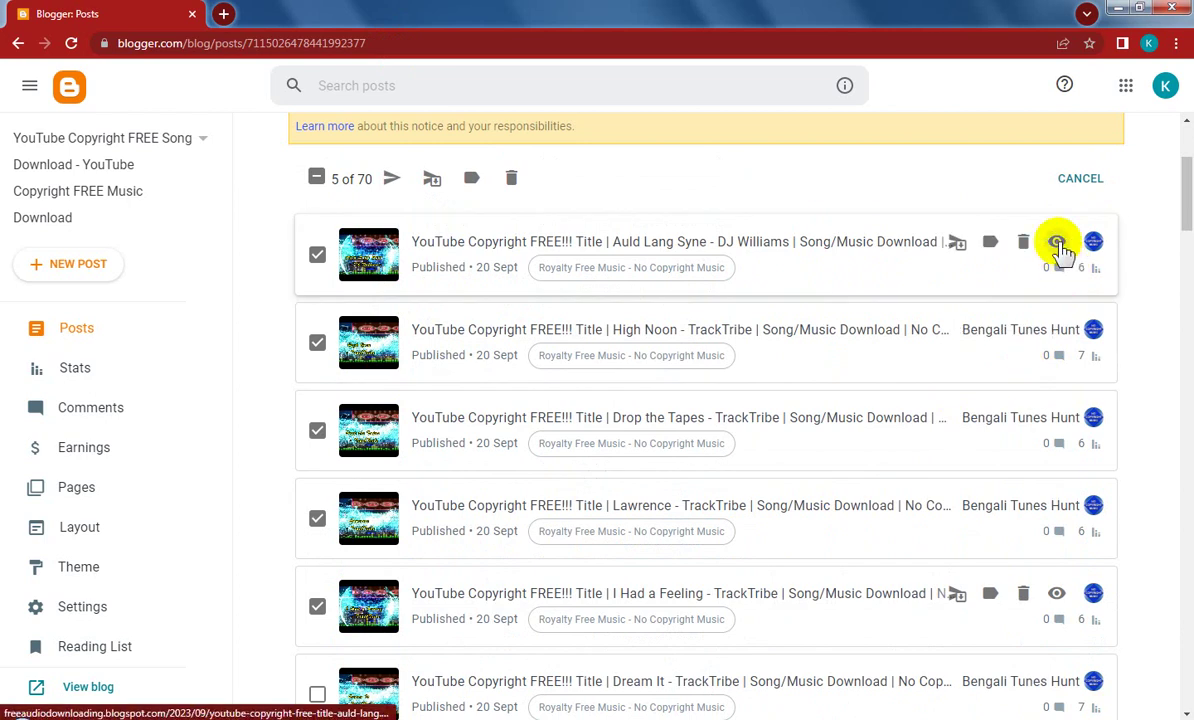
pyautogui.click(1056, 244)
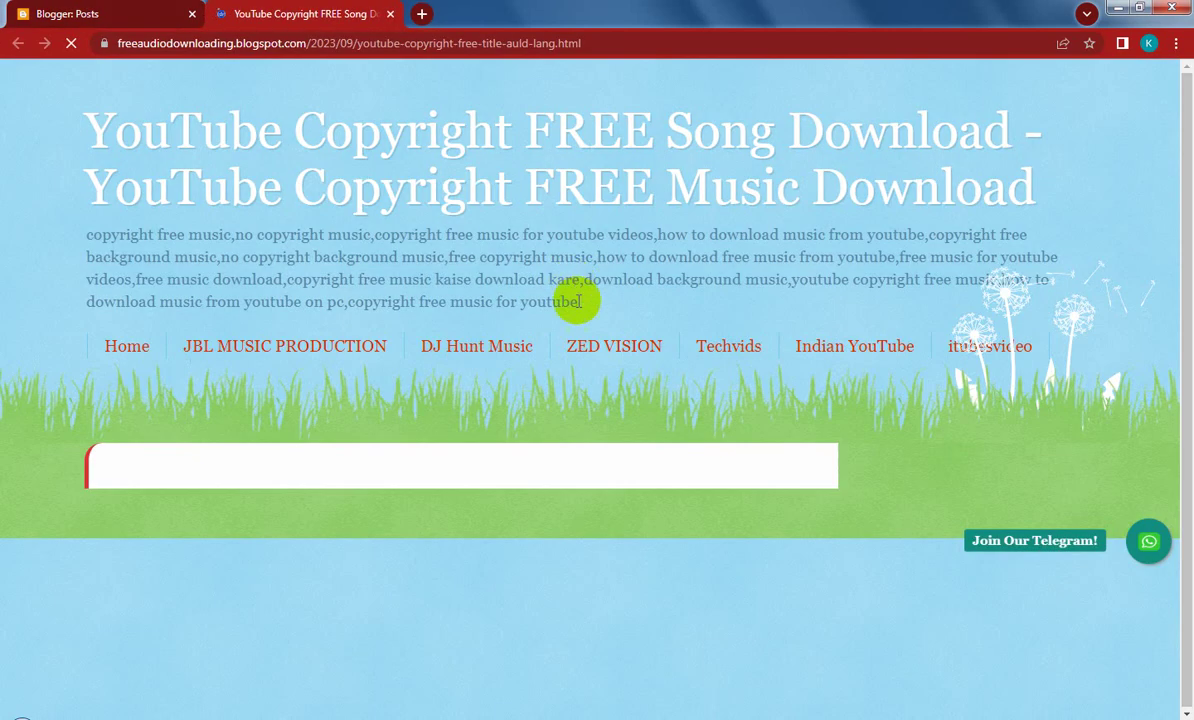
pyautogui.scroll(-5, 690, 474)
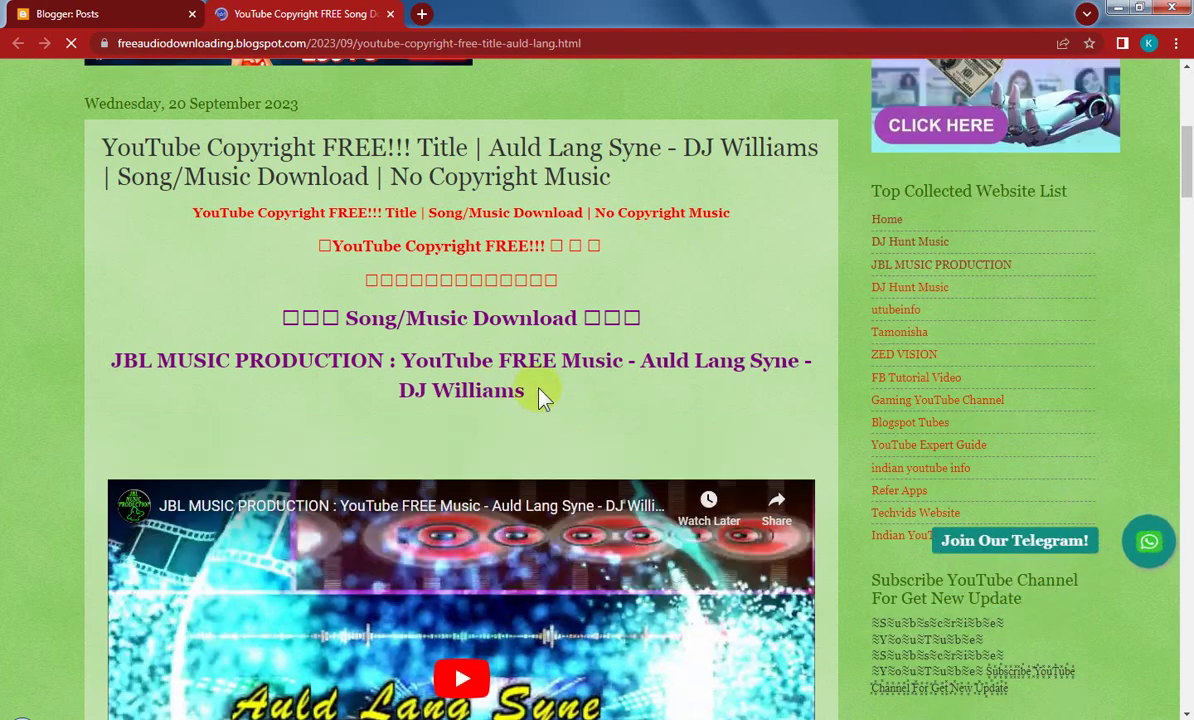
pyautogui.scroll(-2, 540, 398)
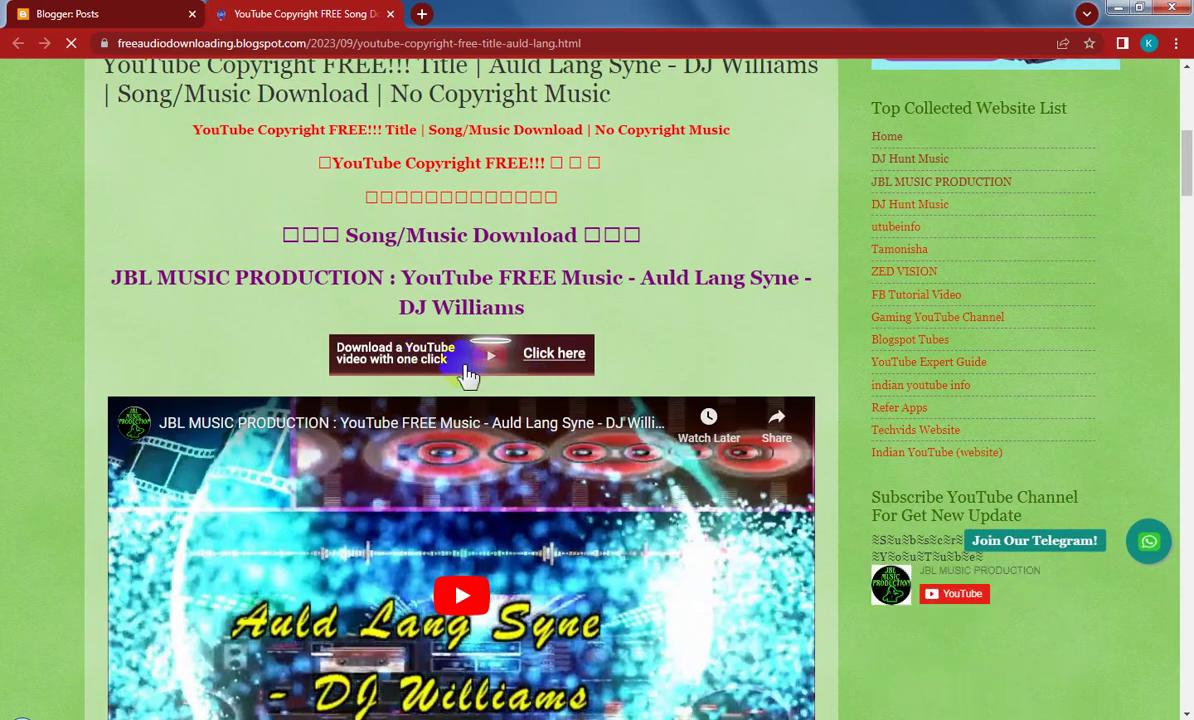
pyautogui.scroll(-3, 600, 450)
pyautogui.scroll(-12, 650, 480)
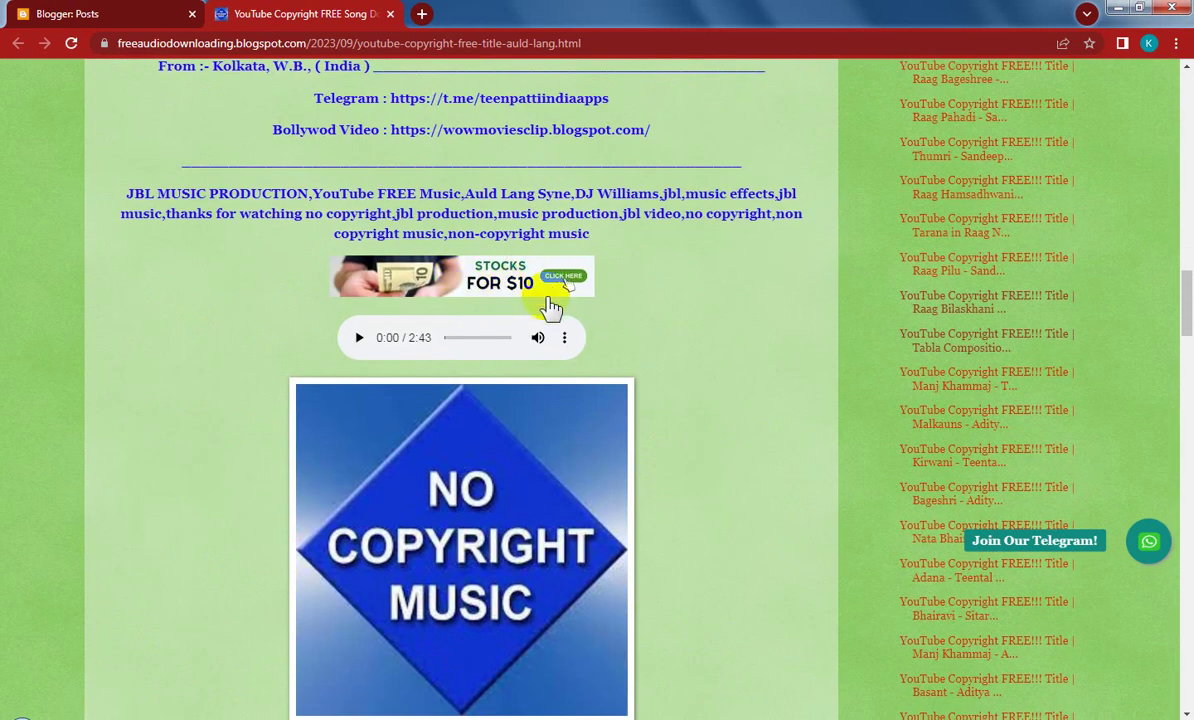
pyautogui.click(390, 14)
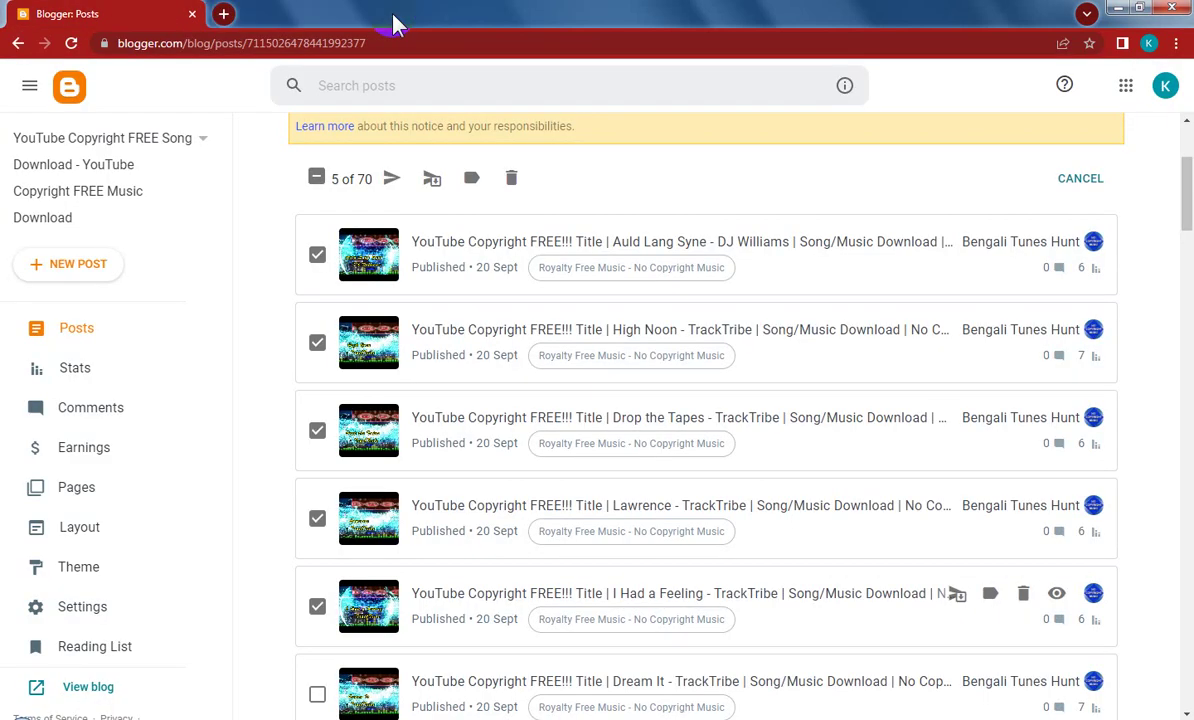
# Select the Dream It, Body of Water and Underground Academy posts in the list and open each for editing in its own browser tab
pyautogui.scroll(-4, 845, 465)
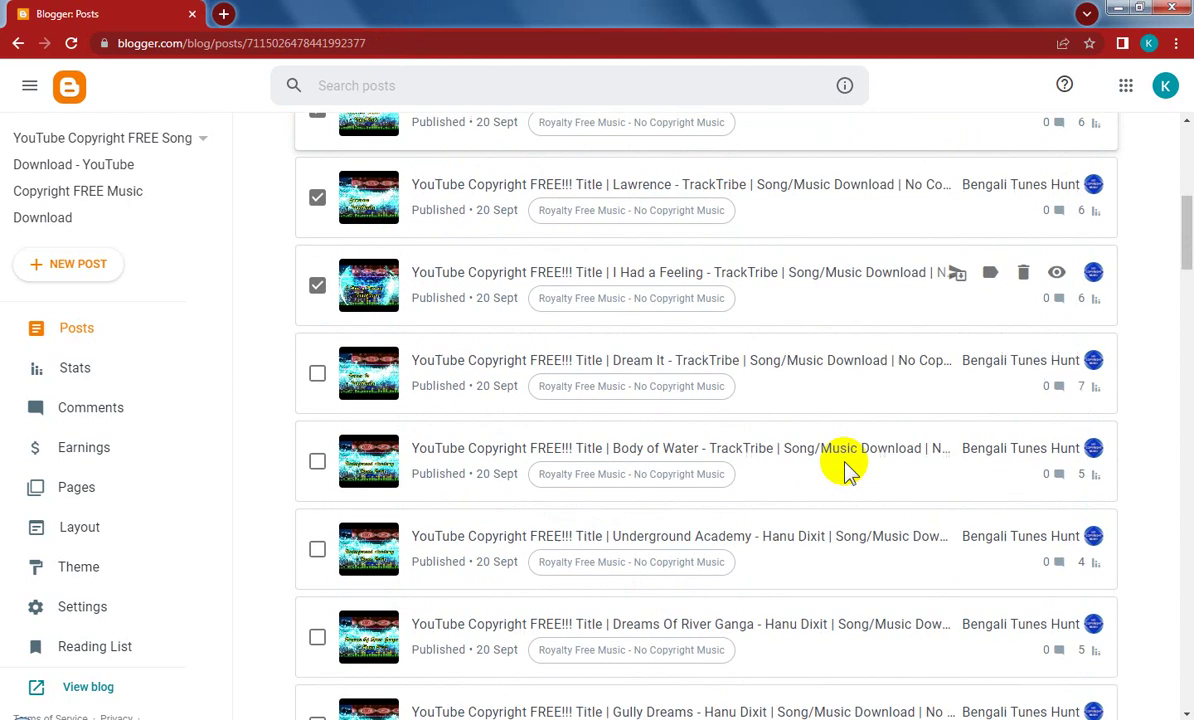
pyautogui.click(317, 280)
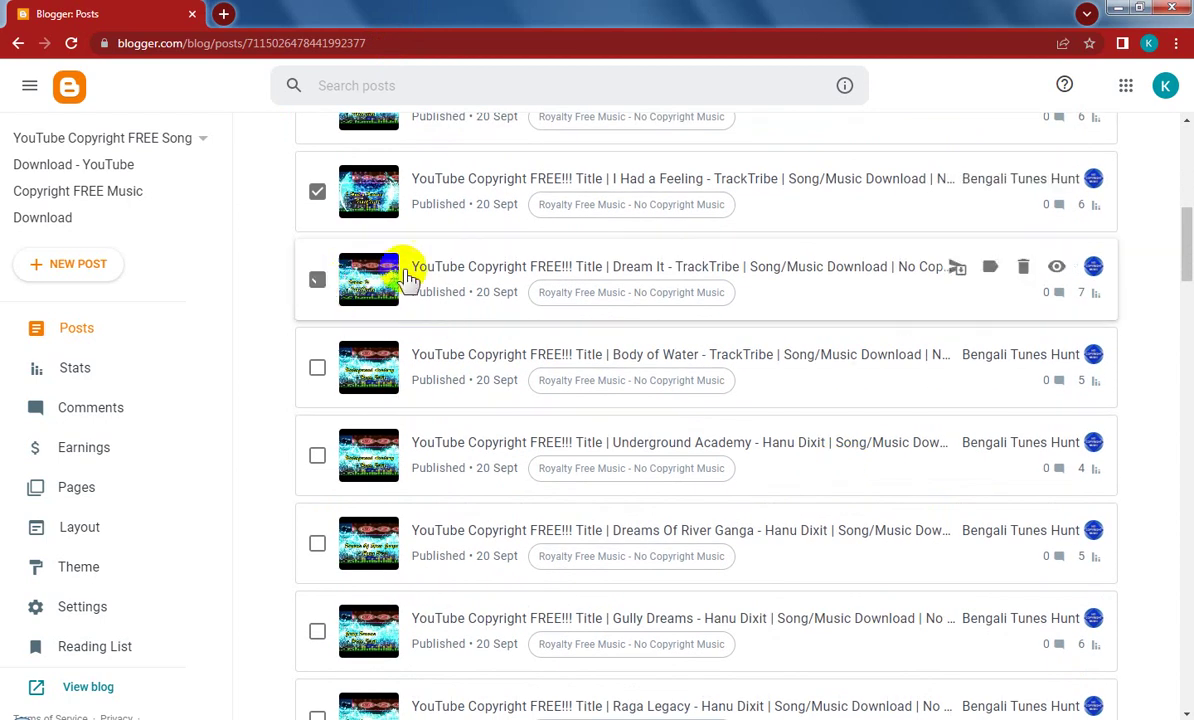
pyautogui.moveTo(453, 268); pyautogui.dragTo(268, 10)
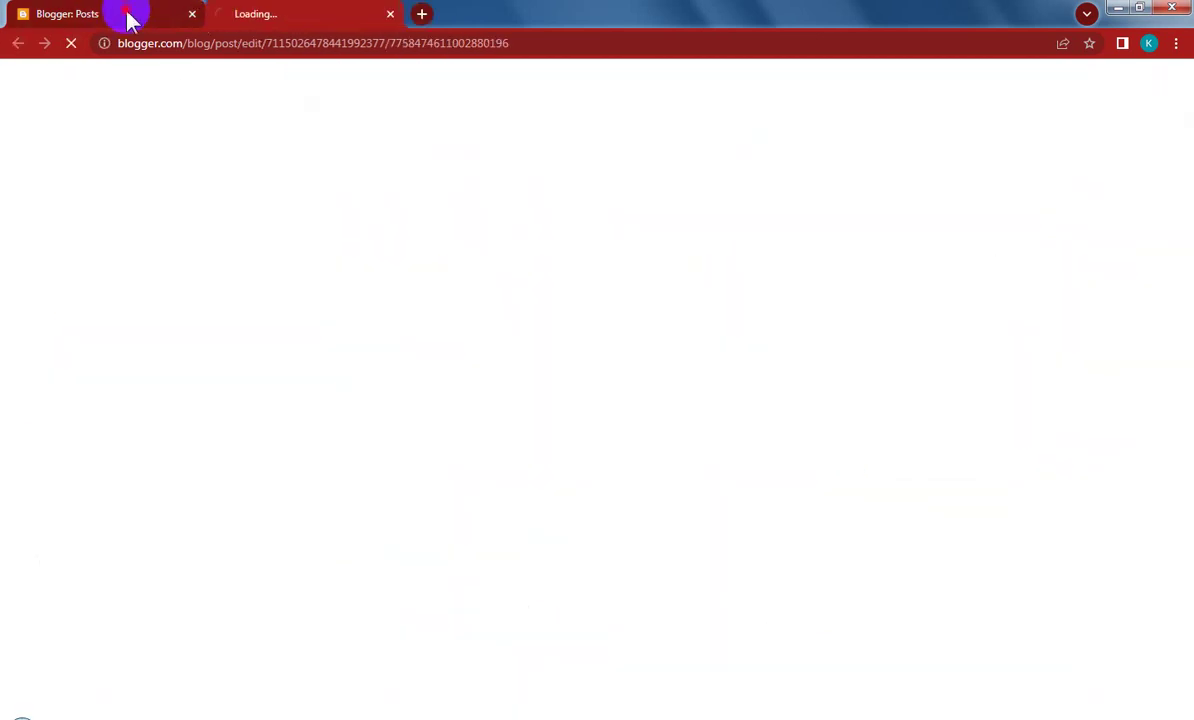
pyautogui.click(128, 16)
pyautogui.click(317, 372)
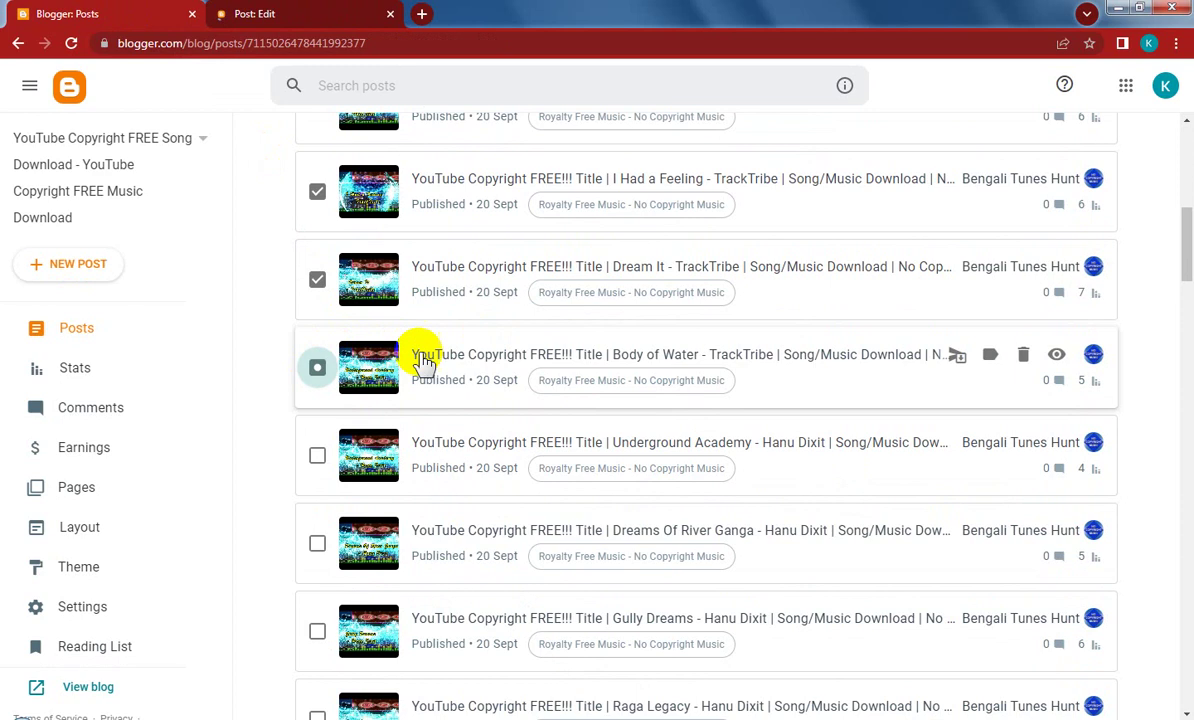
pyautogui.moveTo(426, 358); pyautogui.dragTo(432, 14)
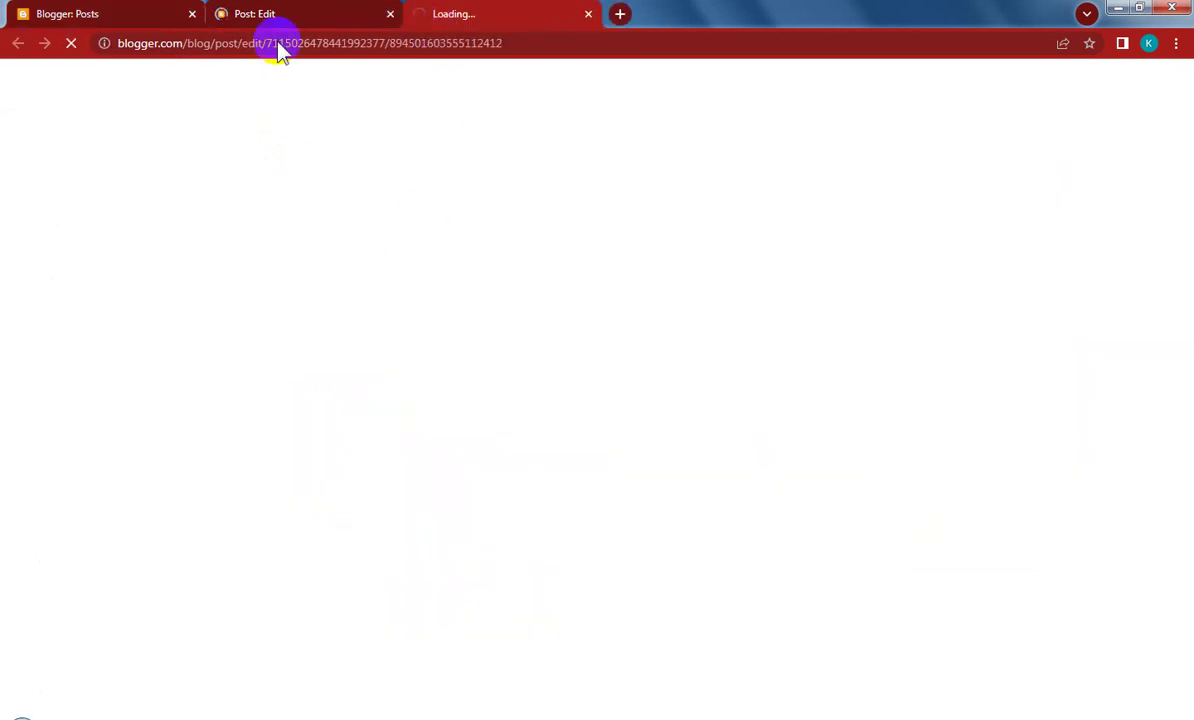
pyautogui.click(112, 11)
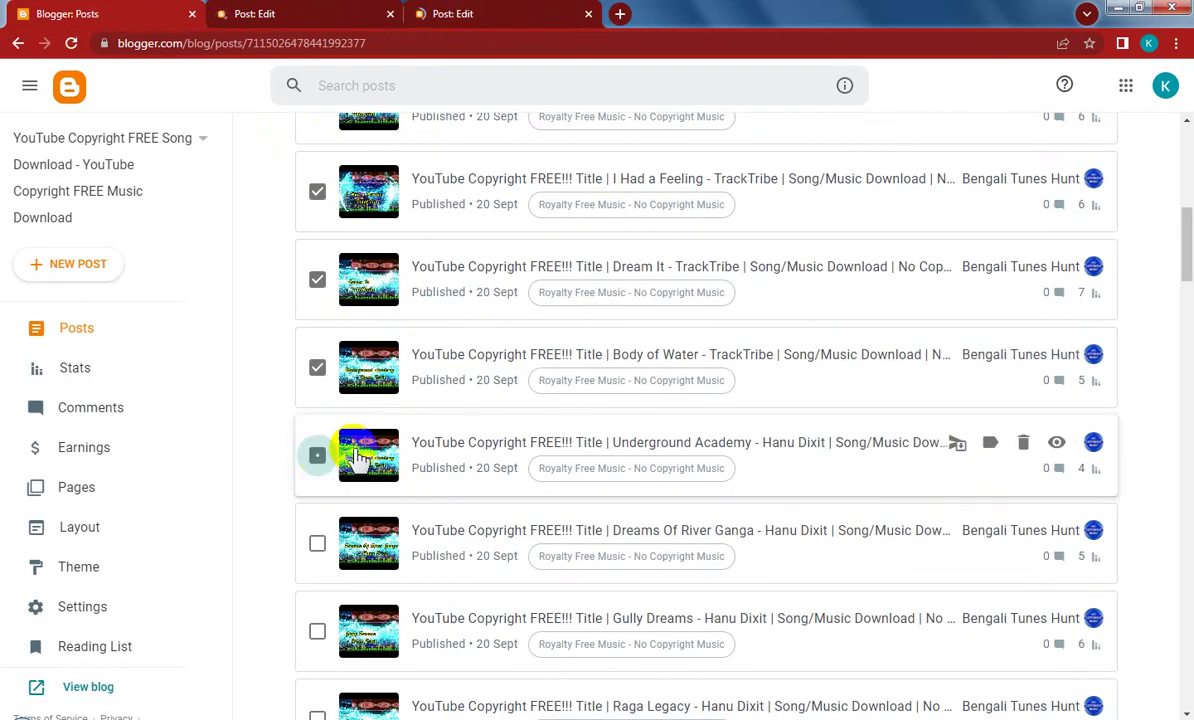
pyautogui.click(317, 455)
pyautogui.moveTo(466, 440); pyautogui.dragTo(650, 14)
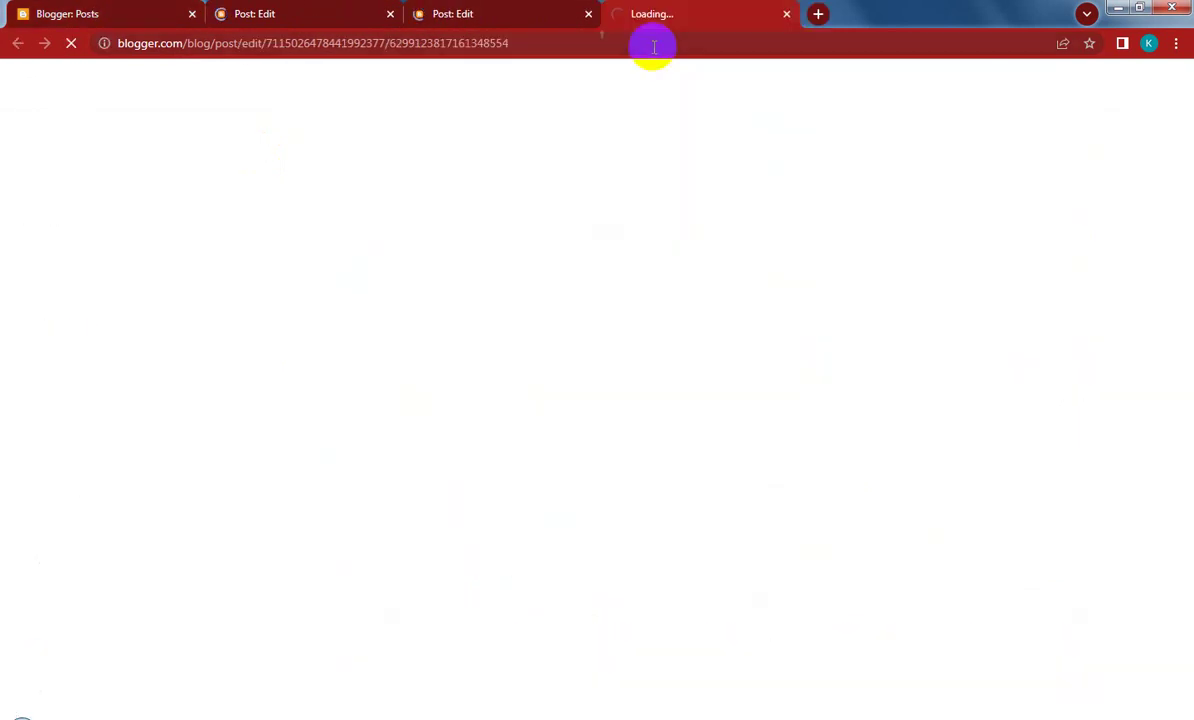
# Switch the Dream It, Body of Water and Underground Academy posts from HTML to Compose view, accepting the mode switch
pyautogui.click(295, 18)
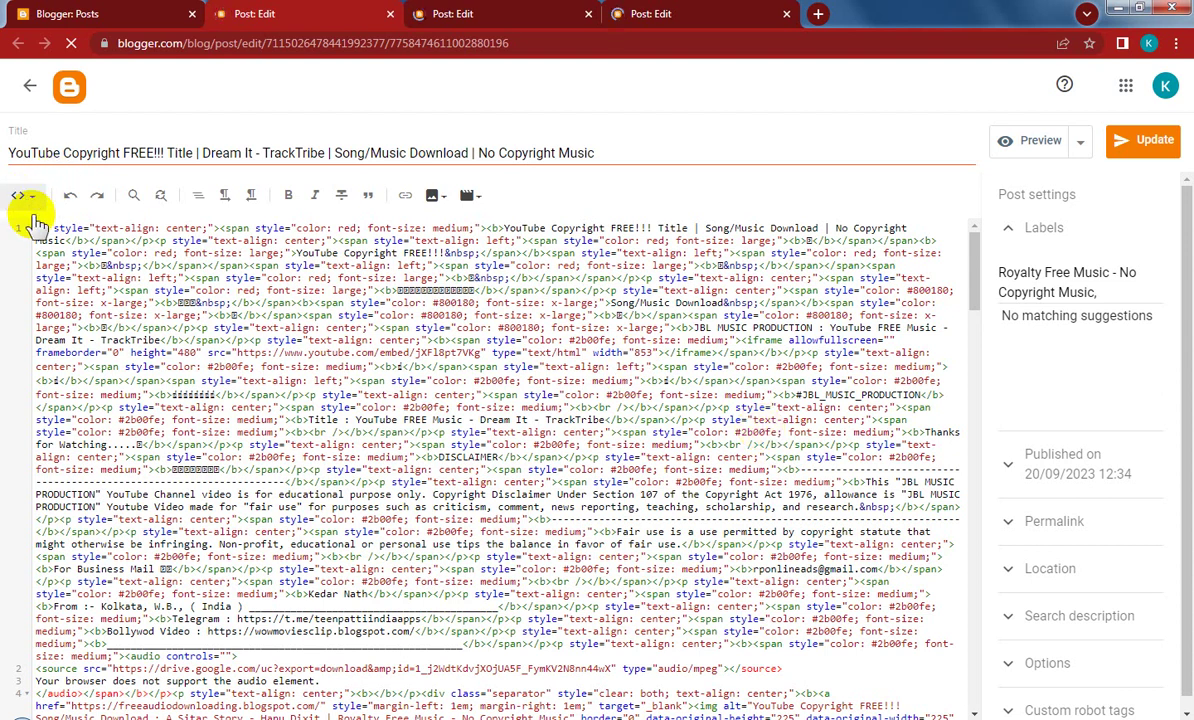
pyautogui.click(26, 197)
pyautogui.click(53, 235)
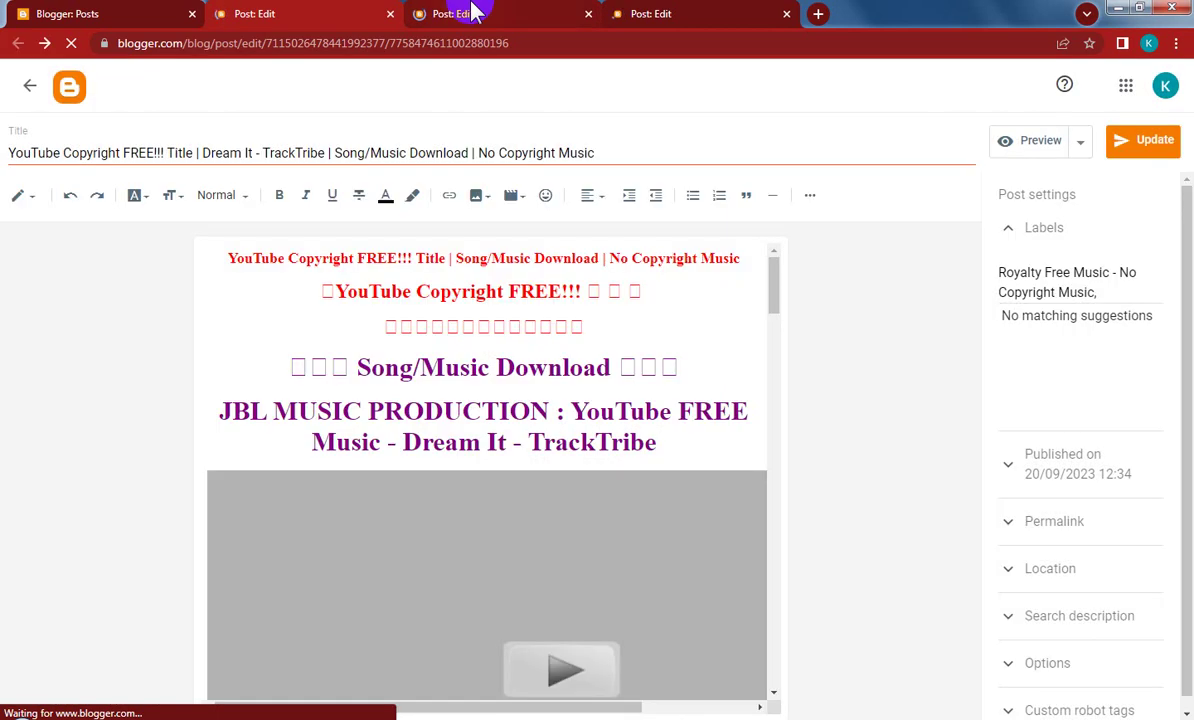
pyautogui.click(473, 13)
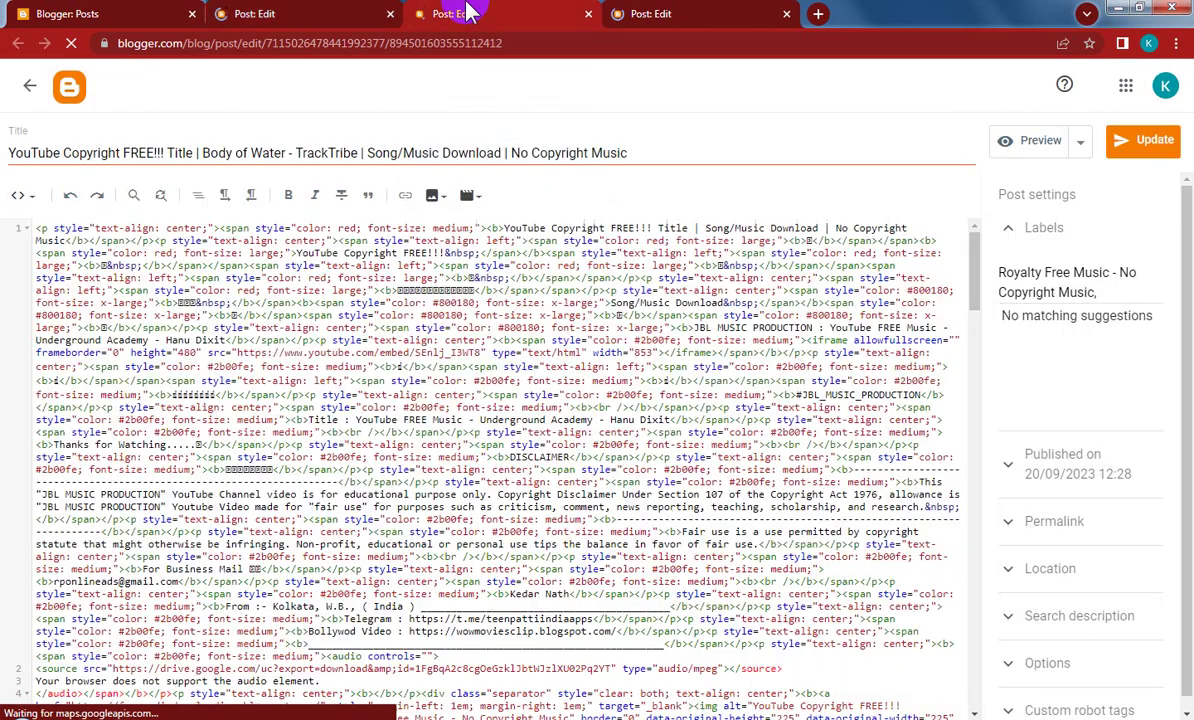
pyautogui.click(22, 201)
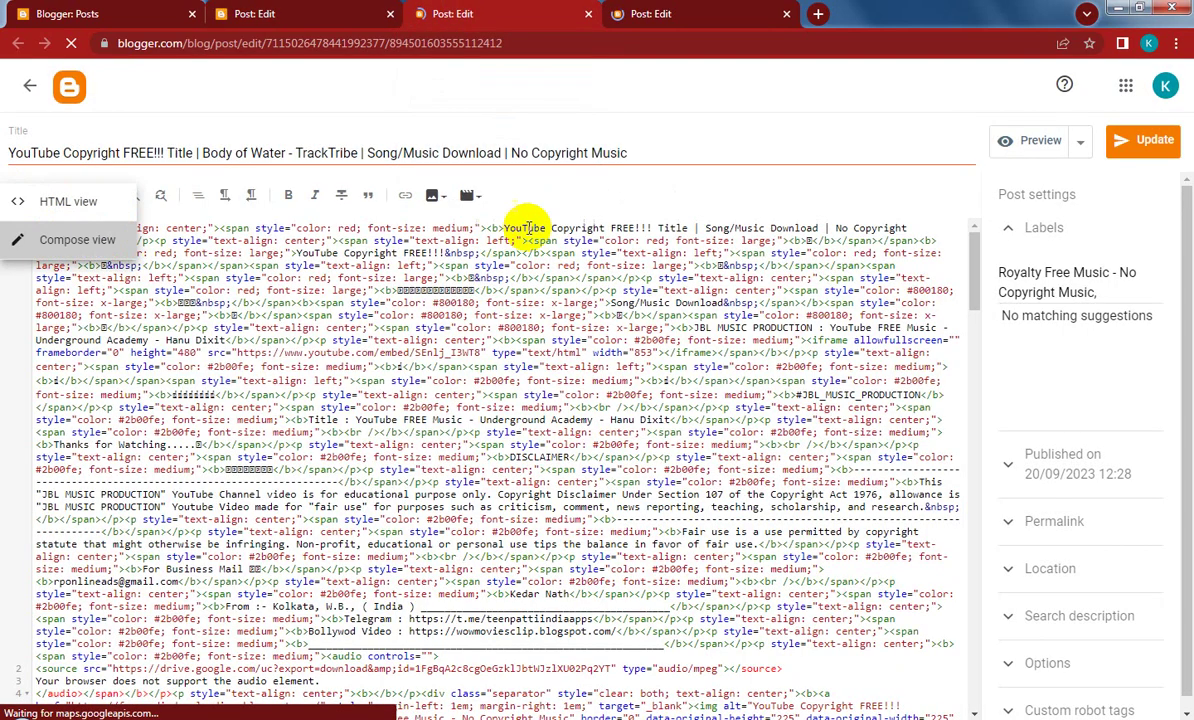
pyautogui.click(713, 395)
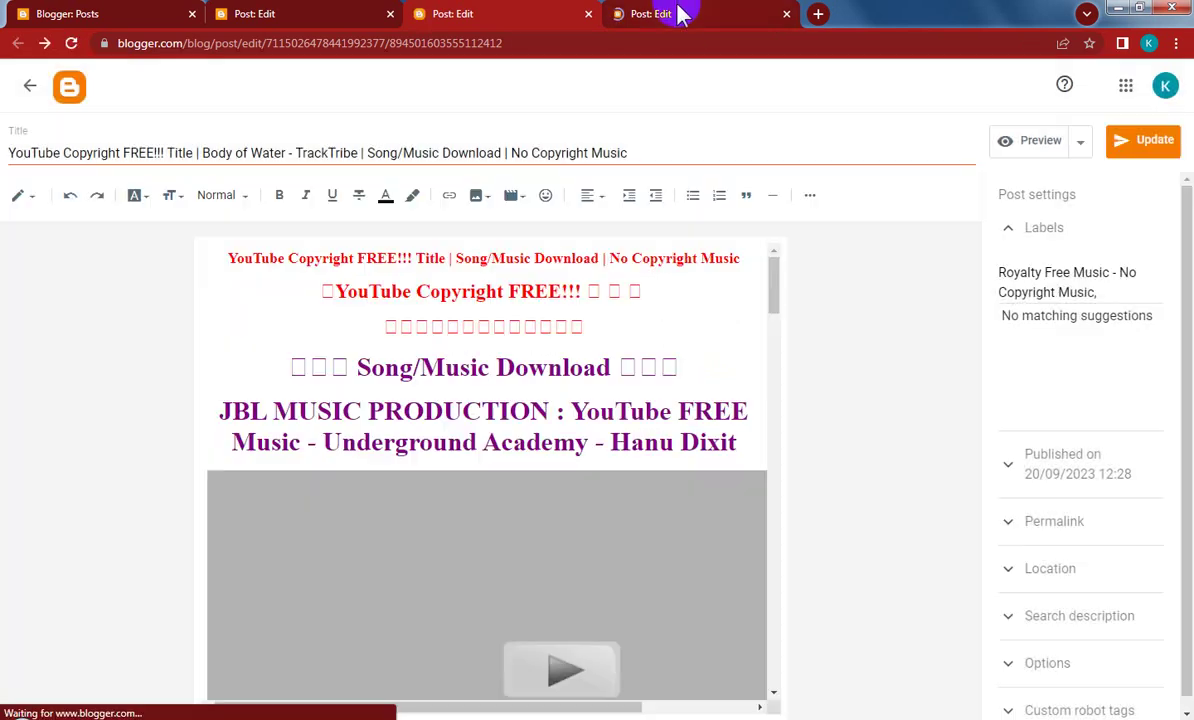
pyautogui.click(680, 12)
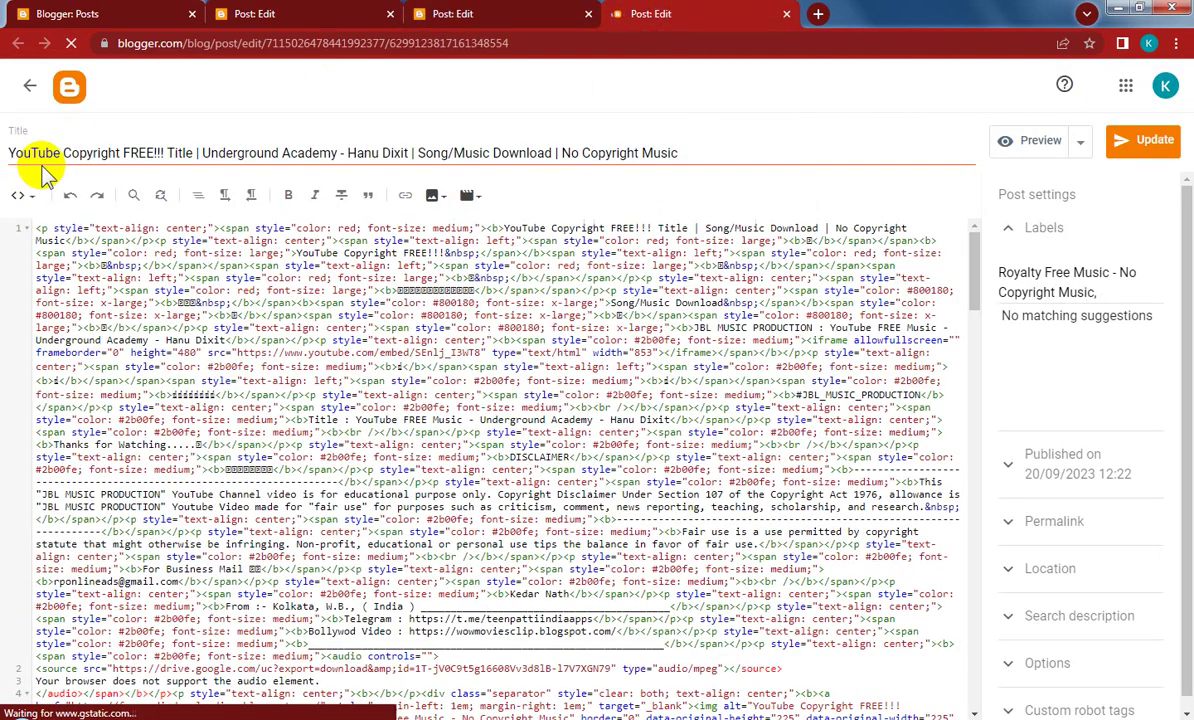
pyautogui.click(17, 199)
pyautogui.click(45, 234)
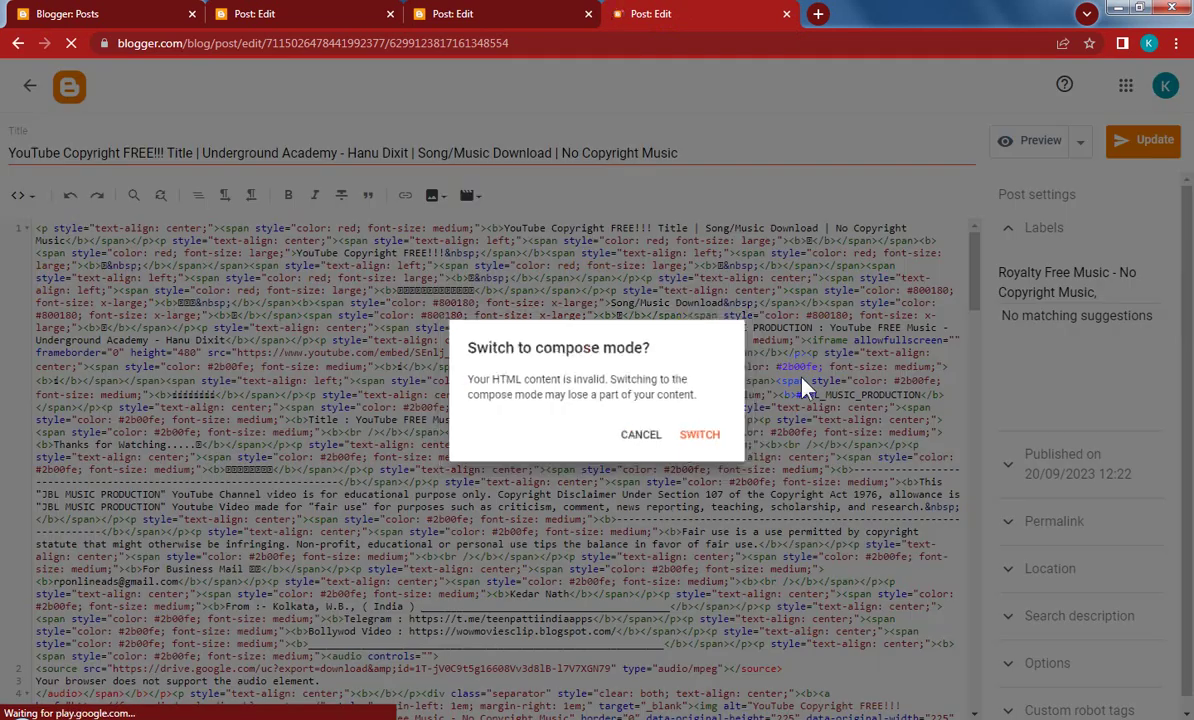
pyautogui.click(710, 437)
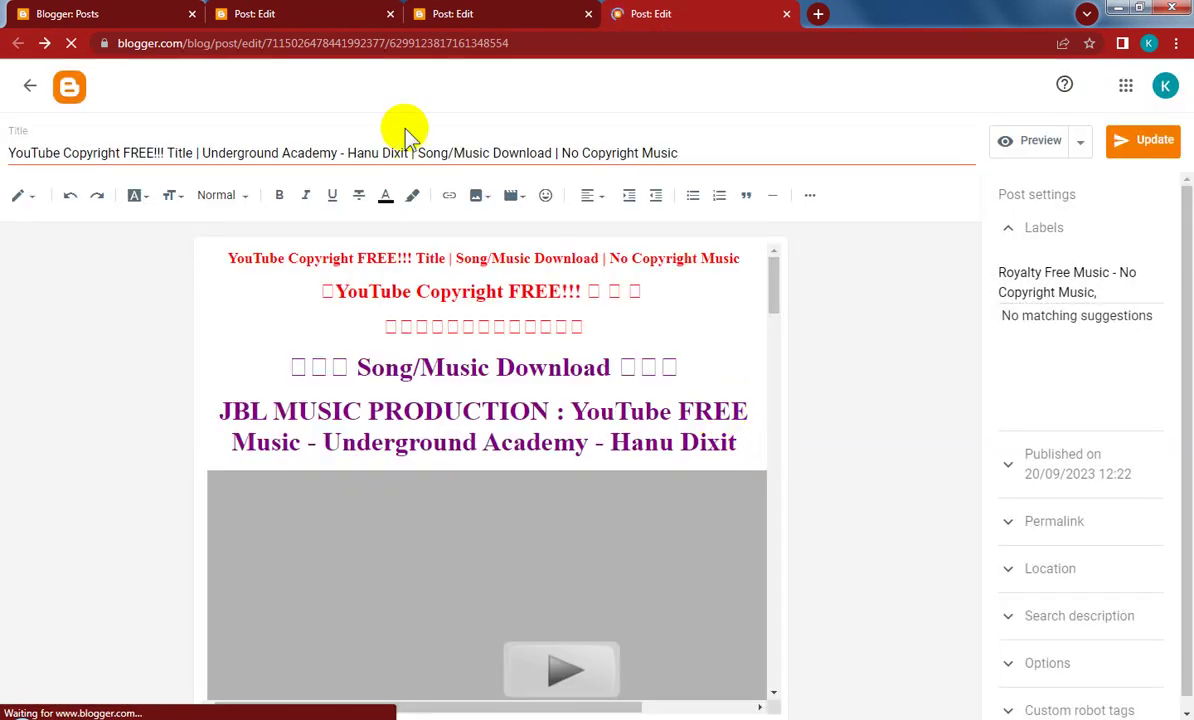
# In the Dream It post, add an "ads" line above the video and another below the underscore line above the No Copyright Music image
pyautogui.click(313, 12)
pyautogui.click(650, 415)
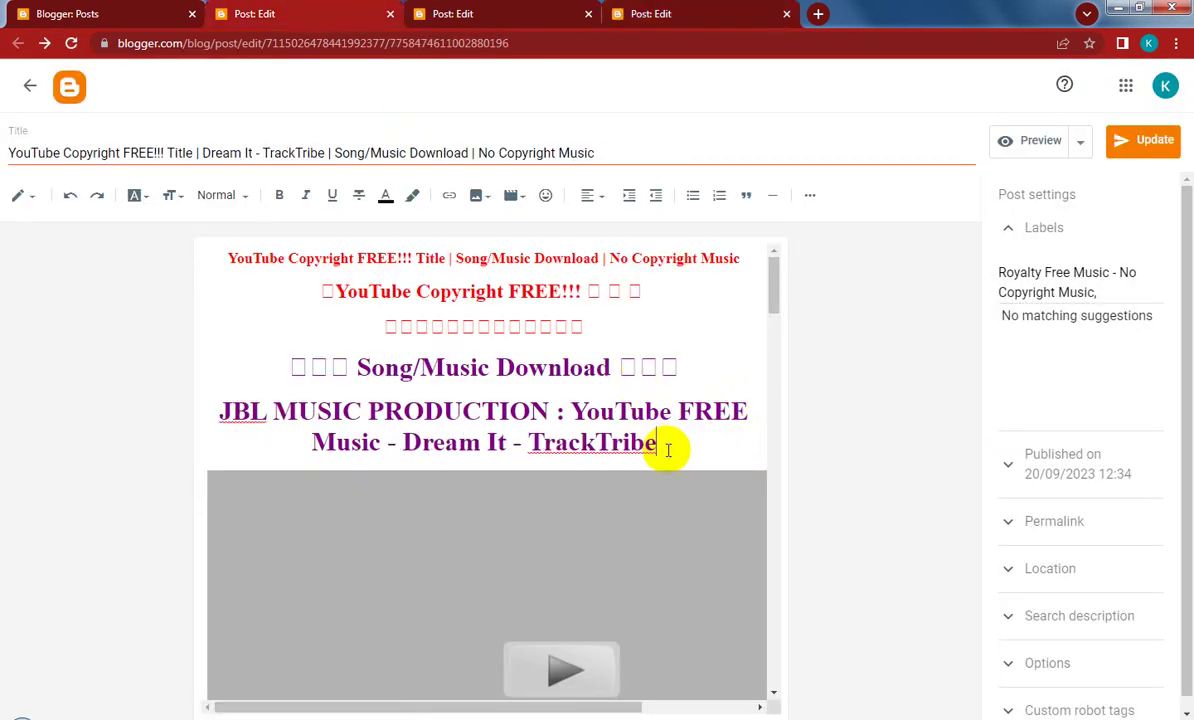
pyautogui.press('Return')
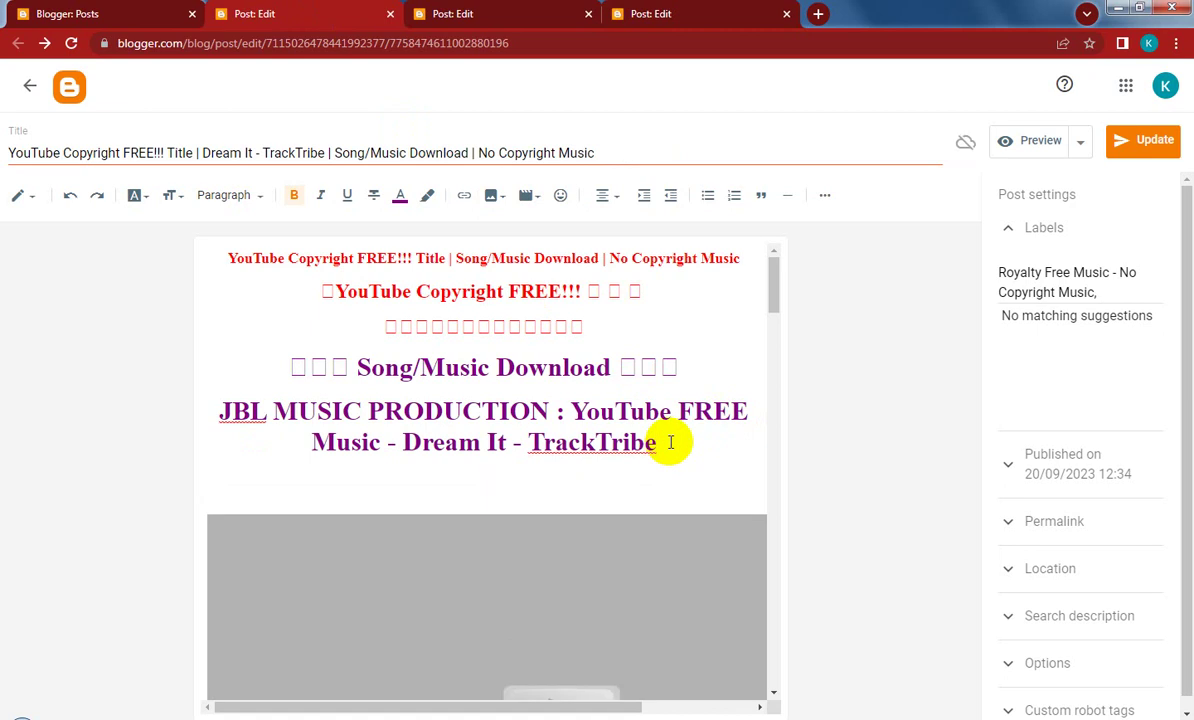
pyautogui.scroll(-10, 670, 442)
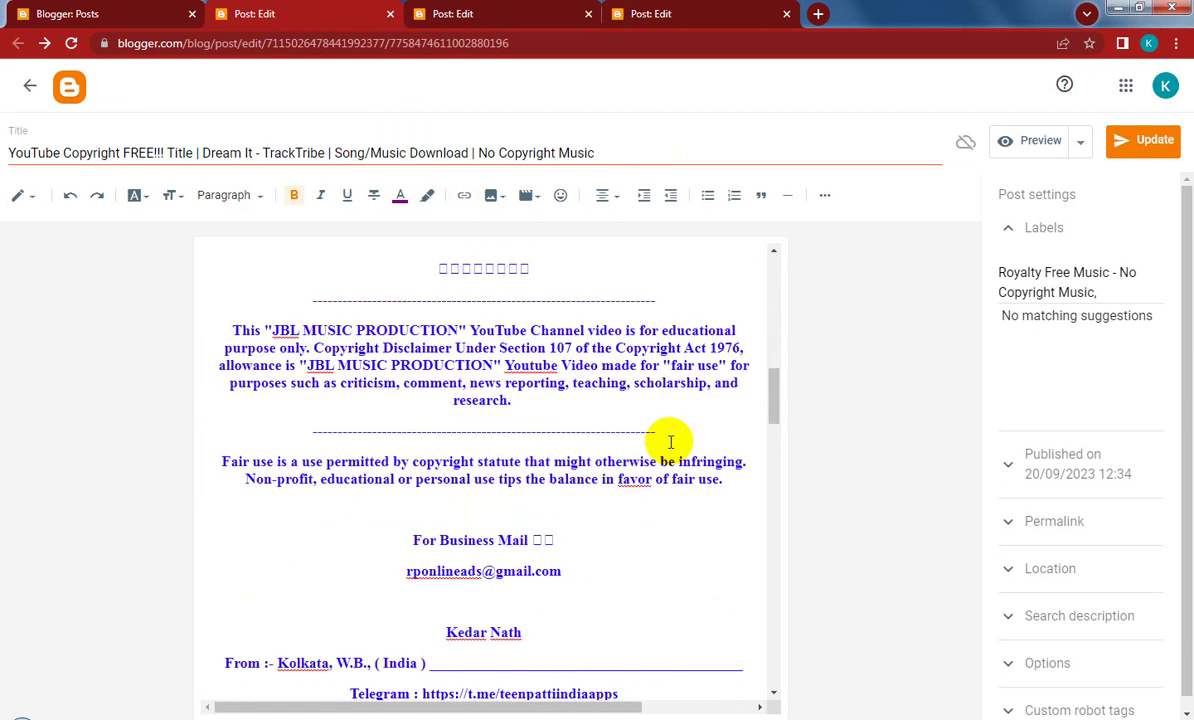
pyautogui.scroll(-2, 668, 430)
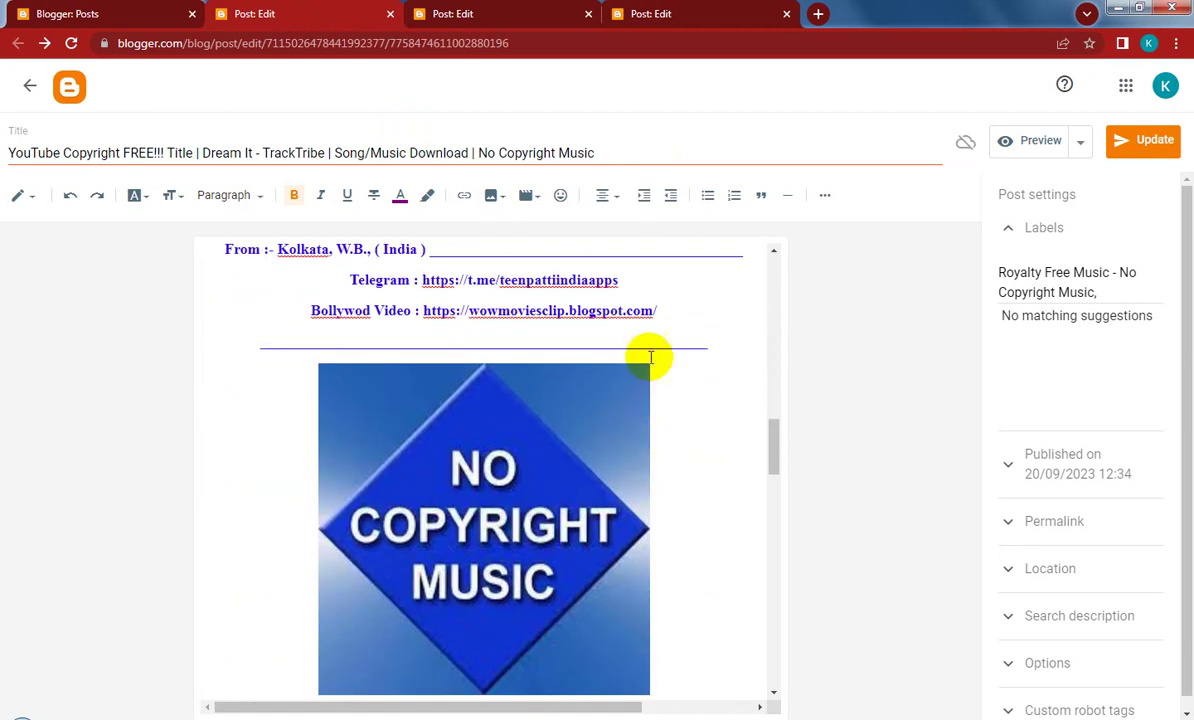
pyautogui.click(724, 348)
pyautogui.press('Return')
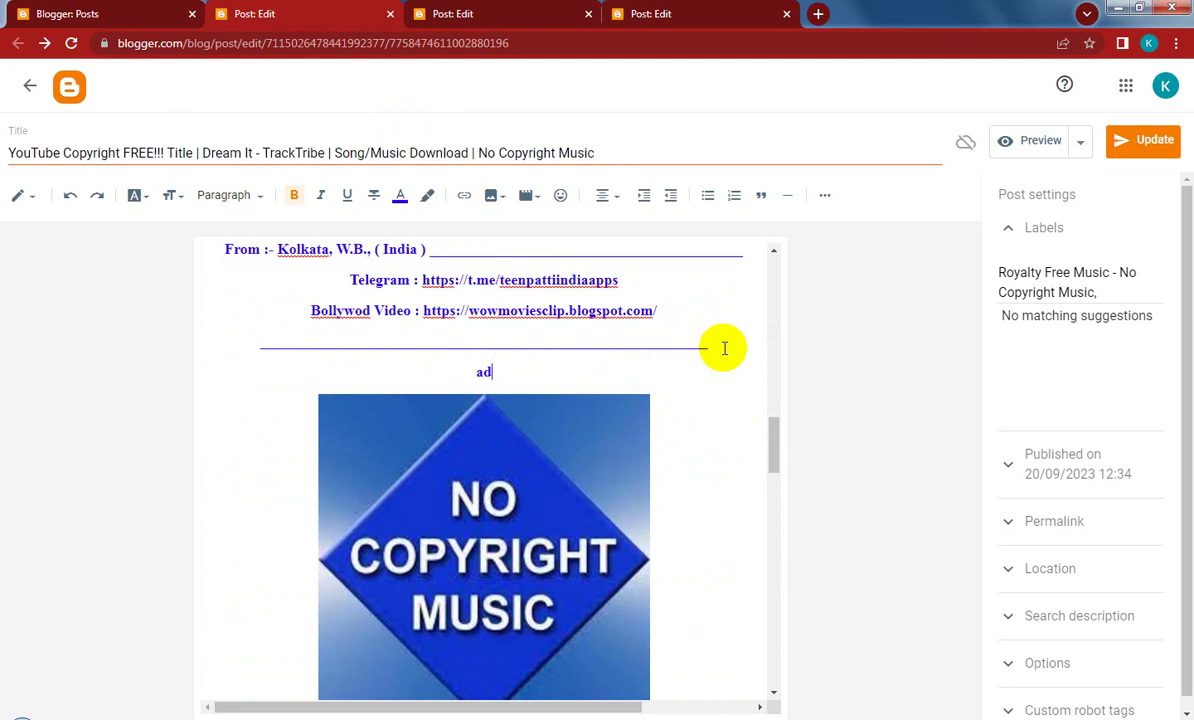
# In the Body of Water post, add an "ads" placeholder line above the video and one above the No Copyright Music image
pyautogui.click(478, 12)
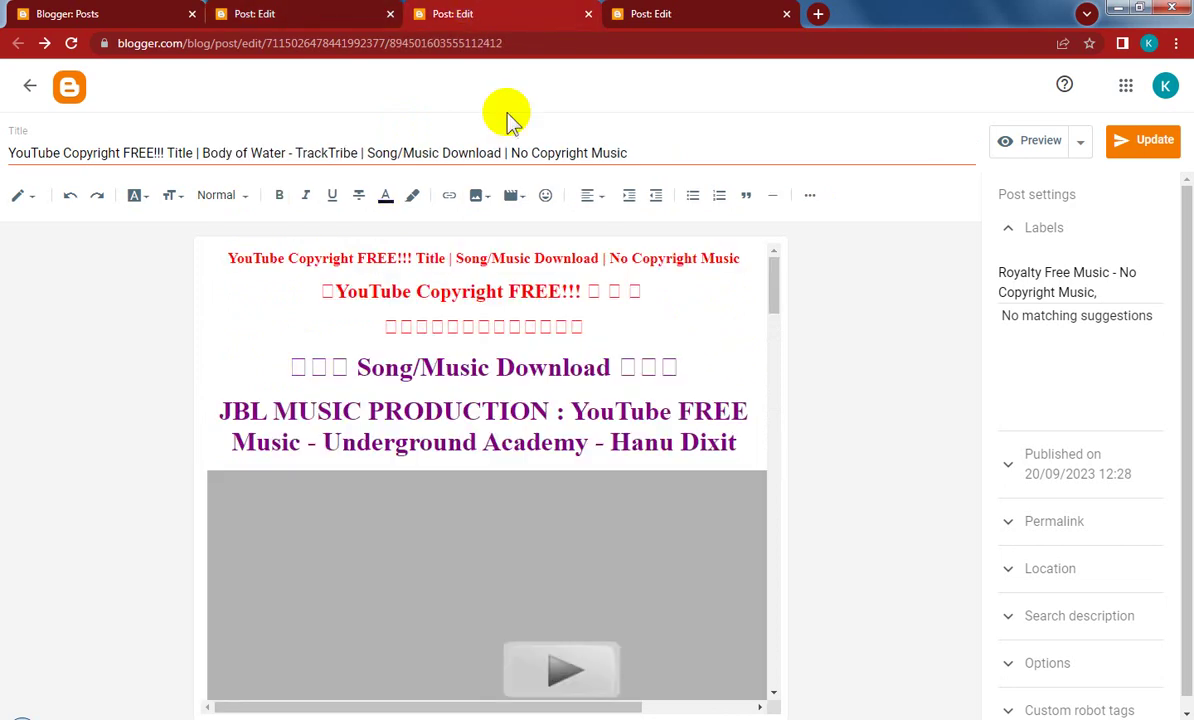
pyautogui.click(743, 443)
pyautogui.press('Return')
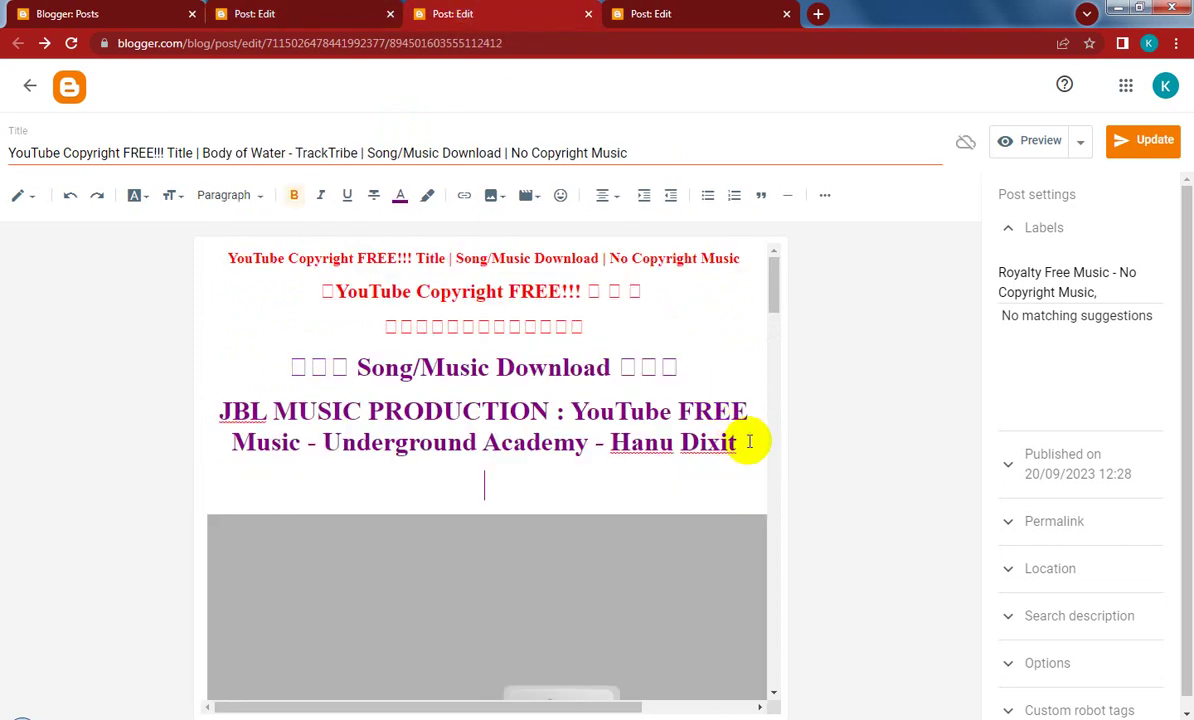
pyautogui.scroll(-15, 719, 442)
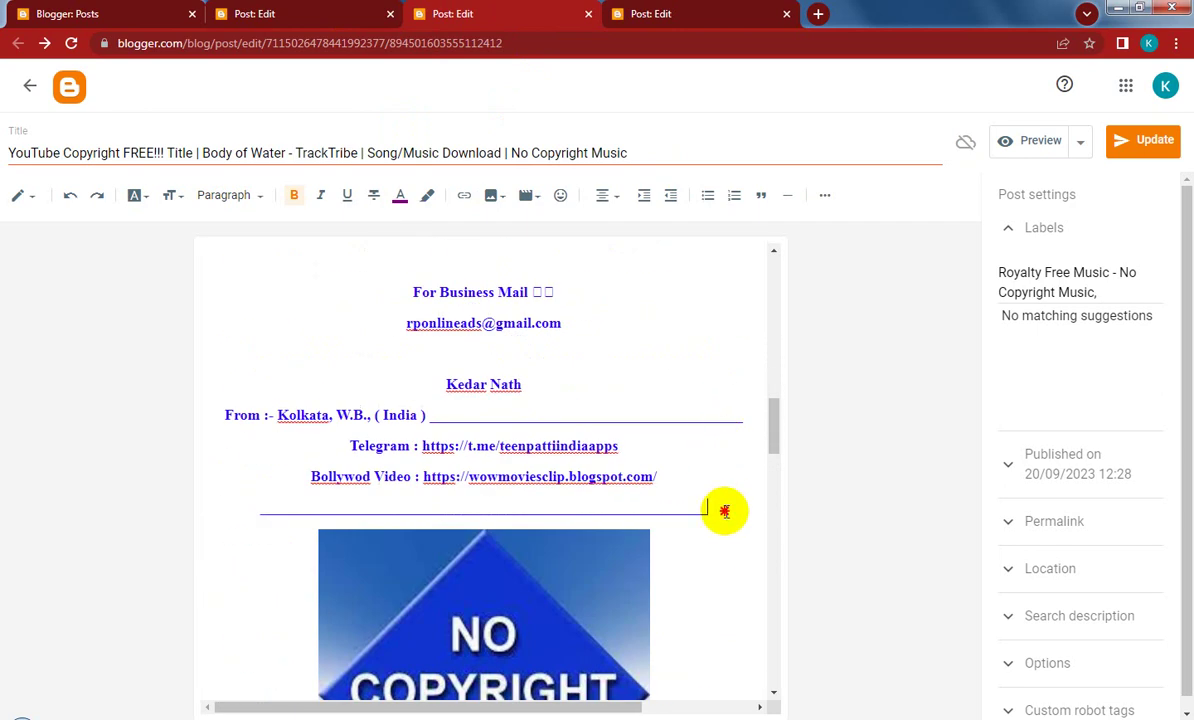
pyautogui.click(726, 512)
pyautogui.press('Return')
pyautogui.write('ad')
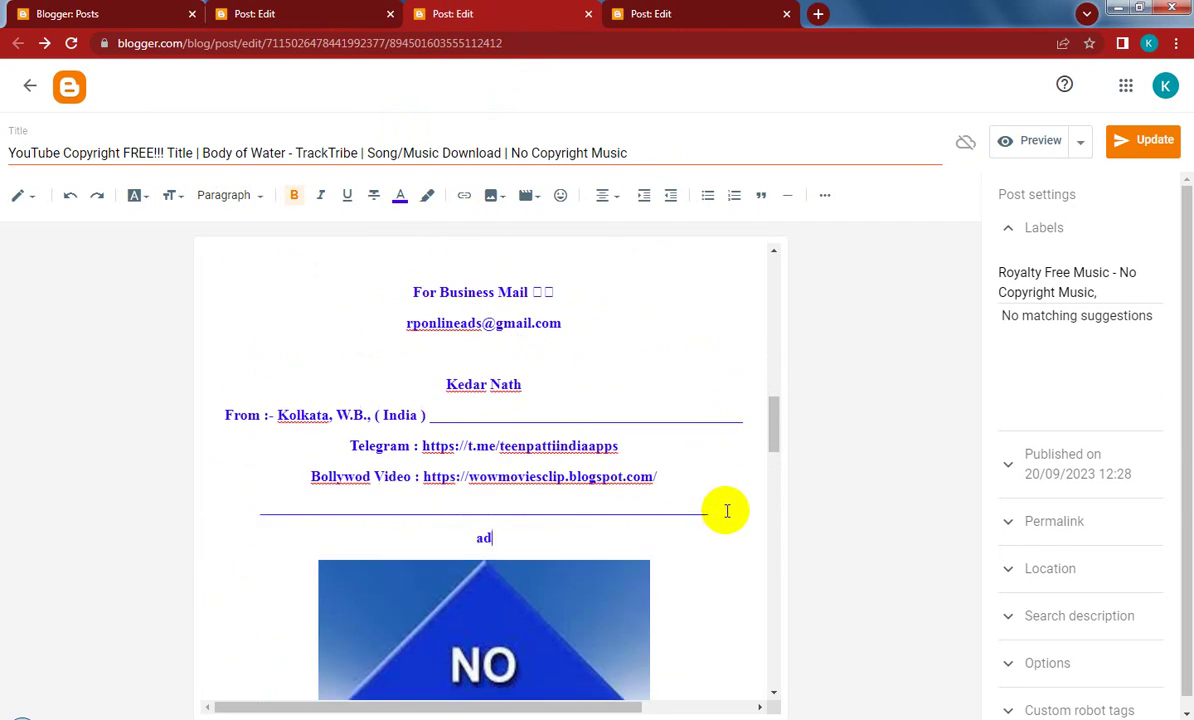
pyautogui.write('s')
# Add "ads" placeholder lines to the Underground Academy post, under the title heading and under the underscore line before the image
pyautogui.click(672, 12)
pyautogui.click(747, 448)
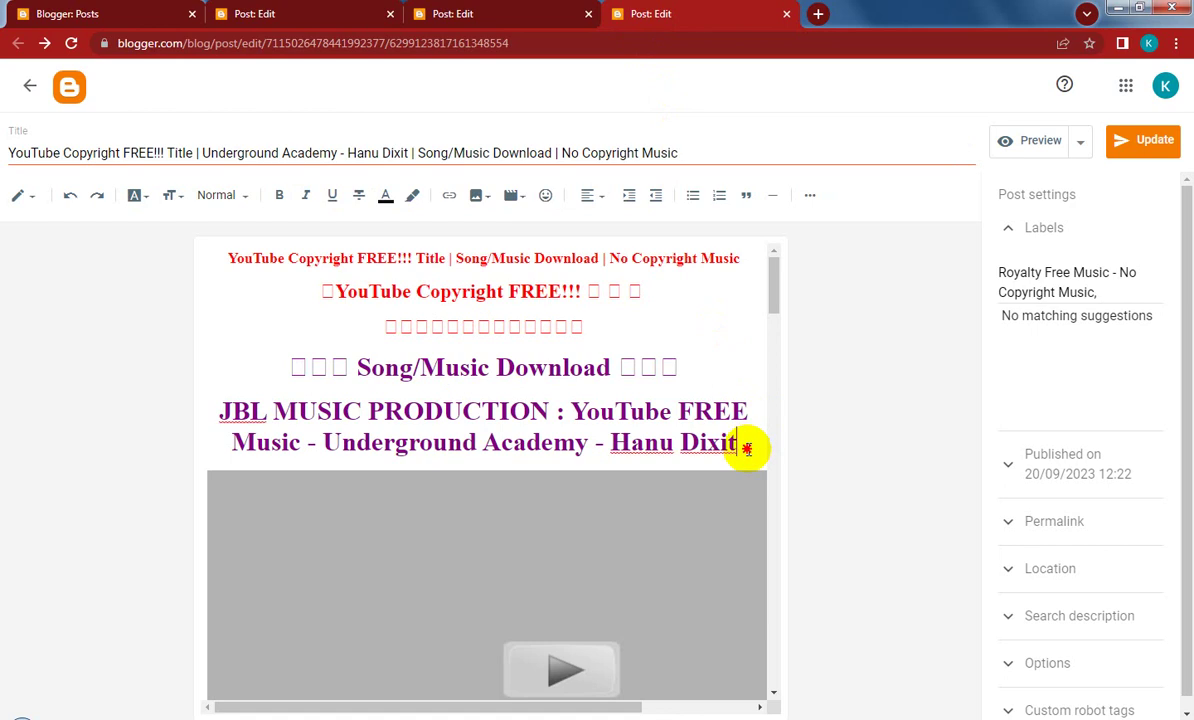
pyautogui.press('Return')
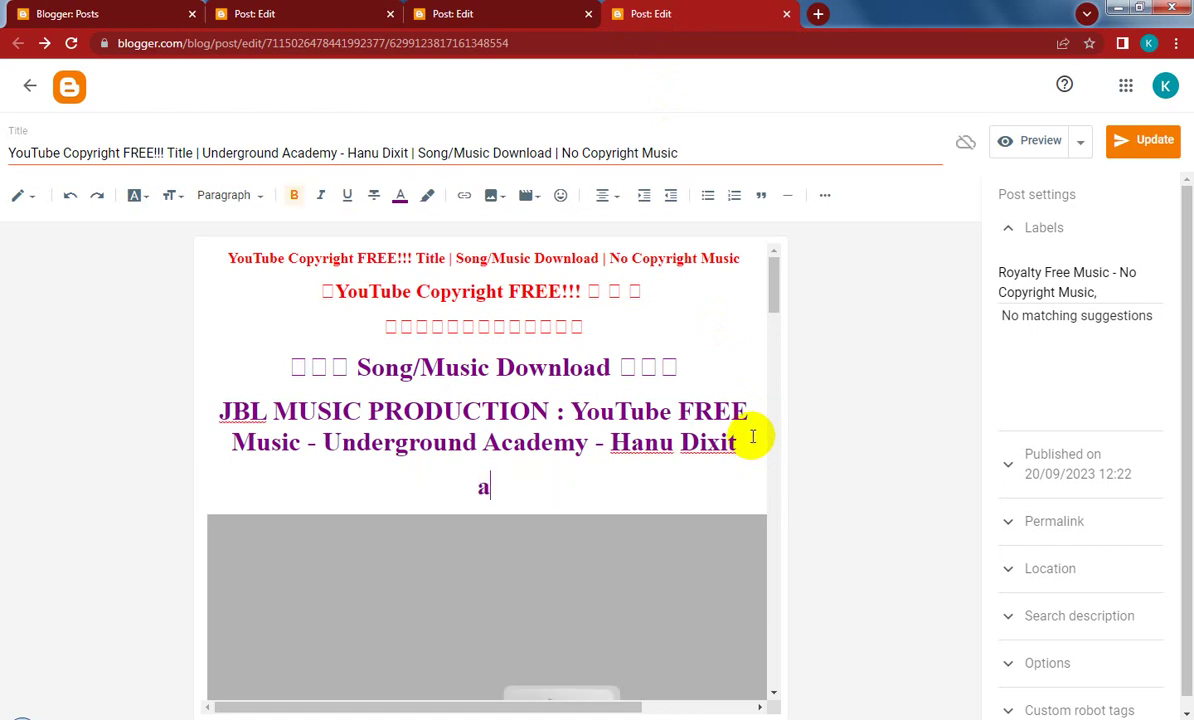
pyautogui.scroll(-10, 753, 436)
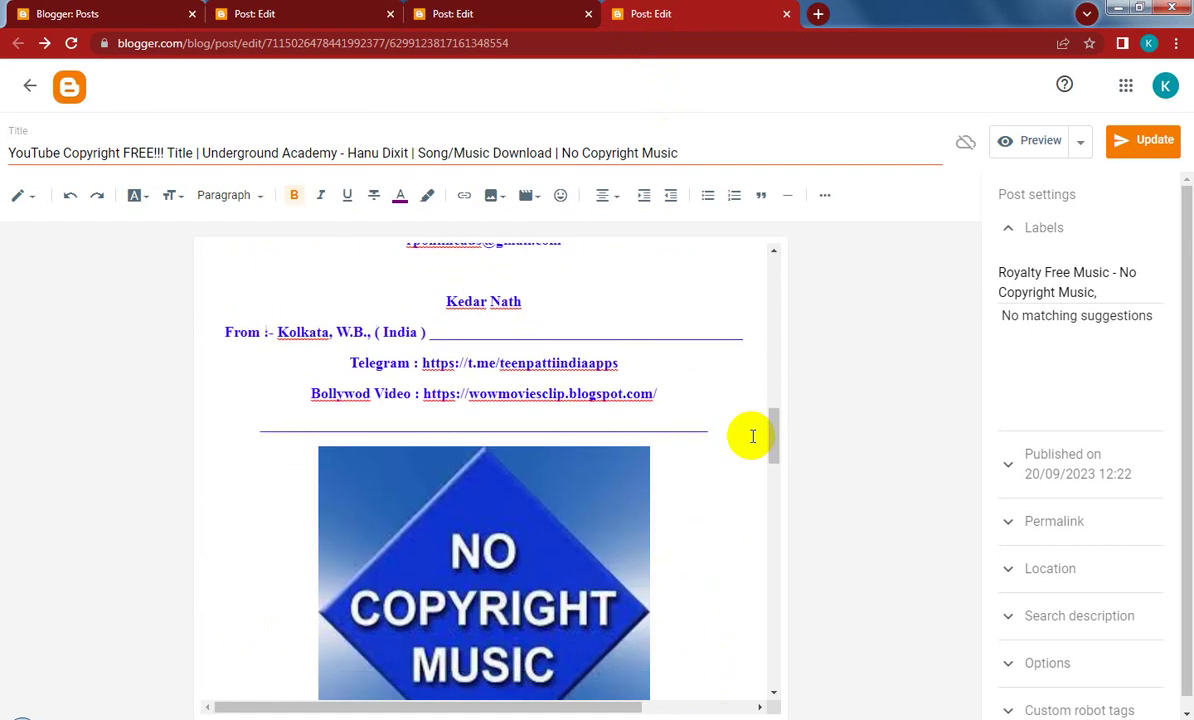
pyautogui.click(733, 426)
pyautogui.press('Return')
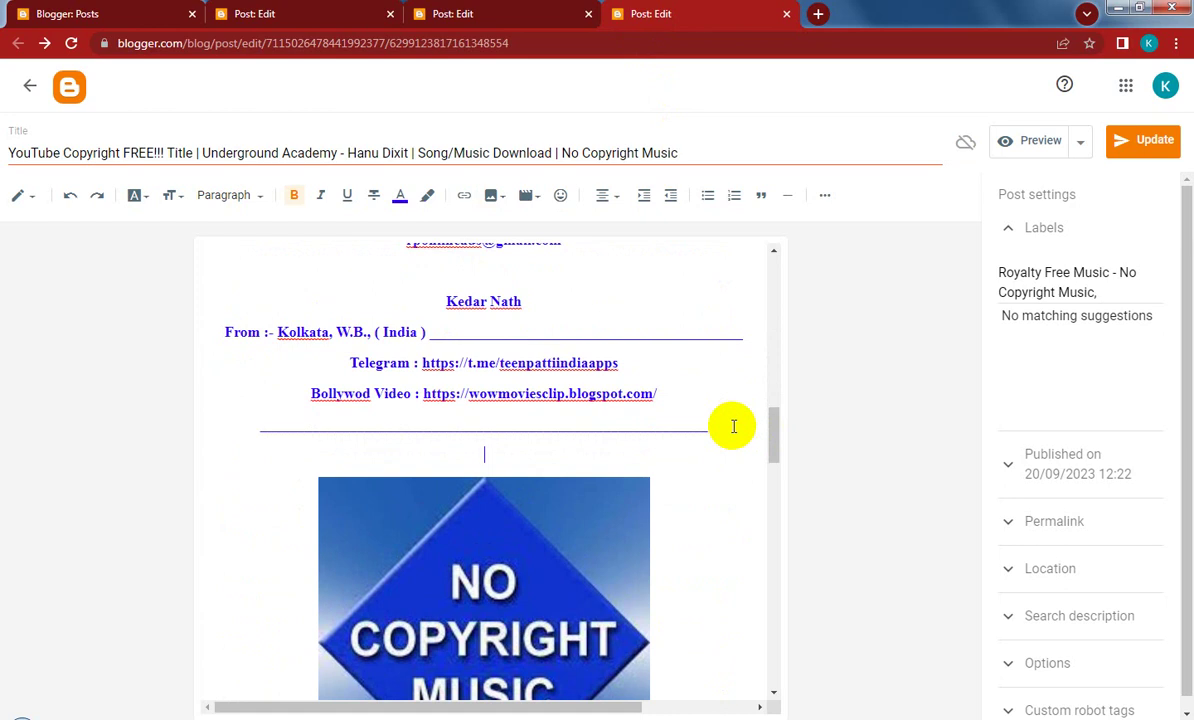
pyautogui.write('ads')
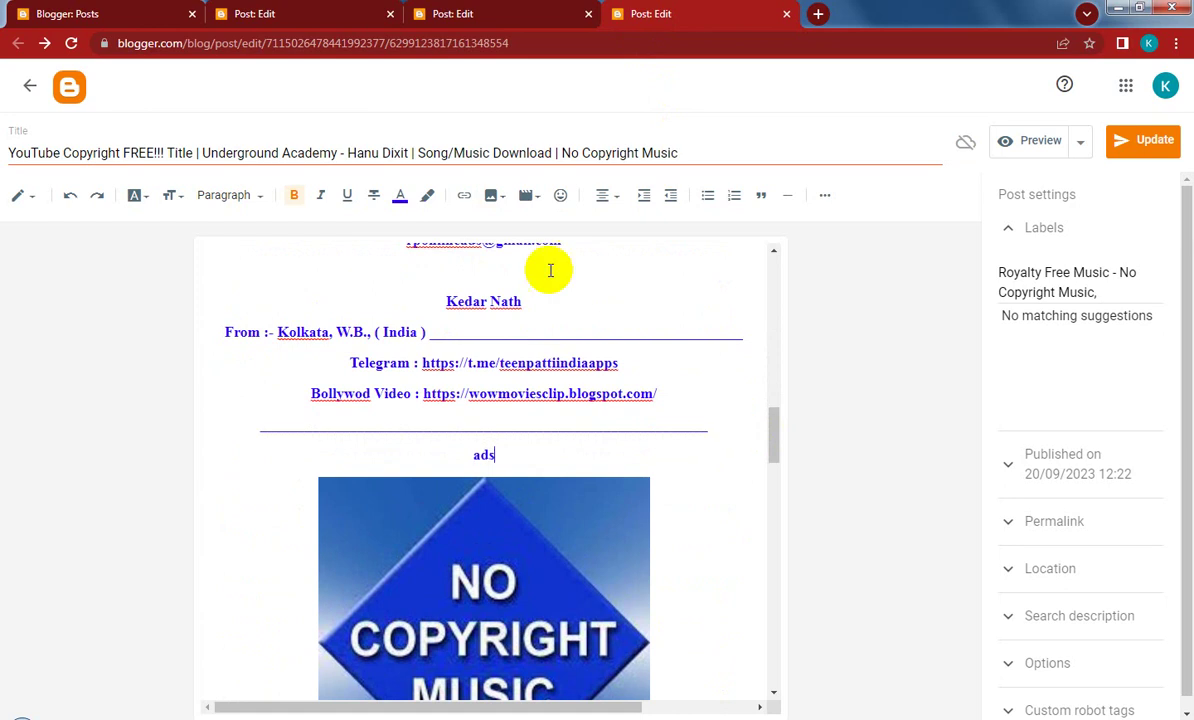
# Switch the Dream It, Body of Water and Underground Academy posts back to HTML view
pyautogui.click(290, 14)
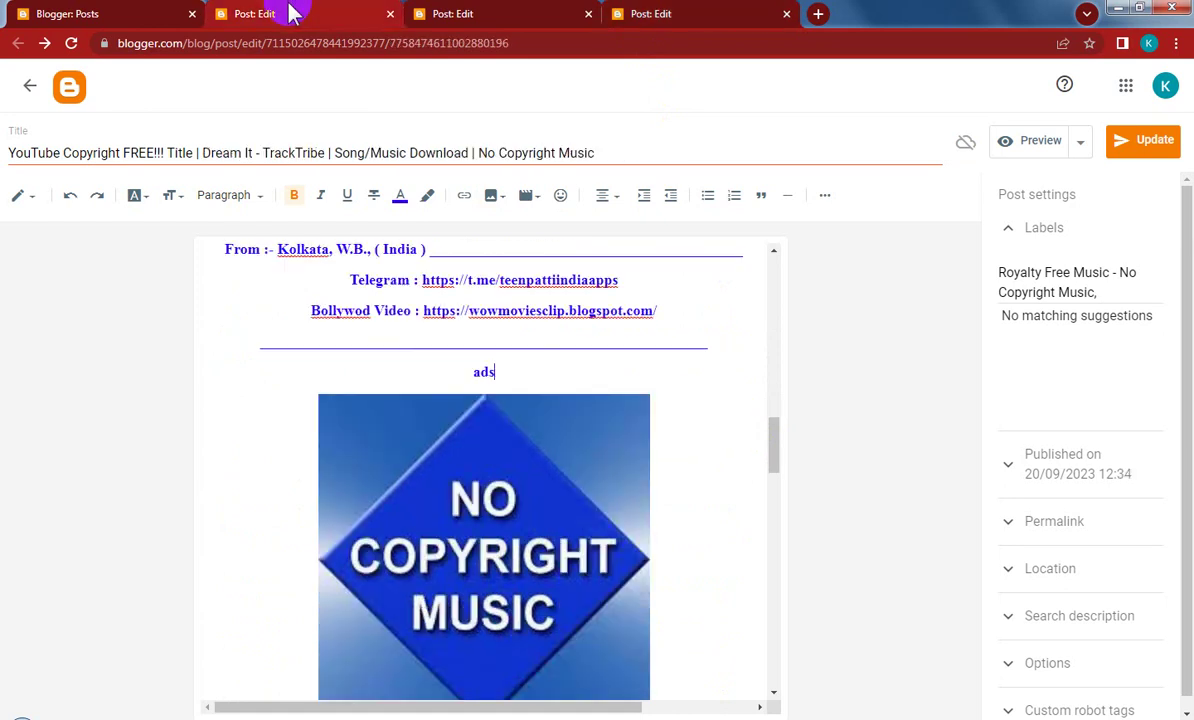
pyautogui.click(22, 196)
pyautogui.click(62, 163)
pyautogui.click(461, 26)
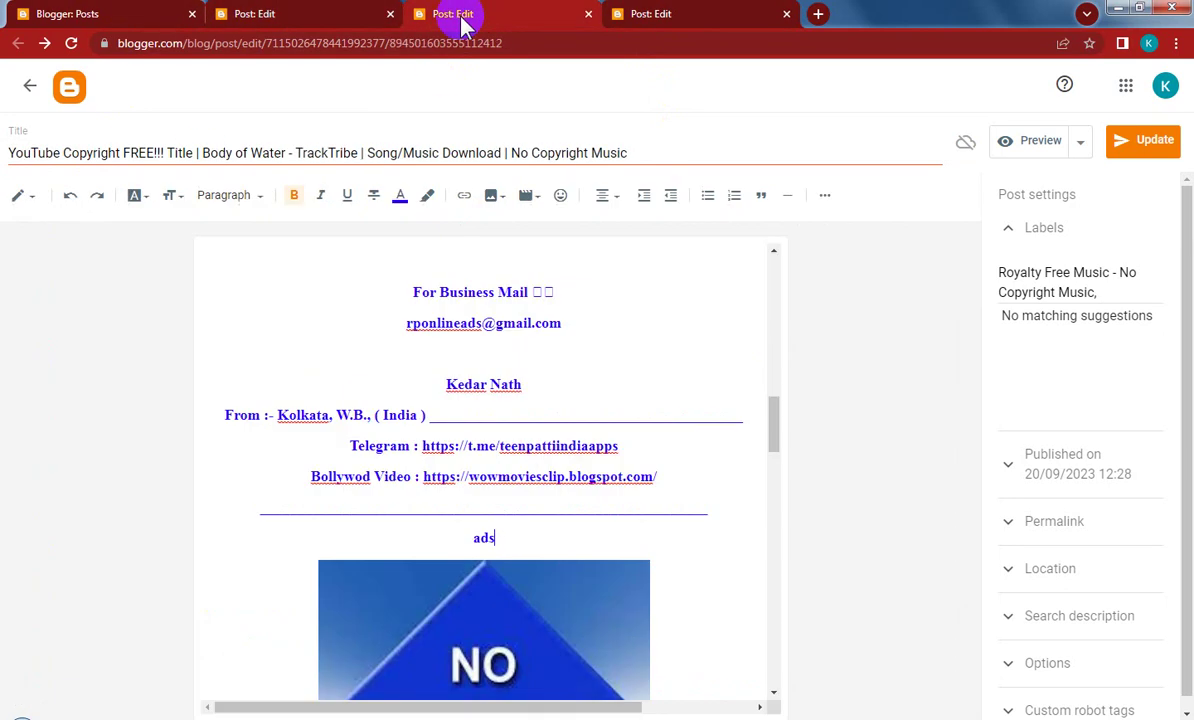
pyautogui.click(23, 198)
pyautogui.click(58, 168)
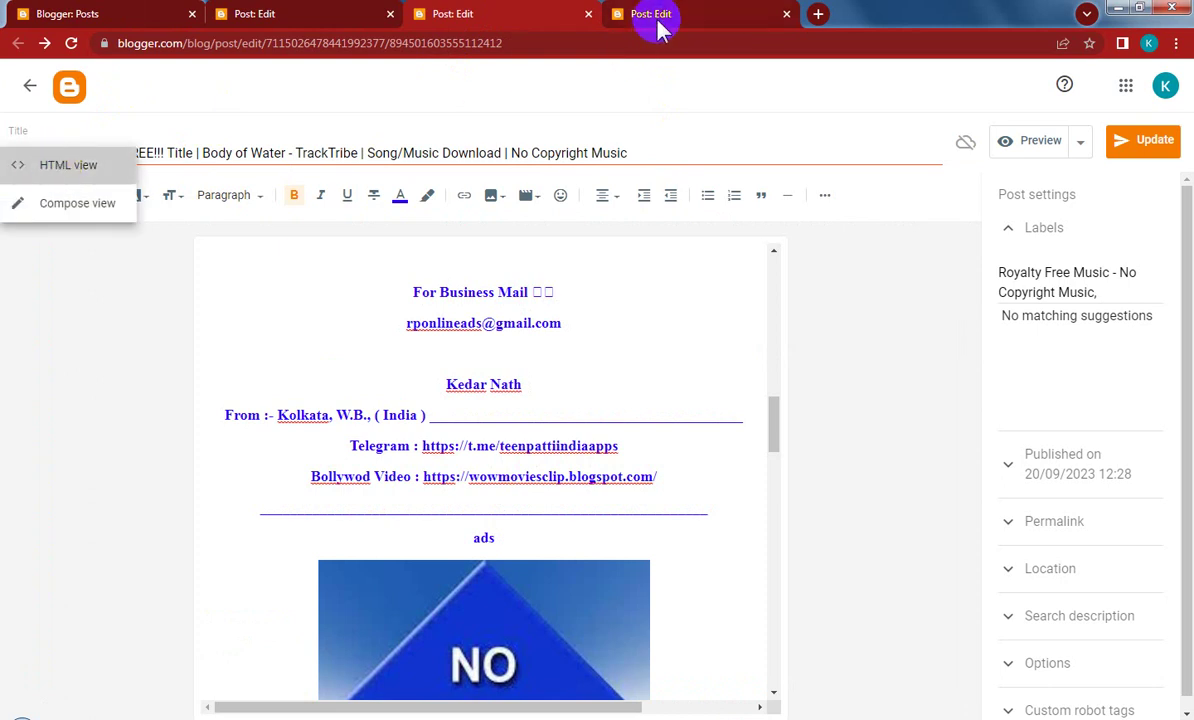
pyautogui.click(659, 14)
pyautogui.click(24, 198)
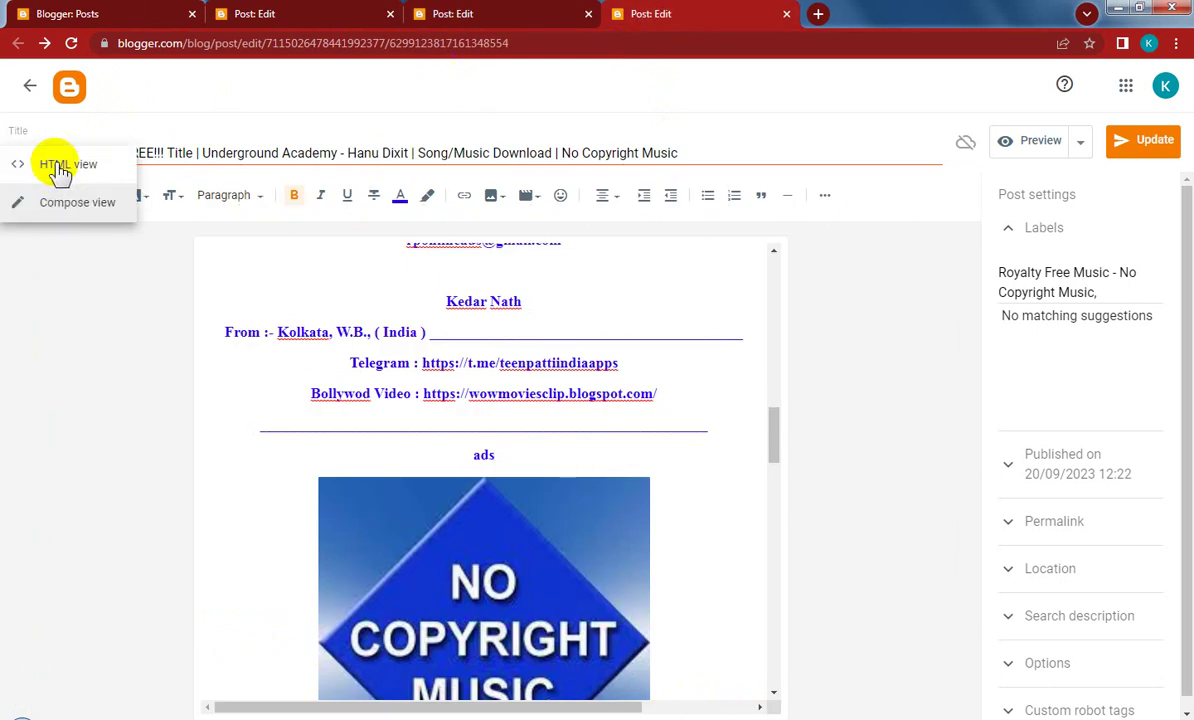
# Replace both "ads" placeholders in the Dream It HTML with the 320x50 Adsterra banner script, update the post and close its tab
pyautogui.click(279, 15)
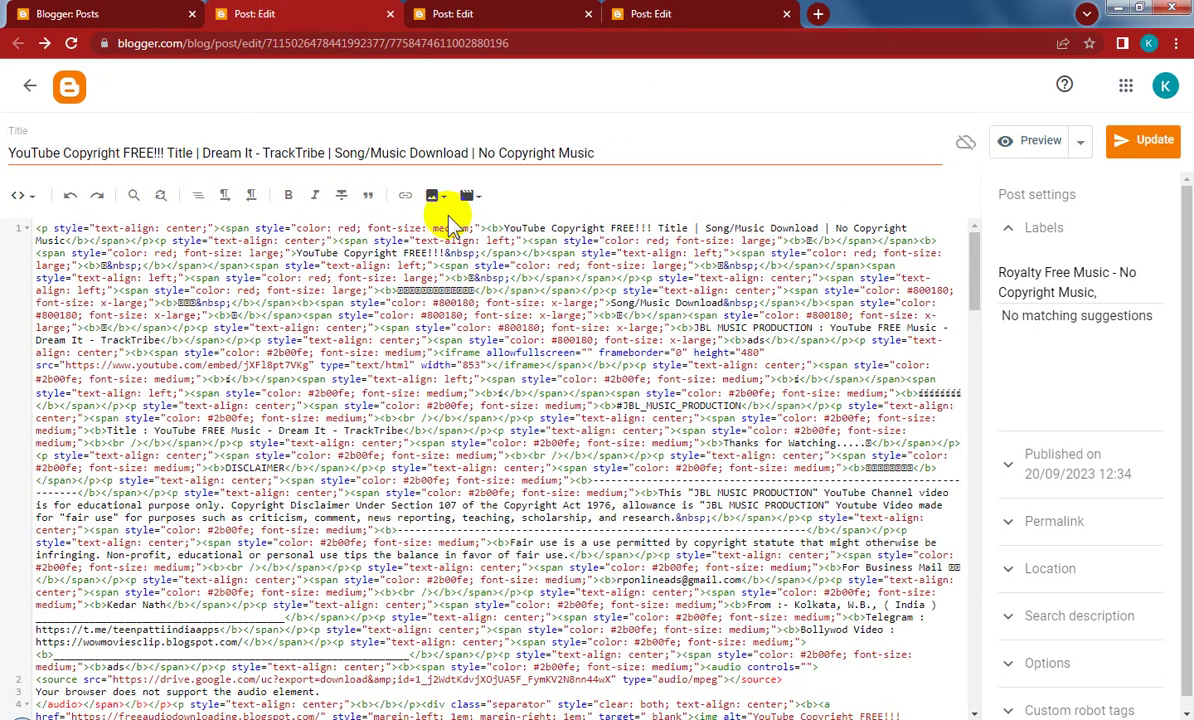
pyautogui.scroll(-3, 455, 410)
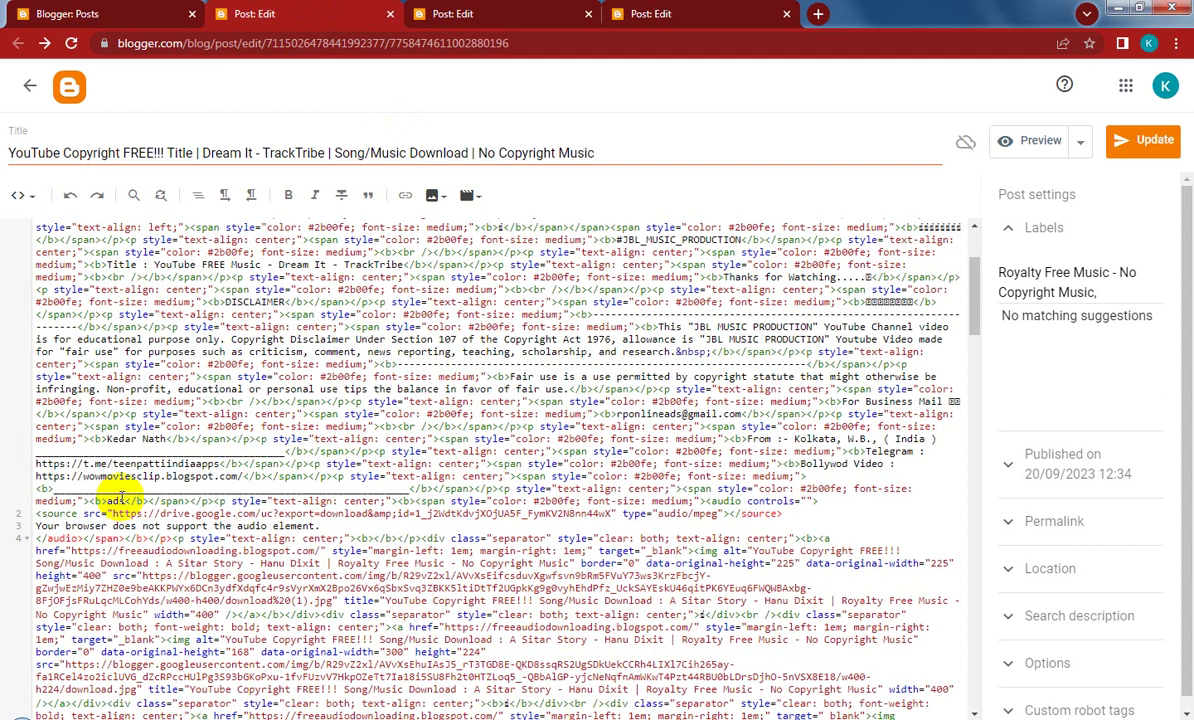
pyautogui.click(117, 500)
pyautogui.write('<script type="text/javascript"> \tatOptions = { \t\t\'key\' : \'806b6658f2545c4e41e0a275010eab28\', \t\t\'format\' : \'iframe\', \t\t\'height\' : 50, \t\t\'width\' : 320, \t\t\'params\' : {} \t}; \tdocument.write(\'<scr\' + \'ipt type="text/javascript" src="//www.profitablecreativeformat.com/806b6658f2545c4e41e0a275010eab28/invoke.js"></scr\' + \'ipt>\'); </script>')
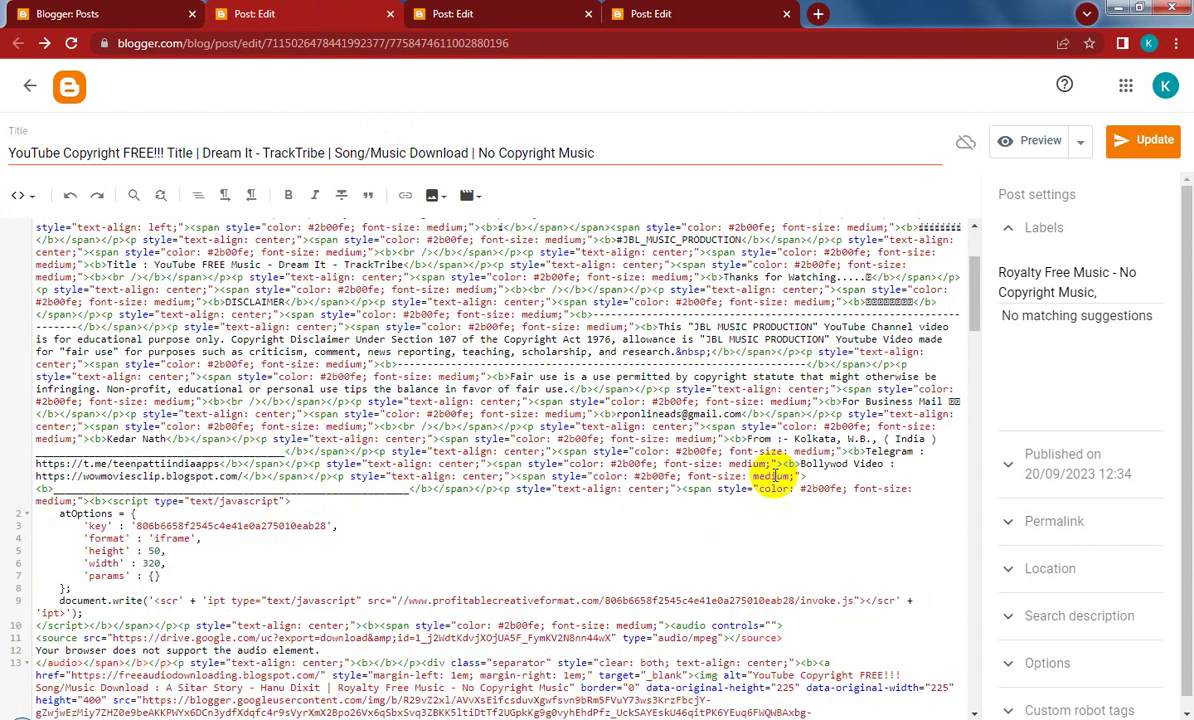
pyautogui.scroll(3, 766, 430)
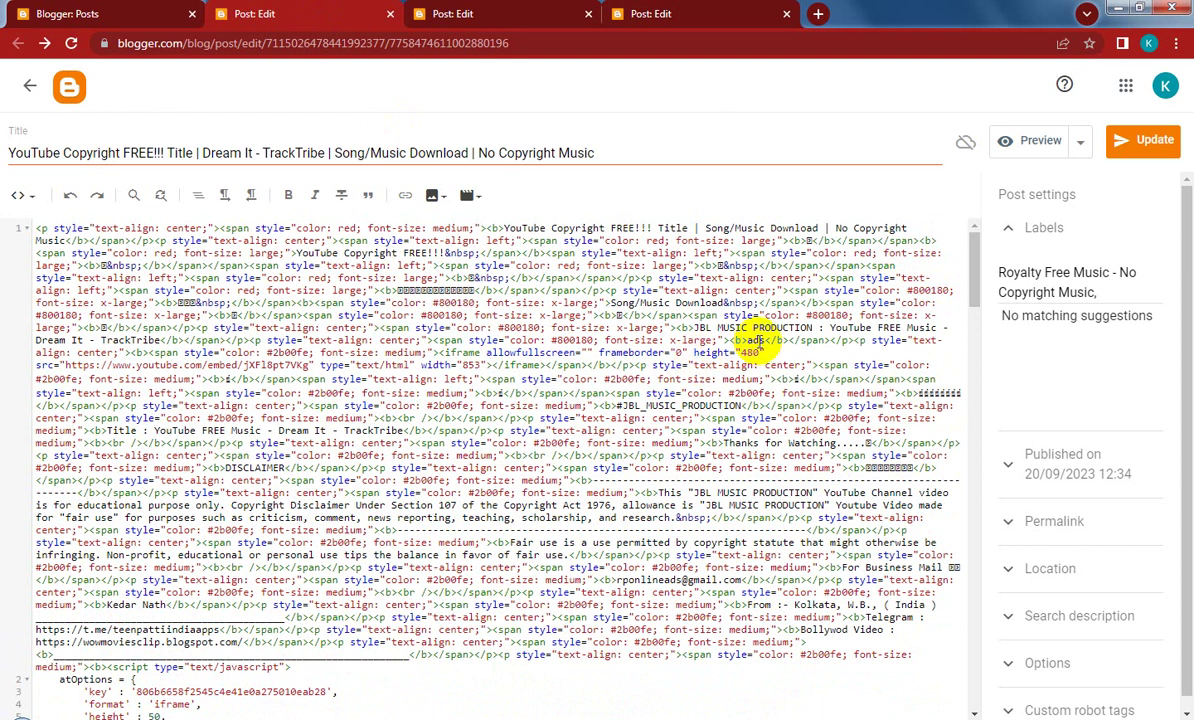
pyautogui.write('<script type="text/javascript"> \tatOptions = { \t\t\'key\' : \'806b6658f2545c4e41e0a275010eab28\', \t\t\'format\' : \'iframe\', \t\t\'height\' : 50, \t\t\'width\' : 320, \t\t\'params\' : {} \t}; \tdocument.write(\'<scr\' + \'ipt type="text/javascript" src="//www.profitablecreativeformat.com/806b6658f2545c4e41e0a275010eab28/invoke.js"></scr\' + \'ipt>\'); </script>')
pyautogui.click(1141, 141)
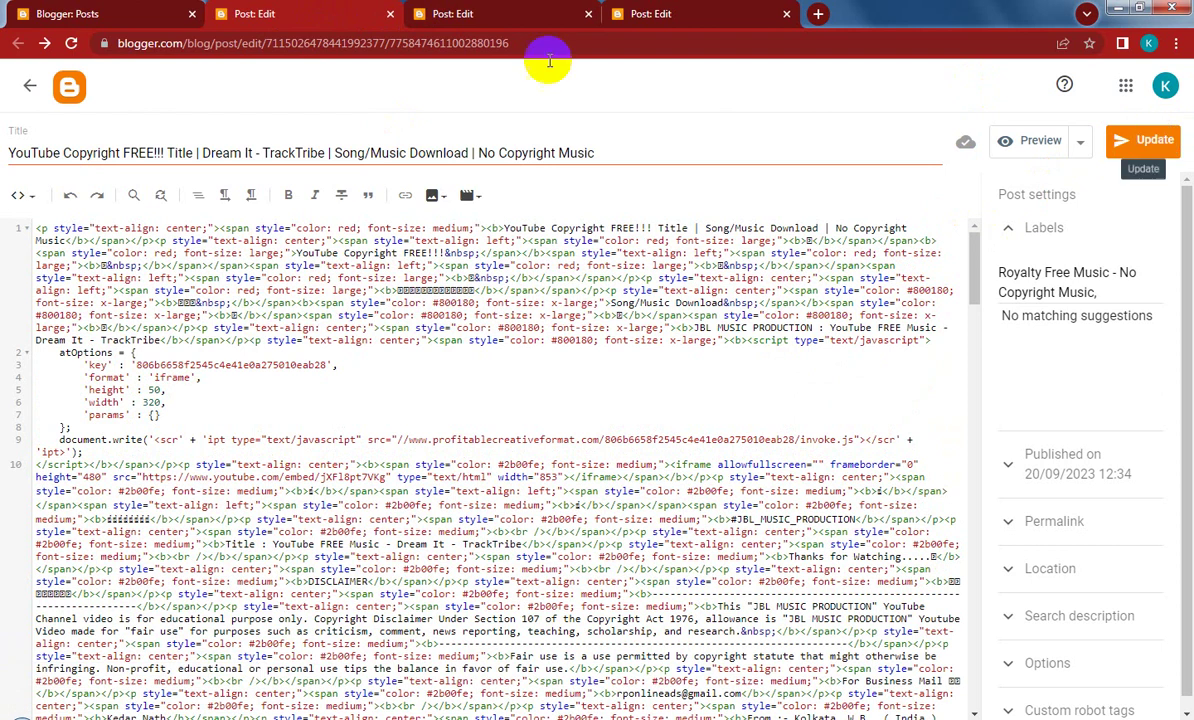
pyautogui.click(391, 15)
# Replace the "ads" placeholders before the audio player and the video in the Body of Water HTML with the 320x50 banner script and update the post
pyautogui.scroll(-5, 480, 510)
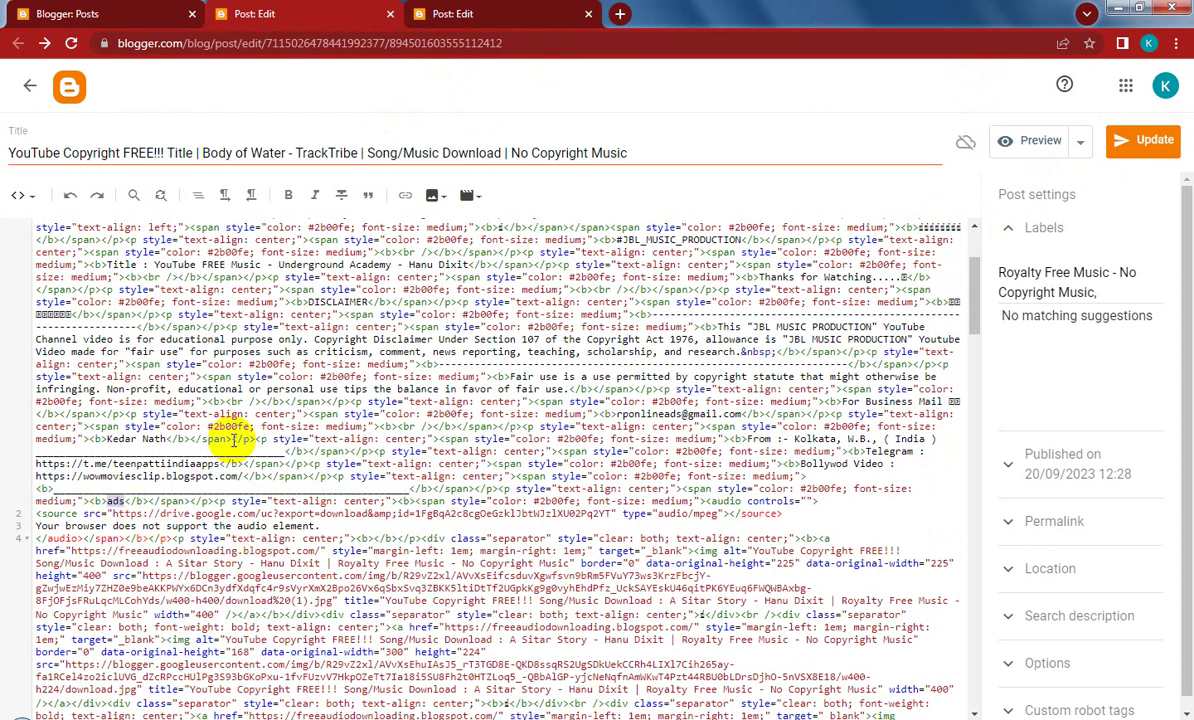
pyautogui.write('<script type="text/javascript"> \tatOptions = { \t\t\'key\' : \'806b6658f2545c4e41e0a275010eab28\', \t\t\'format\' : \'iframe\', \t\t\'height\' : 50, \t\t\'width\' : 320, \t\t\'params\' : {} \t}; \tdocument.write(\'<scr\' + \'ipt type="text/javascript" src="//www.profitablecreativeformat.com/806b6658f2545c4e41e0a275010eab28/invoke.js"></scr\' + \'ipt>\'); </script>')
pyautogui.click(1142, 145)
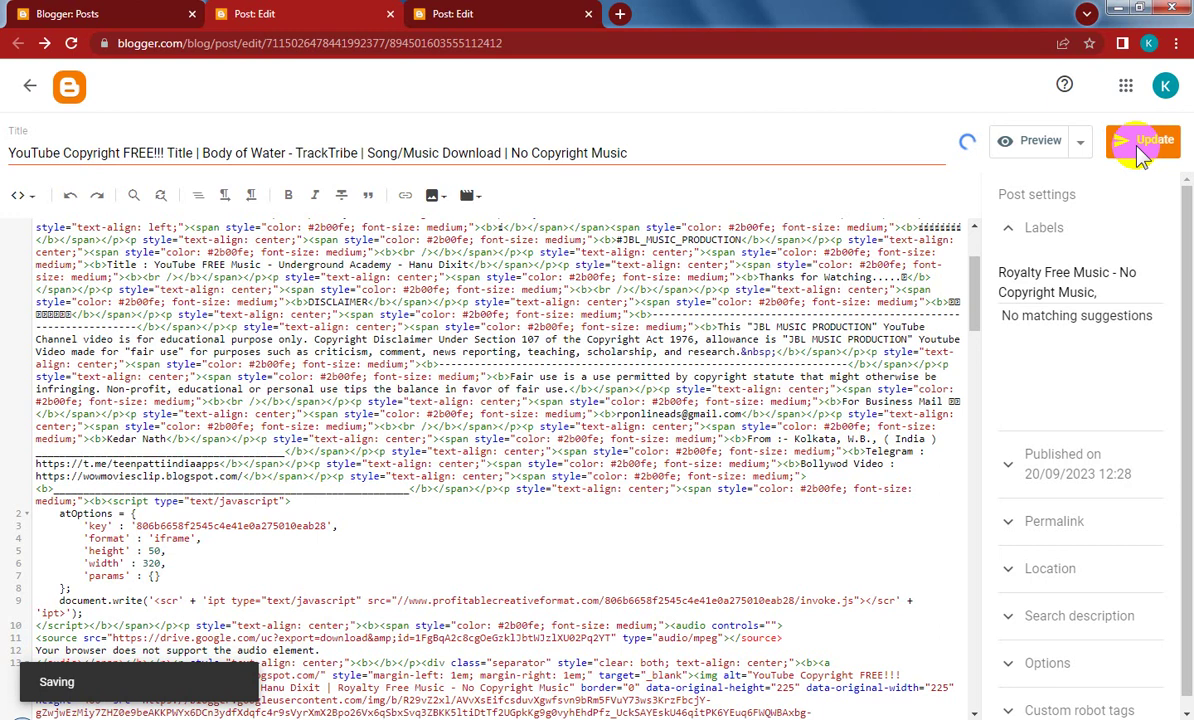
pyautogui.scroll(3, 848, 390)
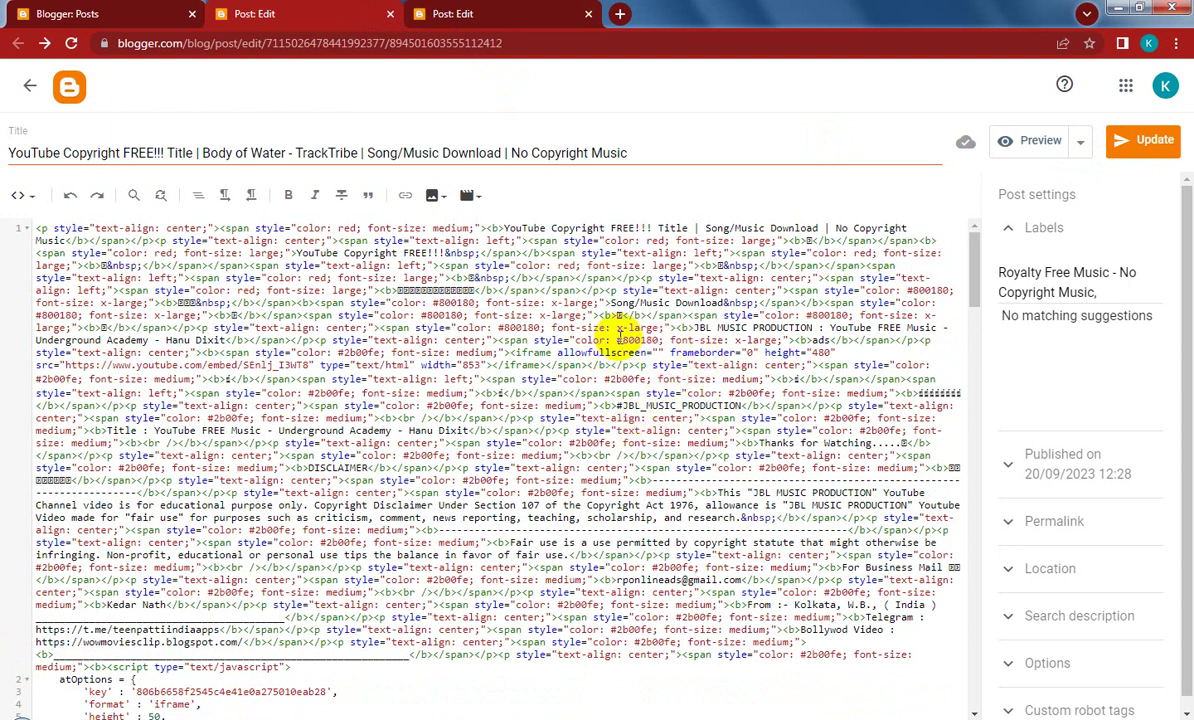
pyautogui.click(820, 341)
pyautogui.write('<script type="text/javascript"> \tatOptions = { \t\t\'key\' : \'806b6658f2545c4e41e0a275010eab28\', \t\t\'format\' : \'iframe\', \t\t\'height\' : 50, \t\t\'width\' : 320, \t\t\'params\' : {} \t}; \tdocument.write(\'<scr\' + \'ipt type="text/javascript" src="//www.profitablecreativeformat.com/806b6658f2545c4e41e0a275010eab28/invoke.js"></scr\' + \'ipt>\'); </script>')
pyautogui.click(1146, 141)
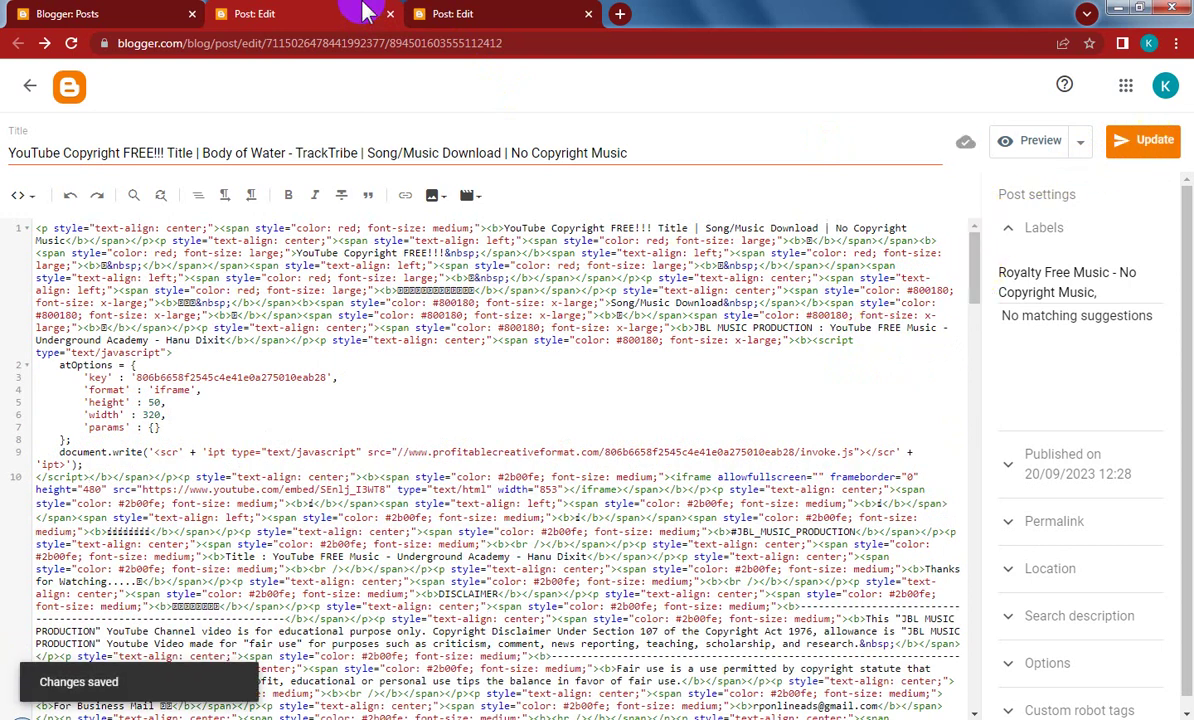
# Replace both "ads" placeholders in the Underground Academy HTML with the 320x50 banner script, update the post and close the finished editor tabs
pyautogui.click(389, 16)
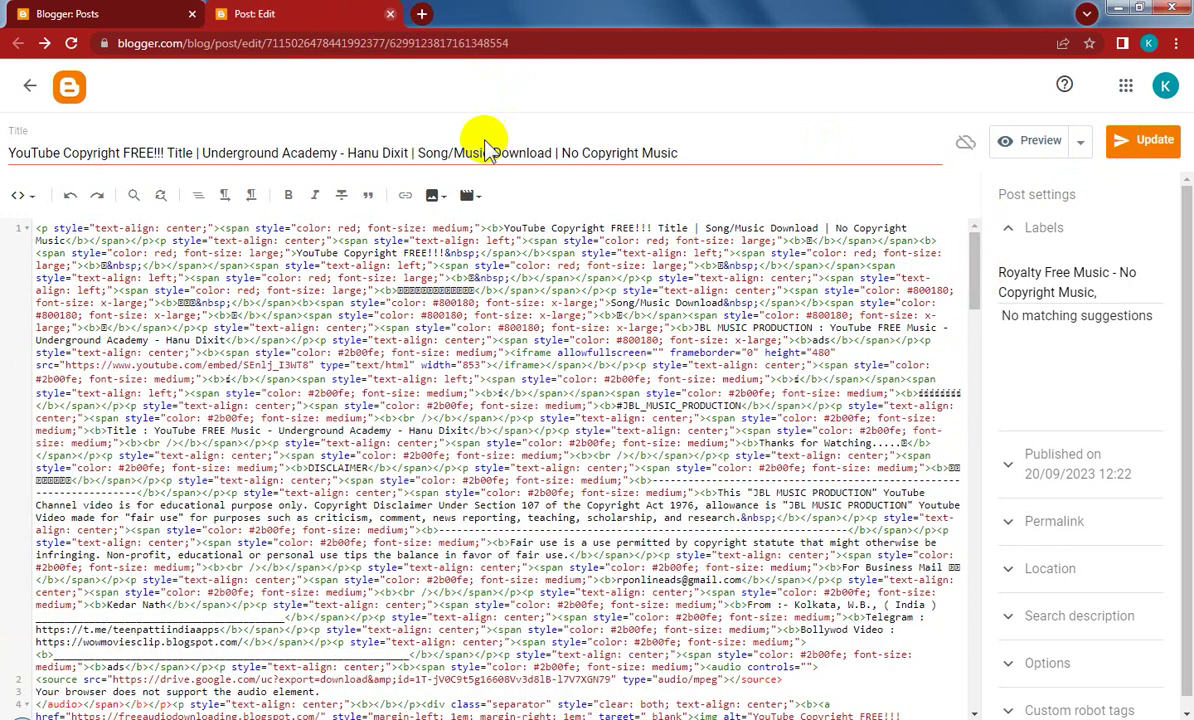
pyautogui.scroll(-4, 560, 346)
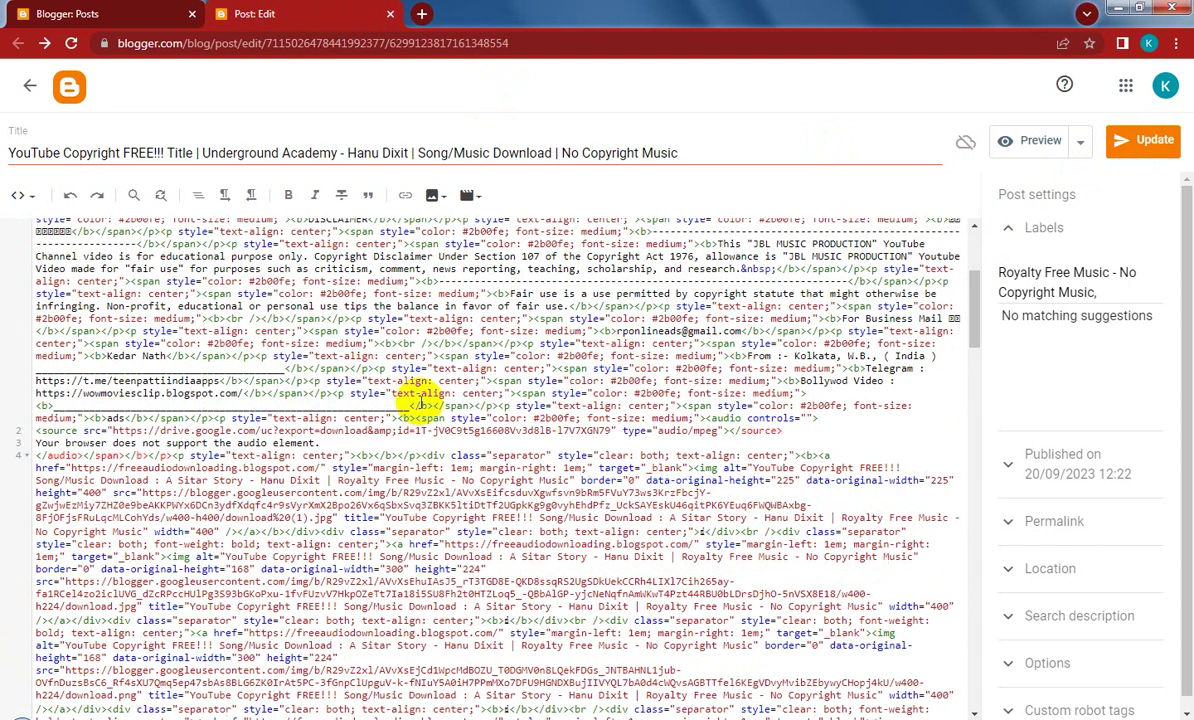
pyautogui.click(112, 418)
pyautogui.hotkey('ctrl', 'v')
pyautogui.scroll(3, 752, 394)
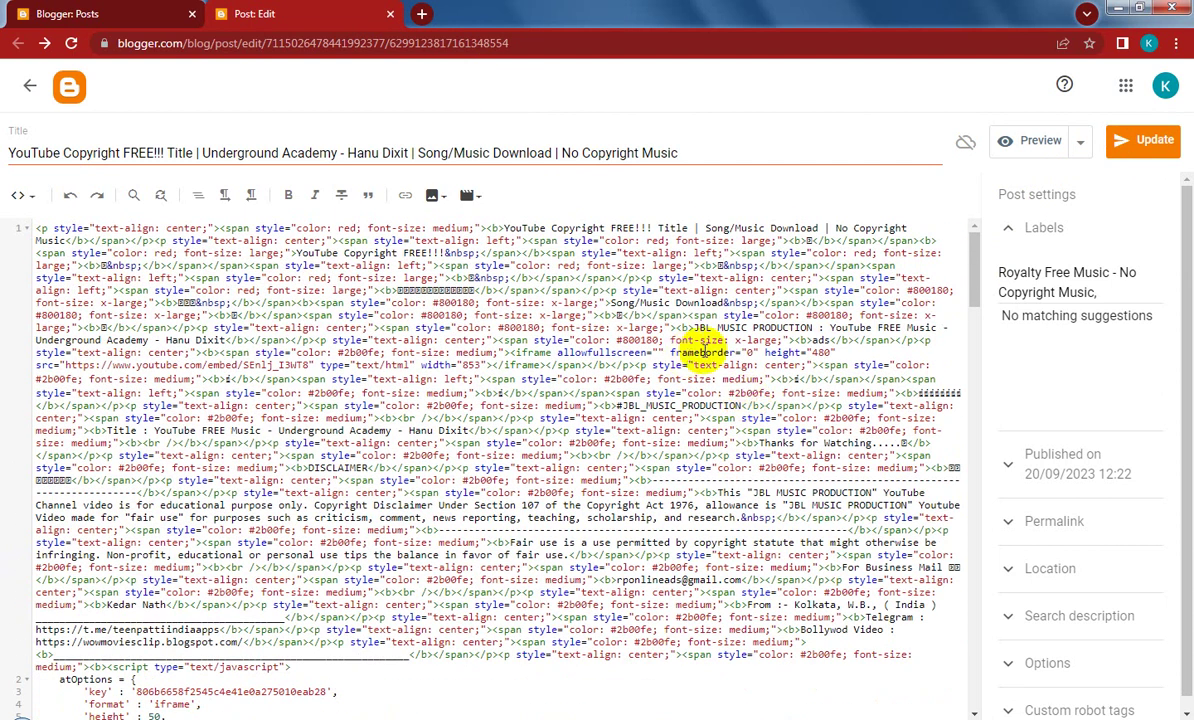
pyautogui.doubleClick(820, 341)
pyautogui.write('<script type="text/javascript">     atOptions = {         \'key\' : \'806b6658f2545c4e41e0a275010eab28\',         \'format\' : \'iframe\',         \'height\' : 50,         \'width\' : 320,         \'params\' : {}     };     document.write(\'<scr\' + \'ipt type="text/javascript" src="http://www.profitablecreativeformat.com/806b6658f2545c4e41e0a275010eab28/invoke.js"></scr\' + \'ipt>\'); </script>')
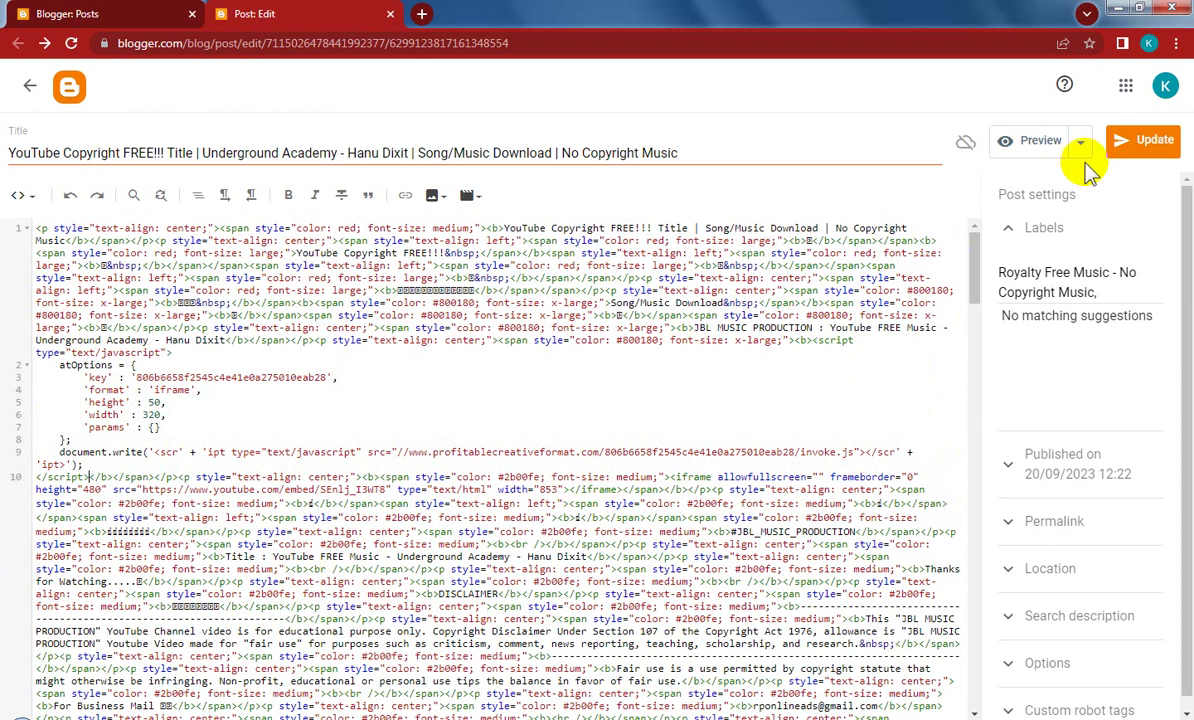
pyautogui.click(1146, 143)
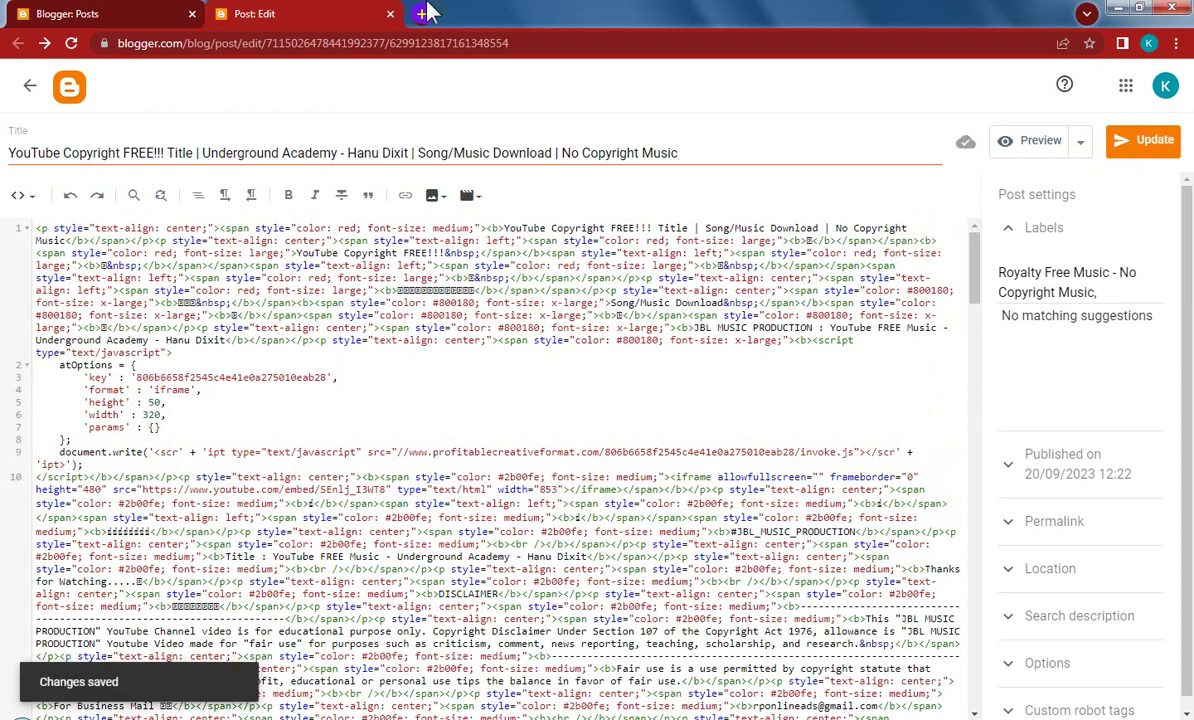
pyautogui.click(390, 15)
# Select the Dreams Of River Ganga, Gully Dreams and Raga Legacy posts in the list and open each for editing in its own tab
pyautogui.scroll(-4, 701, 346)
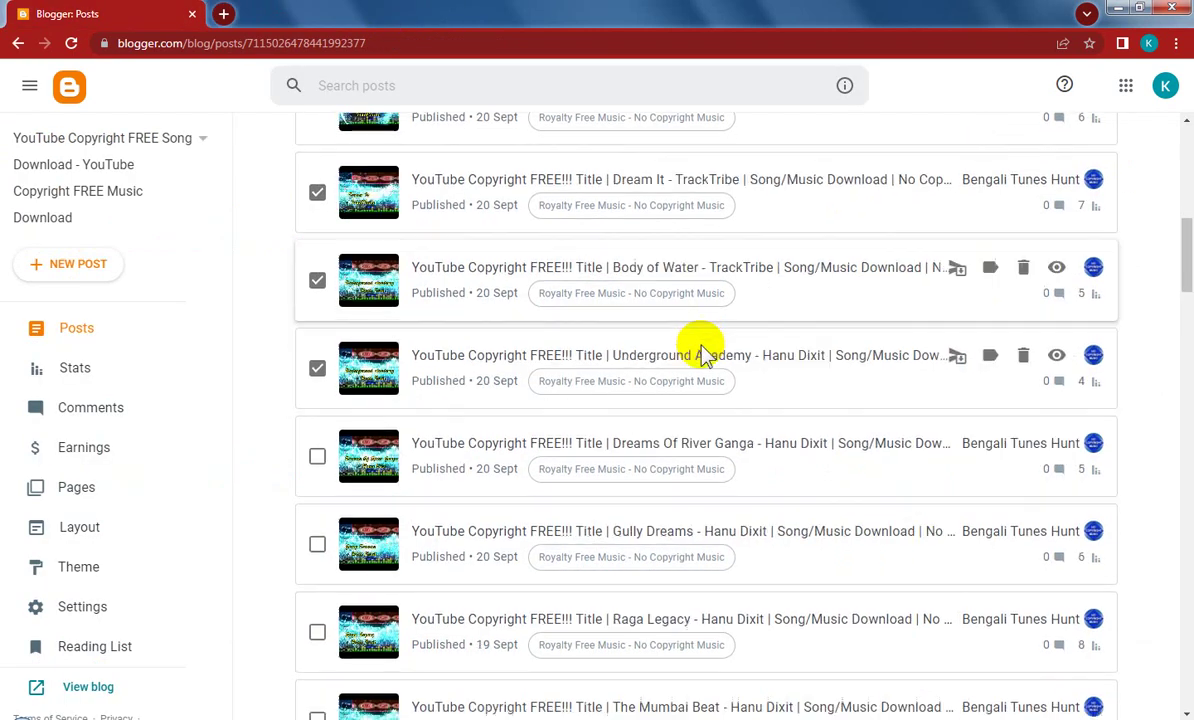
pyautogui.click(317, 224)
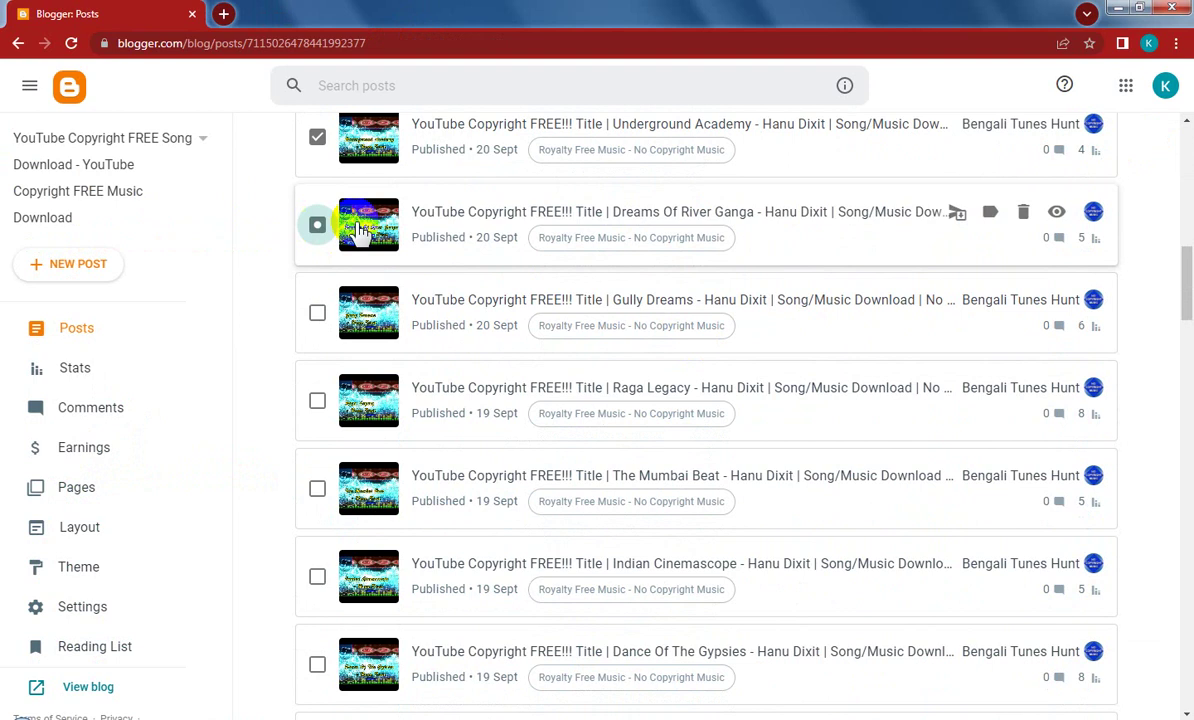
pyautogui.moveTo(434, 213); pyautogui.dragTo(200, 13)
pyautogui.click(107, 14)
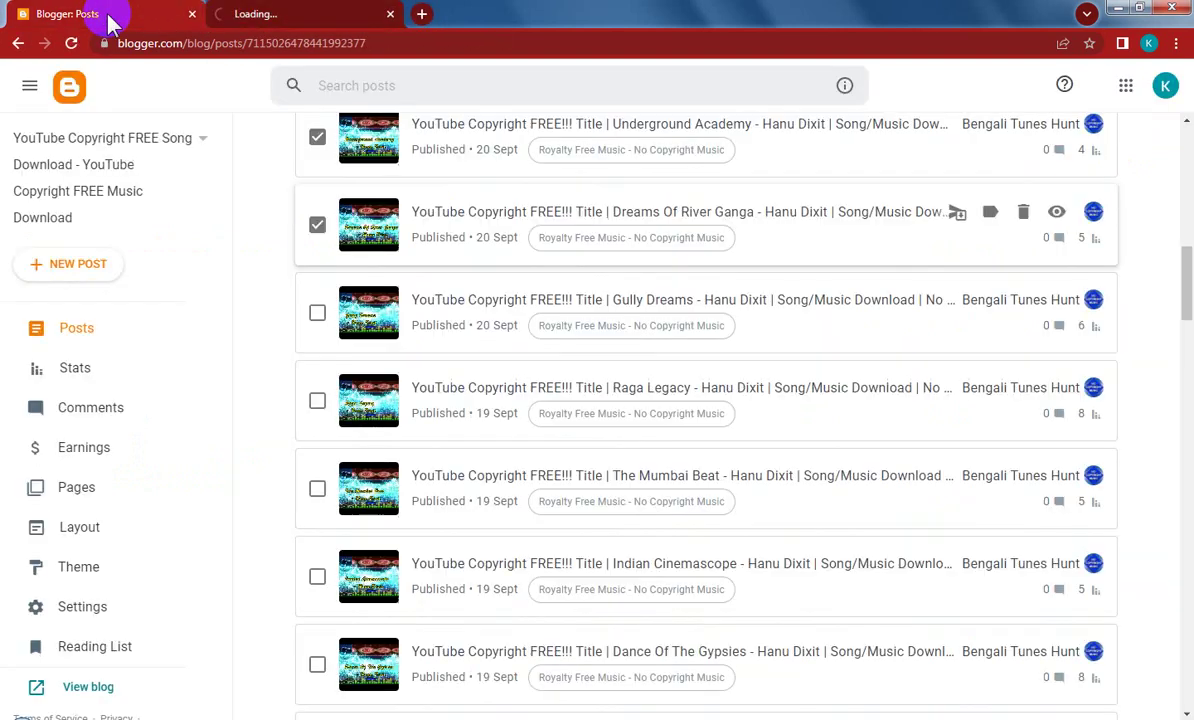
pyautogui.click(317, 316)
pyautogui.moveTo(434, 299); pyautogui.dragTo(440, 15)
pyautogui.click(143, 13)
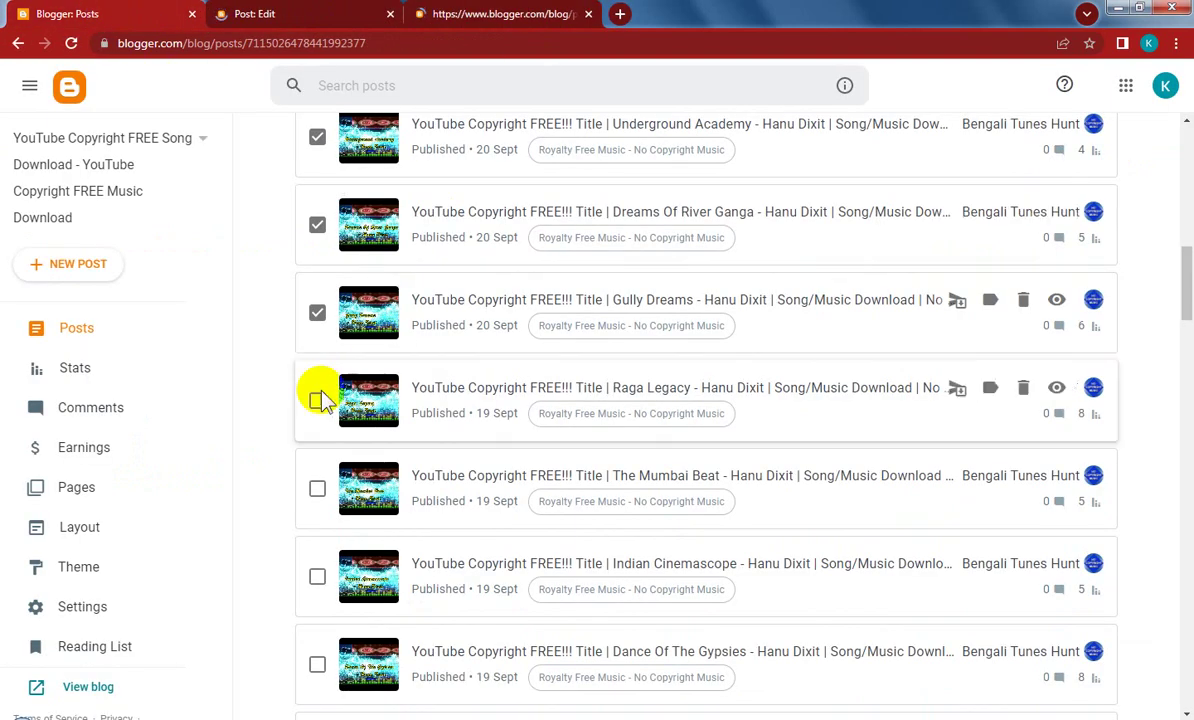
pyautogui.click(317, 400)
pyautogui.moveTo(480, 392); pyautogui.dragTo(605, 13)
pyautogui.click(193, 12)
# Select The Mumbai Beat and Indian Cinemascope posts in the list and open each for editing in its own tab
pyautogui.scroll(-1, 480, 408)
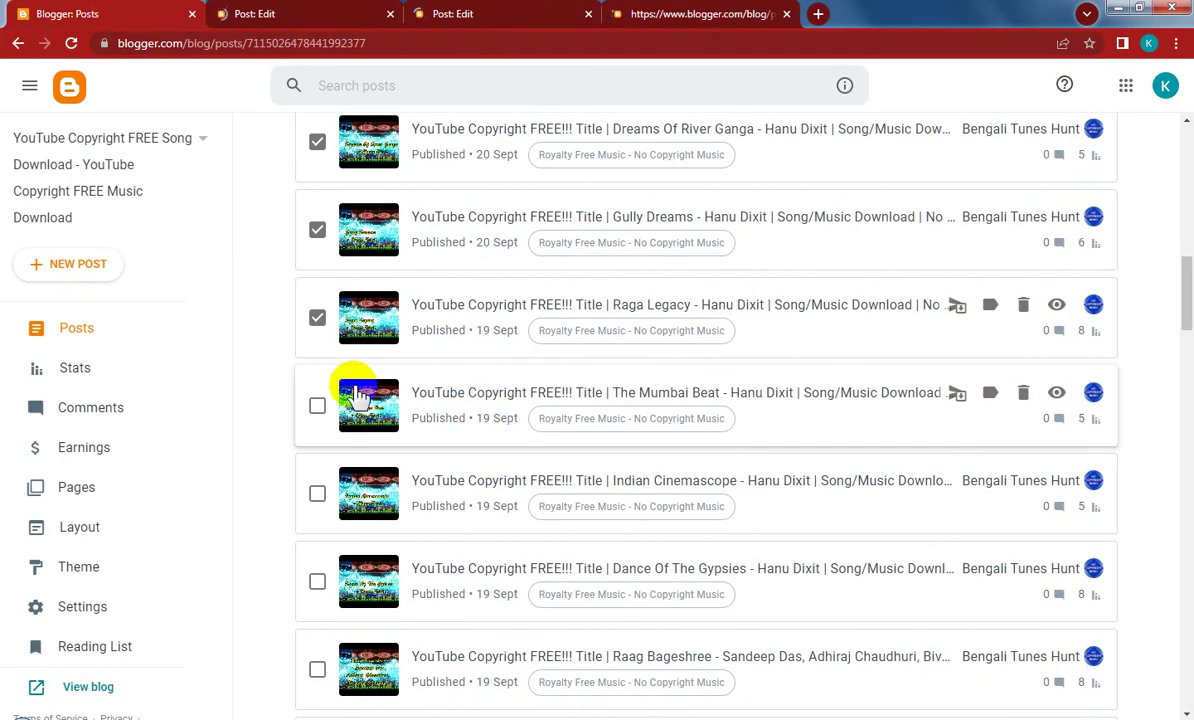
pyautogui.click(317, 405)
pyautogui.moveTo(480, 394)
pyautogui.mouseDown()
pyautogui.moveTo(850, 12)
pyautogui.moveTo(812, 12)
pyautogui.mouseUp()
pyautogui.click(107, 13)
pyautogui.scroll(-2, 520, 440)
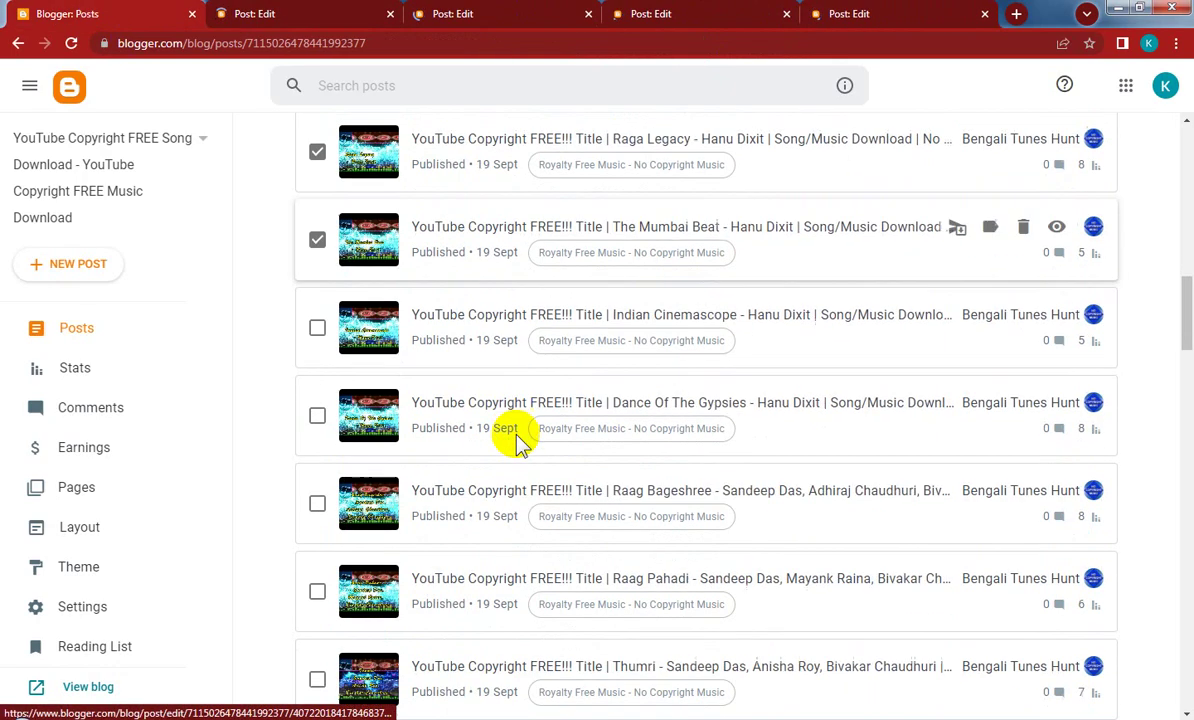
pyautogui.click(317, 330)
pyautogui.moveTo(525, 316); pyautogui.dragTo(834, 18)
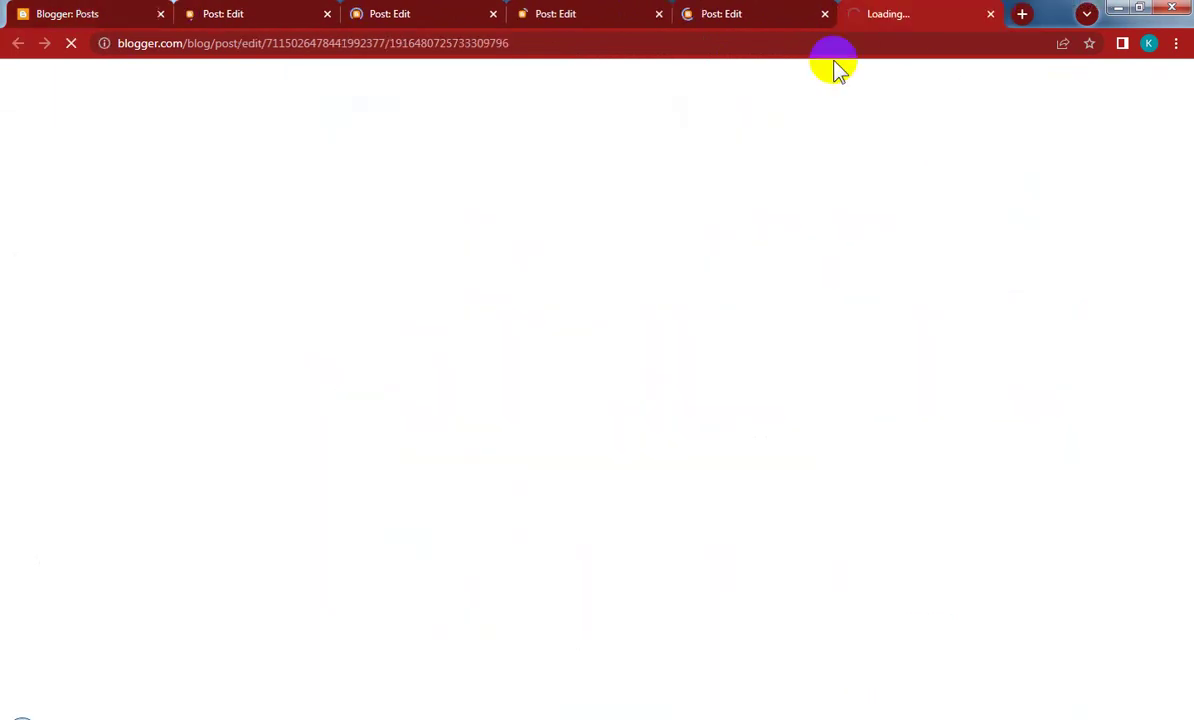
# Switch the Dreams Of River Ganga and Gully Dreams posts from HTML to Compose view
pyautogui.click(245, 14)
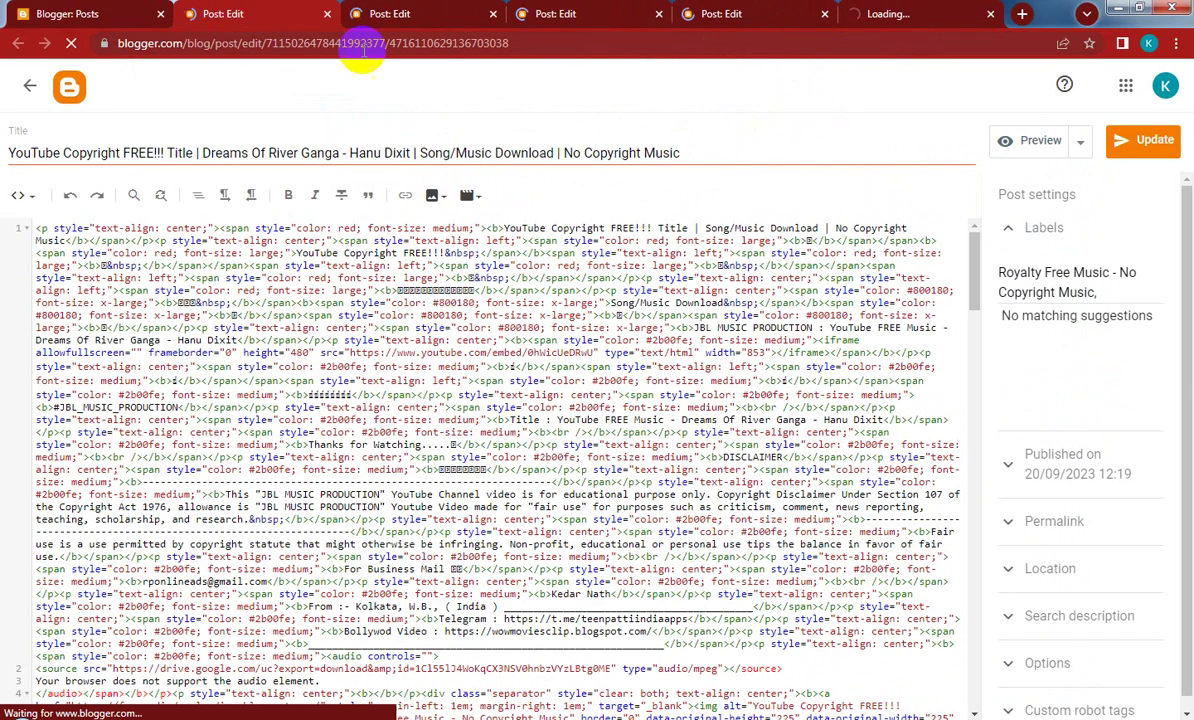
pyautogui.click(28, 205)
pyautogui.click(178, 232)
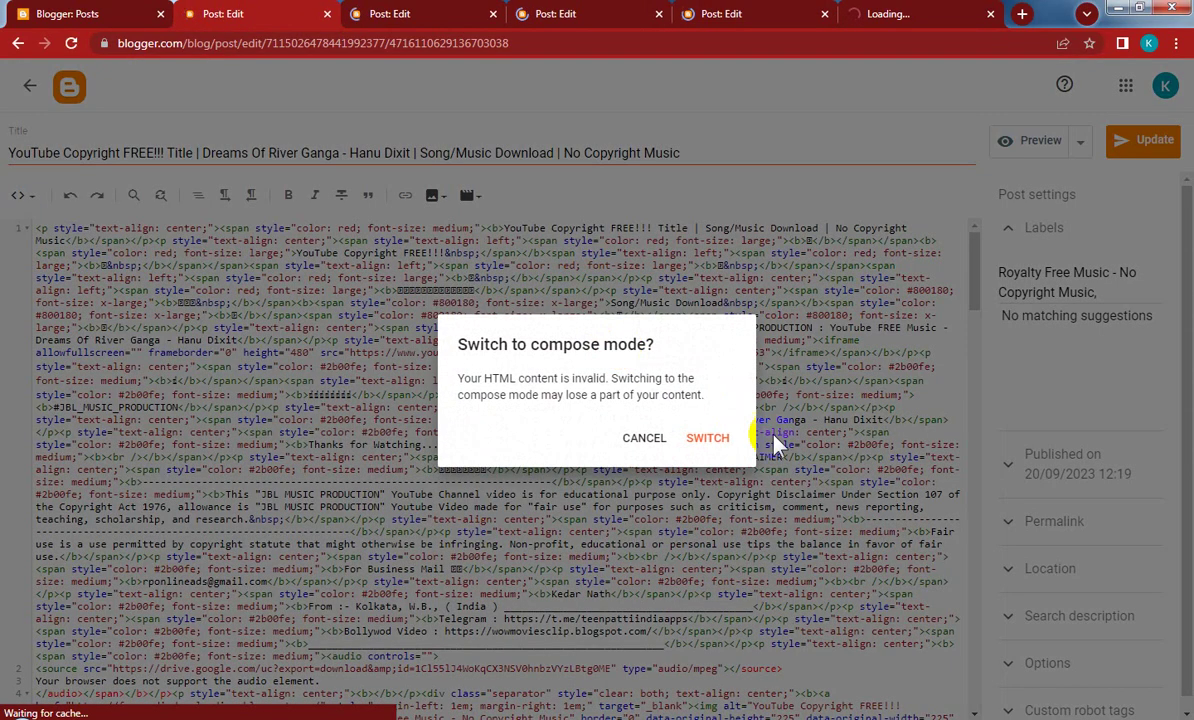
pyautogui.click(711, 439)
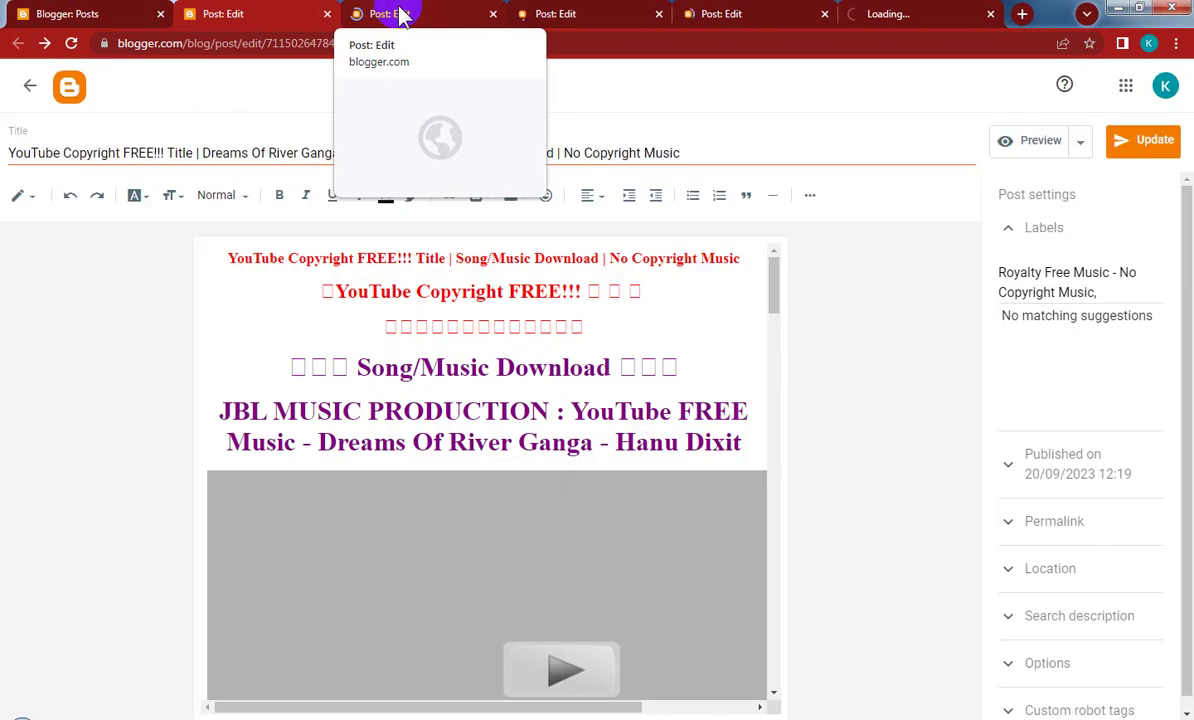
pyautogui.click(398, 14)
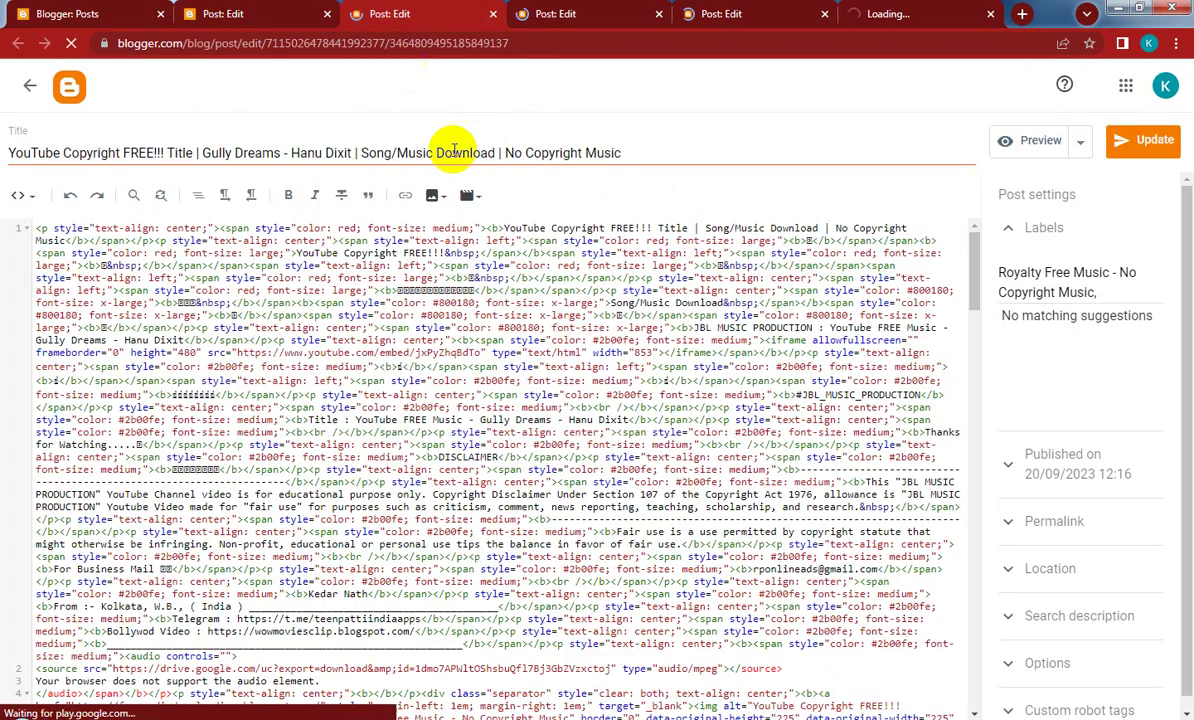
pyautogui.click(24, 200)
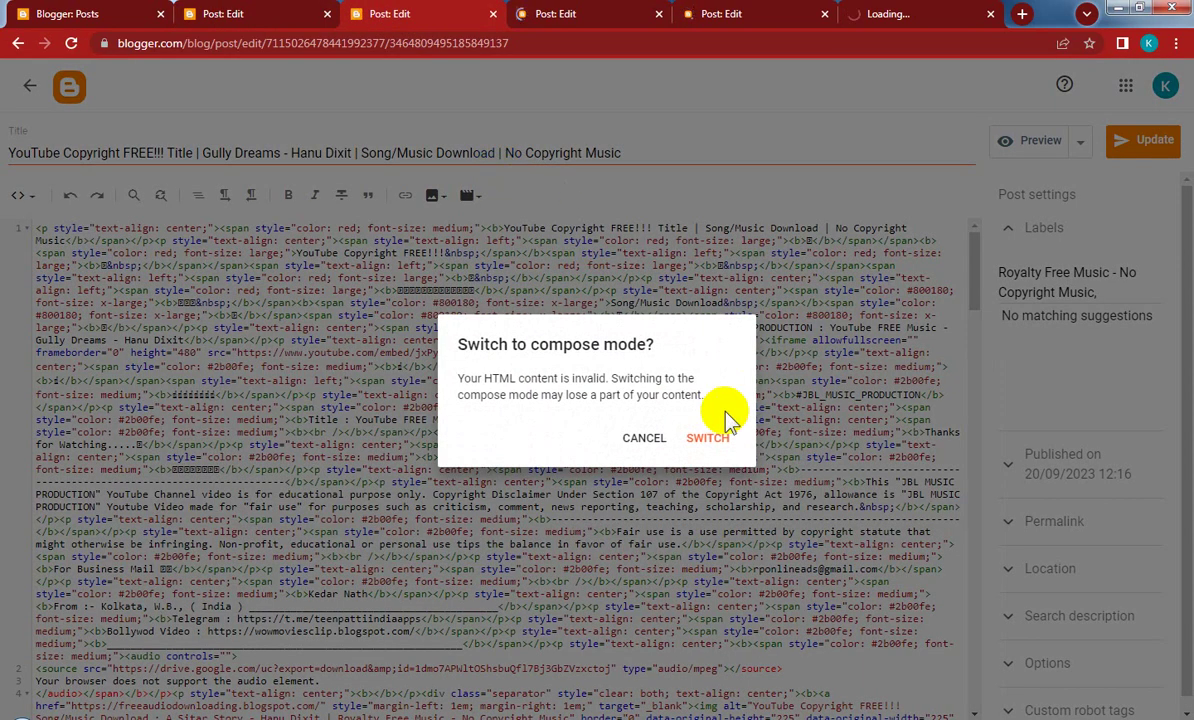
pyautogui.click(715, 441)
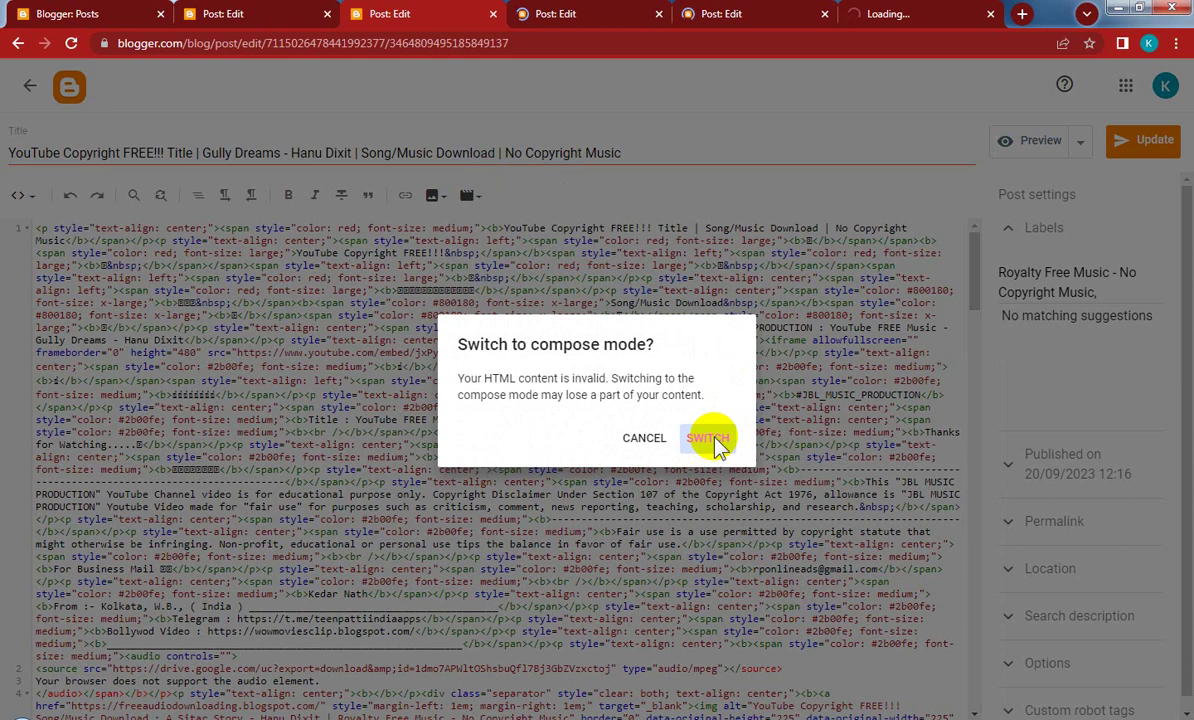
# Switch the Raga Legacy, The Mumbai Beat and Indian Cinemascope posts to Compose view
pyautogui.click(585, 17)
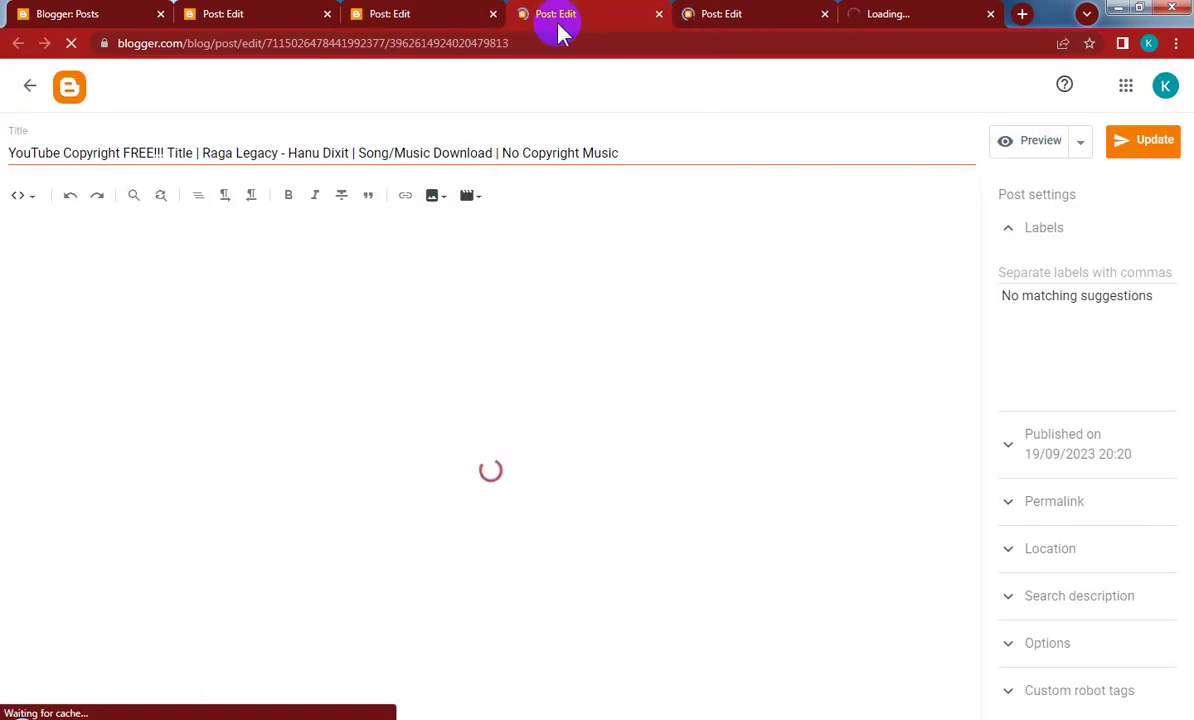
pyautogui.click(33, 203)
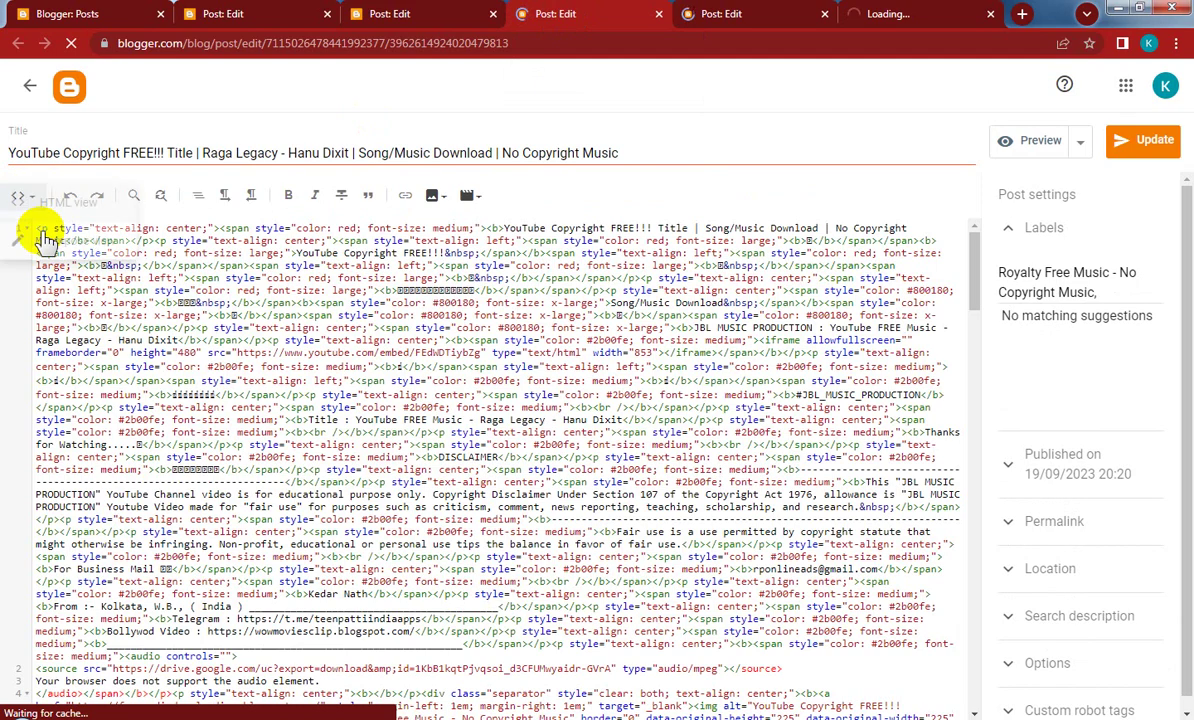
pyautogui.click(35, 234)
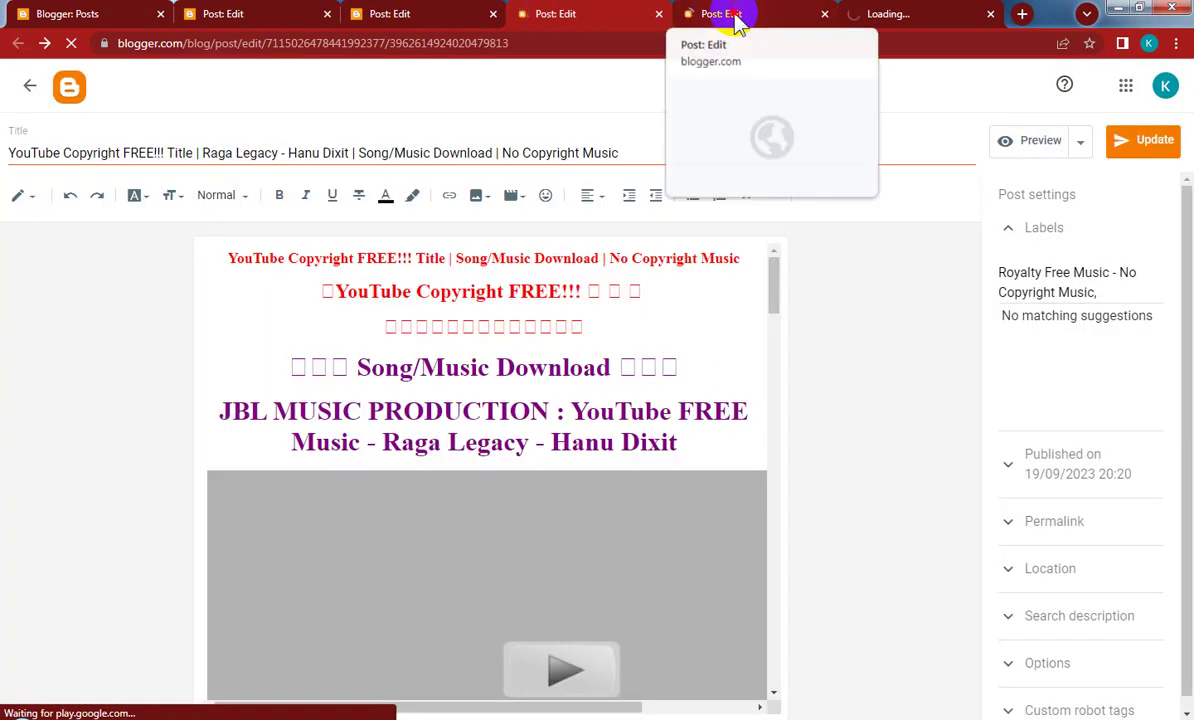
pyautogui.click(733, 13)
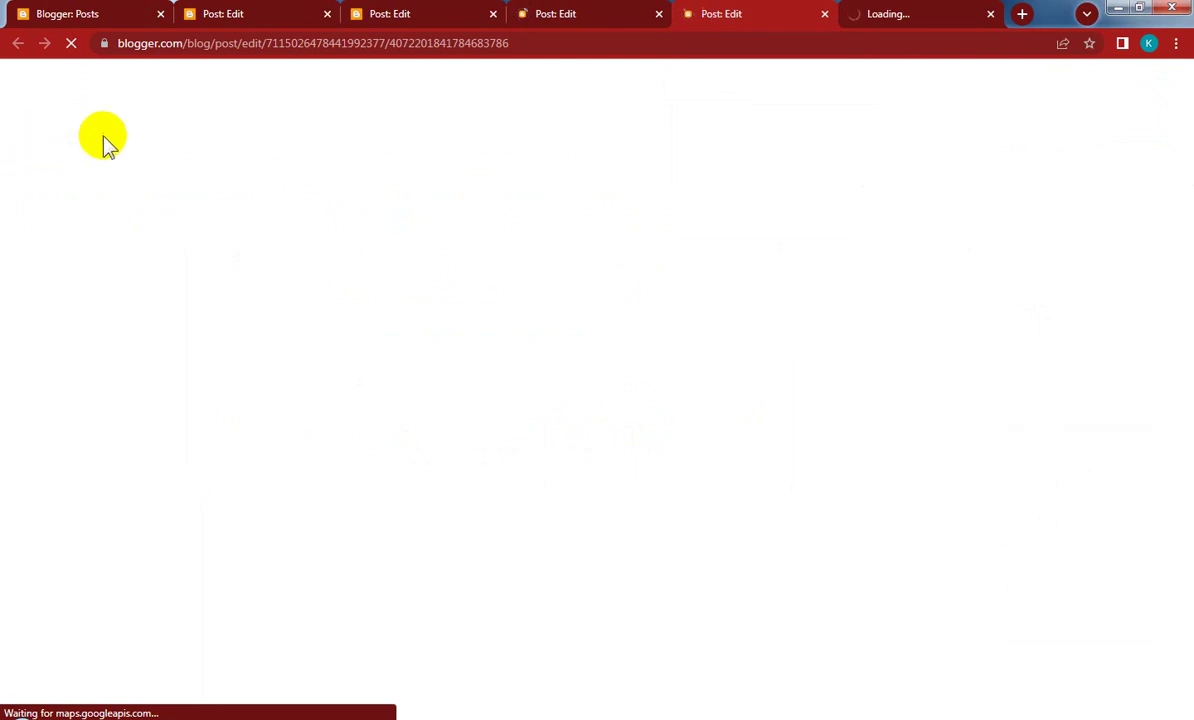
pyautogui.click(27, 203)
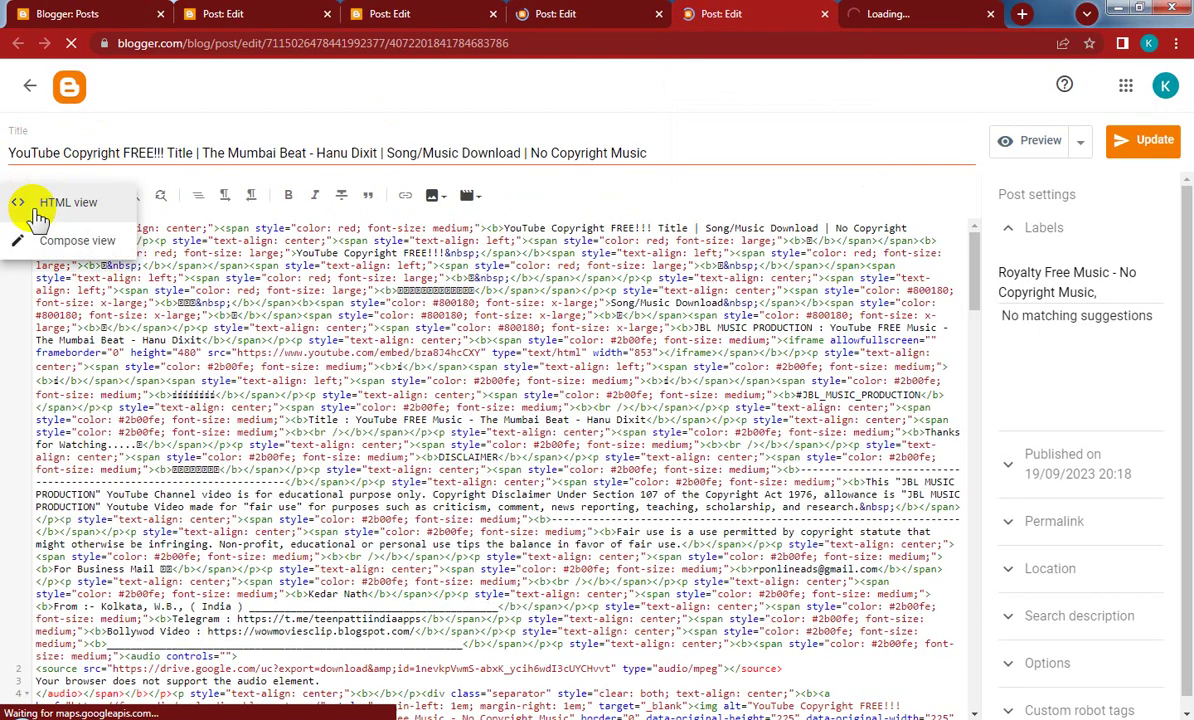
pyautogui.click(707, 345)
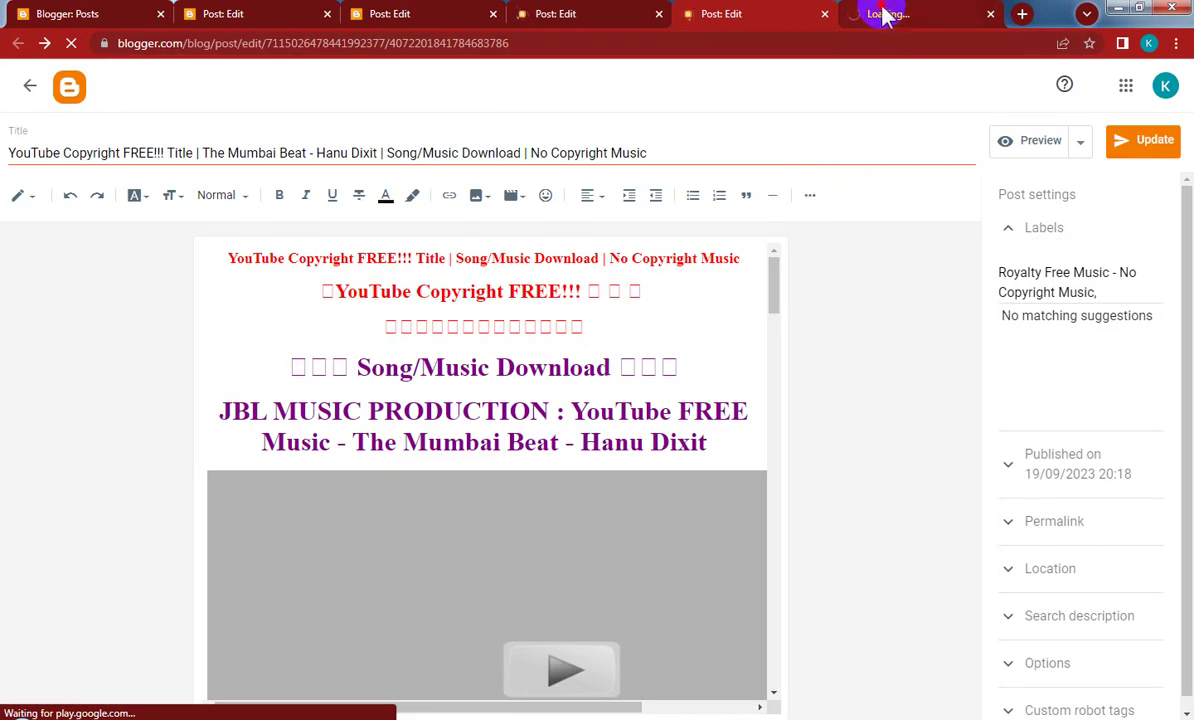
pyautogui.click(880, 14)
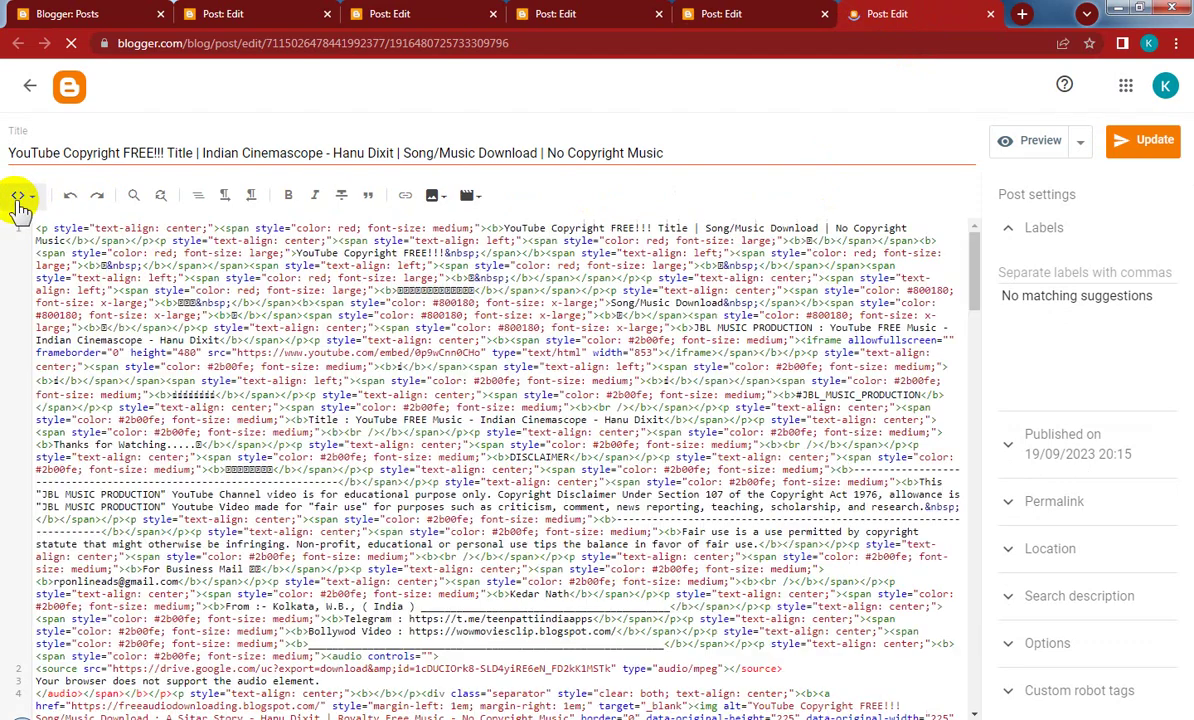
pyautogui.click(20, 200)
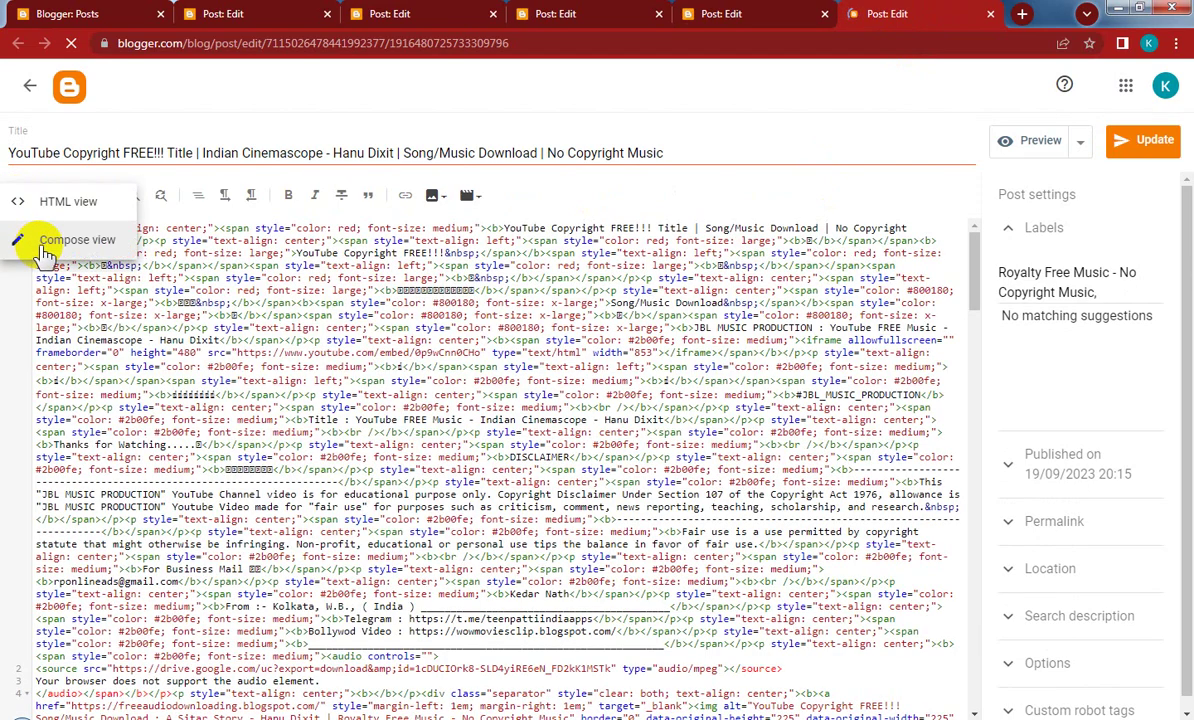
pyautogui.click(160, 234)
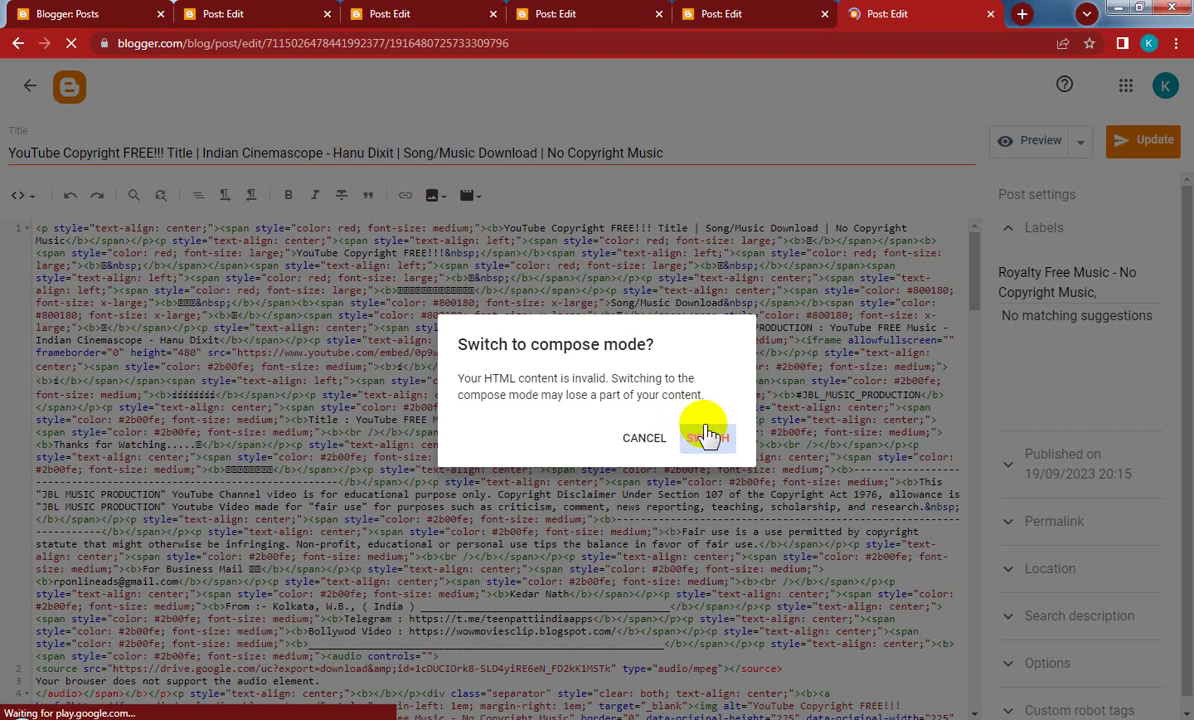
pyautogui.click(705, 437)
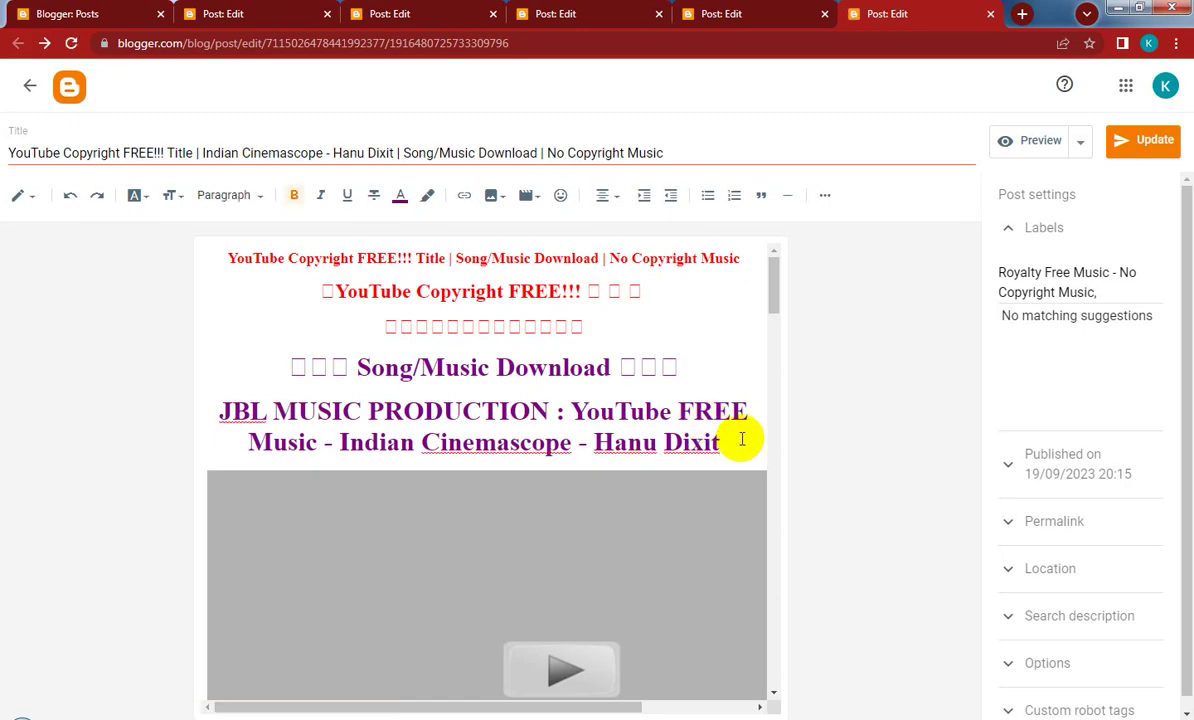
# Add "ads" placeholder lines to the Indian Cinemascope post, under the title heading and under the underscore line before the image
pyautogui.click(741, 439)
pyautogui.press('Return')
pyautogui.write('ads')
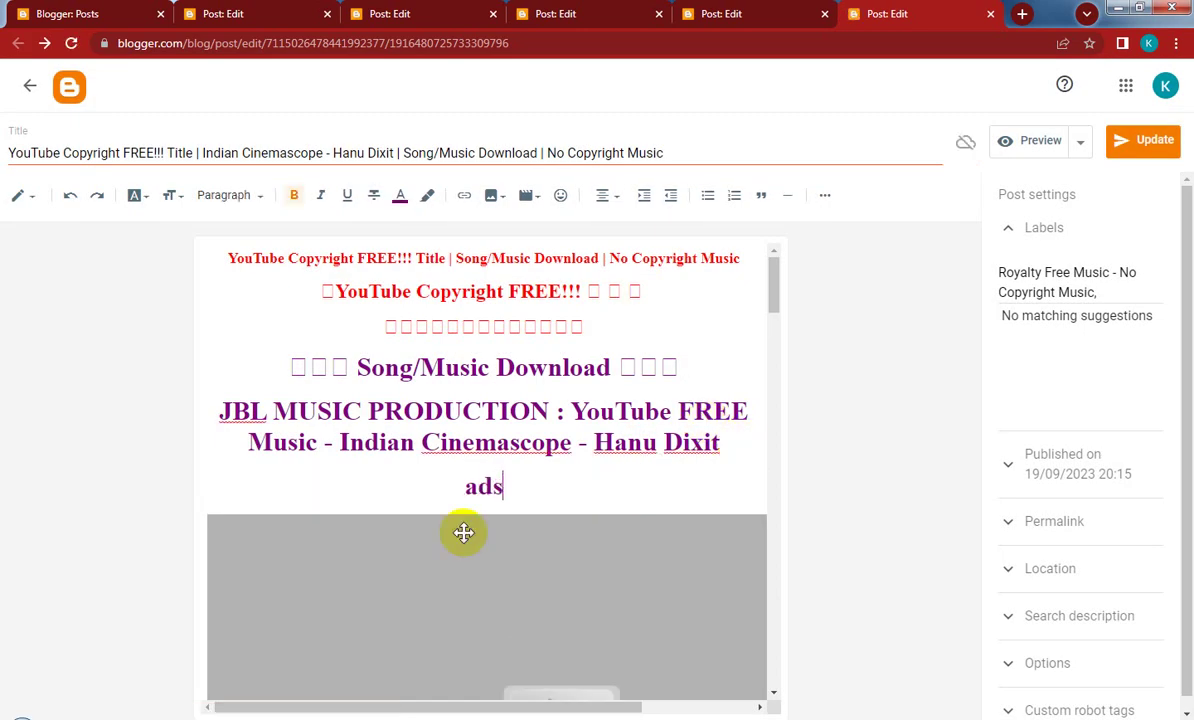
pyautogui.scroll(-10, 602, 504)
pyautogui.scroll(-3, 604, 504)
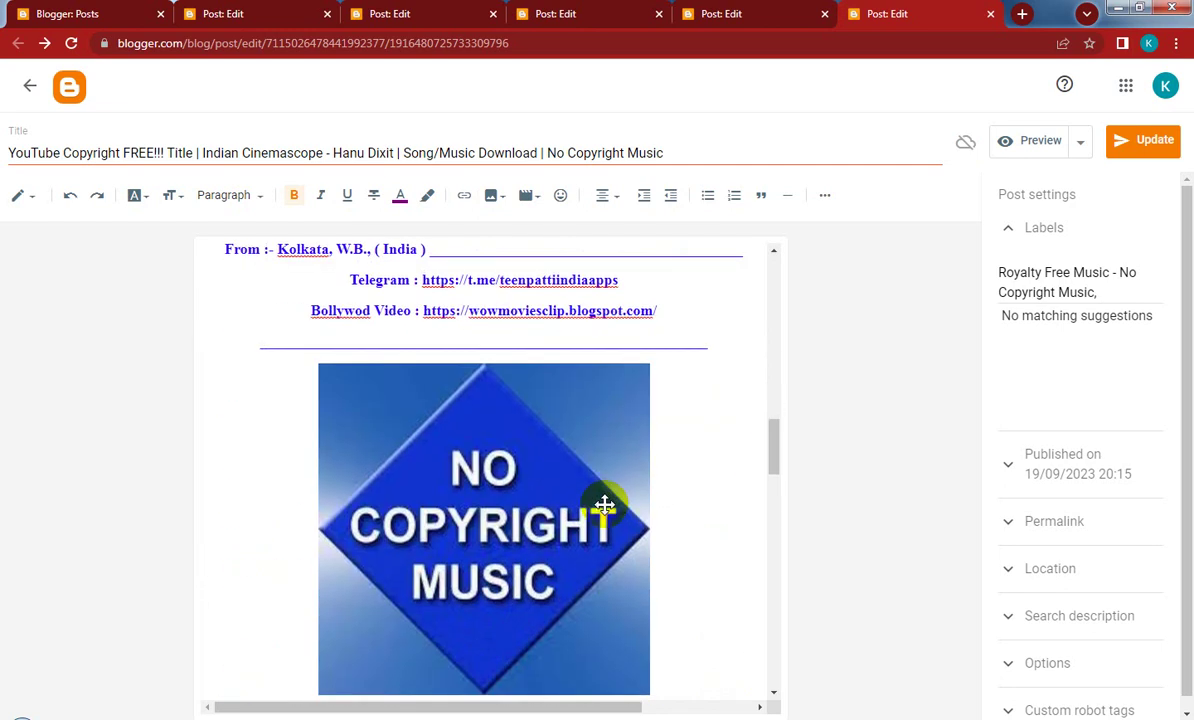
pyautogui.scroll(1, 610, 435)
pyautogui.click(740, 346)
pyautogui.press('Return')
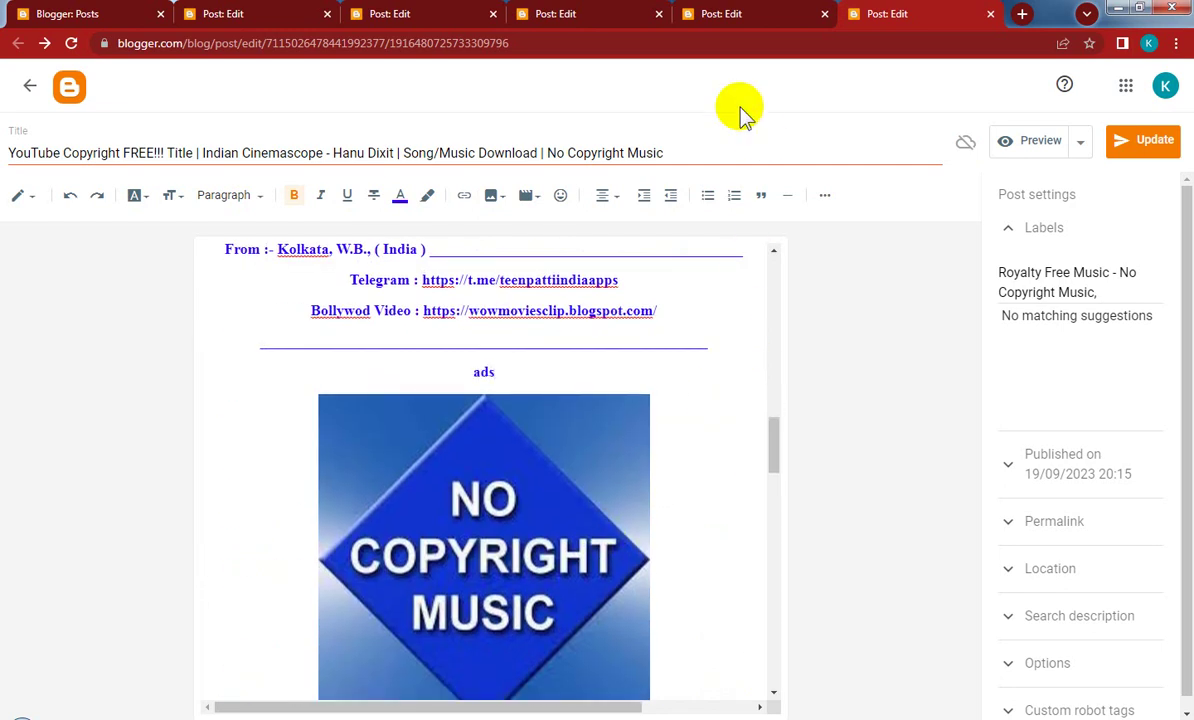
# Add "ads" placeholder lines to The Mumbai Beat post, under the title heading and under the underscore line before the image
pyautogui.click(712, 13)
pyautogui.click(719, 444)
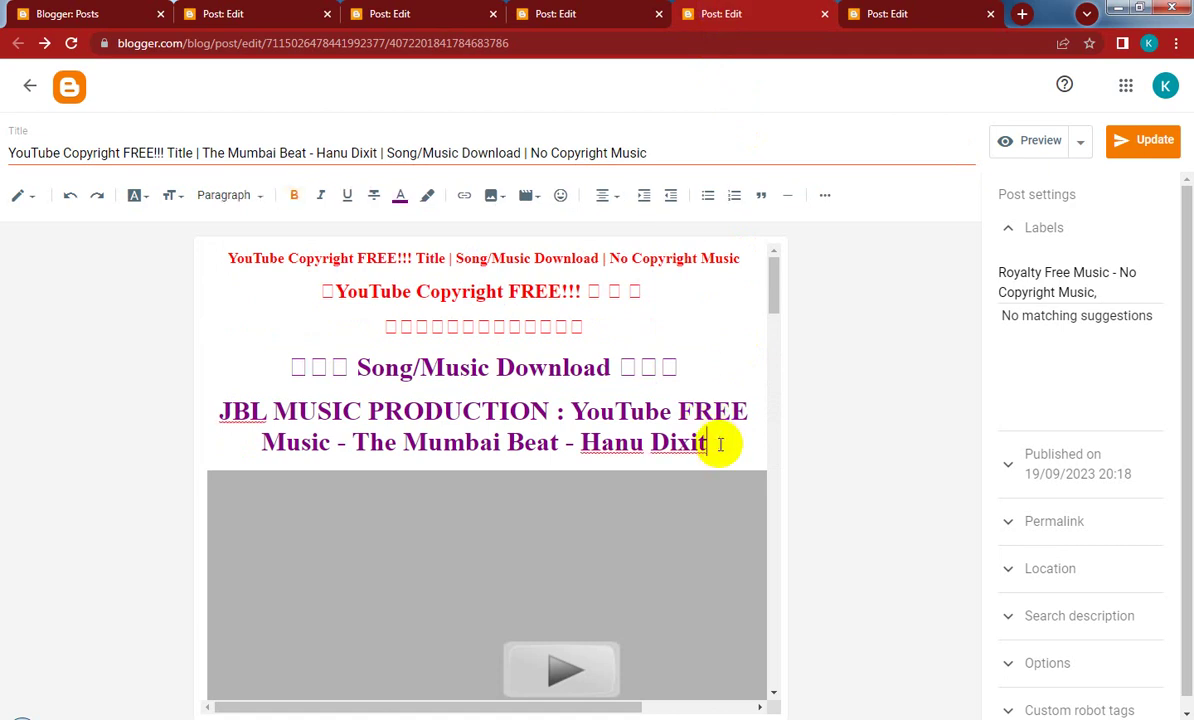
pyautogui.press('Return')
pyautogui.write('ad')
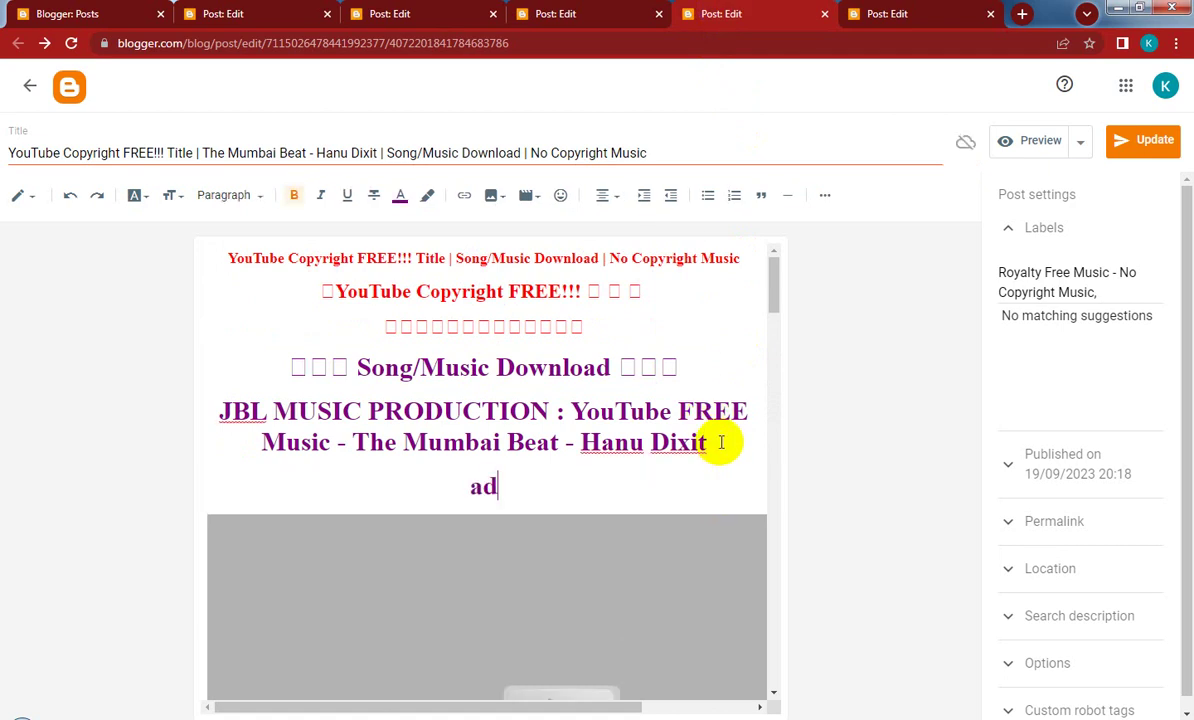
pyautogui.write('s')
pyautogui.scroll(-15, 693, 509)
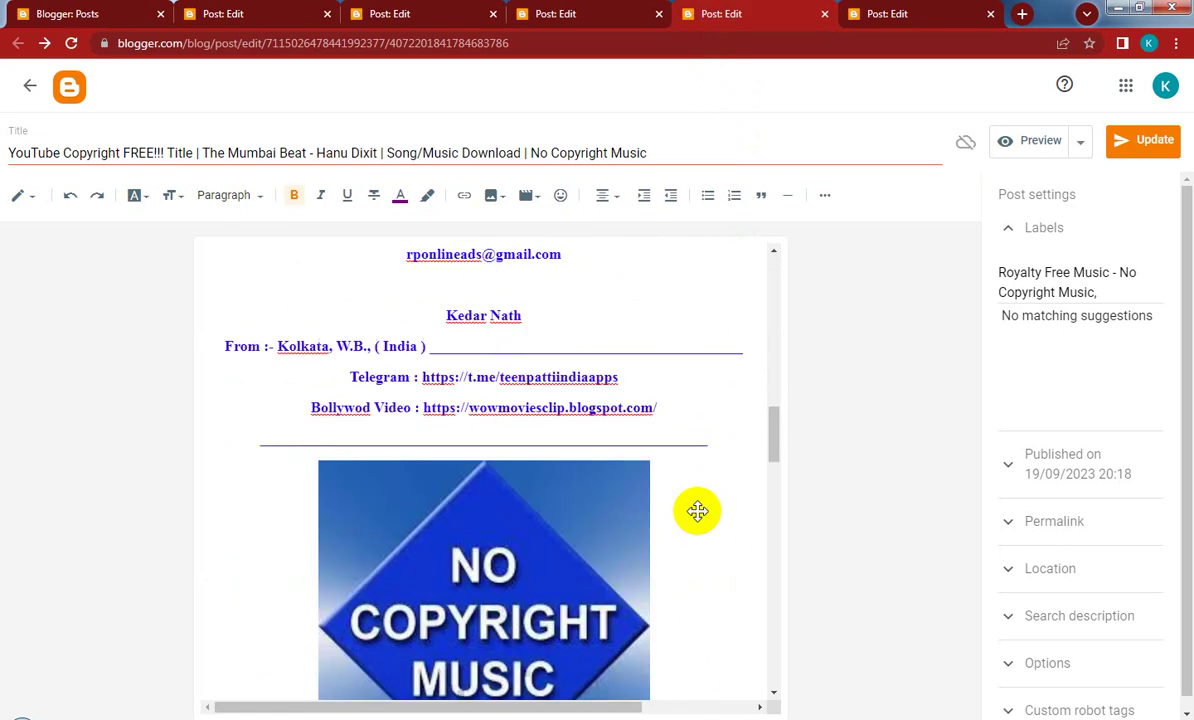
pyautogui.click(737, 436)
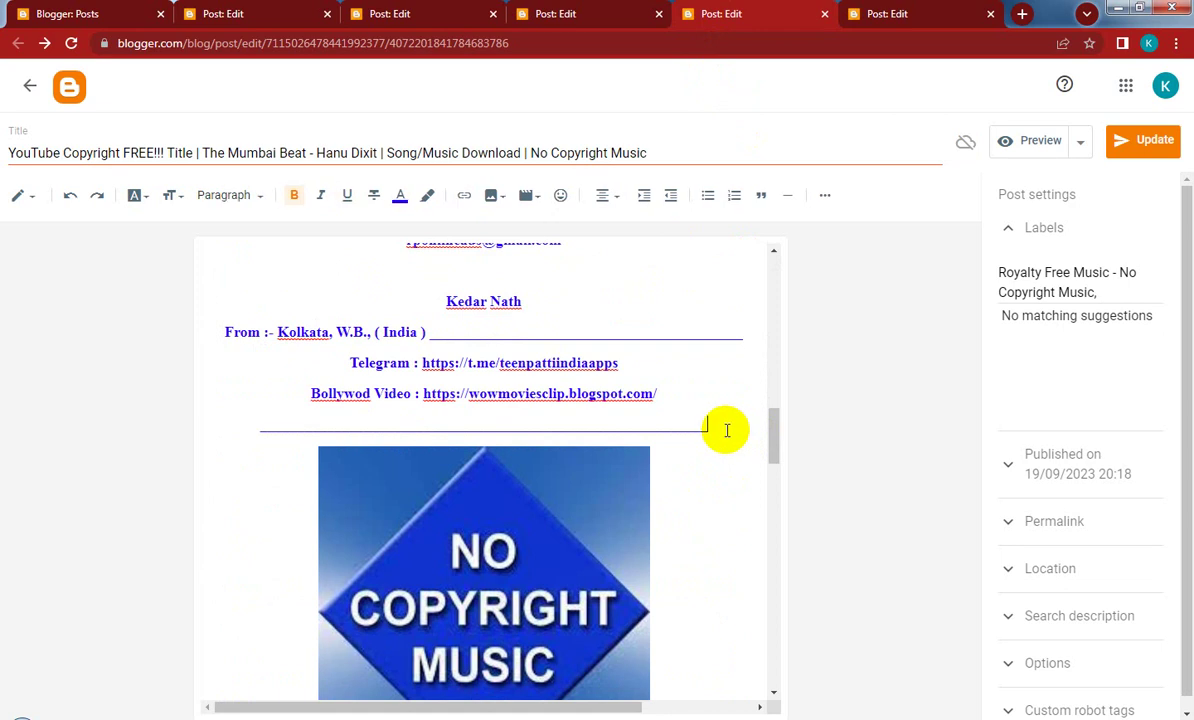
pyautogui.press('Return')
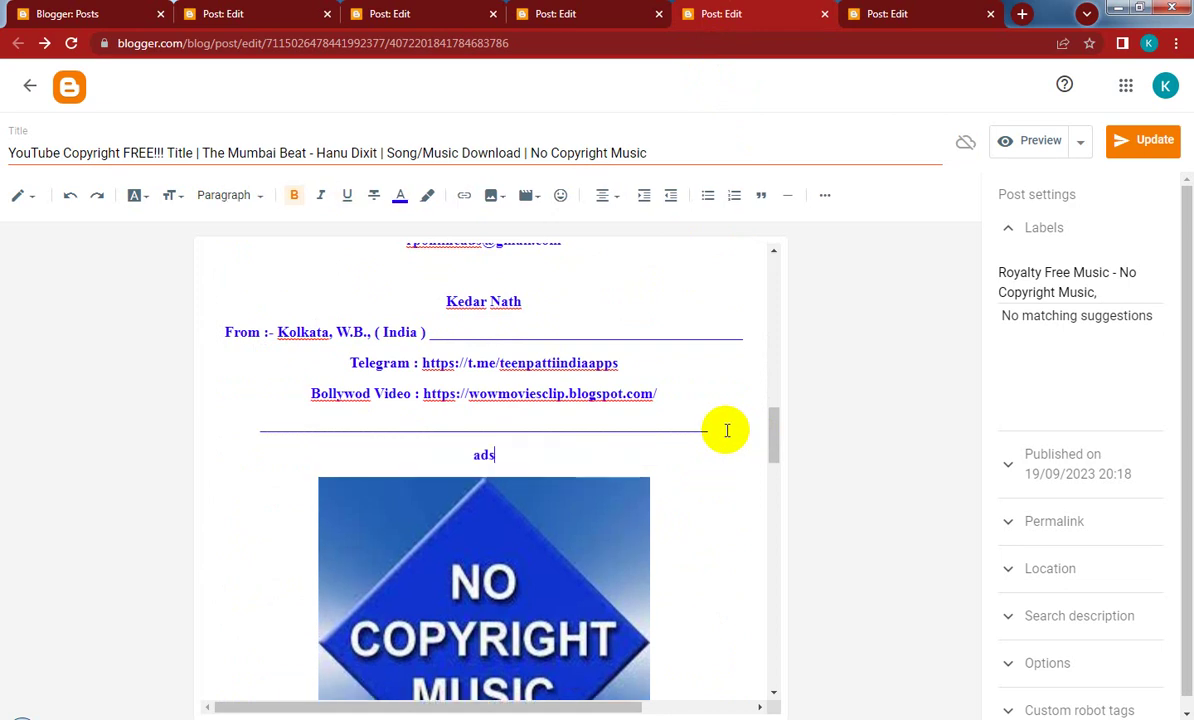
# Add "ads" placeholder lines to the Raga Legacy post, under the title heading and under the underscore line before the image
pyautogui.click(560, 13)
pyautogui.click(701, 438)
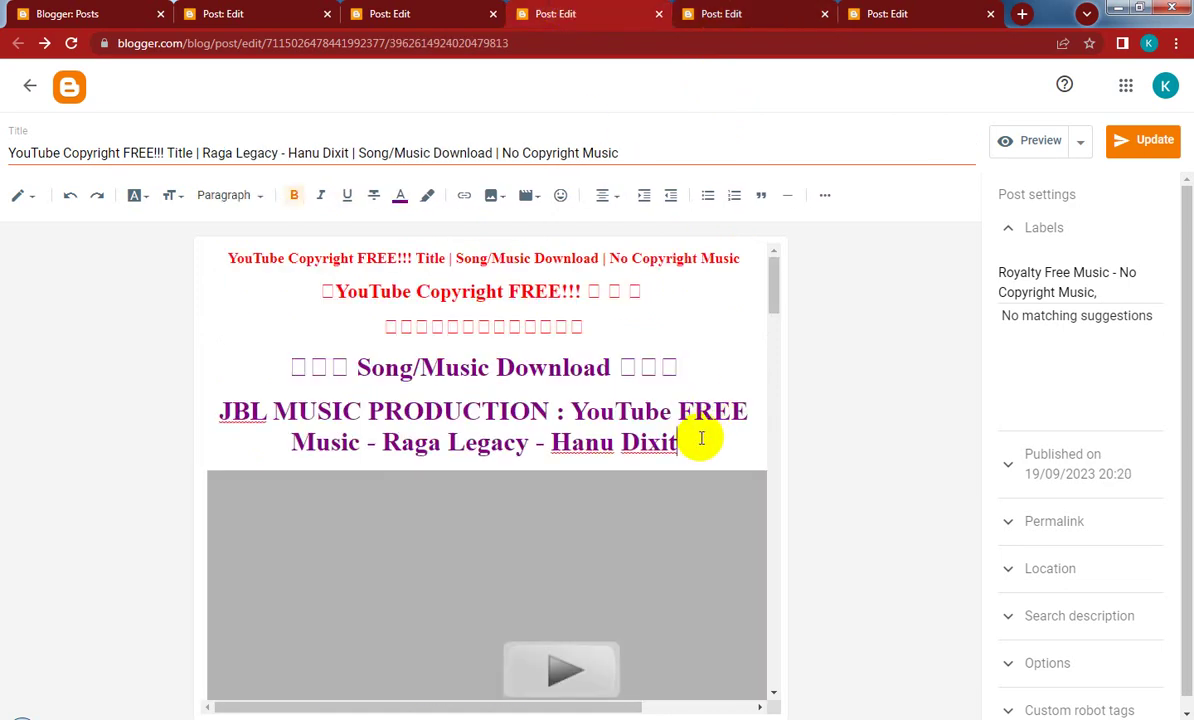
pyautogui.press('Return')
pyautogui.write('ads')
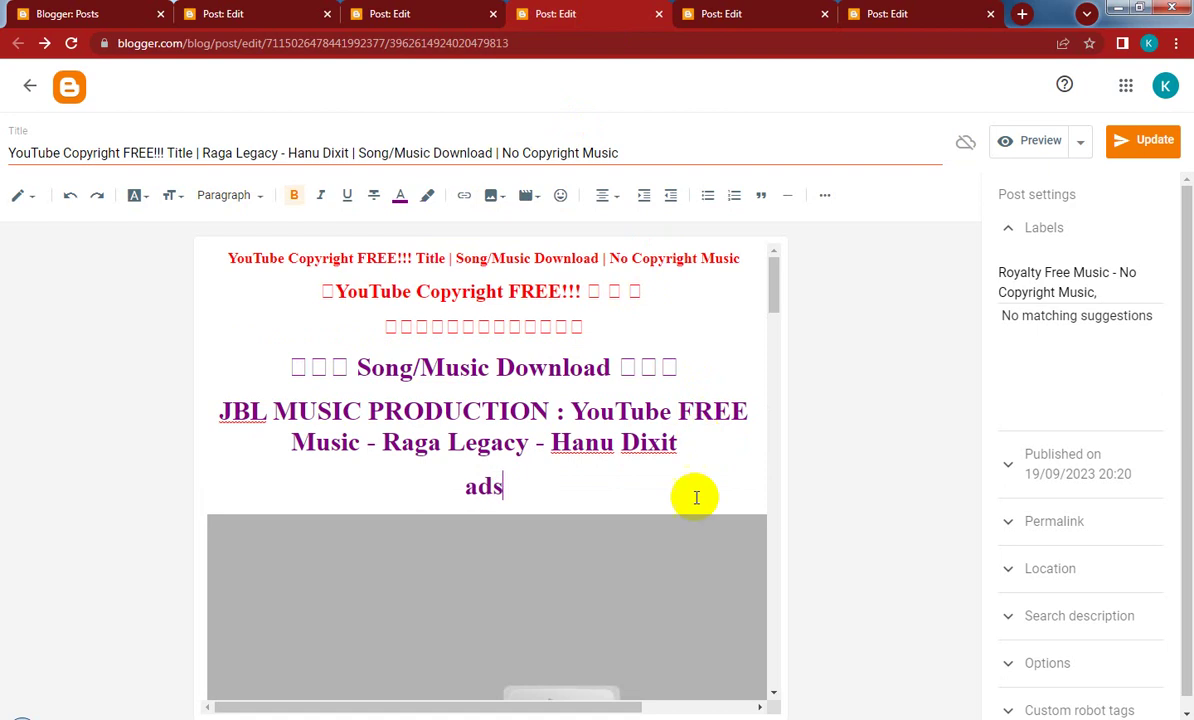
pyautogui.middleClick(694, 496)
pyautogui.scroll(-1, 696, 503)
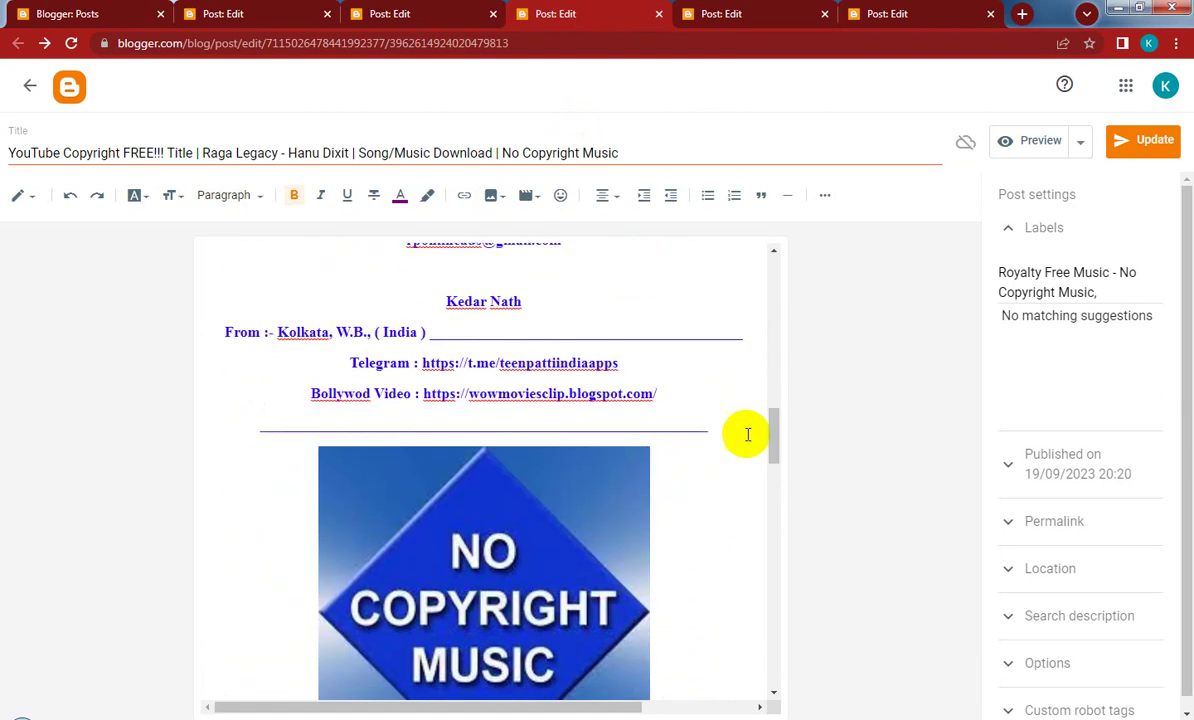
pyautogui.press('Return')
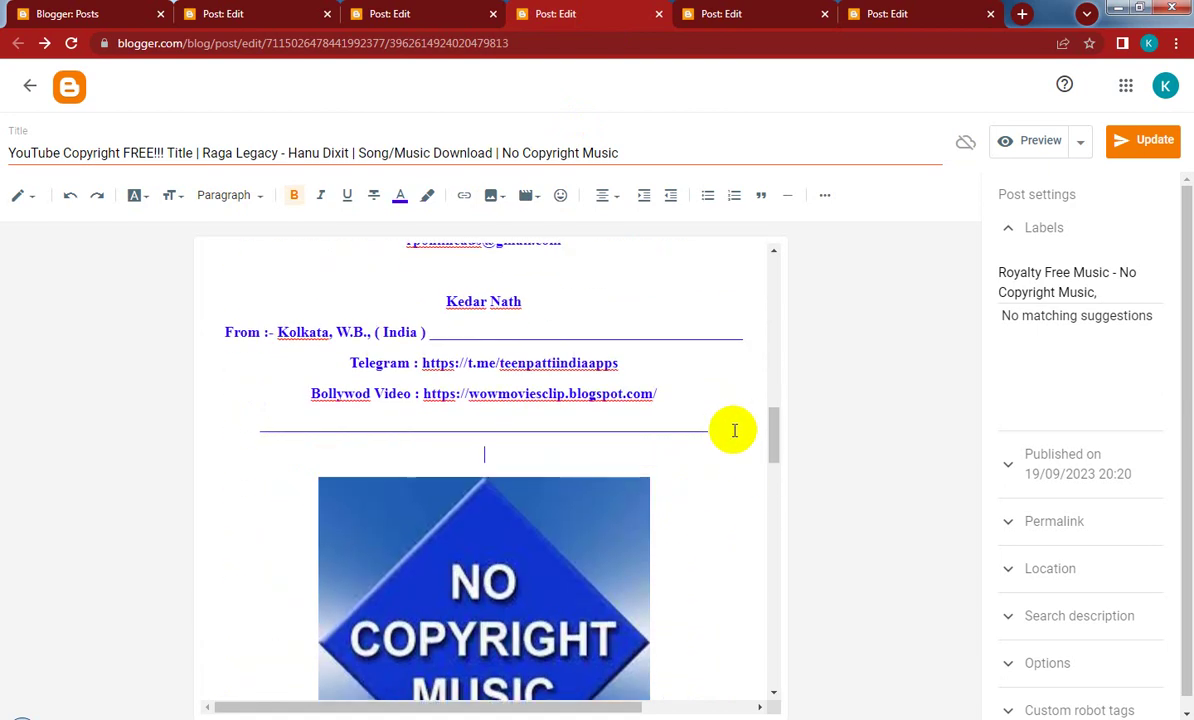
# Add "ads" placeholder lines to the Gully Dreams post, under the title heading and under the underscore line before the image
pyautogui.click(394, 12)
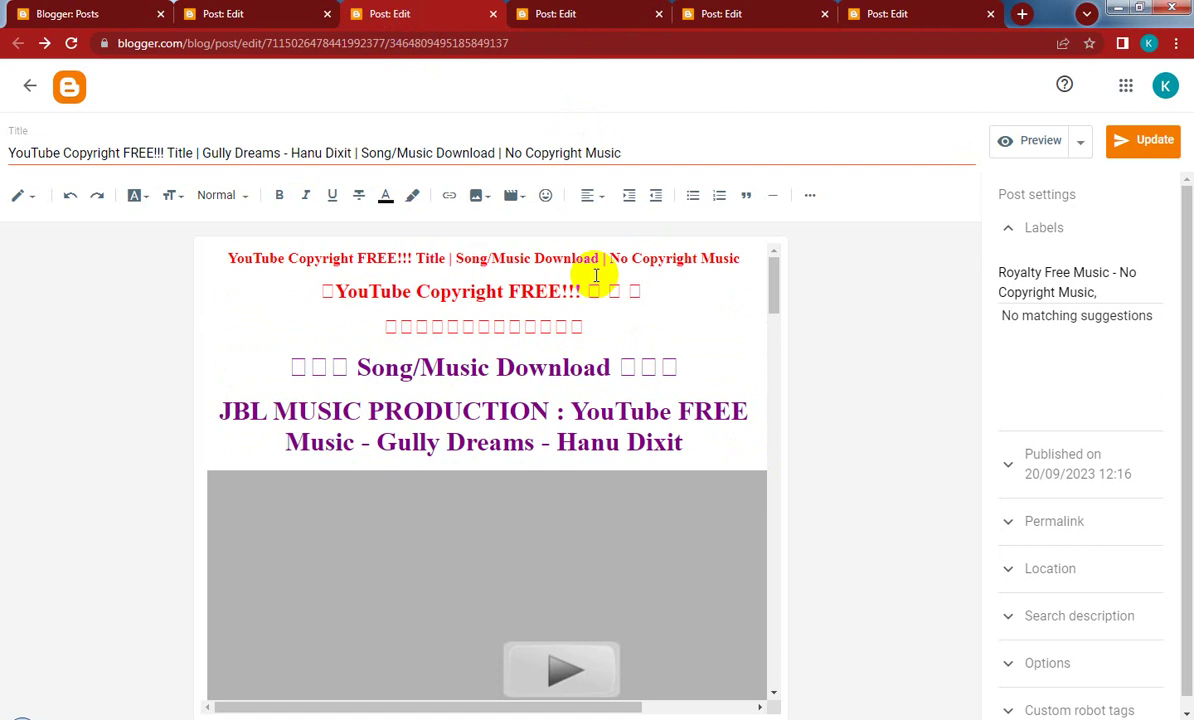
pyautogui.click(723, 441)
pyautogui.press('Return')
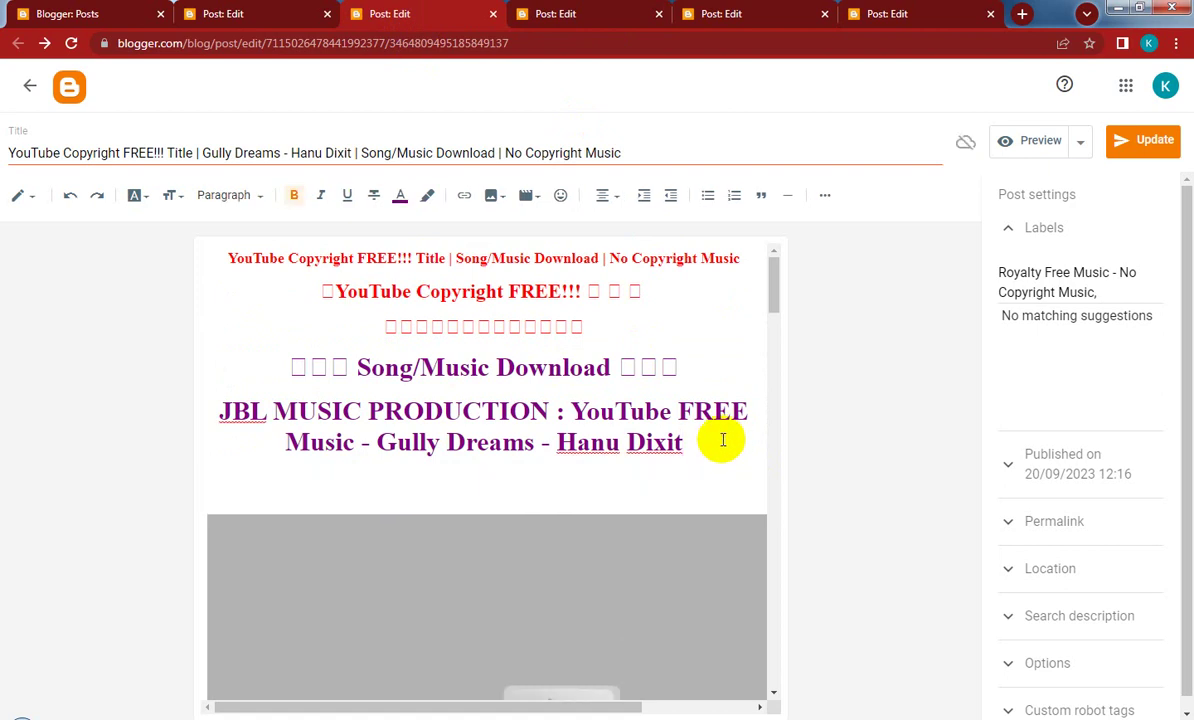
pyautogui.write('ads')
pyautogui.scroll(-15, 712, 475)
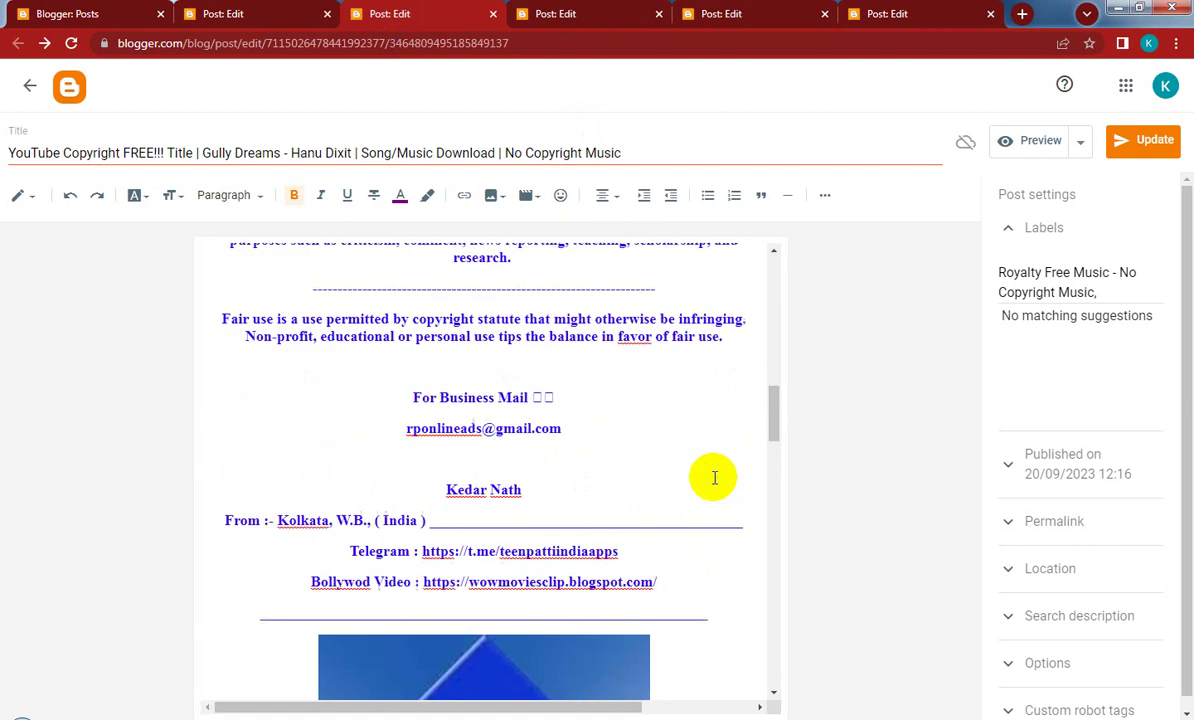
pyautogui.click(726, 429)
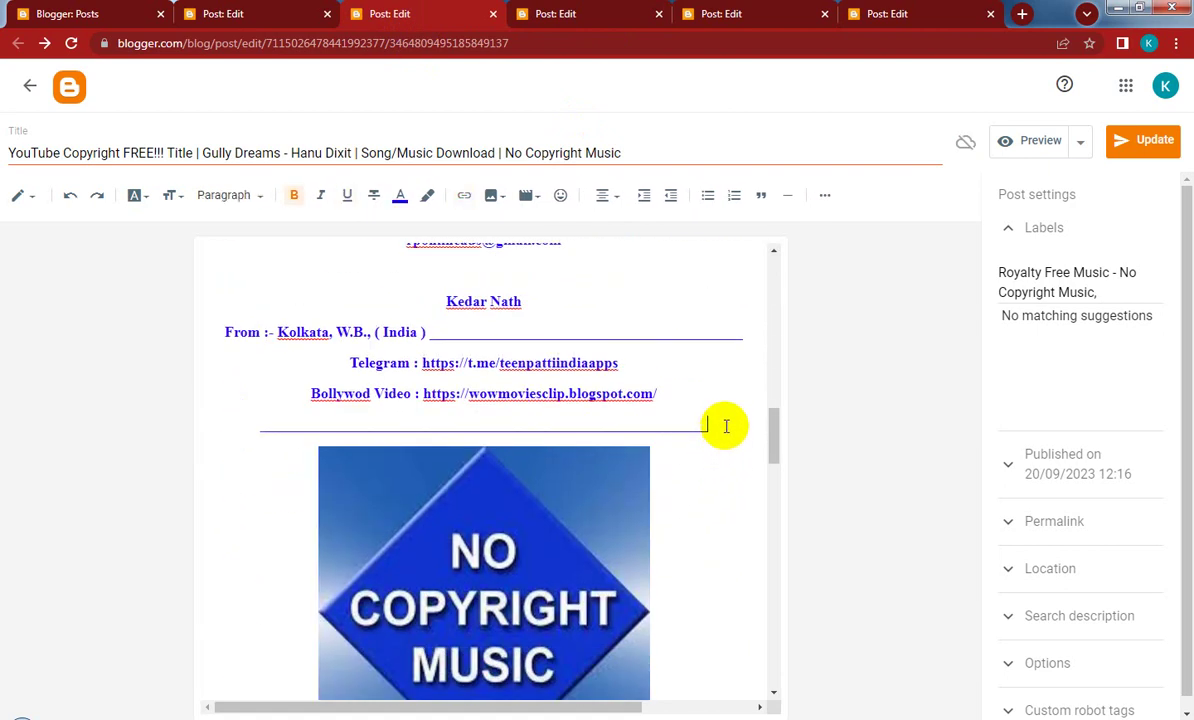
pyautogui.press('Return')
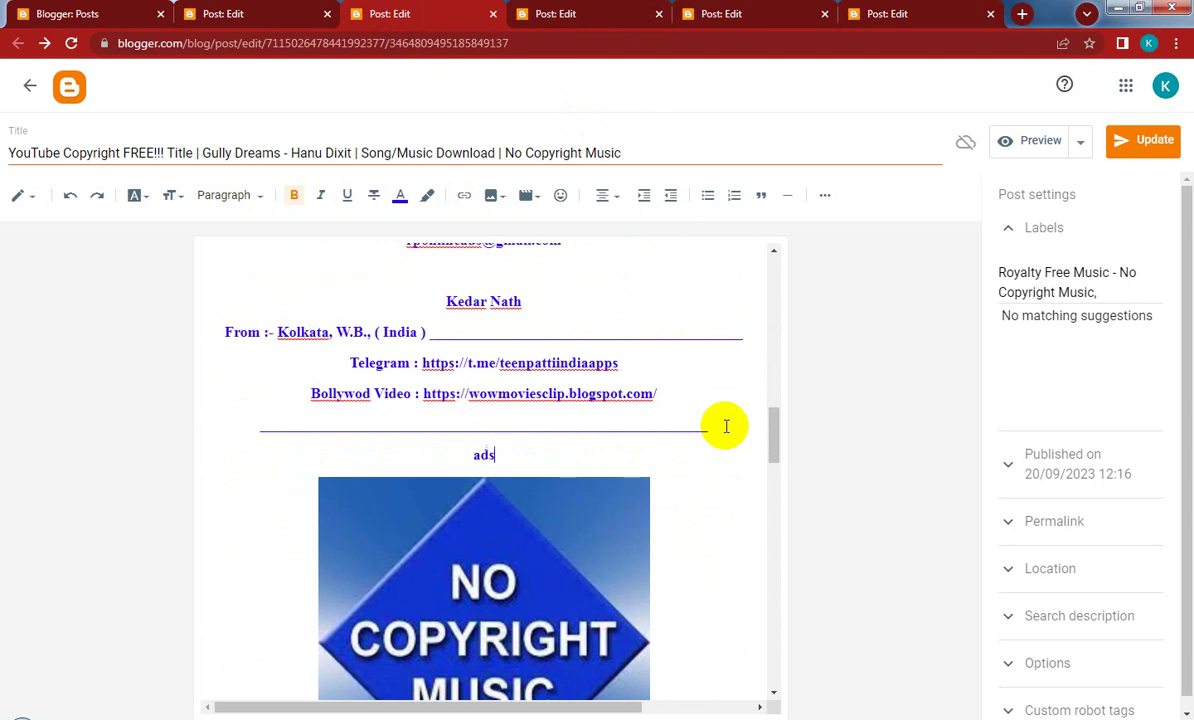
# Add "ads" placeholder lines to the Dreams Of River Ganga post, under the title heading and under the underscore line before the image
pyautogui.click(232, 13)
pyautogui.click(744, 442)
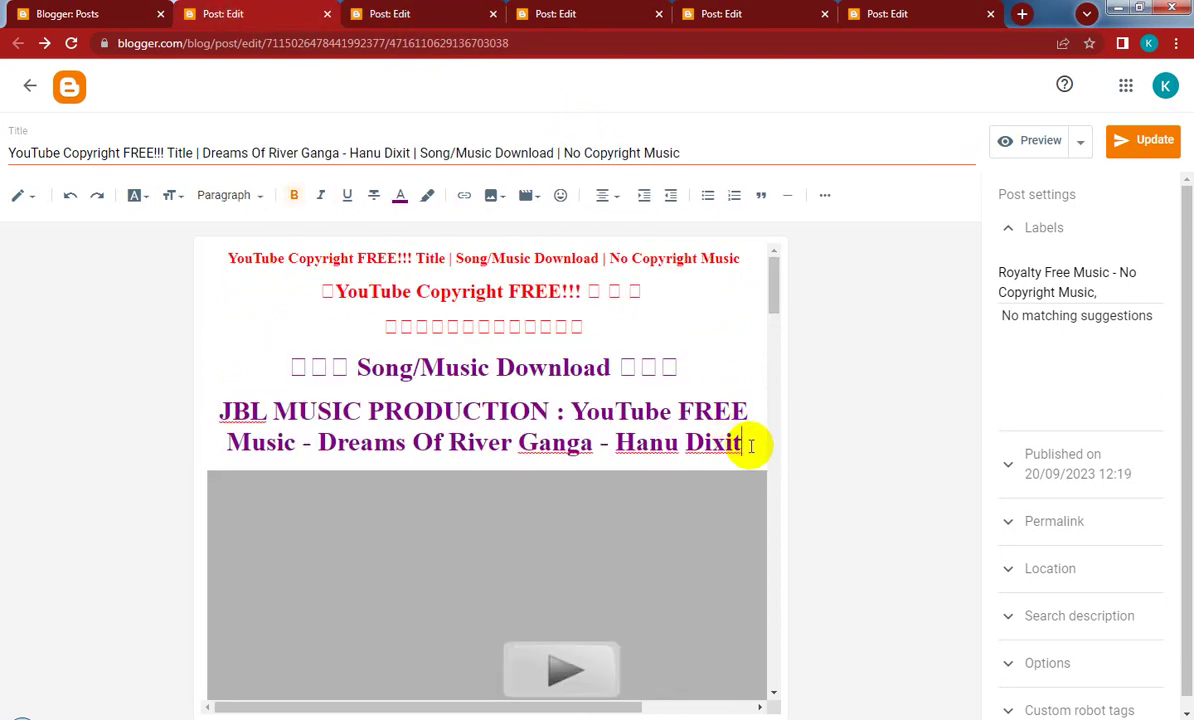
pyautogui.press('Return')
pyautogui.write('ad')
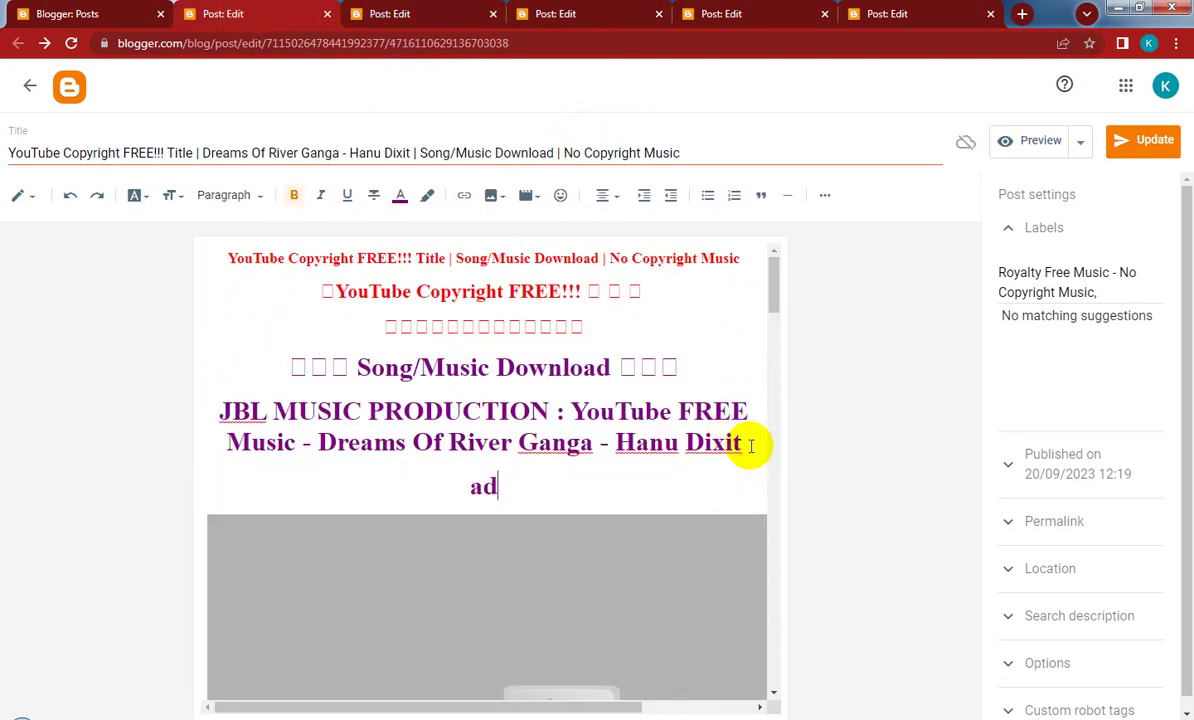
pyautogui.write('s')
pyautogui.scroll(-10, 730, 477)
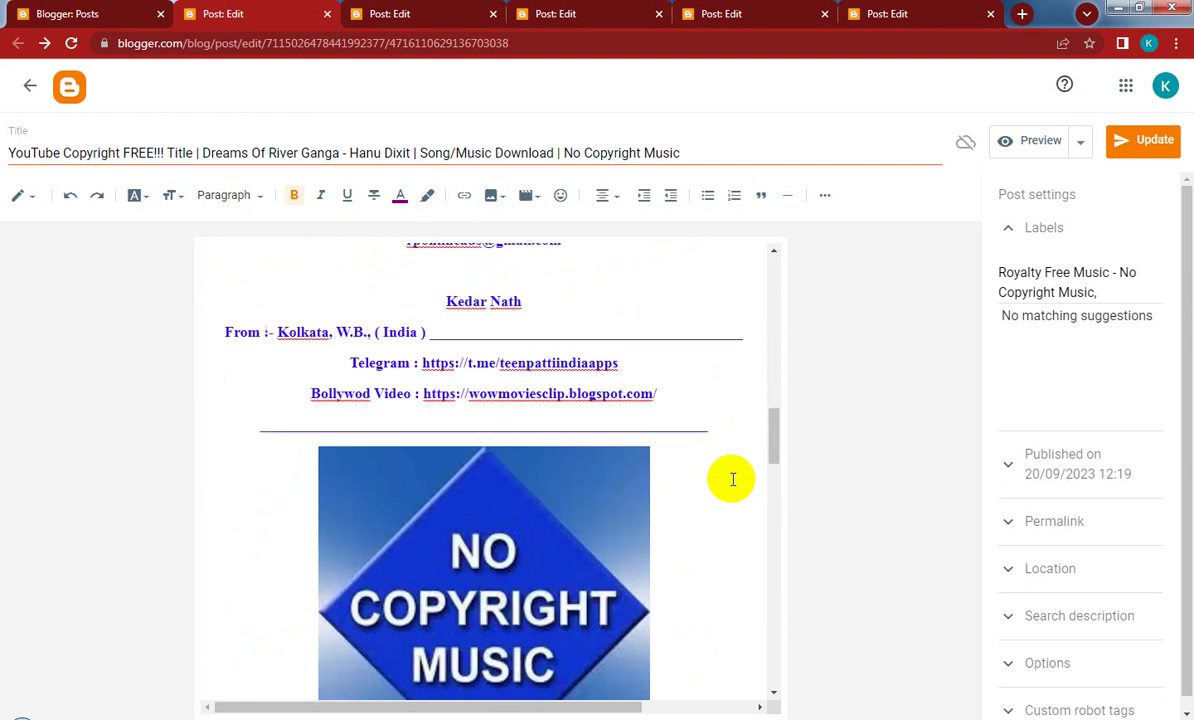
pyautogui.click(733, 431)
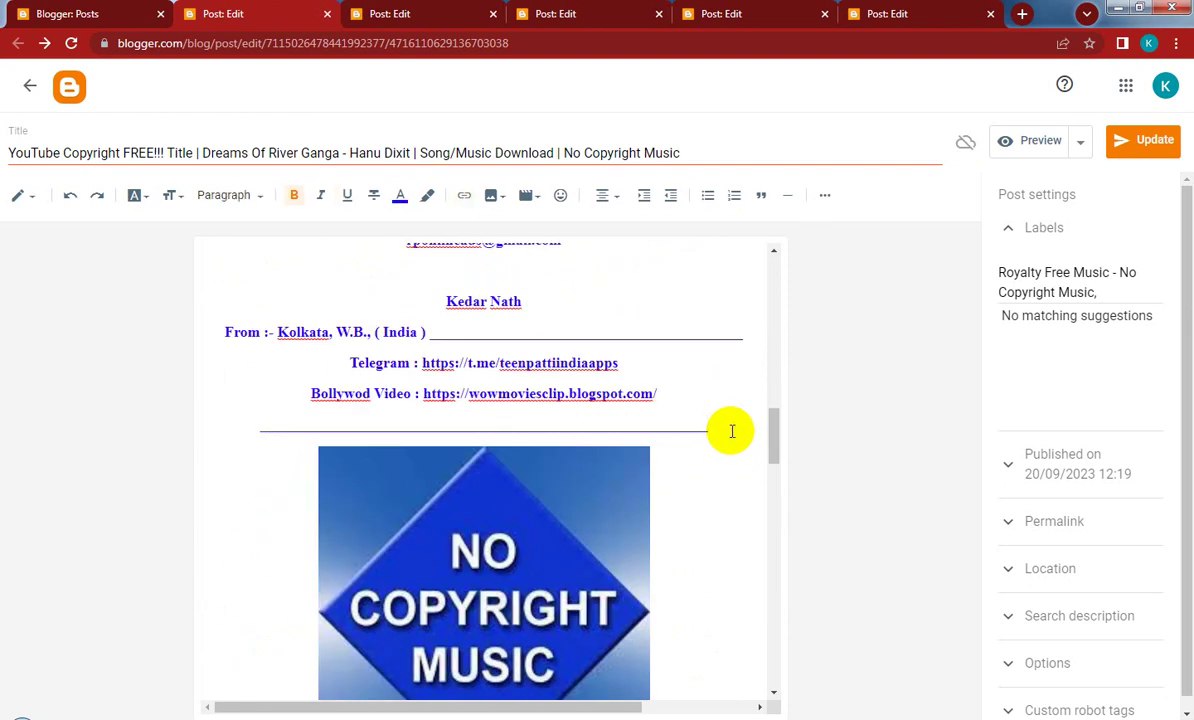
pyautogui.press('Return')
pyautogui.write('ads')
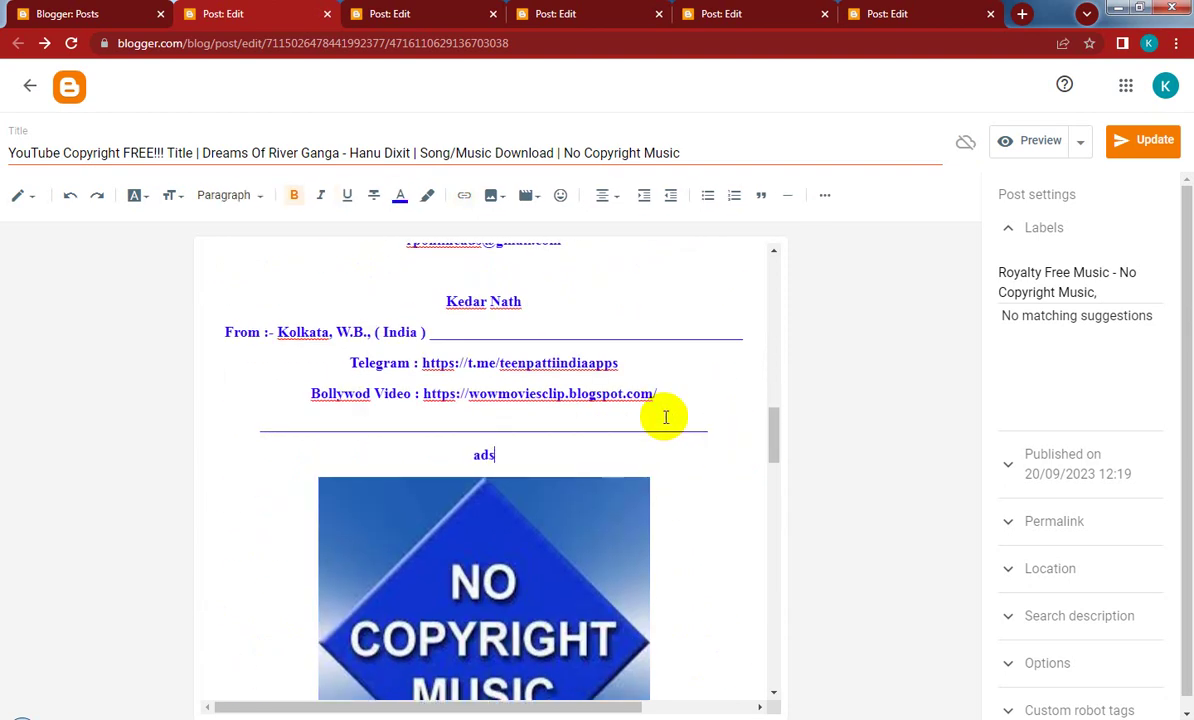
# Switch the Dreams Of River Ganga, Gully Dreams and Raga Legacy posts from Compose to HTML view
pyautogui.click(28, 200)
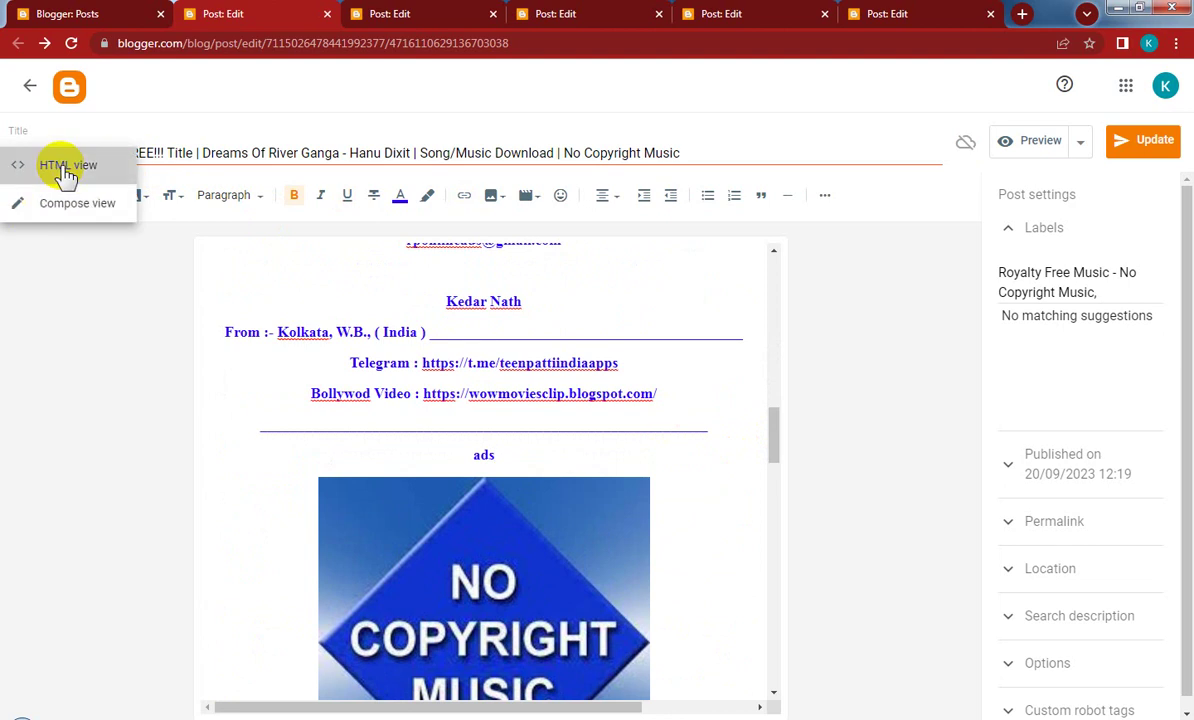
pyautogui.click(59, 167)
pyautogui.click(380, 18)
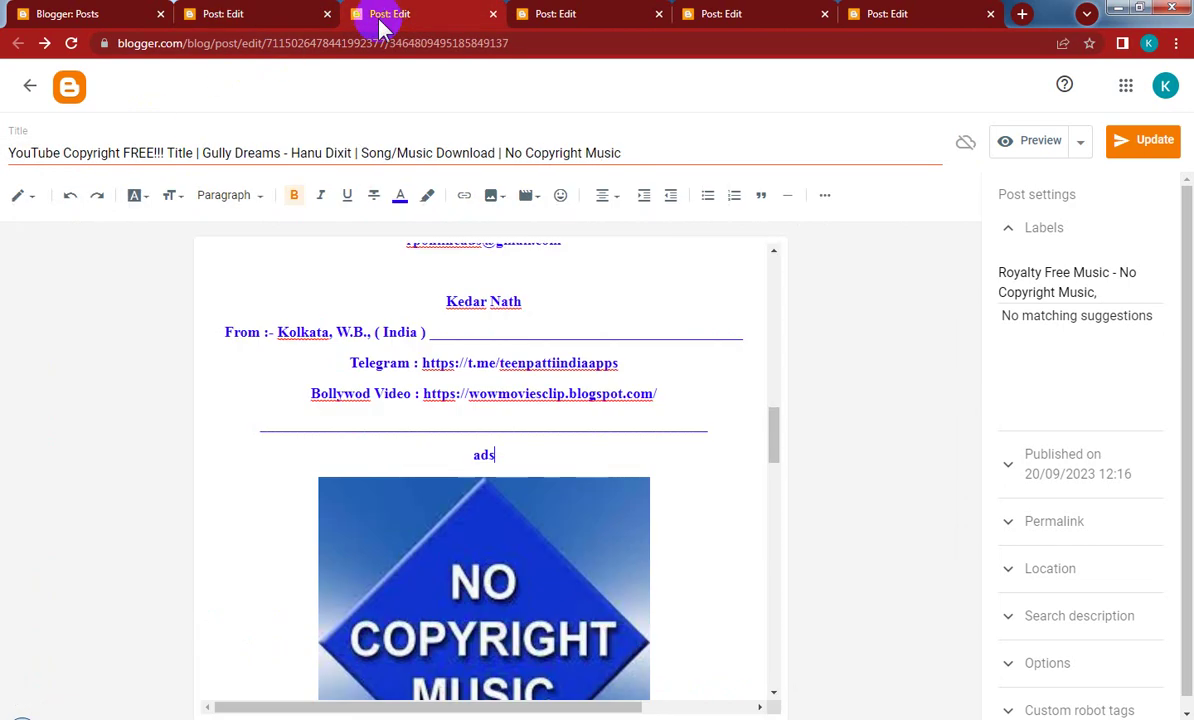
pyautogui.click(20, 198)
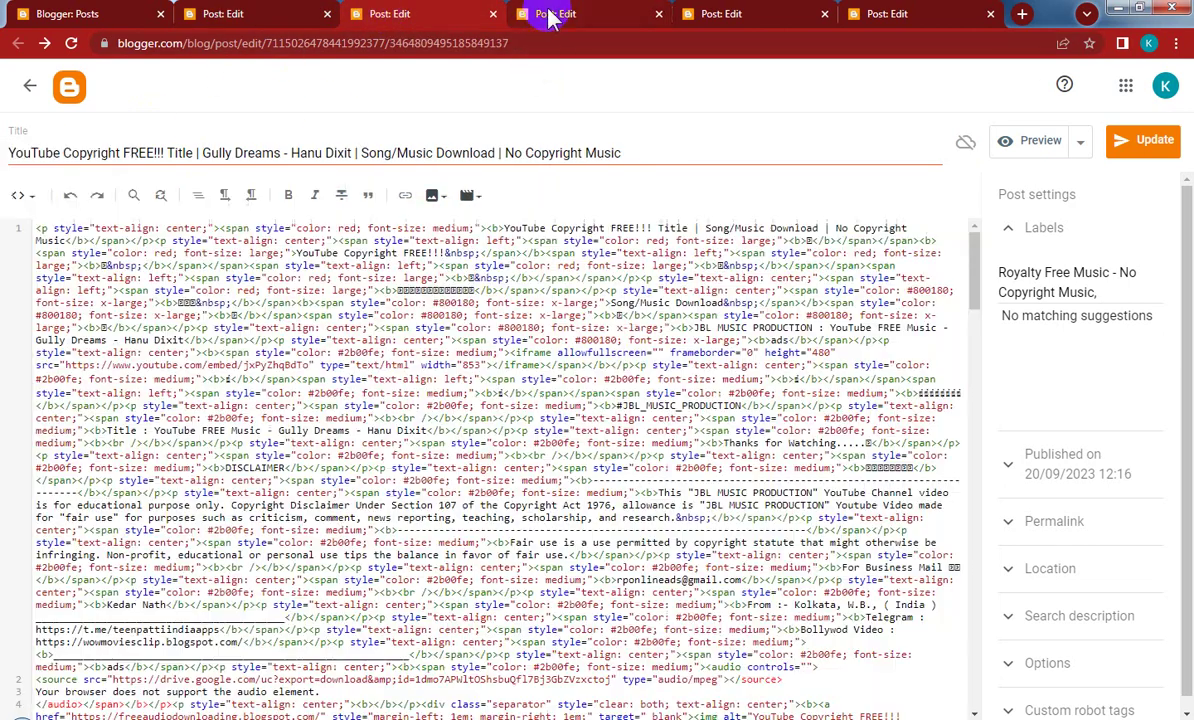
pyautogui.click(546, 13)
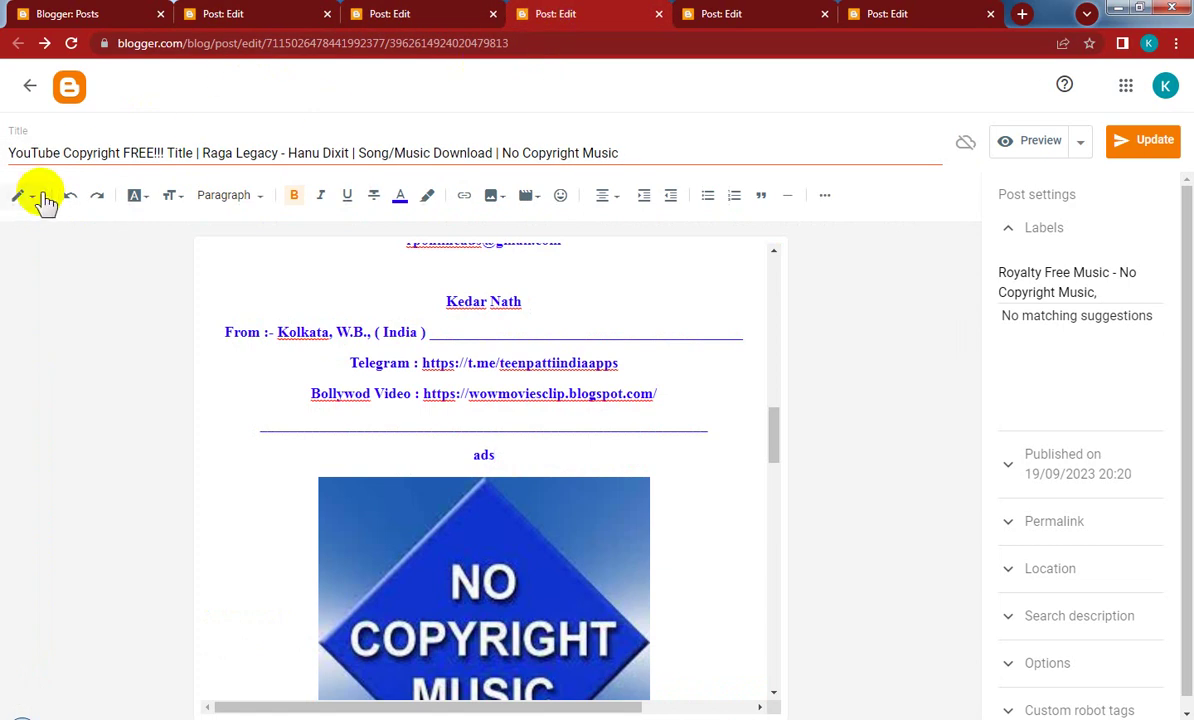
pyautogui.click(38, 202)
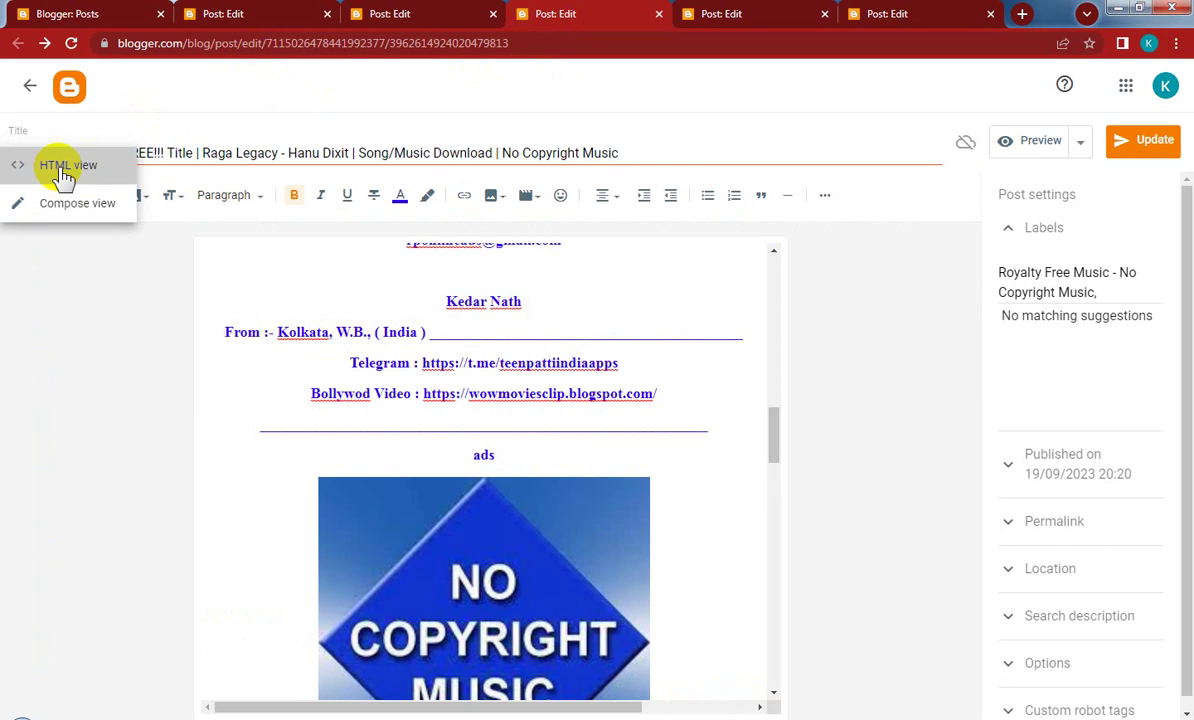
pyautogui.click(59, 167)
# Switch The Mumbai Beat and Indian Cinemascope posts to HTML view
pyautogui.click(722, 13)
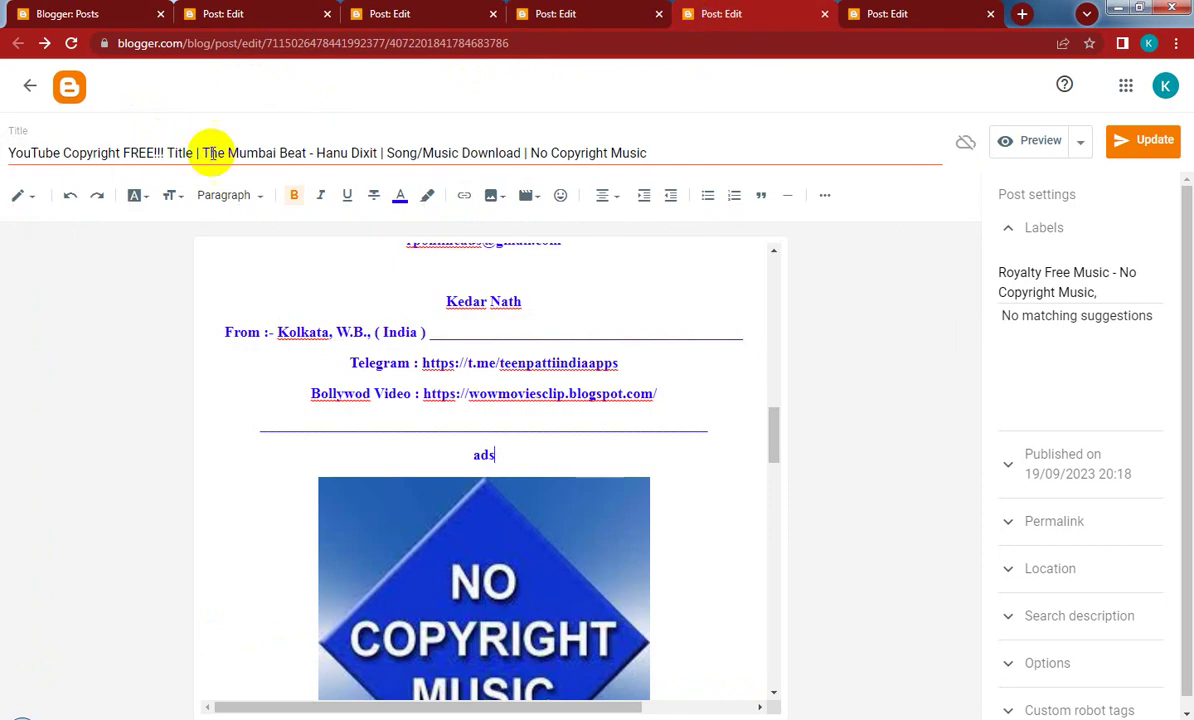
pyautogui.click(20, 196)
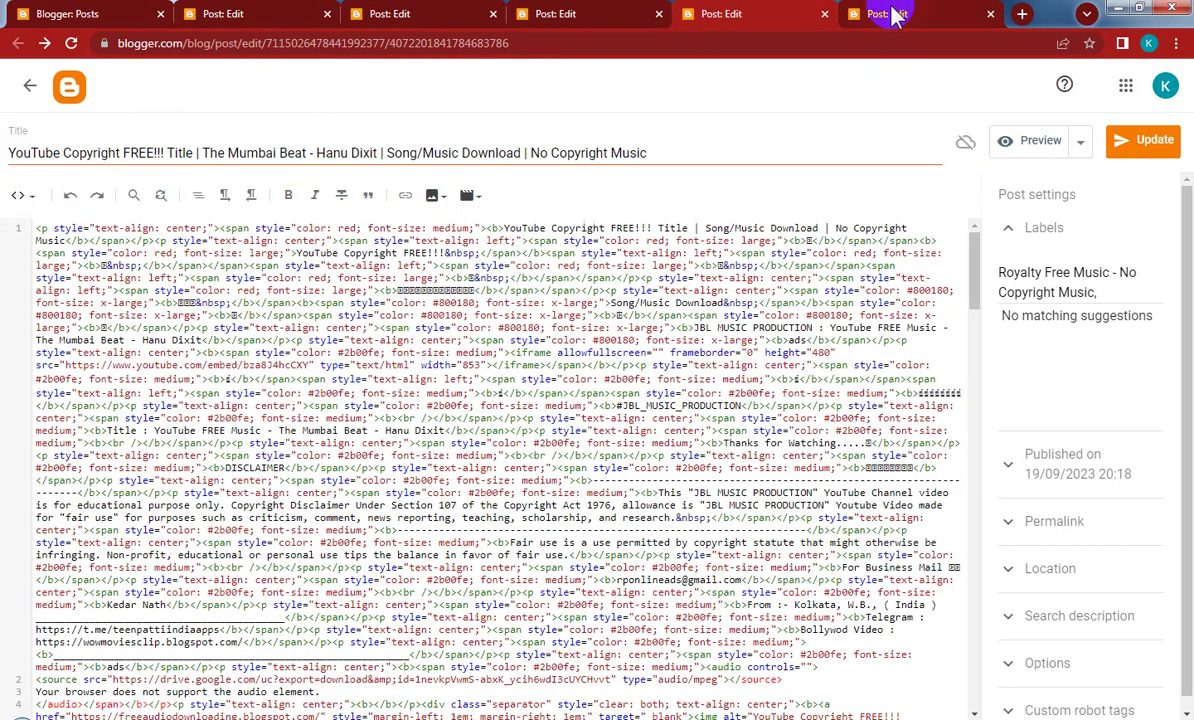
pyautogui.click(887, 13)
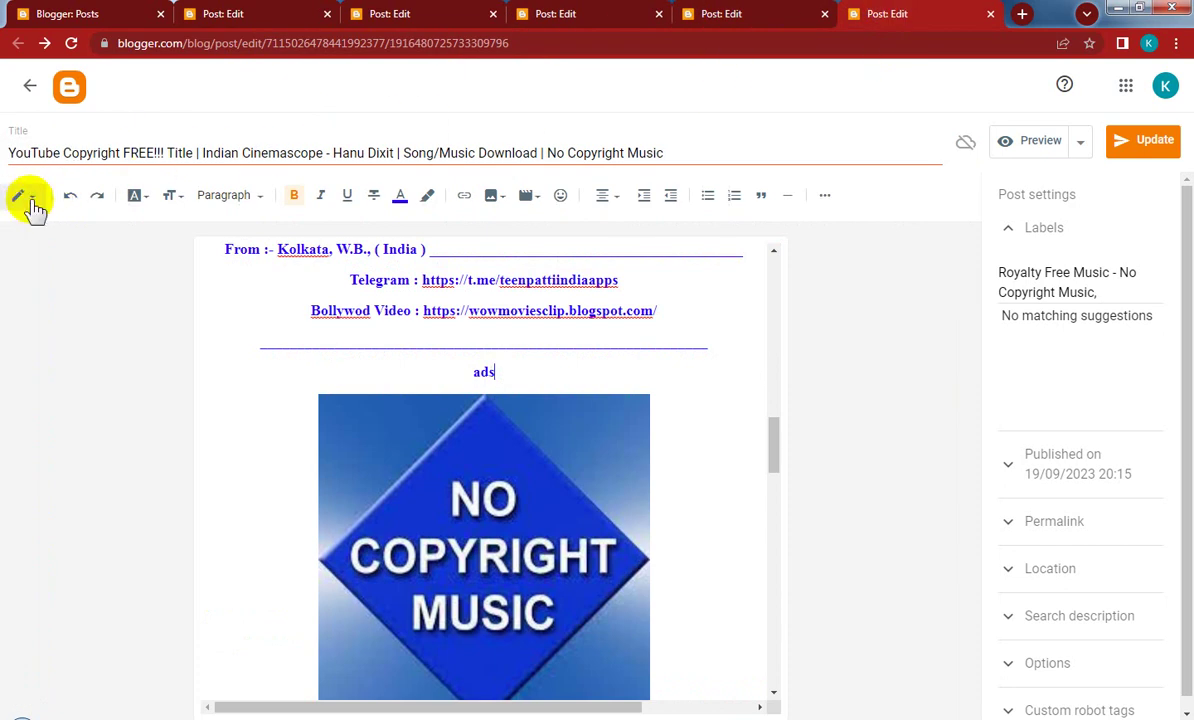
pyautogui.click(33, 203)
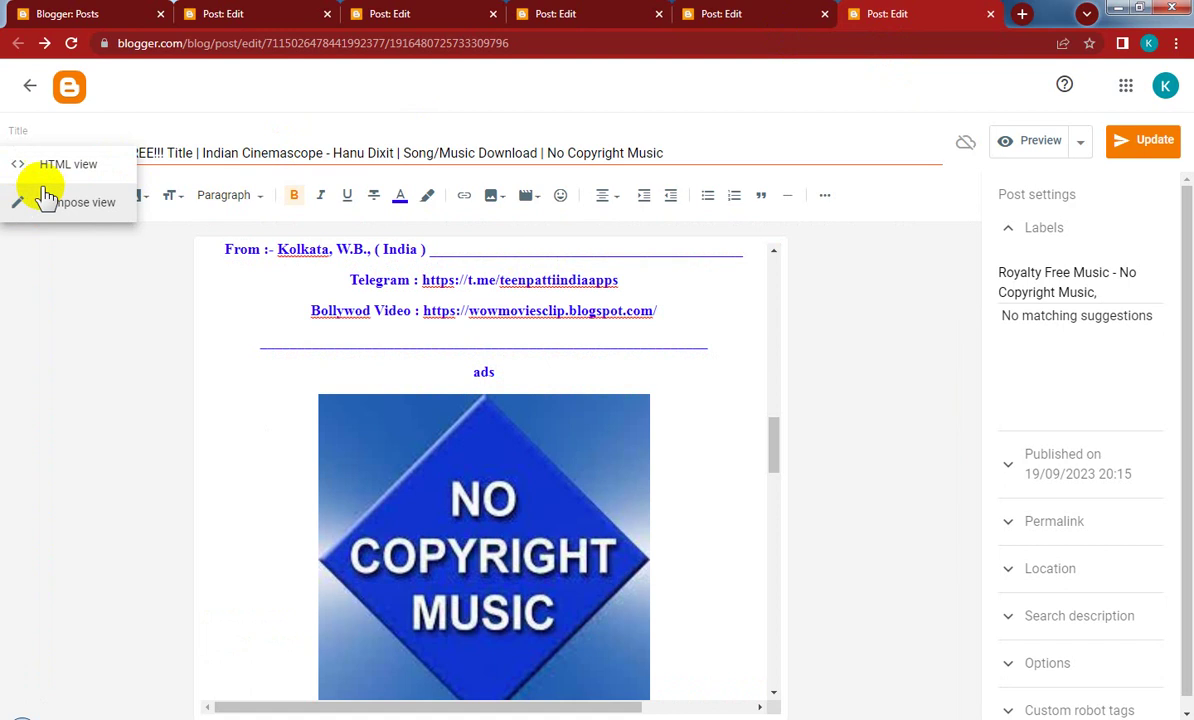
pyautogui.click(57, 170)
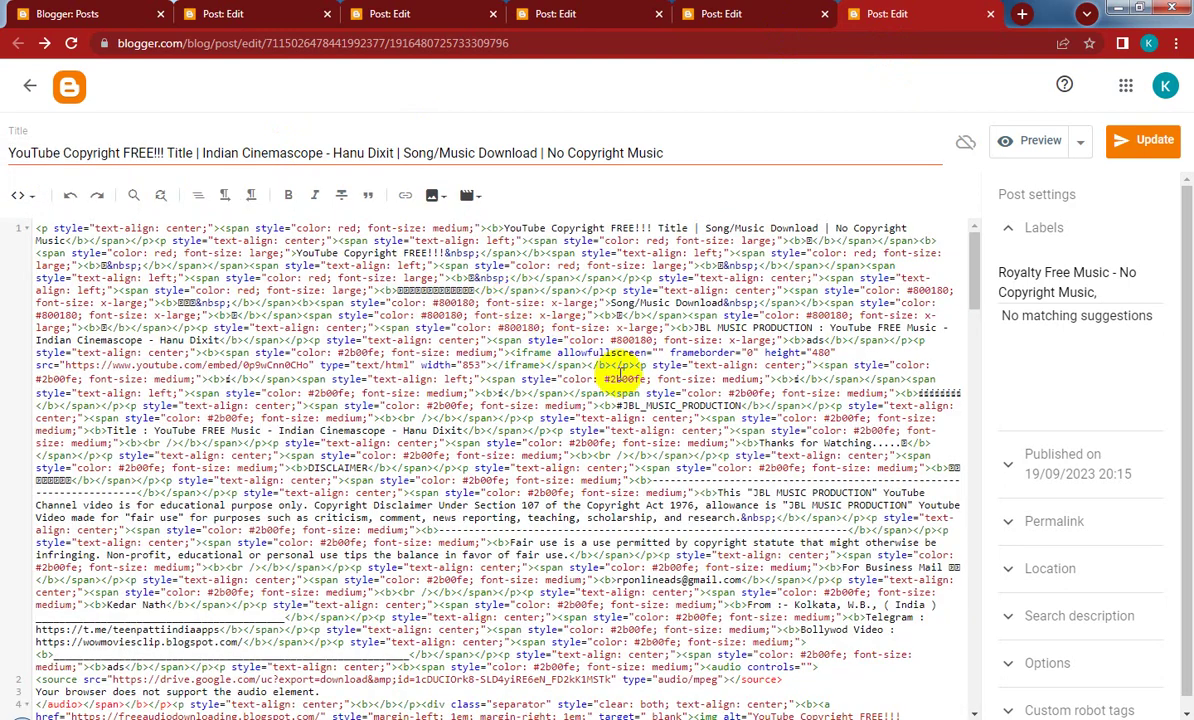
# Replace both "ads" placeholders in the Indian Cinemascope HTML with the 320x50 banner script including its ad key, then update and close the post
pyautogui.scroll(-3, 688, 413)
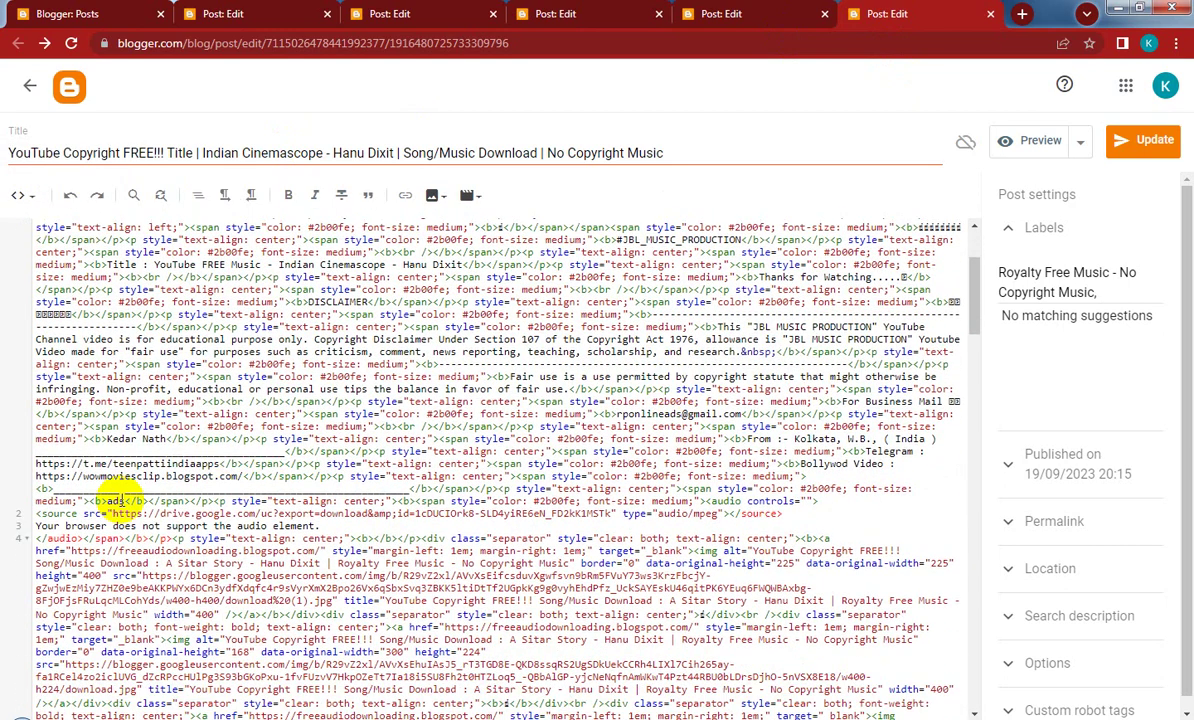
pyautogui.doubleClick(115, 500)
pyautogui.write('<script type="text/javascript"> \tatOptions = { \t\t\'key\' : \'806b6658f2545c4e41e0a275010eab28\', \t\t\'format\' : \'iframe\', \t\t\'height\' : 50, \t\t\'width\' : 320, \t\t\'params\' : {} \t}; \tdocument.write(\'<scr\' + \'ipt type="text/javascript" src="//www.profitablecreativeformat.com/806b6658f2545c4e41e0a275010eab28/invoke.js"></scr\' + \'ipt>\'); </script>')
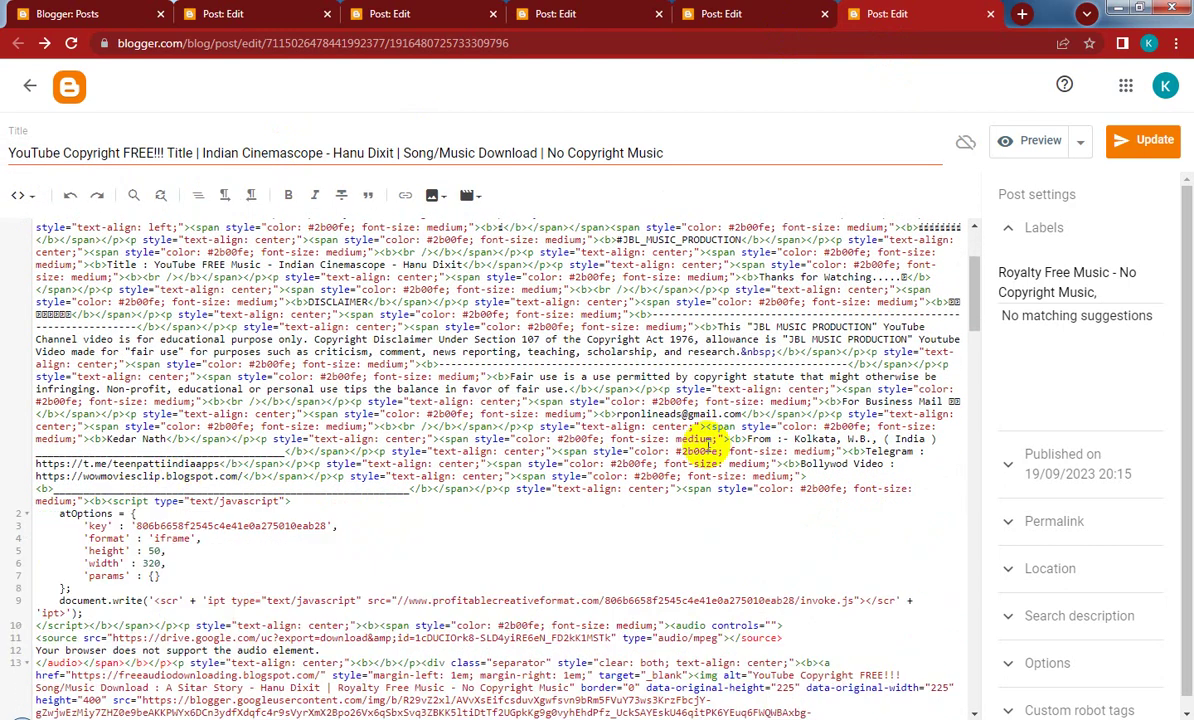
pyautogui.scroll(3, 735, 437)
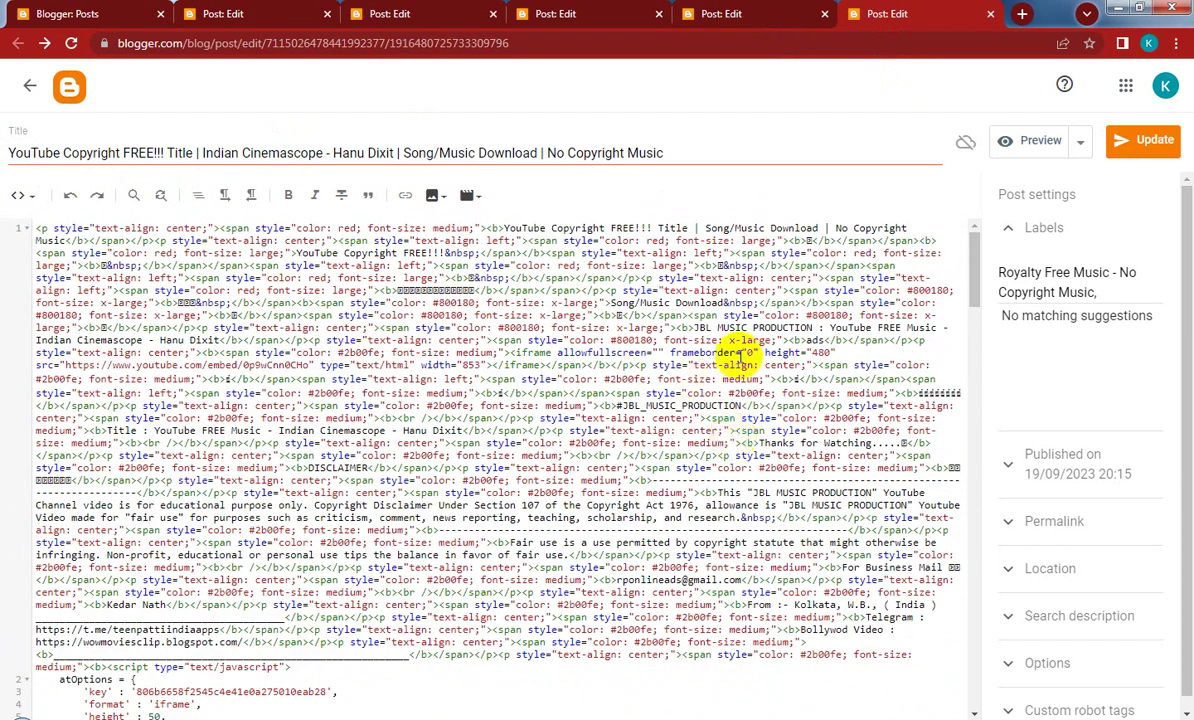
pyautogui.doubleClick(815, 340)
pyautogui.write('<script type="text/javascript"> \tatOptions = { \t\t\'key\' : \'806b6658f2545c4e41e0a275010eab28\', \t\t\'format\' : \'iframe\', \t\t\'height\' : 50, \t\t\'width\' : 320, \t\t\'params\' : {} \t}; \tdocument.write(\'<scr\' + \'ipt type="text/javascript" src="//www.profitablecreativeformat.com/806b6658f2545c4e41e0a275010eab28/invoke.js"></scr\' + \'ipt>\'); </script>')
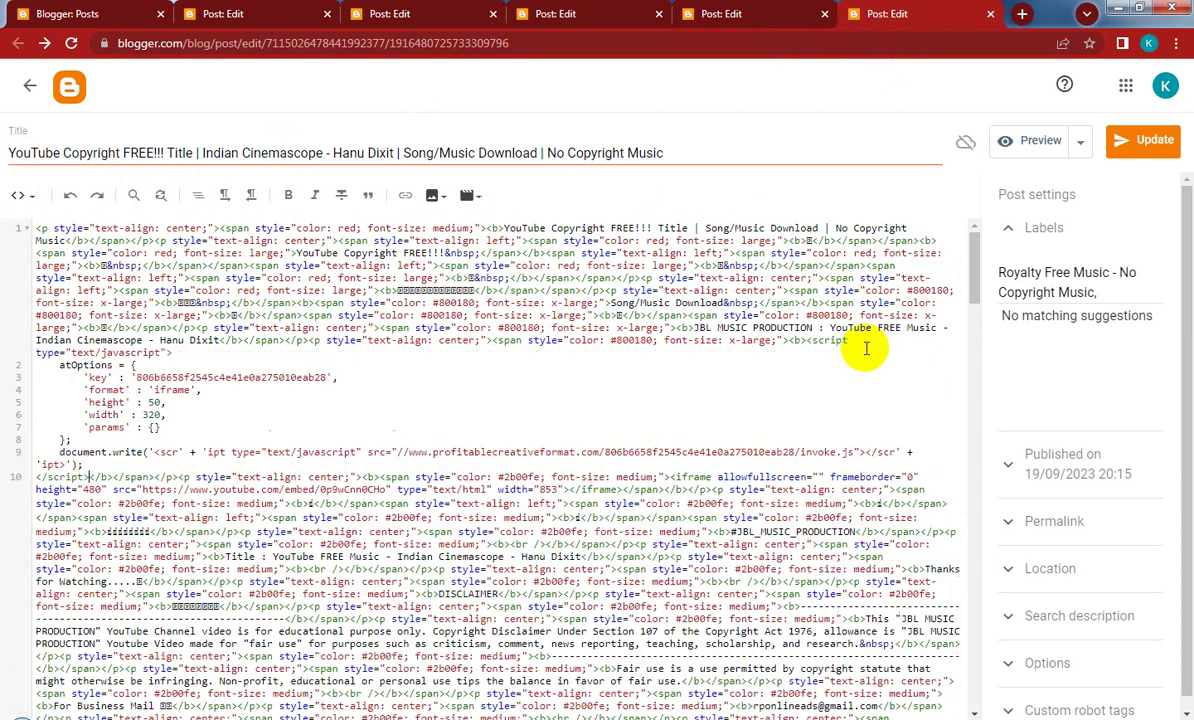
pyautogui.click(1140, 150)
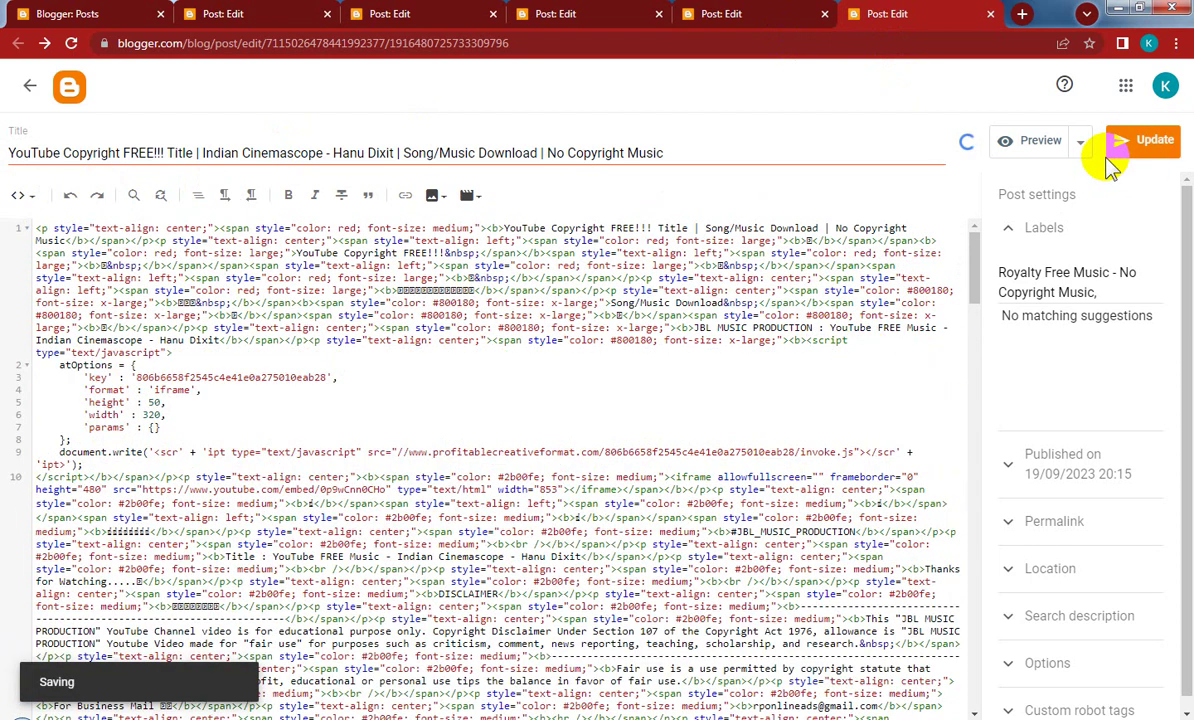
pyautogui.click(989, 15)
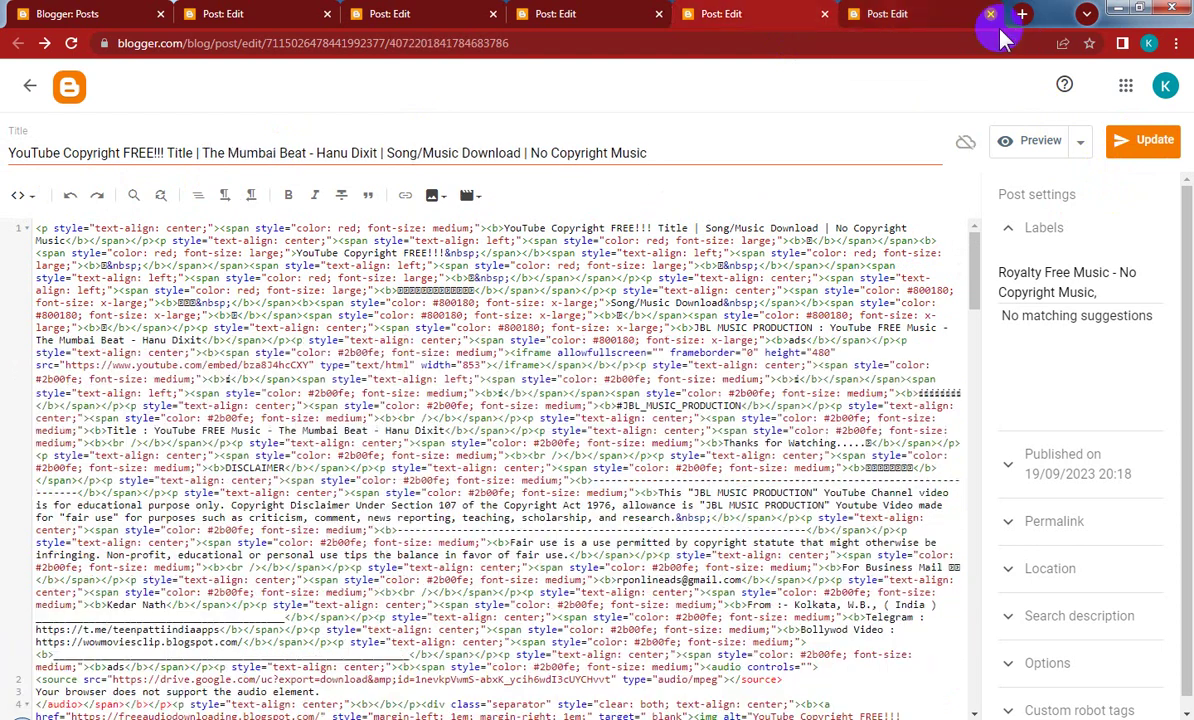
# Replace both "ads" placeholders in The Mumbai Beat HTML with the 320x50 banner script including its ad key, then update and close the post
pyautogui.scroll(-3, 737, 365)
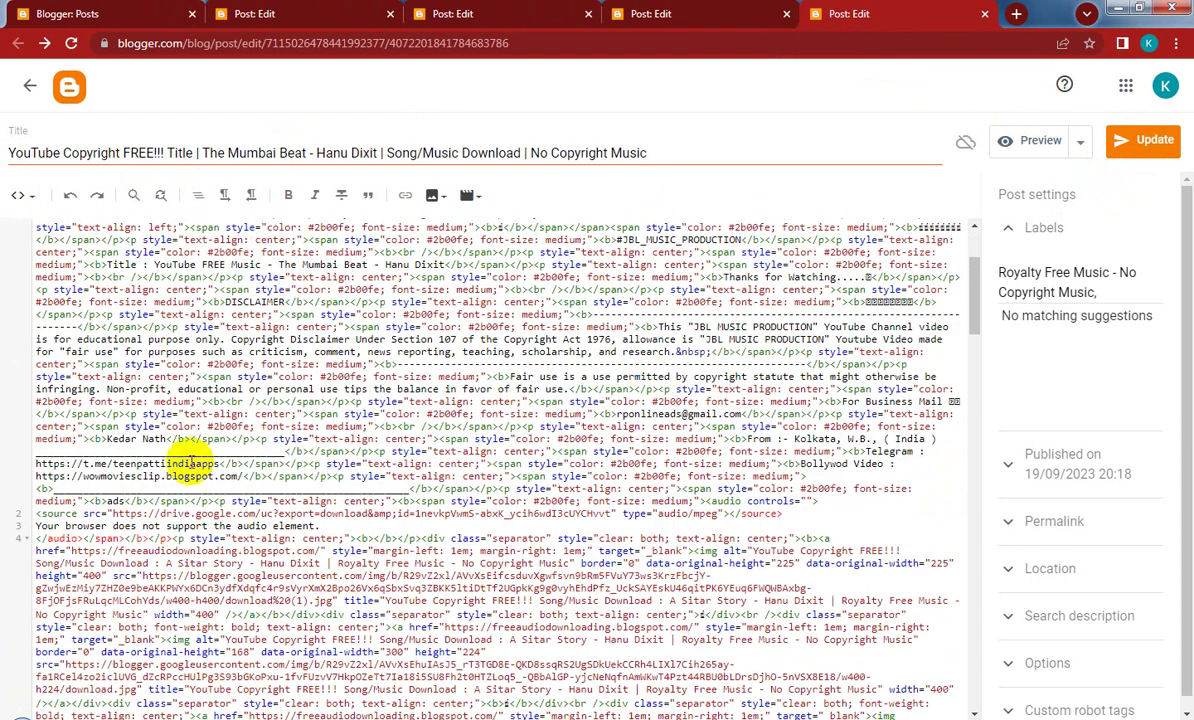
pyautogui.click(113, 501)
pyautogui.write('<script type="text/javascript"> \tatOptions = { \t\t\'key\' : \'806b6658f2545c4e41e0a275010eab28\', \t\t\'format\' : \'iframe\', \t\t\'height\' : 50, \t\t\'width\' : 320, \t\t\'params\' : {} \t}; \tdocument.write(\'<scr\' + \'ipt type="text/javascript" src="http\' + (location.protocol === \'https:\' ? \'s\' : \'\') + \'://www.profitablecreativeformat.com/806b6658f2545c4e41e0a275010eab28/invoke.js"></scr\' + \'ipt>\'); </script>')
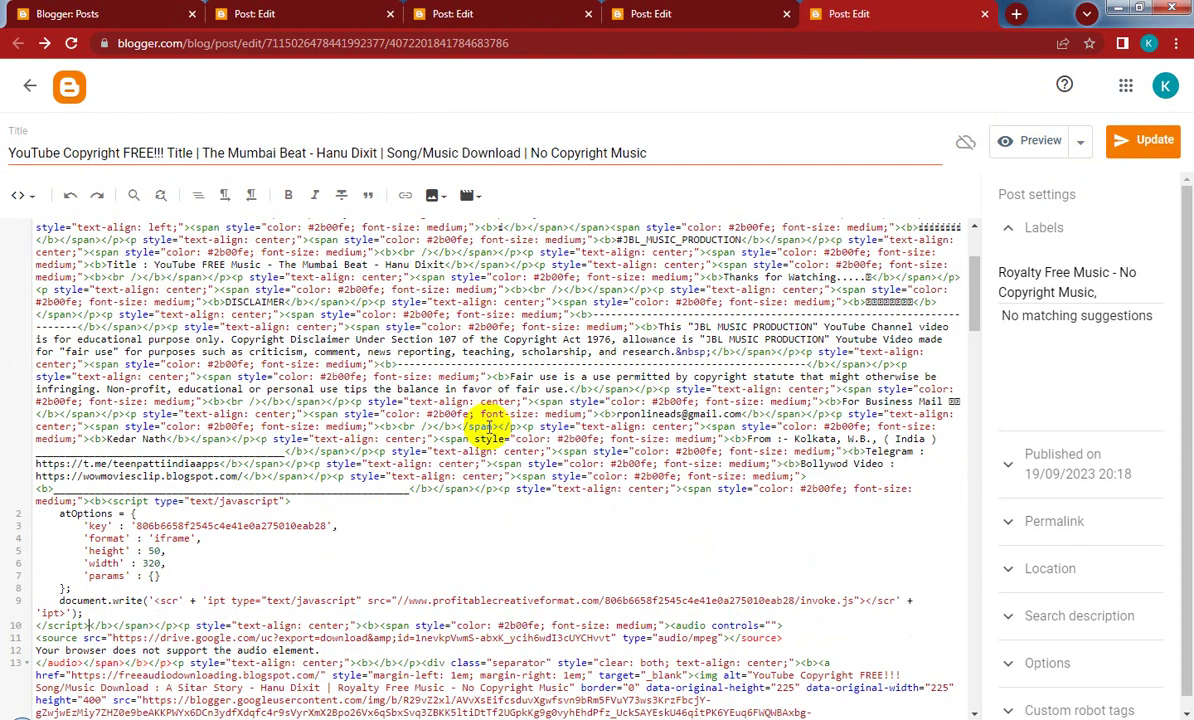
pyautogui.scroll(5, 576, 445)
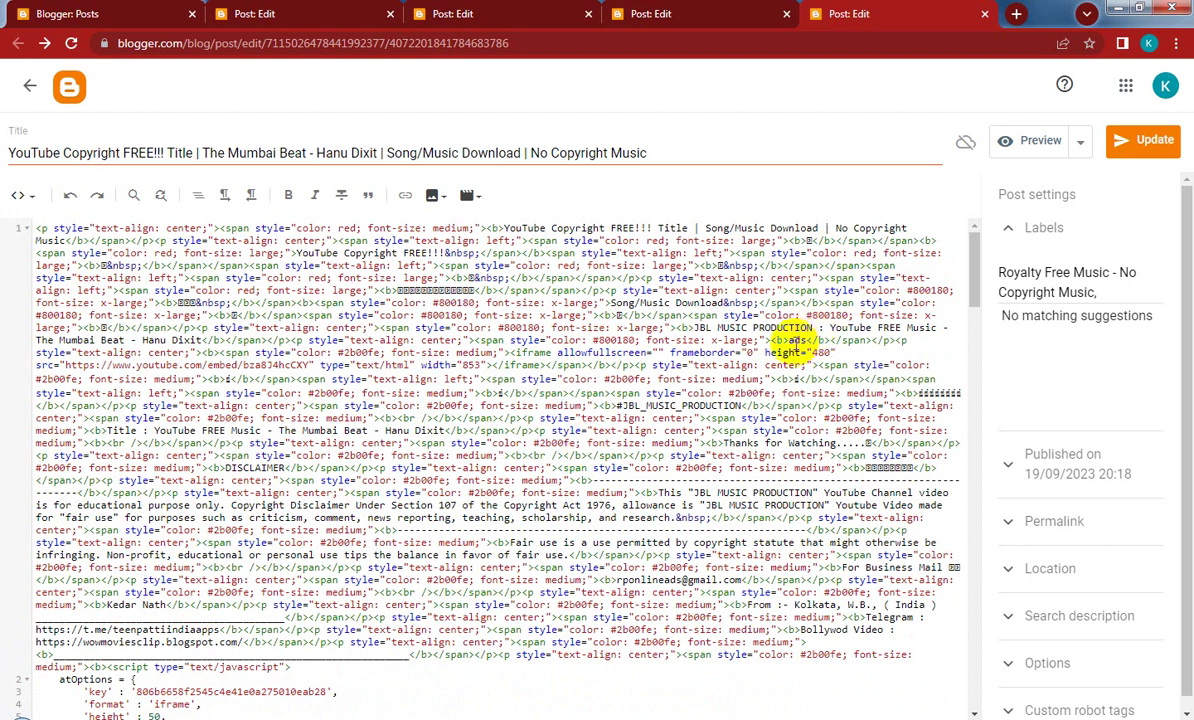
pyautogui.press('Delete')
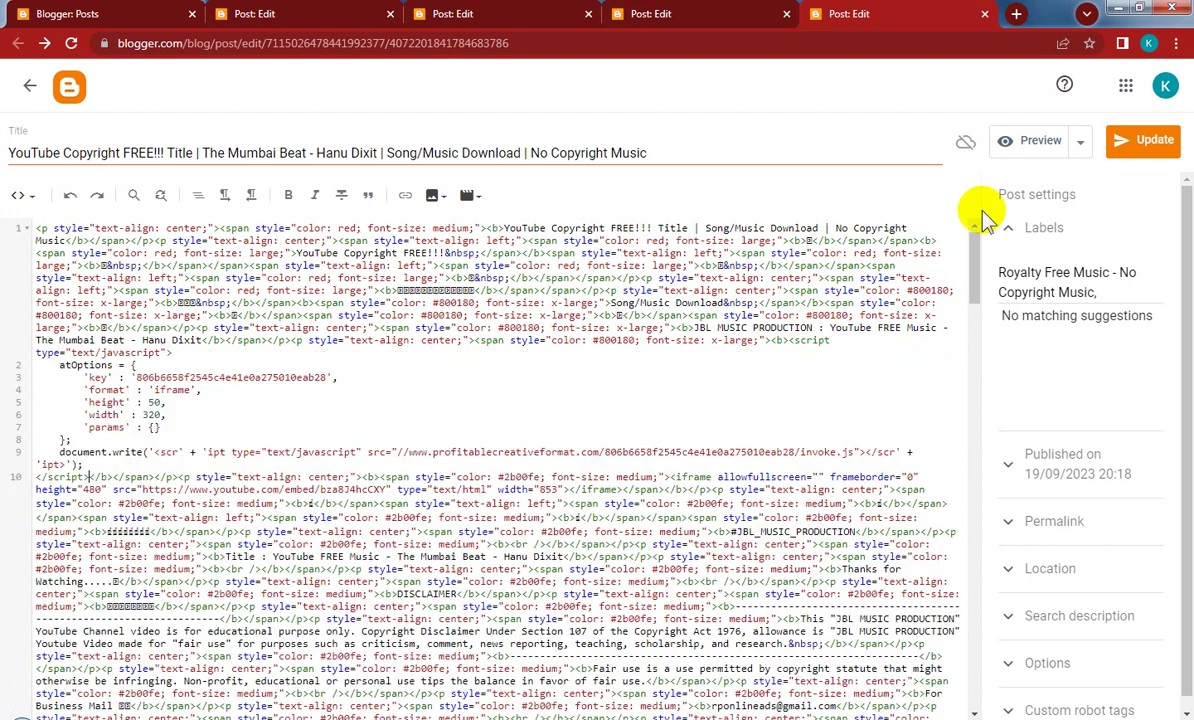
pyautogui.click(1132, 142)
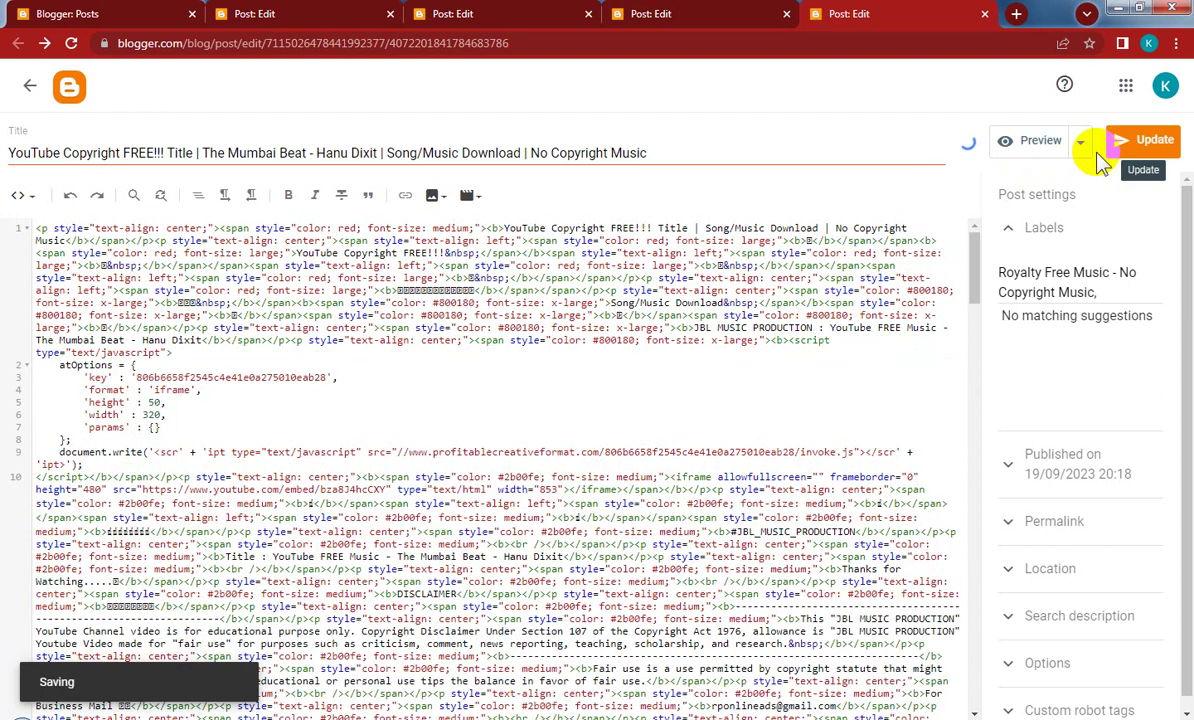
pyautogui.click(985, 14)
# Replace both "ads" placeholders in the Raga Legacy HTML with the 320x50 banner script including its ad key, then update and close the post
pyautogui.scroll(-5, 218, 440)
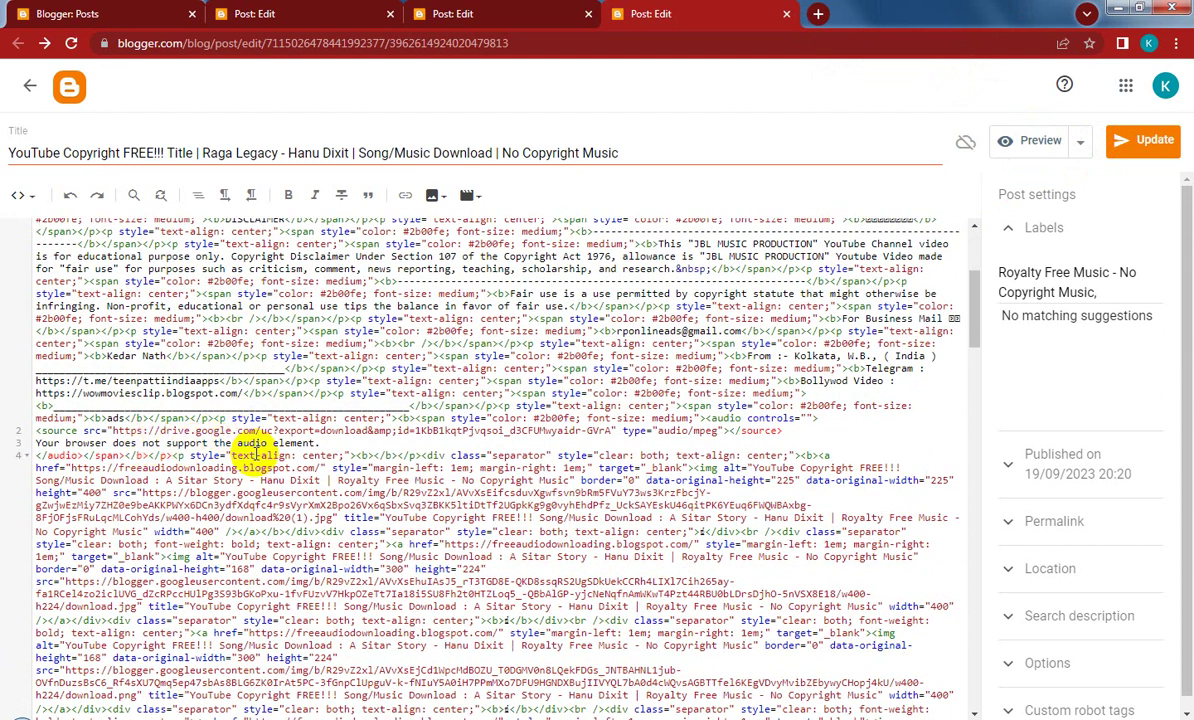
pyautogui.click(113, 418)
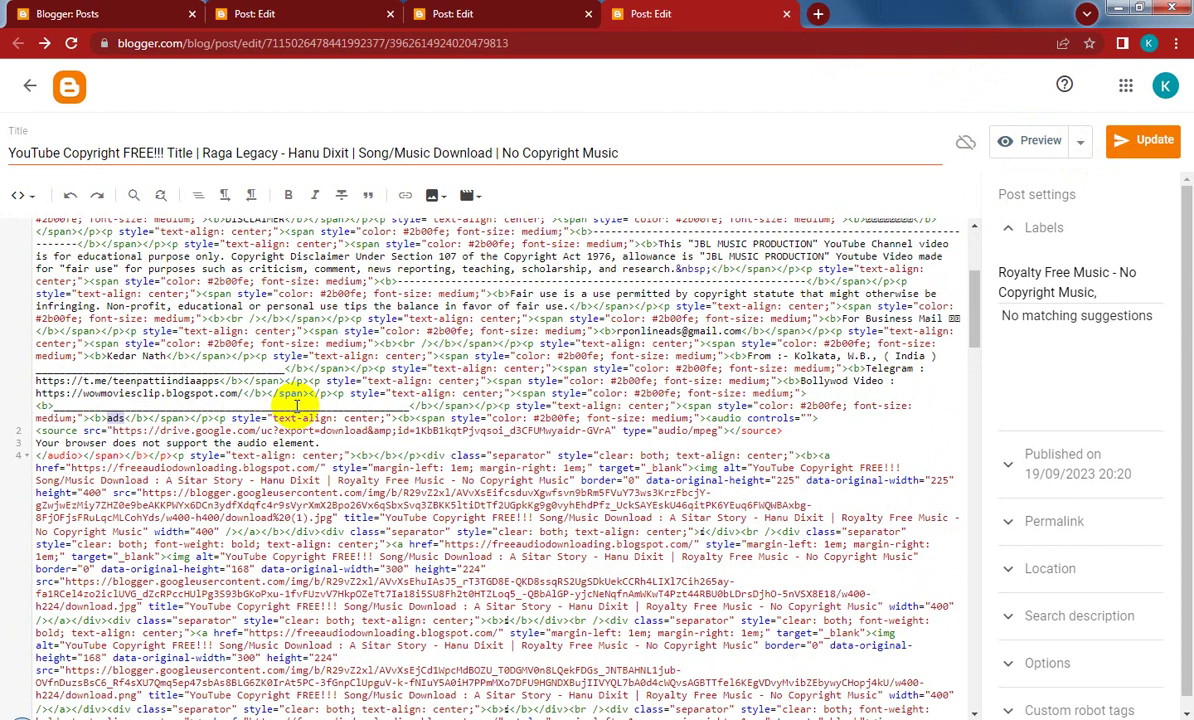
pyautogui.hotkey('ctrl', 'v')
pyautogui.scroll(5, 581, 458)
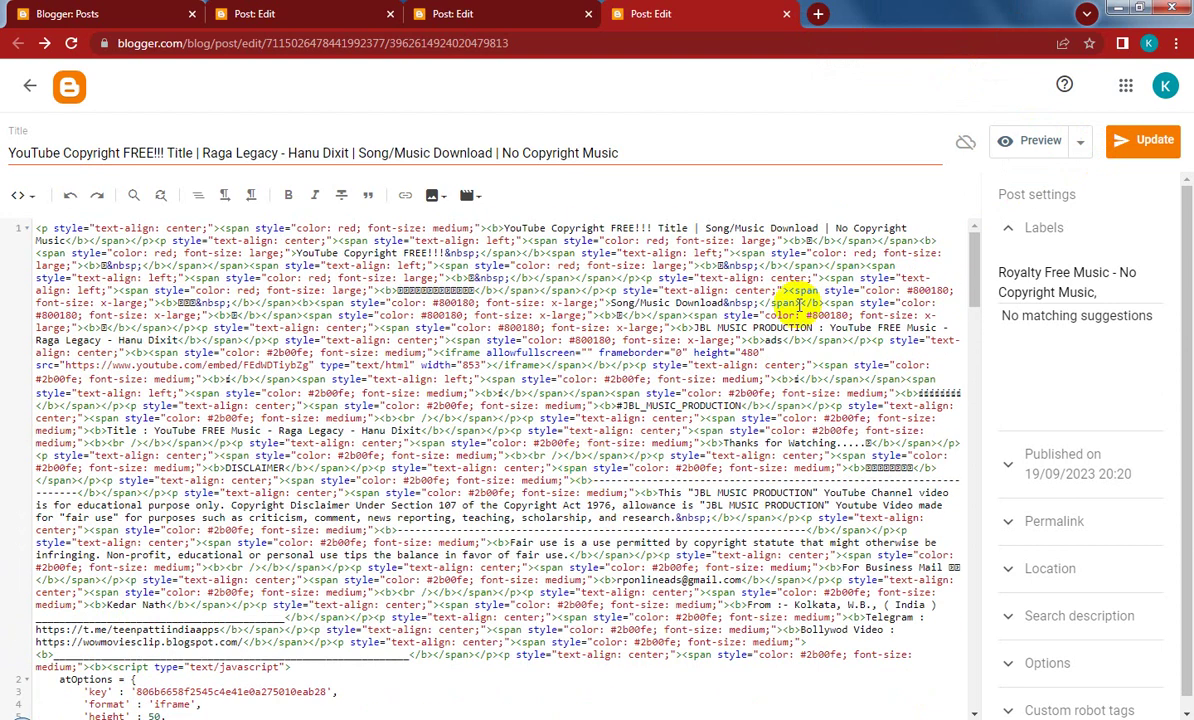
pyautogui.doubleClick(771, 341)
pyautogui.hotkey('ctrl', 'v')
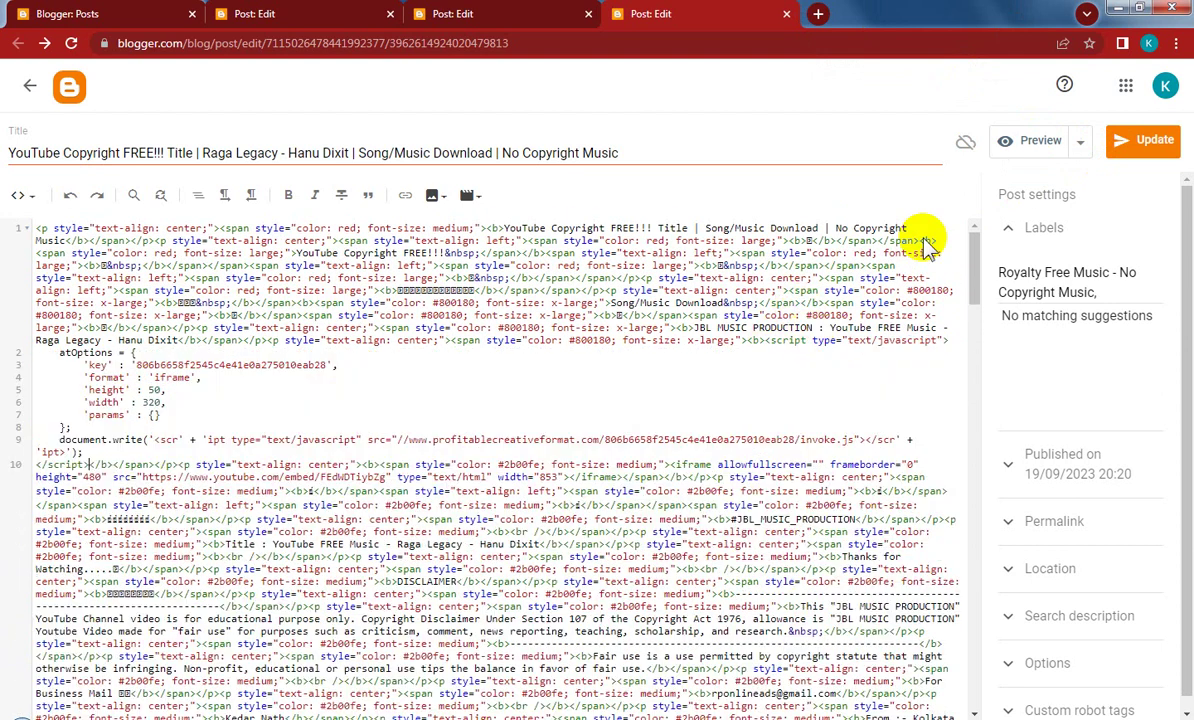
pyautogui.click(1146, 147)
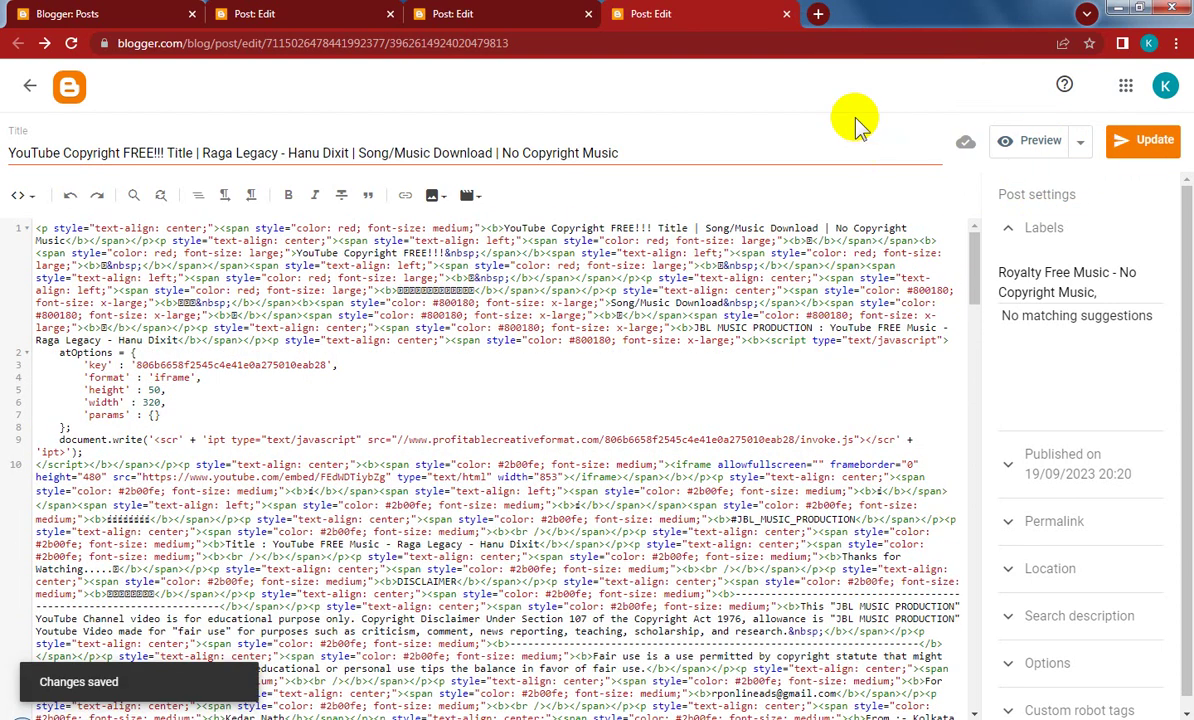
pyautogui.click(786, 16)
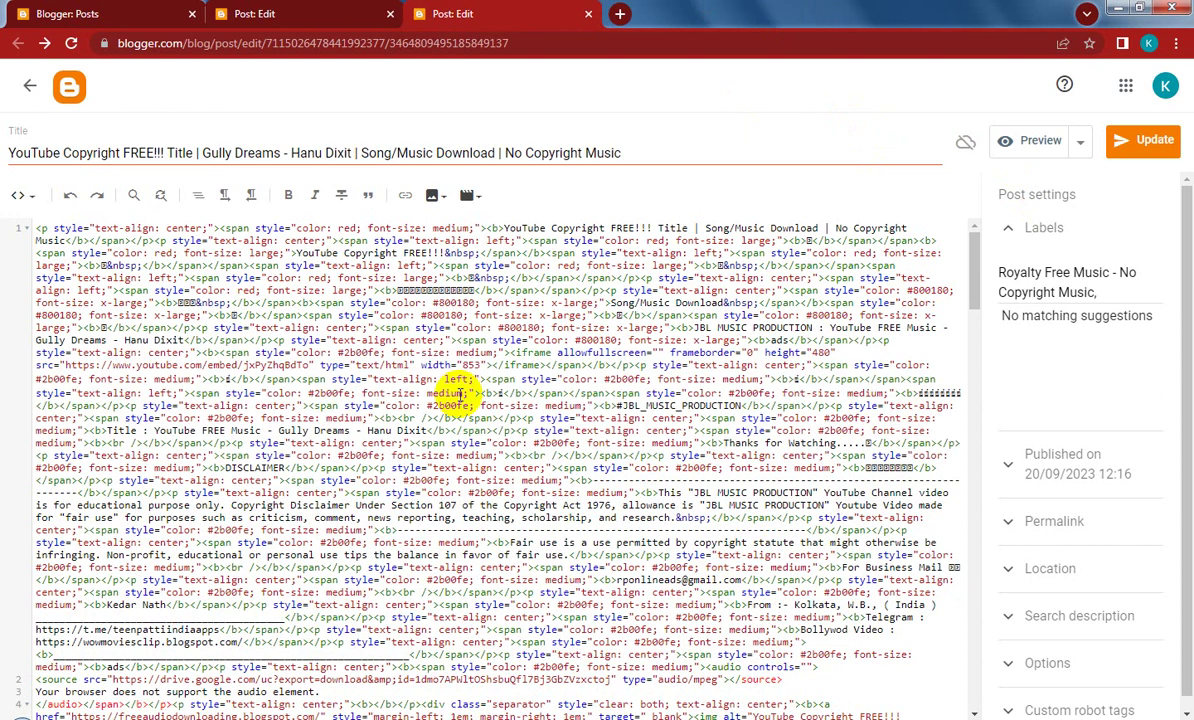
# Replace both "ads" placeholders in the Gully Dreams HTML with the 320x50 banner script including its ad key, then update and close the post
pyautogui.scroll(-2, 450, 380)
pyautogui.doubleClick(113, 585)
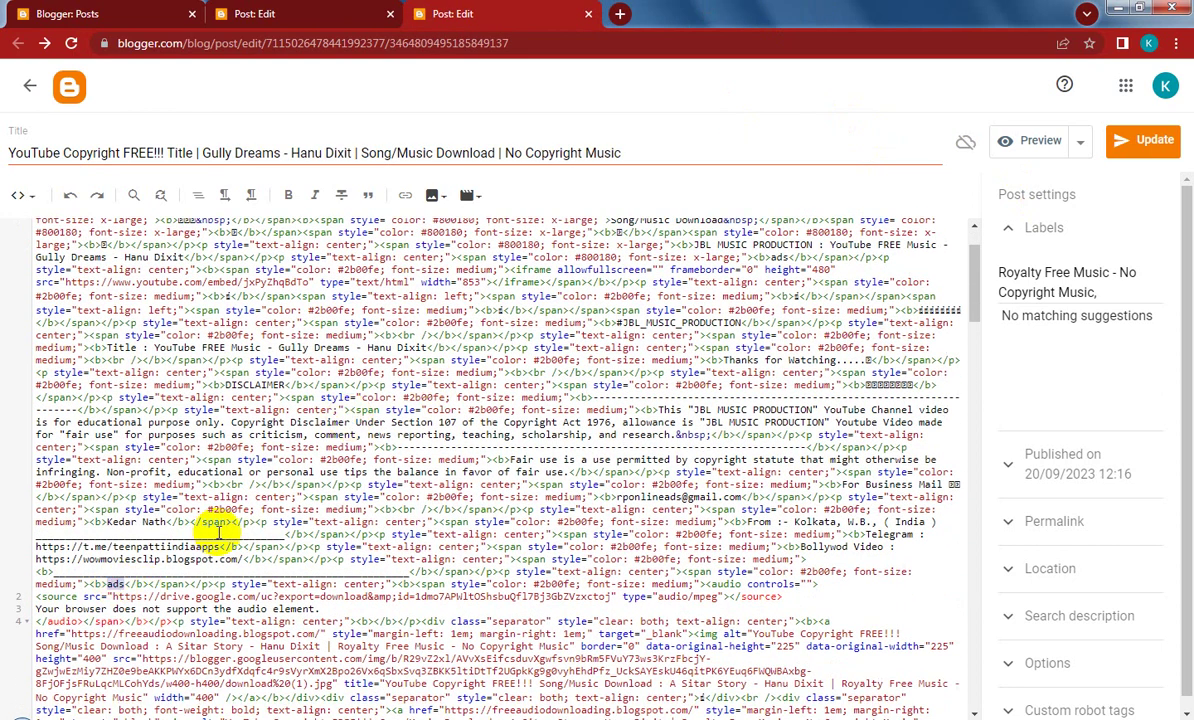
pyautogui.hotkey('ctrl', 'v')
pyautogui.scroll(2, 688, 378)
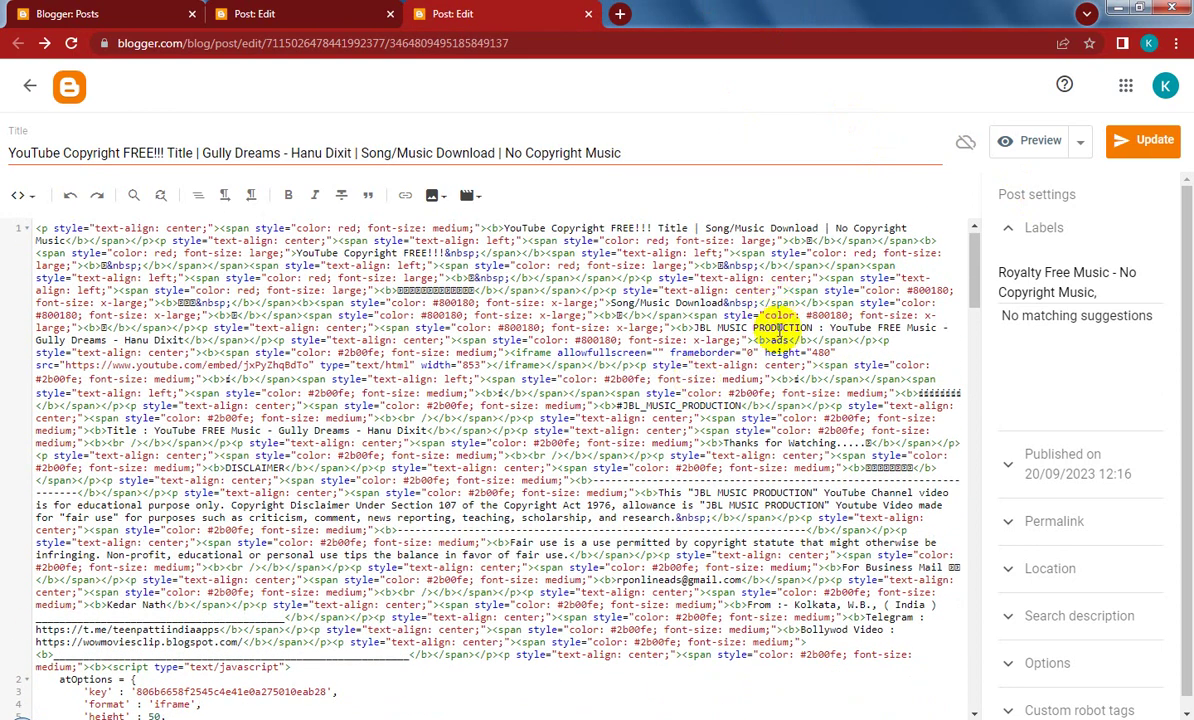
pyautogui.doubleClick(780, 340)
pyautogui.hotkey('ctrl', 'v')
pyautogui.click(1141, 141)
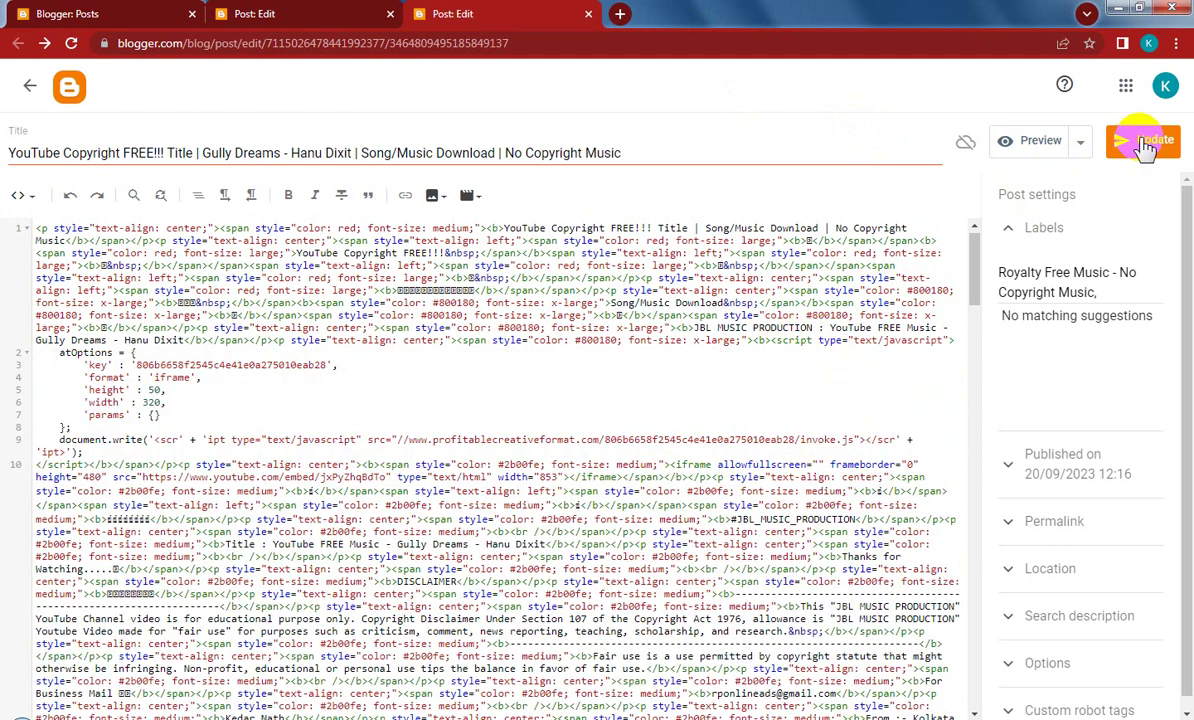
pyautogui.click(588, 14)
# Replace both "ads" placeholders in the Dreams Of River Ganga HTML with the 320x50 banner script including its ad key, then update and close the post
pyautogui.scroll(-5, 458, 362)
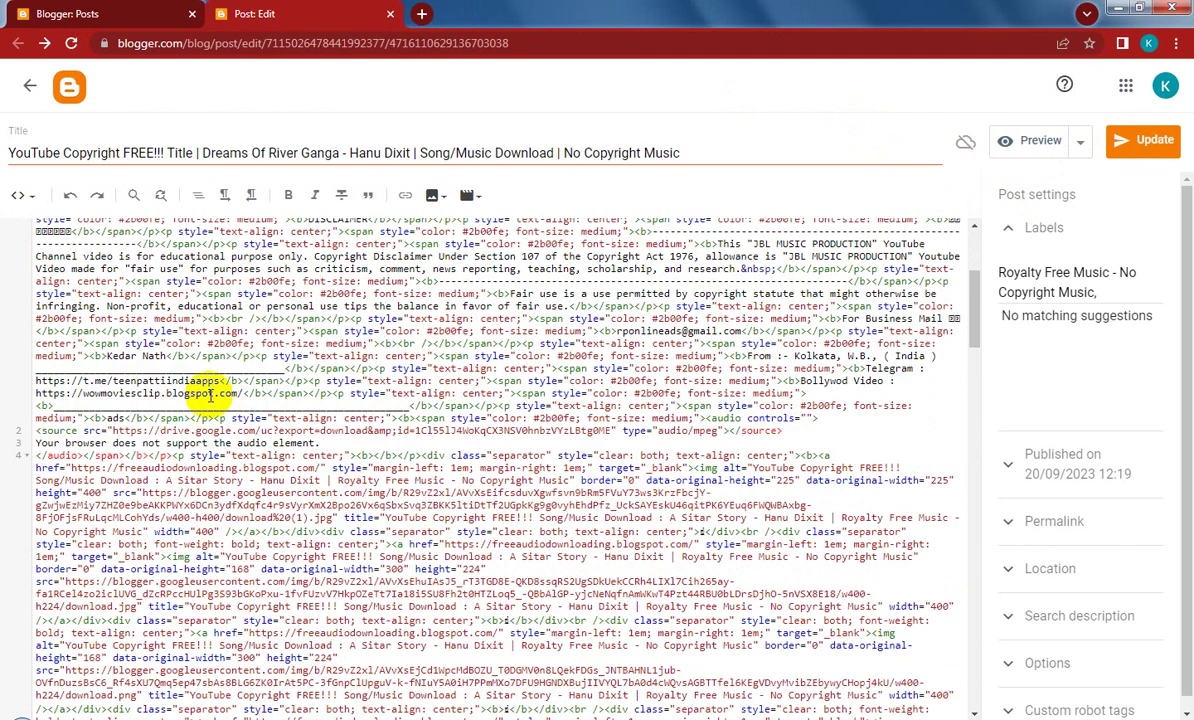
pyautogui.hotkey('ctrl', 'v')
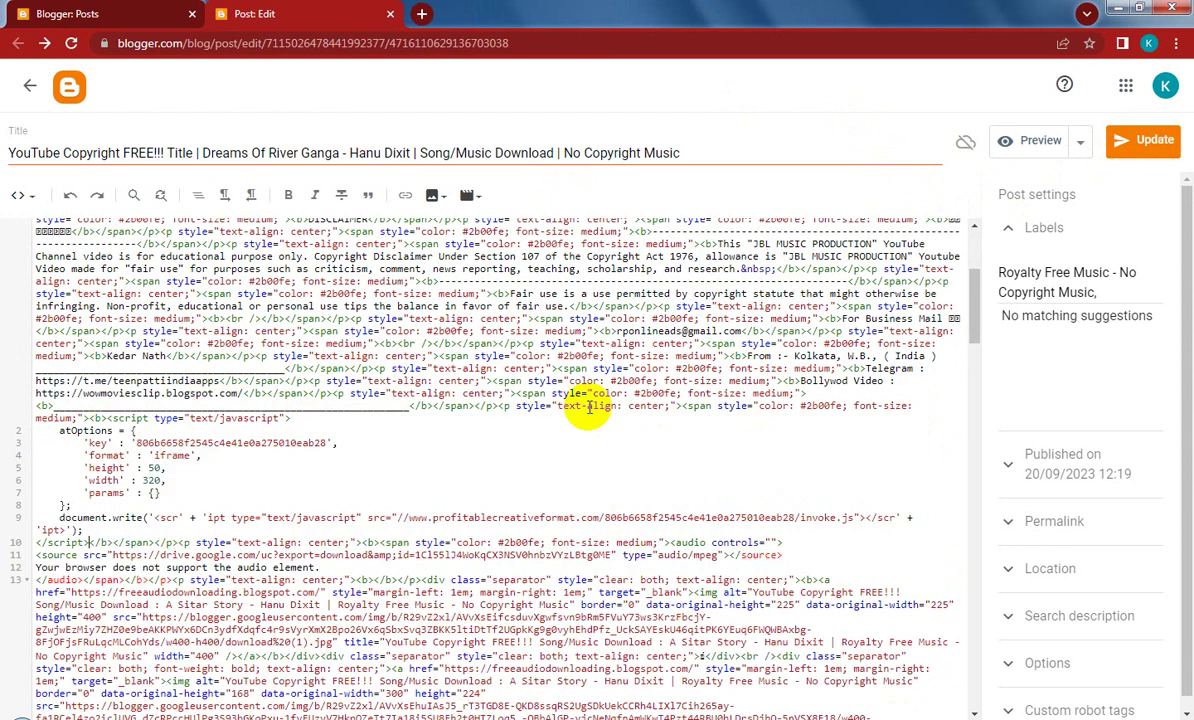
pyautogui.scroll(3, 600, 400)
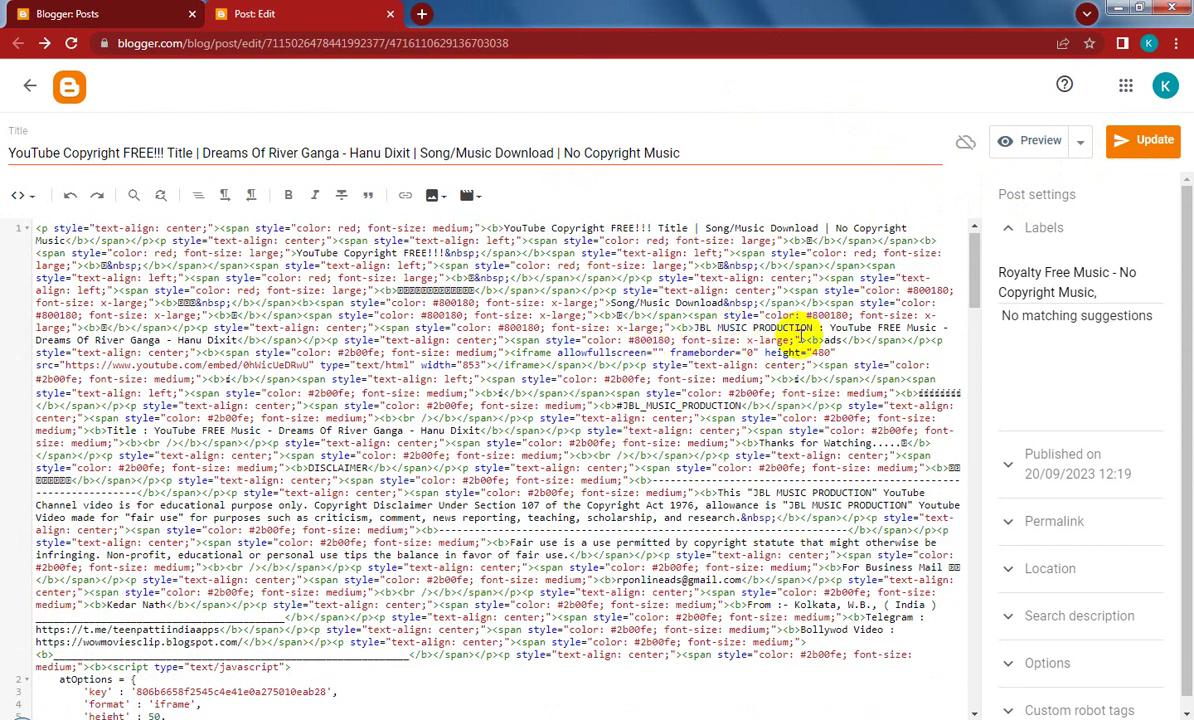
pyautogui.hotkey('ctrl', 'v')
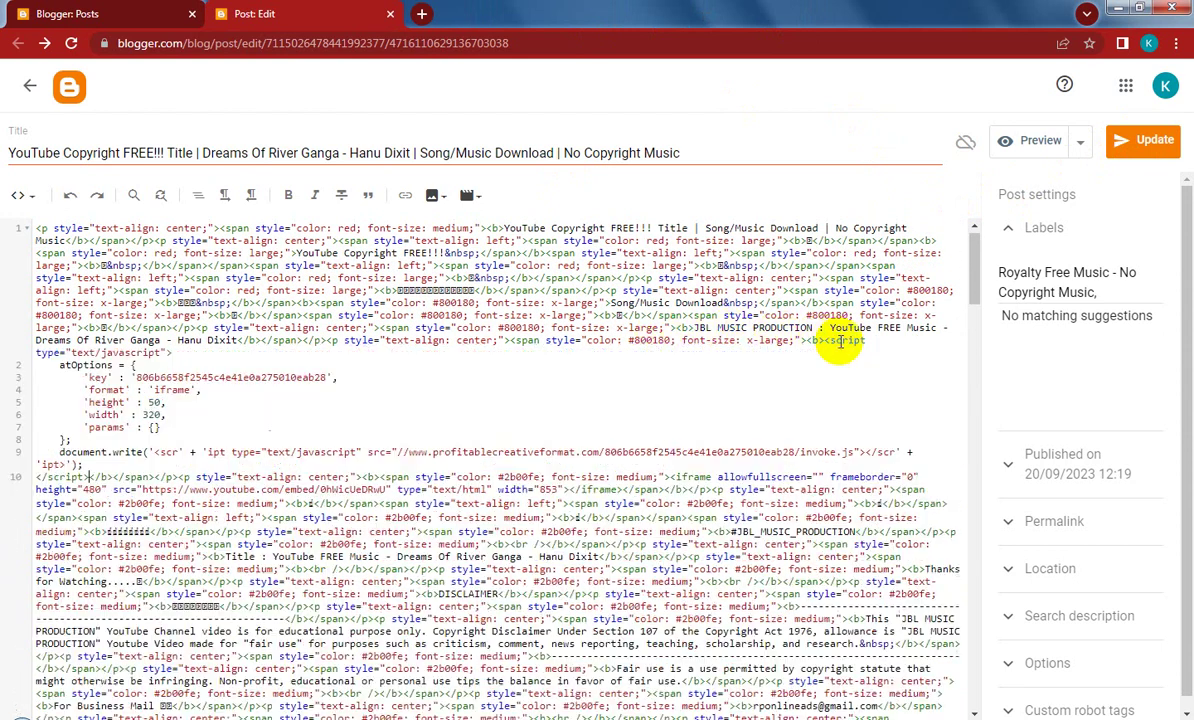
pyautogui.click(1150, 150)
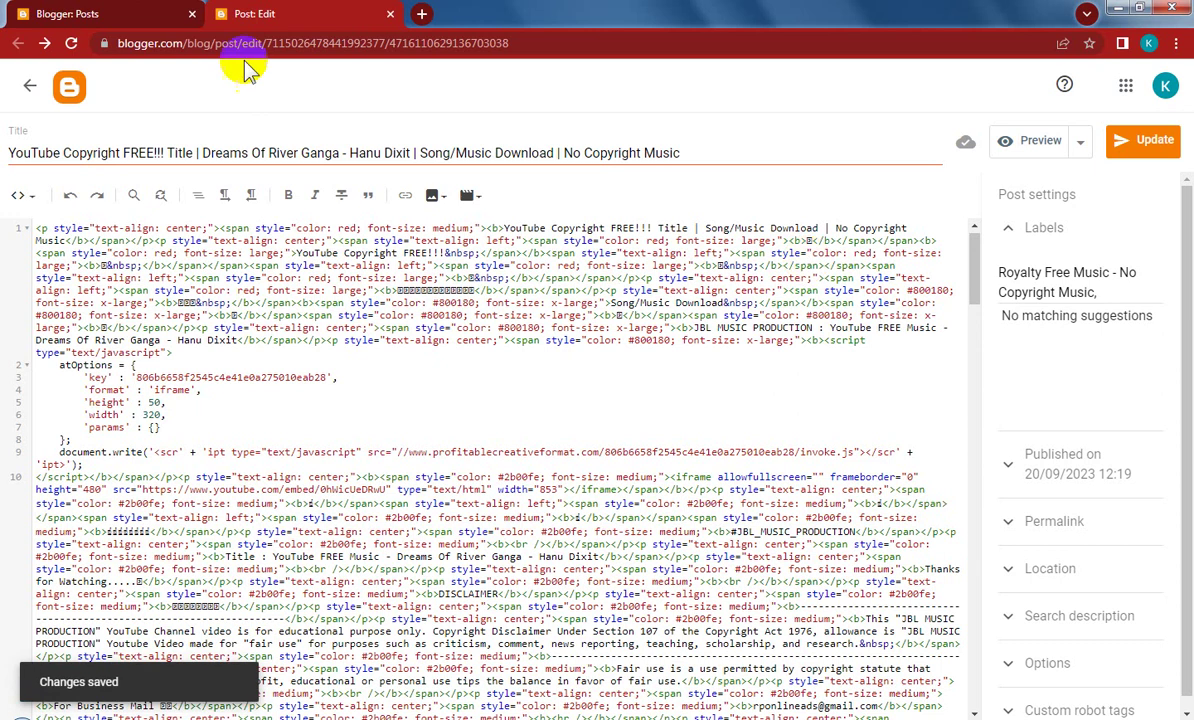
pyautogui.click(390, 15)
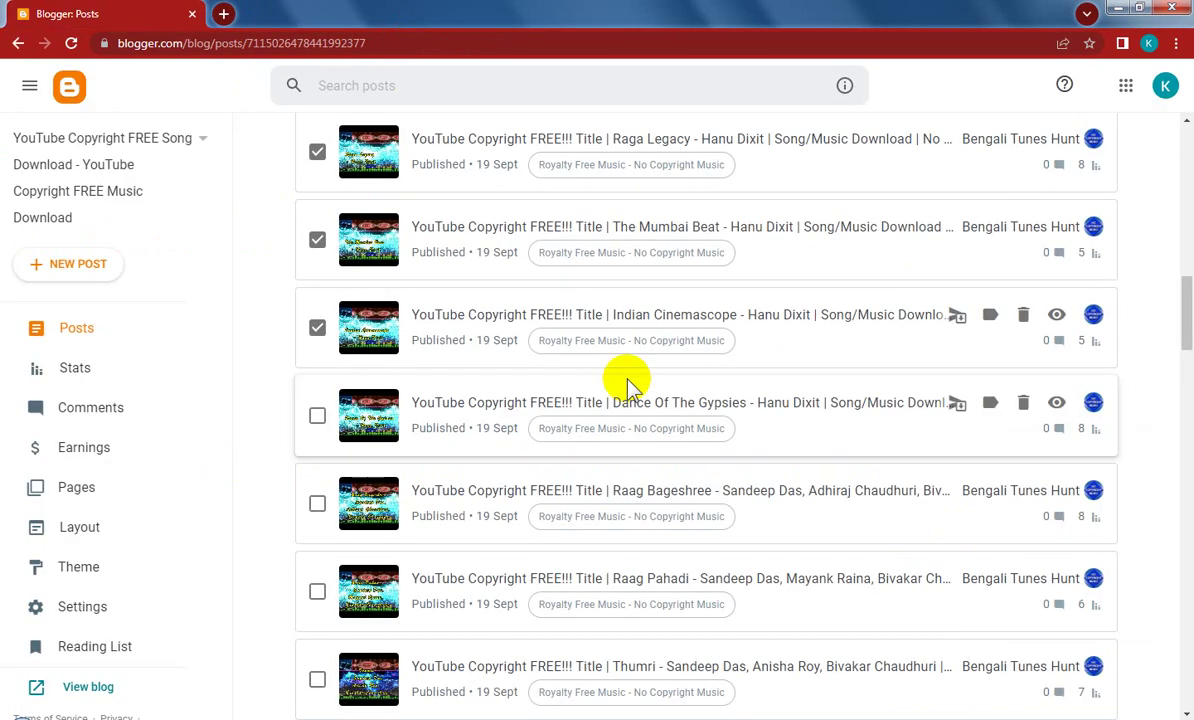
# Open the live blog and examine the banner placements in the Auld Lang Syne post, the page header area and the sidebar
pyautogui.click(95, 687)
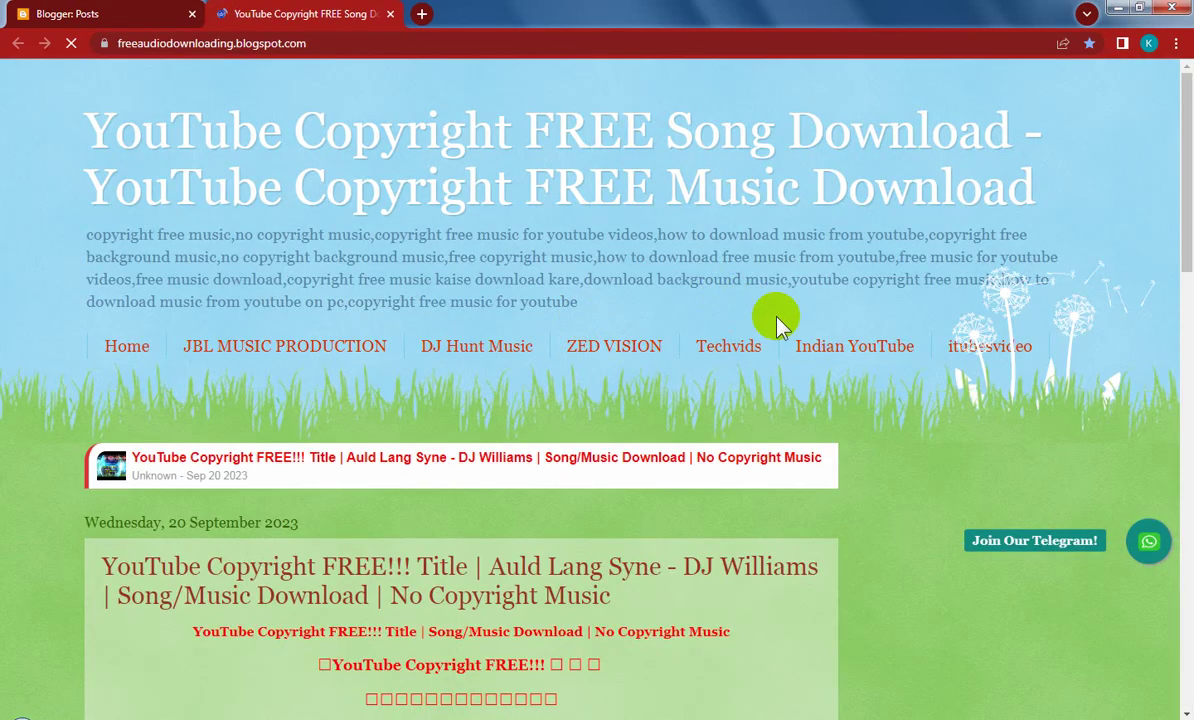
pyautogui.scroll(-3, 871, 413)
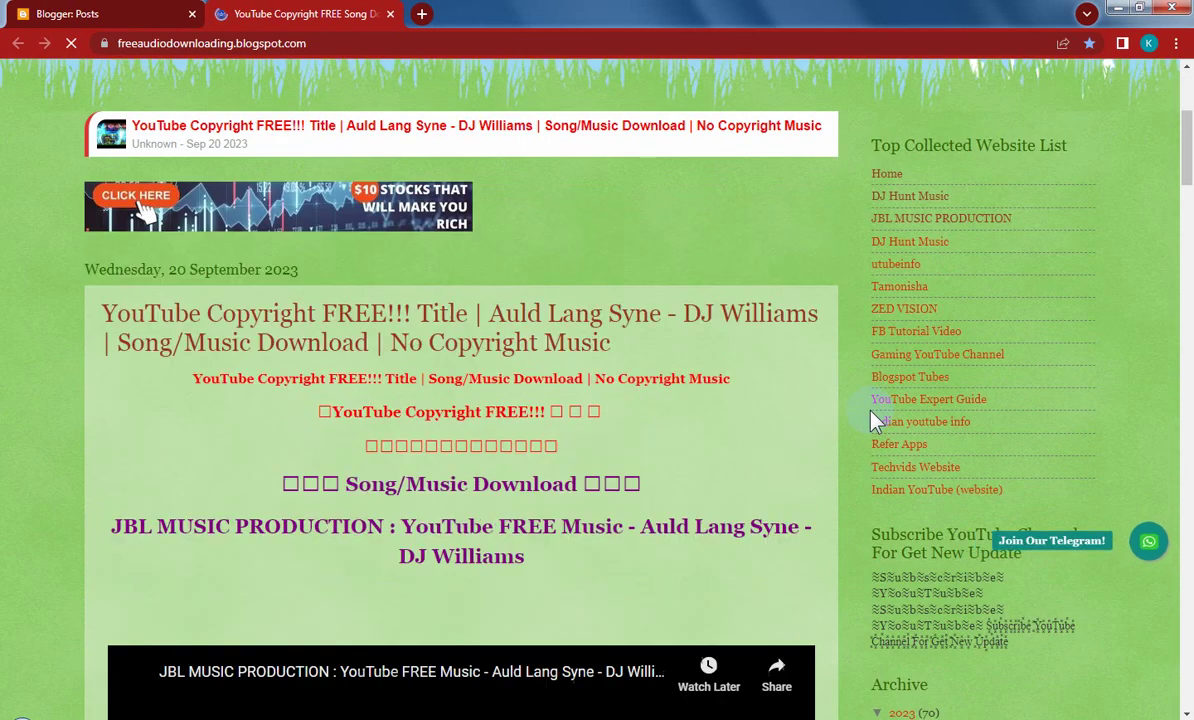
pyautogui.scroll(-3, 871, 415)
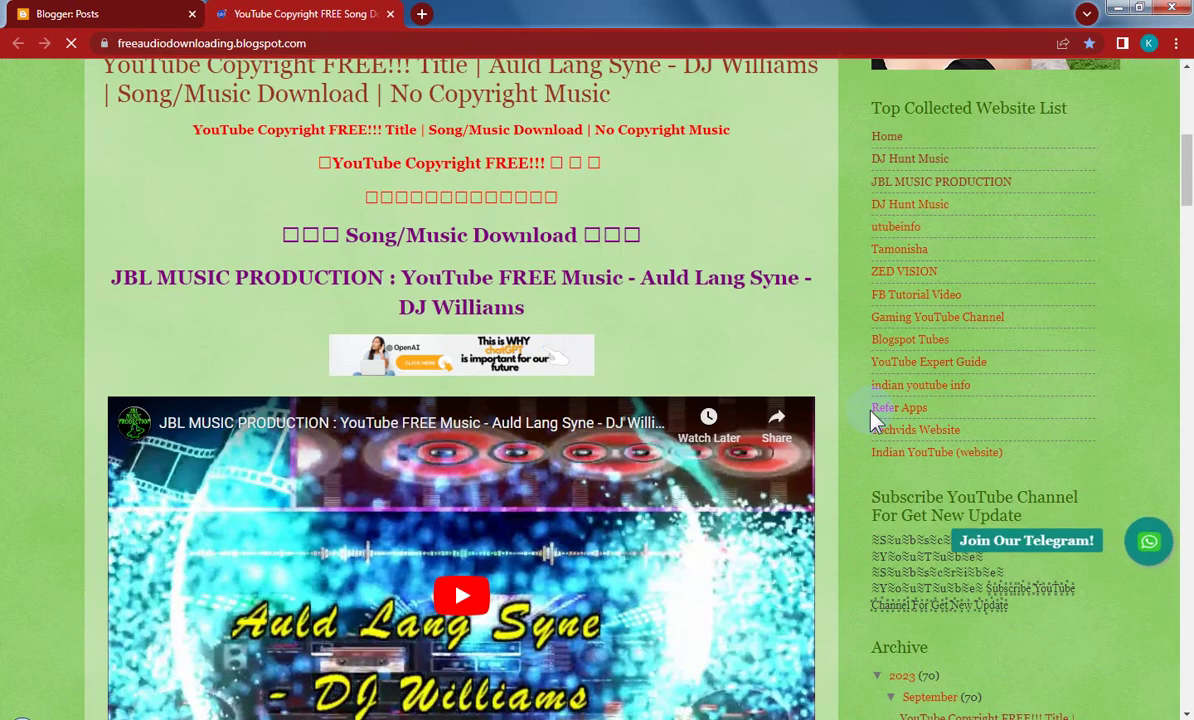
pyautogui.scroll(3, 871, 415)
pyautogui.scroll(3, 871, 418)
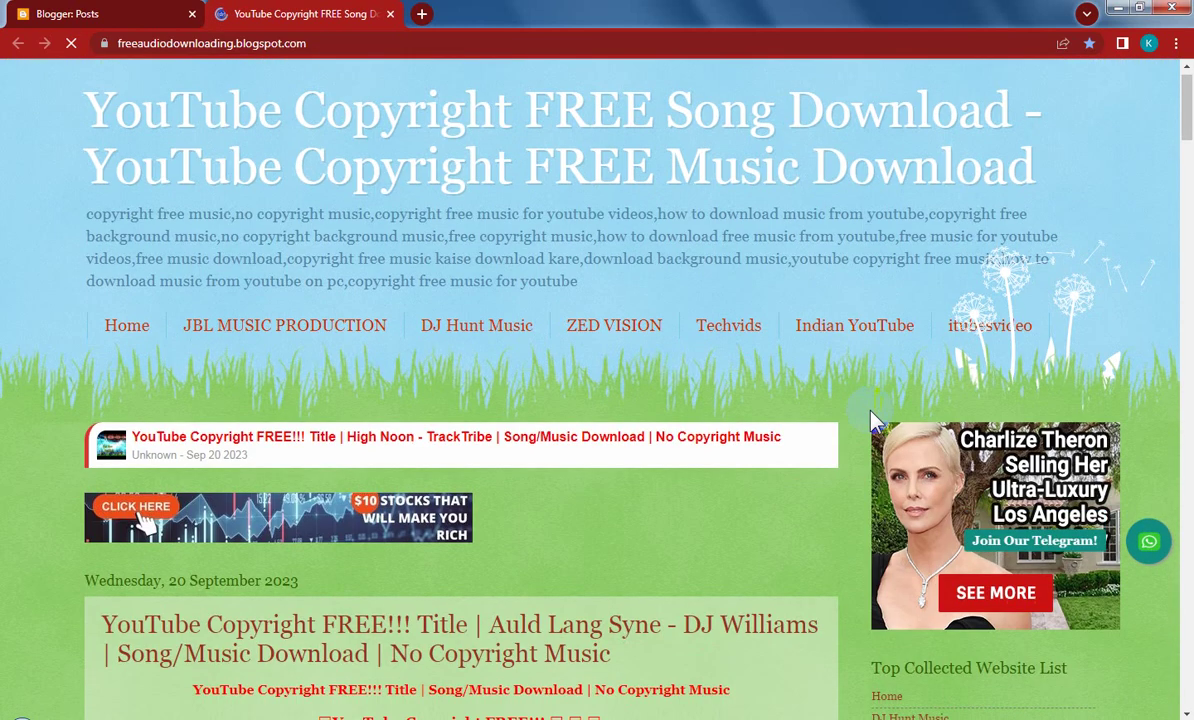
pyautogui.scroll(-6, 871, 418)
pyautogui.scroll(-8, 871, 418)
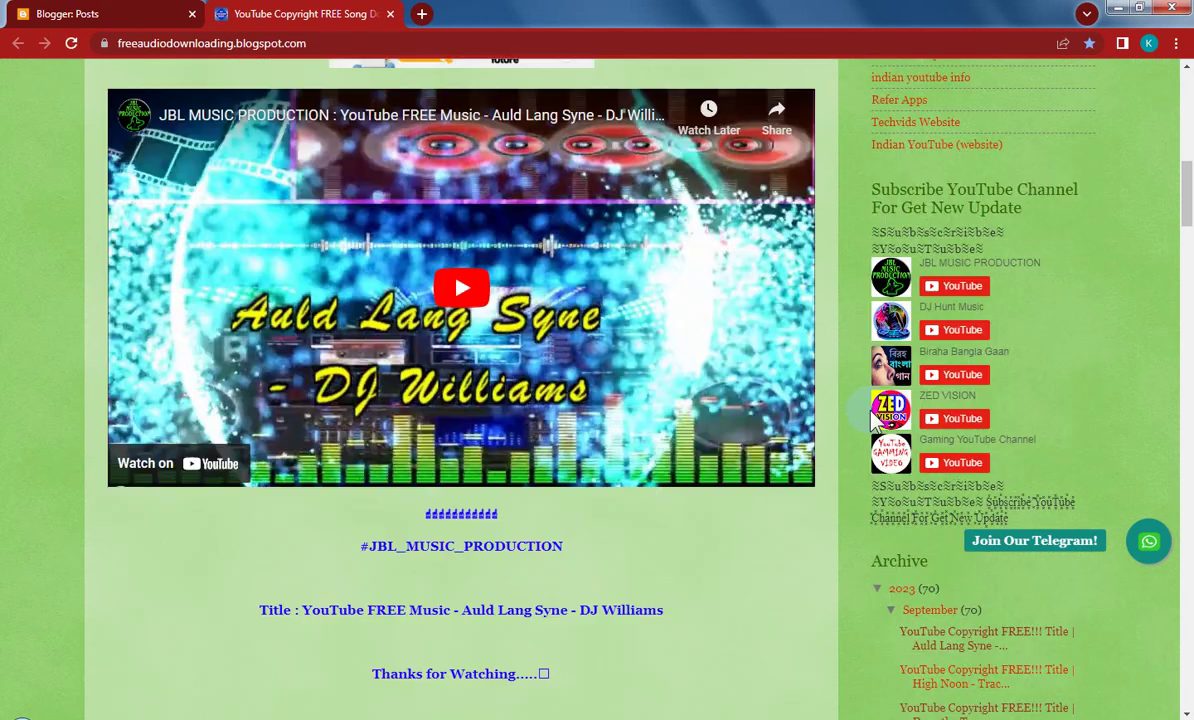
pyautogui.scroll(-5, 871, 418)
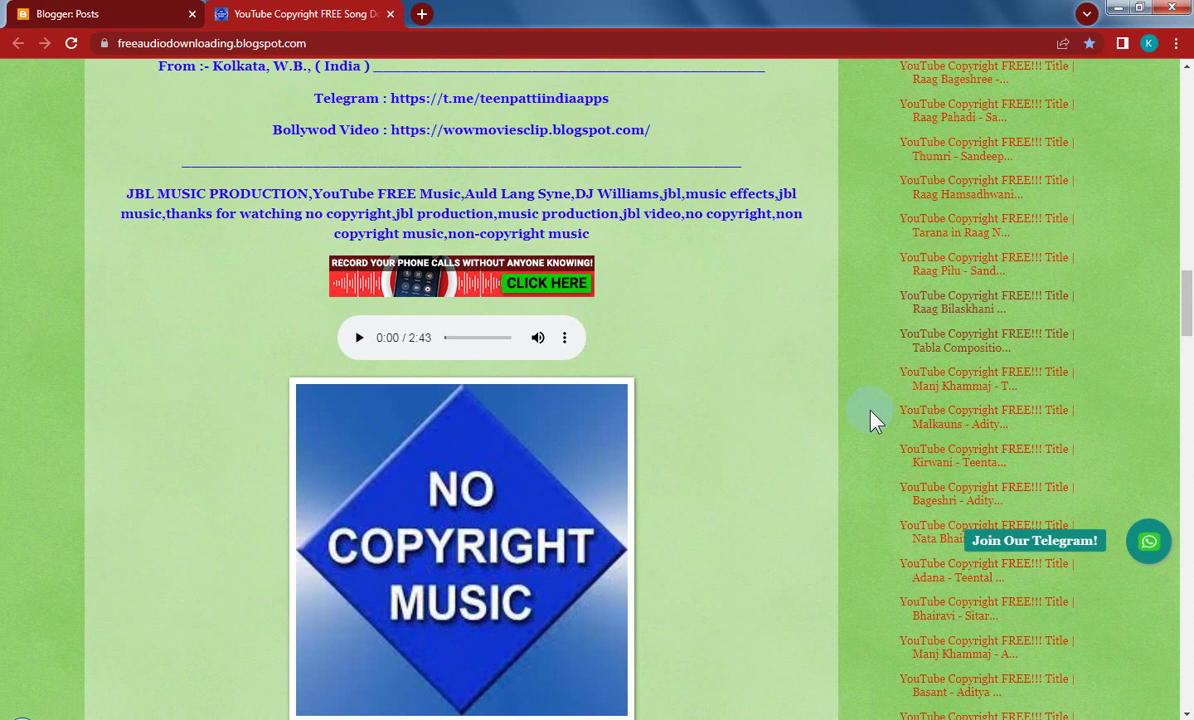
pyautogui.scroll(-11, 871, 418)
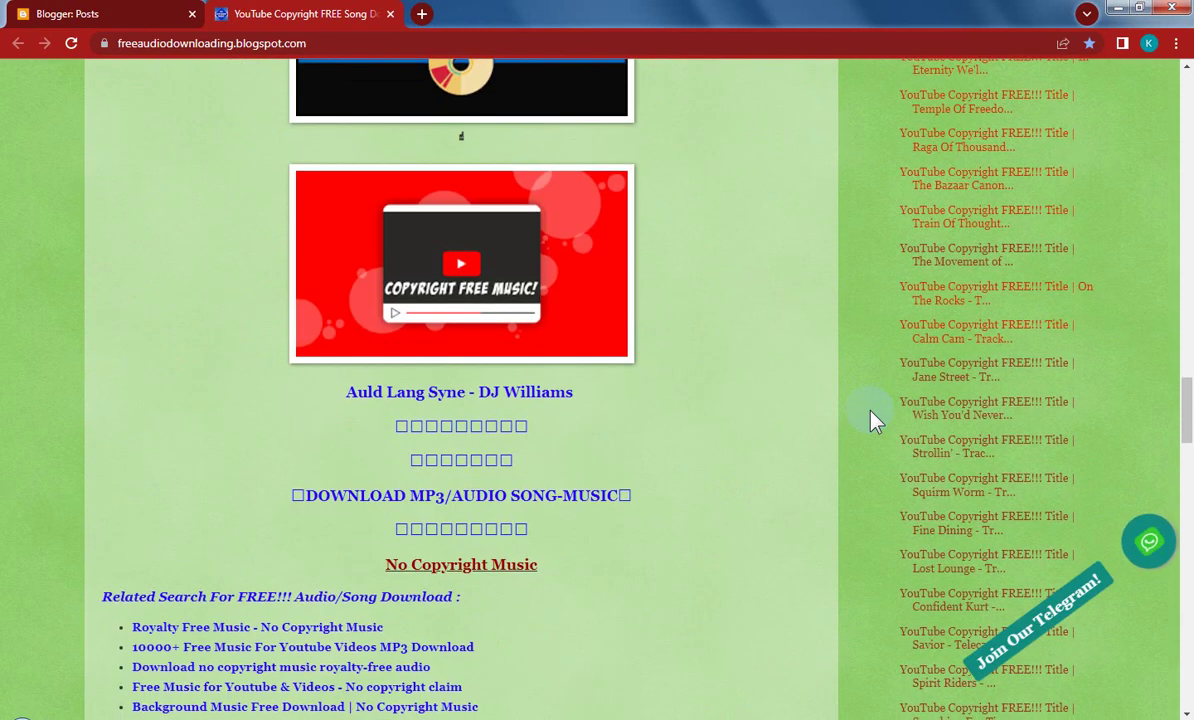
pyautogui.scroll(-7, 871, 418)
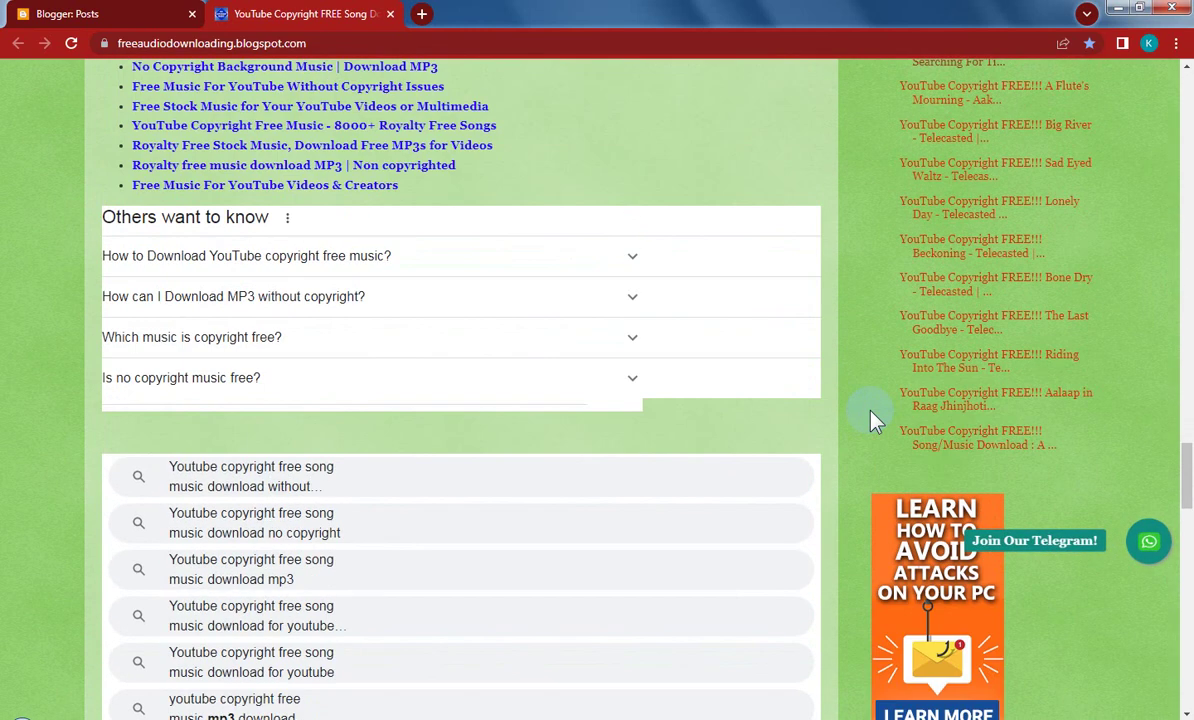